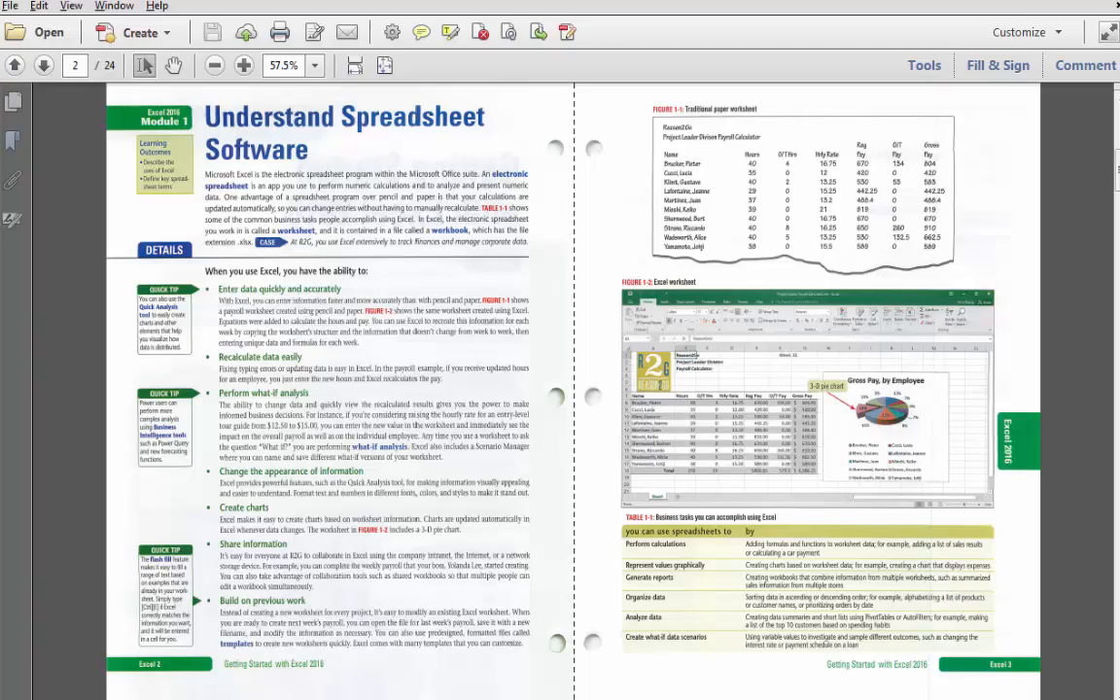
# Compare the textbook's payroll worksheet pages with the open EX 1-1 workbook by switching between the two windows.
pyautogui.moveTo(1118, 1); pyautogui.dragTo(369, 60)
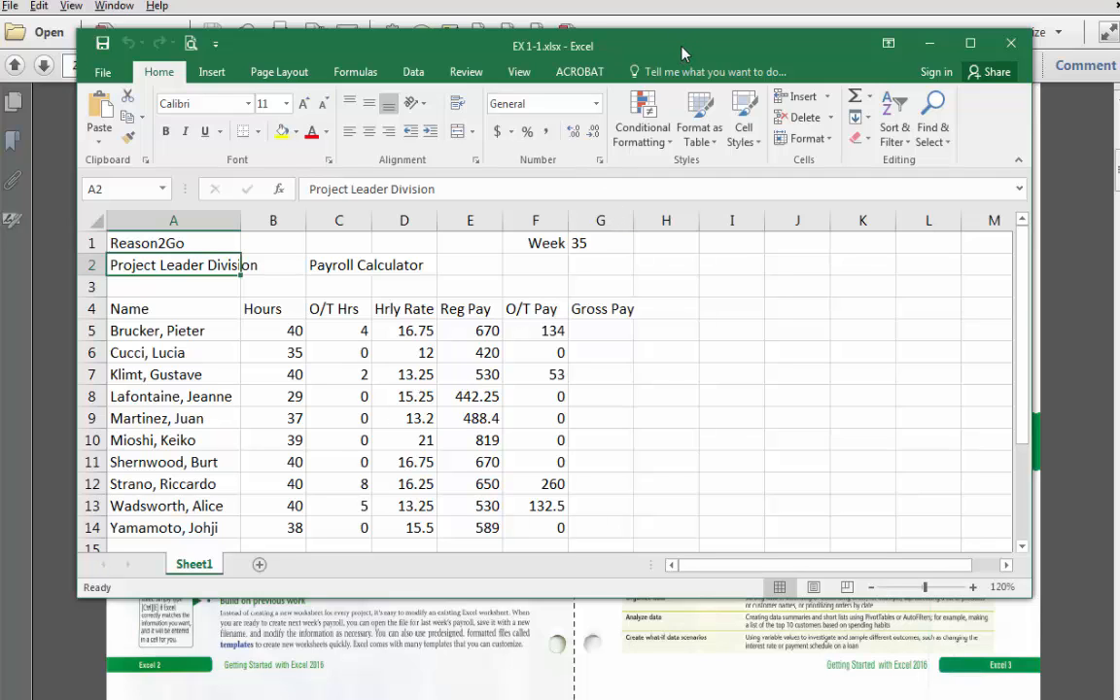
pyautogui.moveTo(685, 54); pyautogui.dragTo(1119, 252)
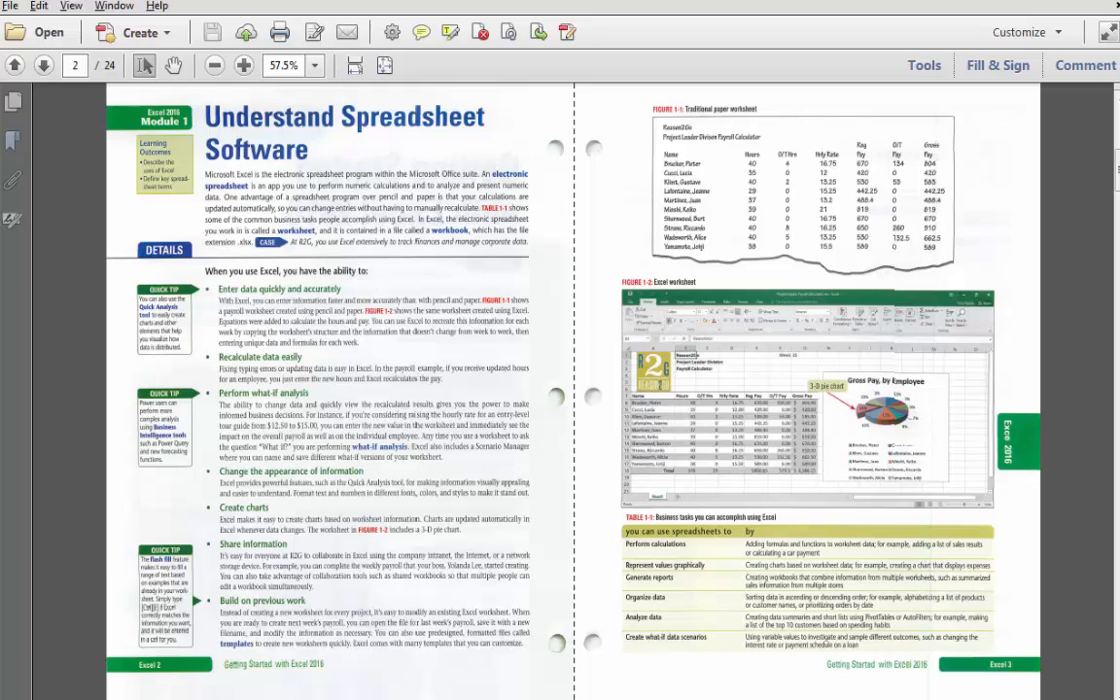
pyautogui.moveTo(1119, 1); pyautogui.dragTo(704, 104)
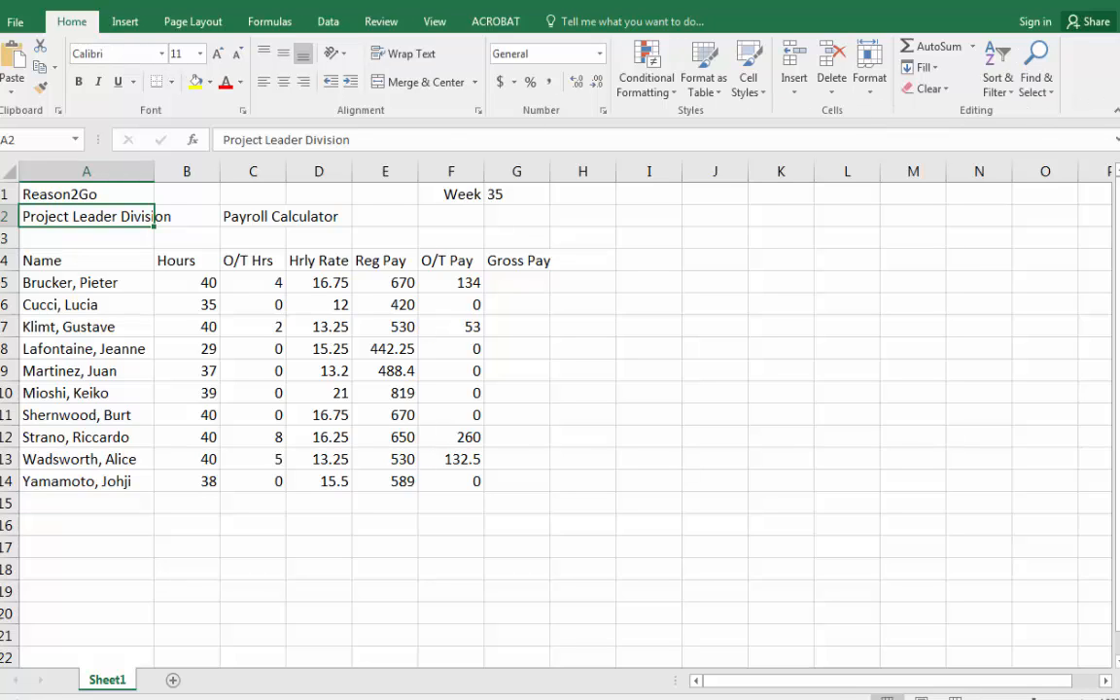
# Browse each ribbon tab in turn to examine its command groups, returning to the Home tab.
pyautogui.click(127, 30)
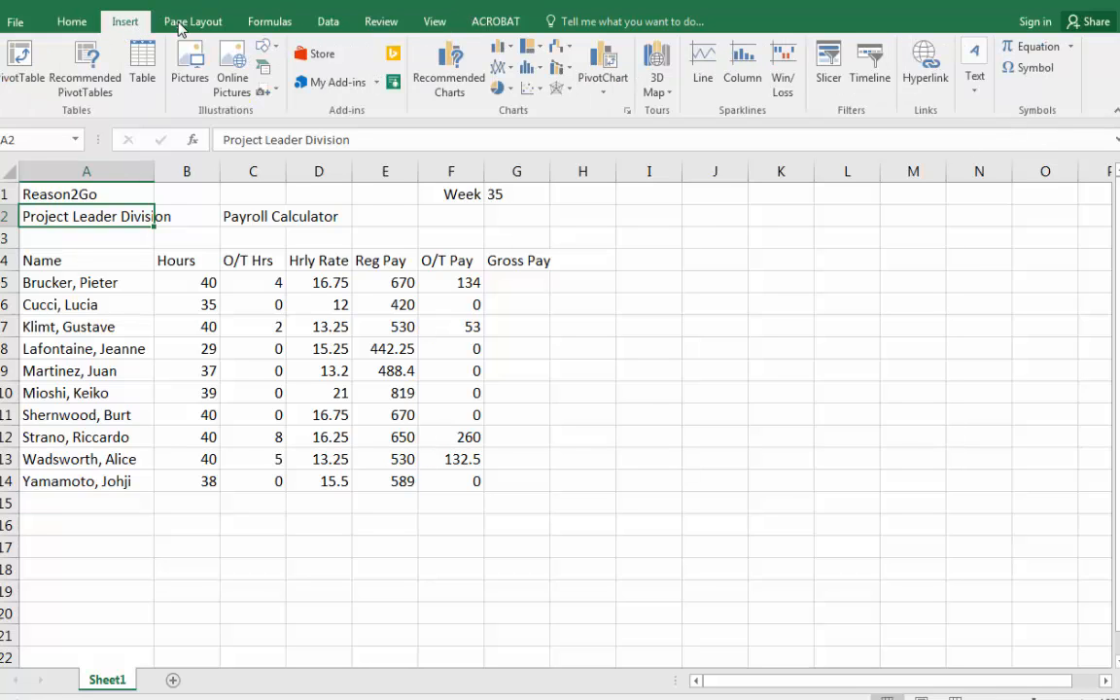
pyautogui.click(182, 25)
pyautogui.click(267, 24)
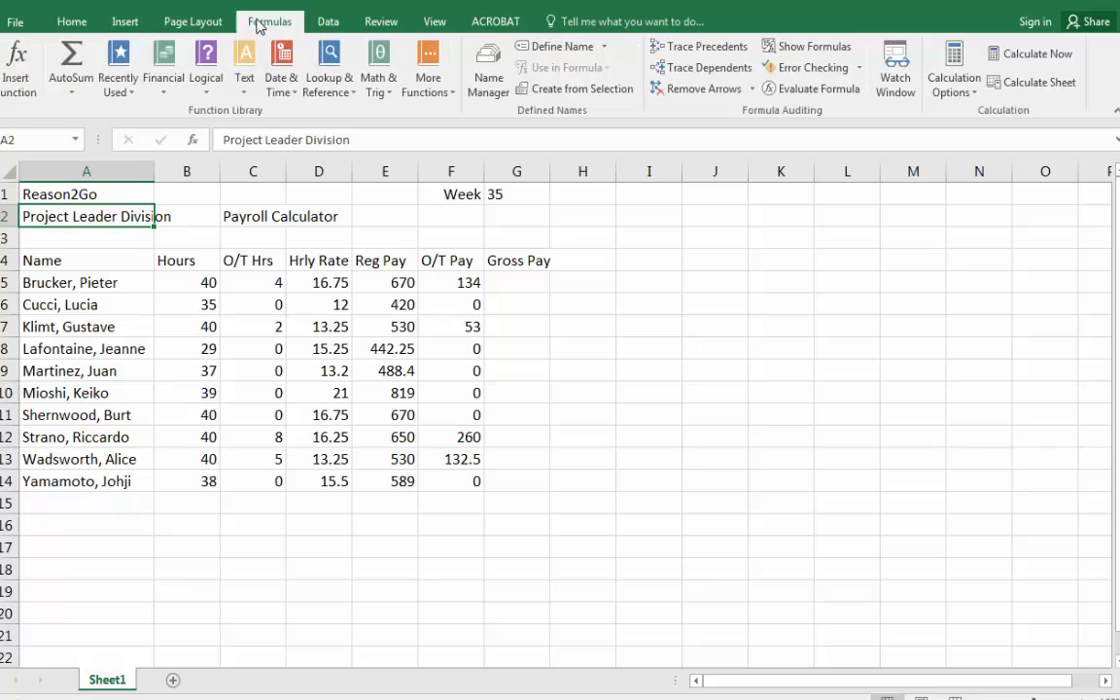
pyautogui.click(329, 26)
pyautogui.click(380, 24)
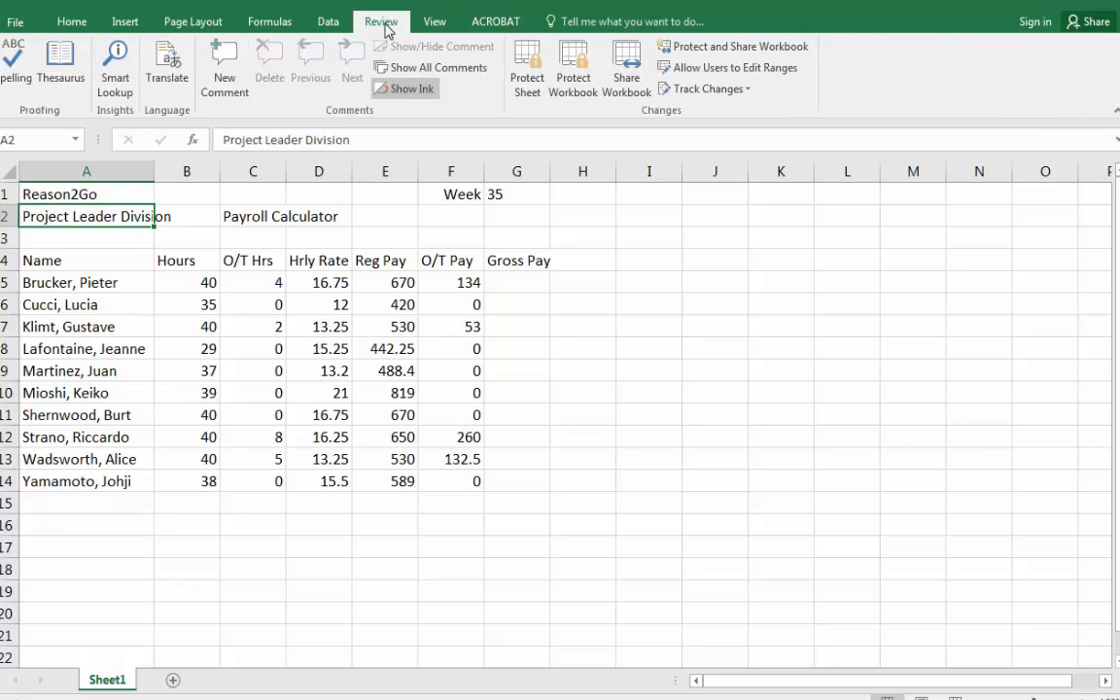
pyautogui.click(436, 25)
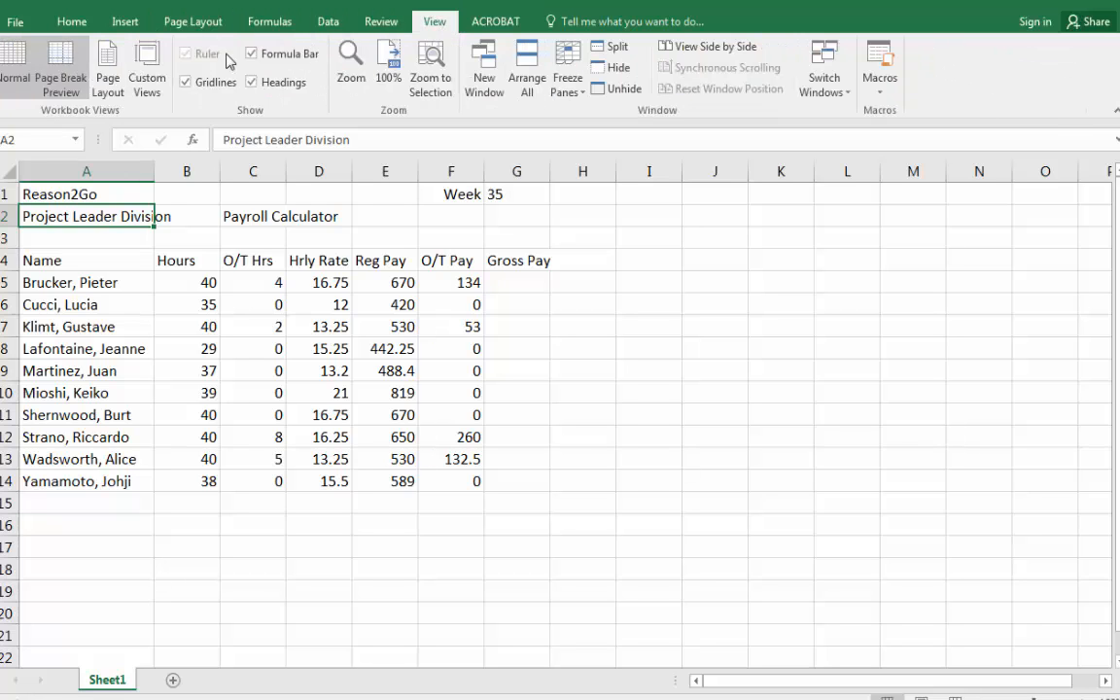
pyautogui.click(78, 22)
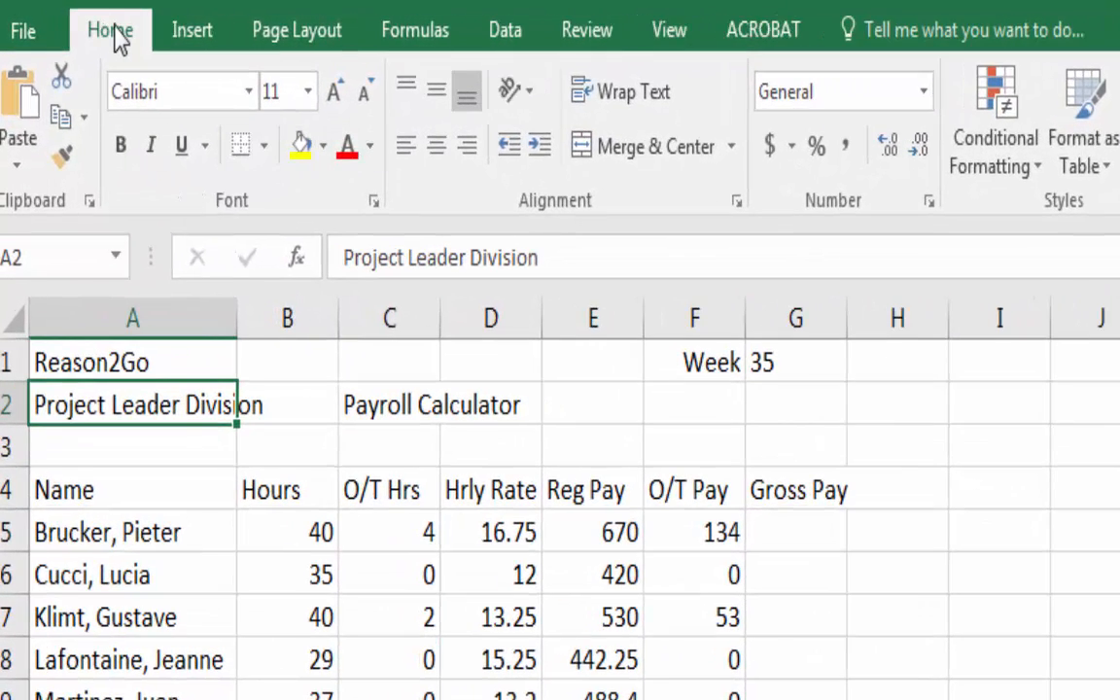
pyautogui.click(507, 32)
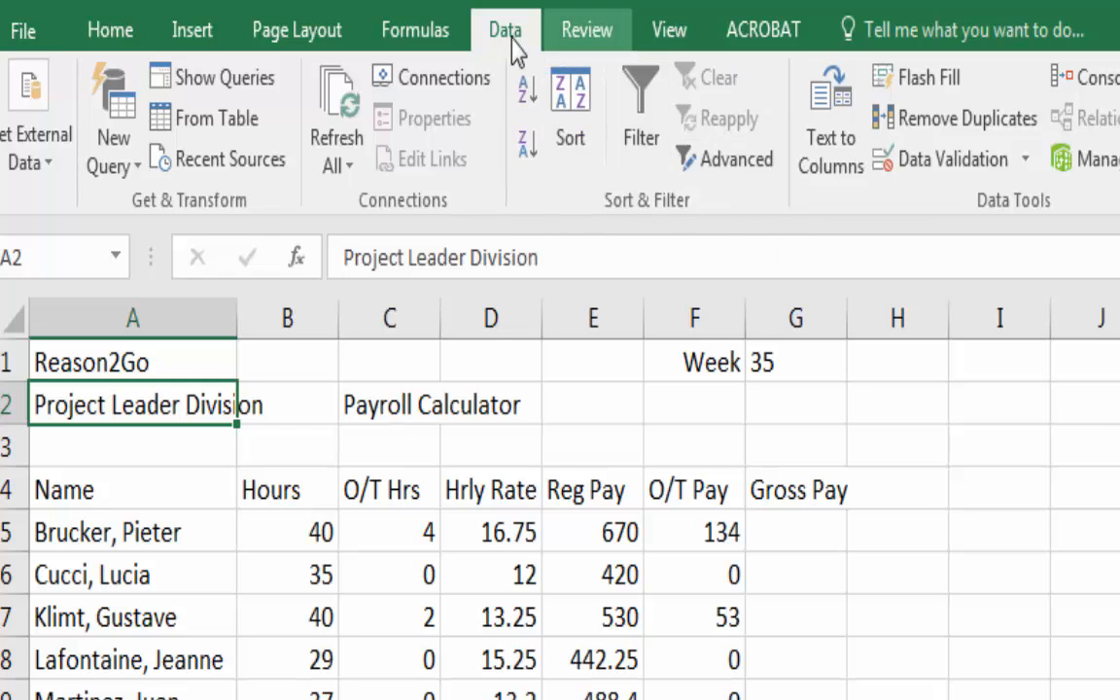
pyautogui.click(320, 30)
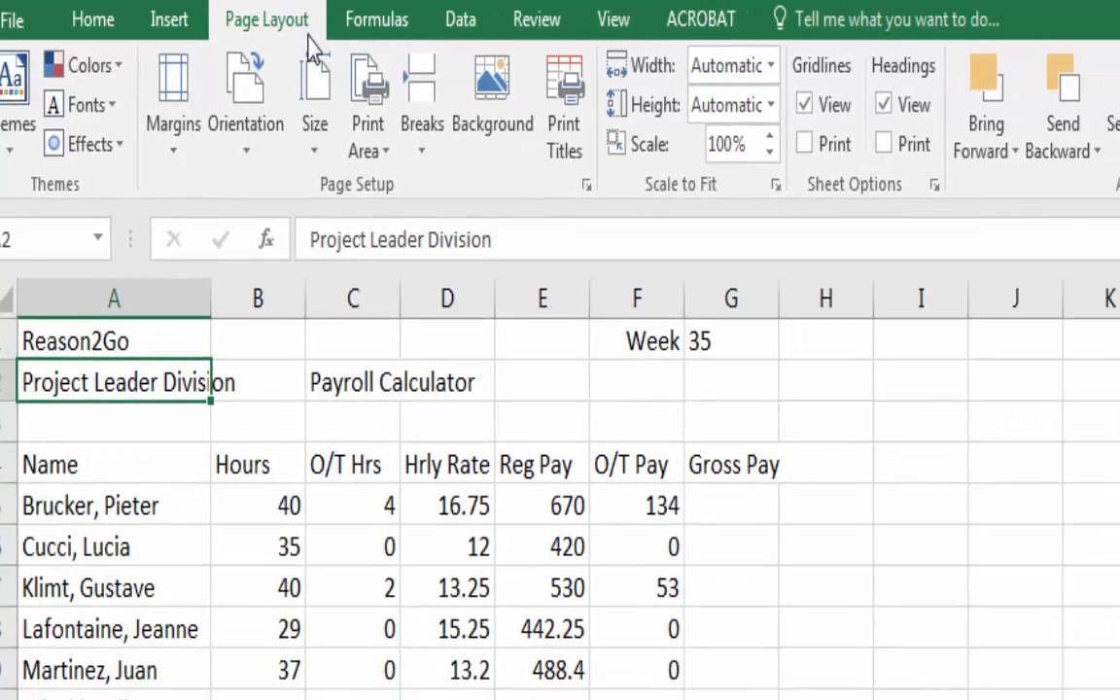
pyautogui.click(178, 22)
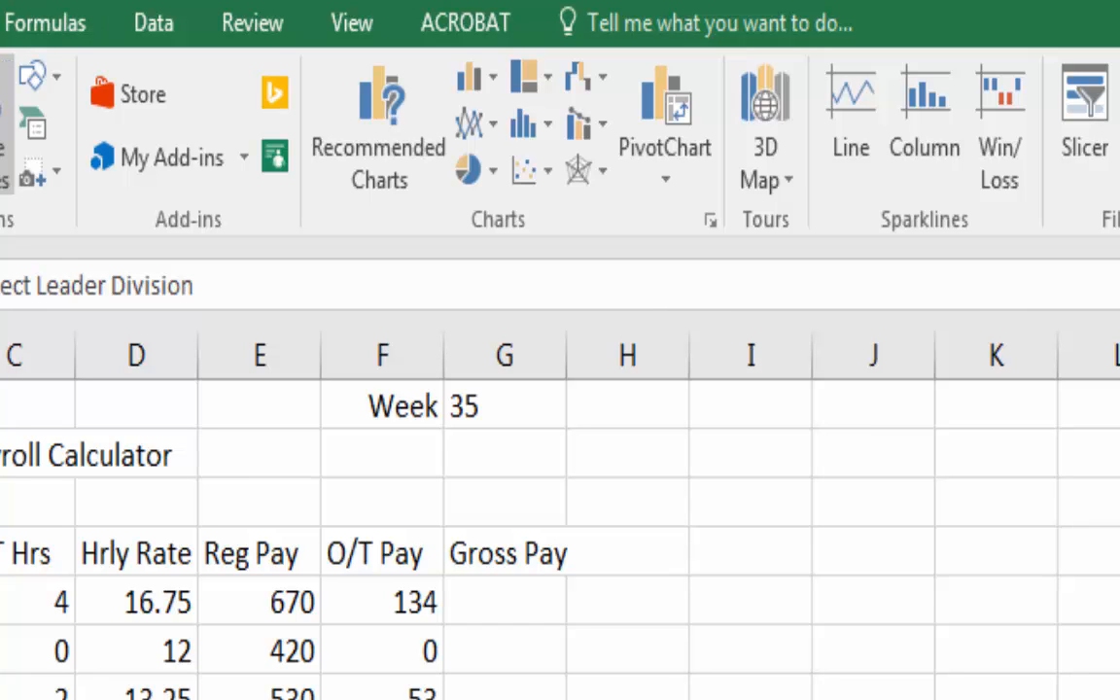
pyautogui.click(277, 22)
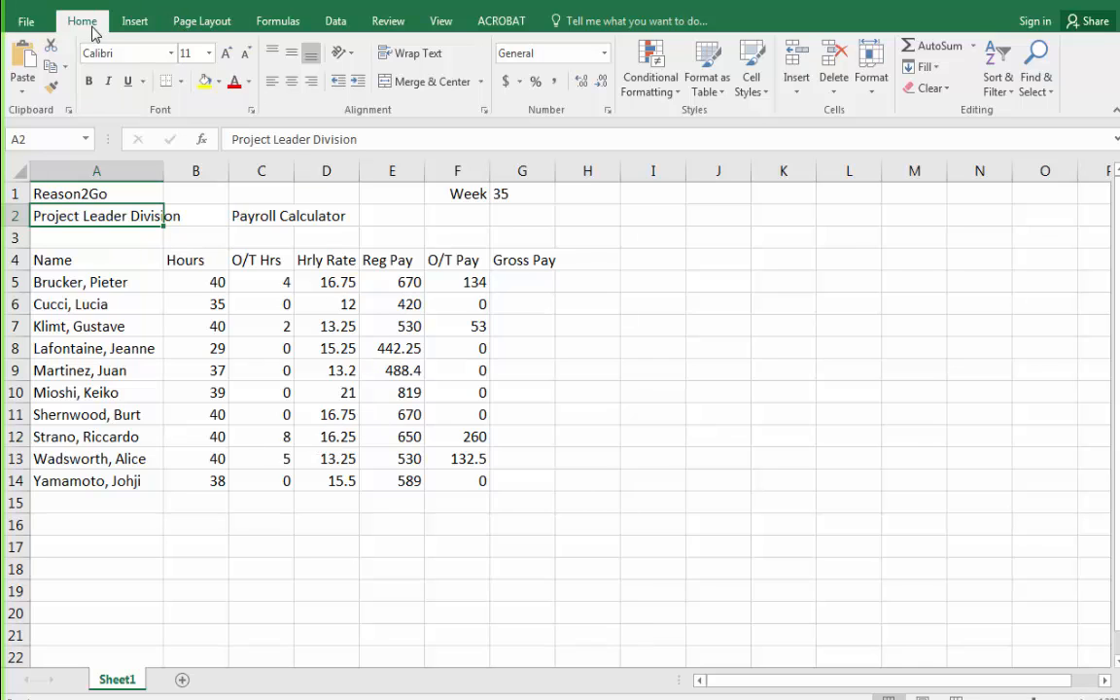
pyautogui.click(132, 24)
pyautogui.click(195, 24)
pyautogui.click(277, 22)
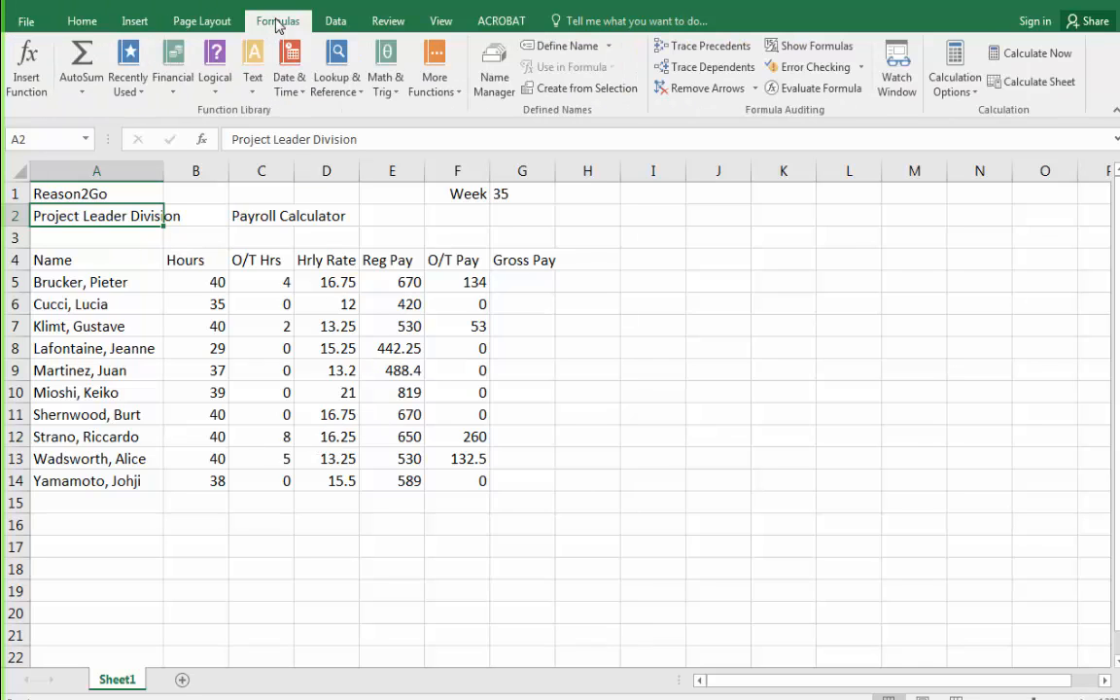
pyautogui.click(334, 21)
pyautogui.click(389, 22)
pyautogui.click(442, 22)
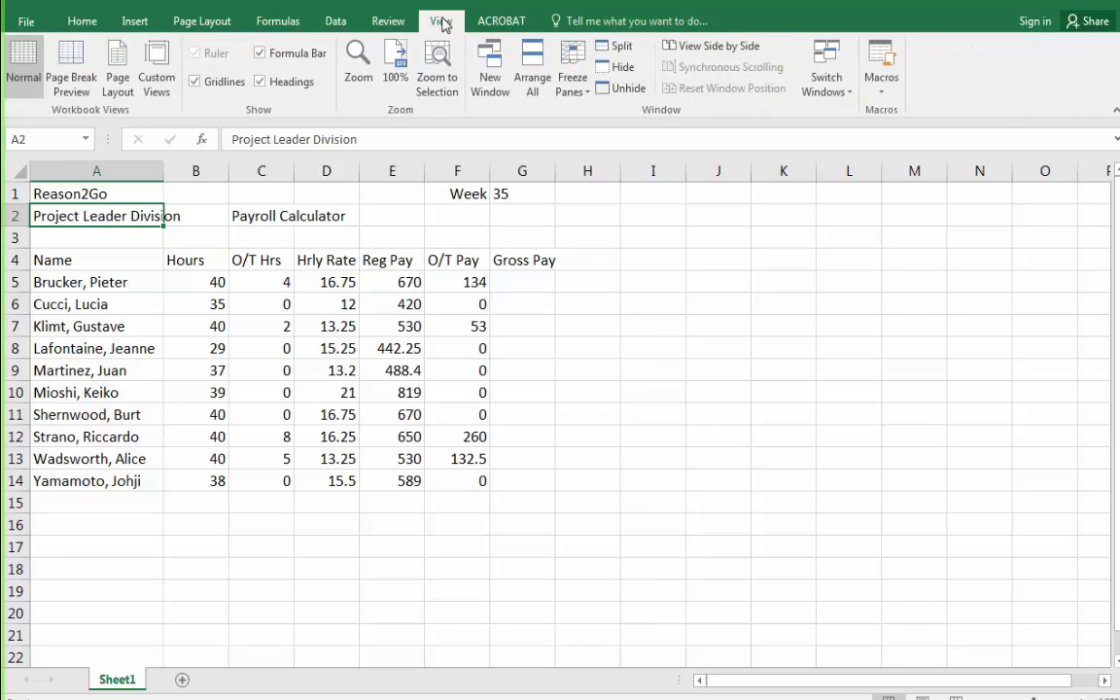
pyautogui.click(81, 21)
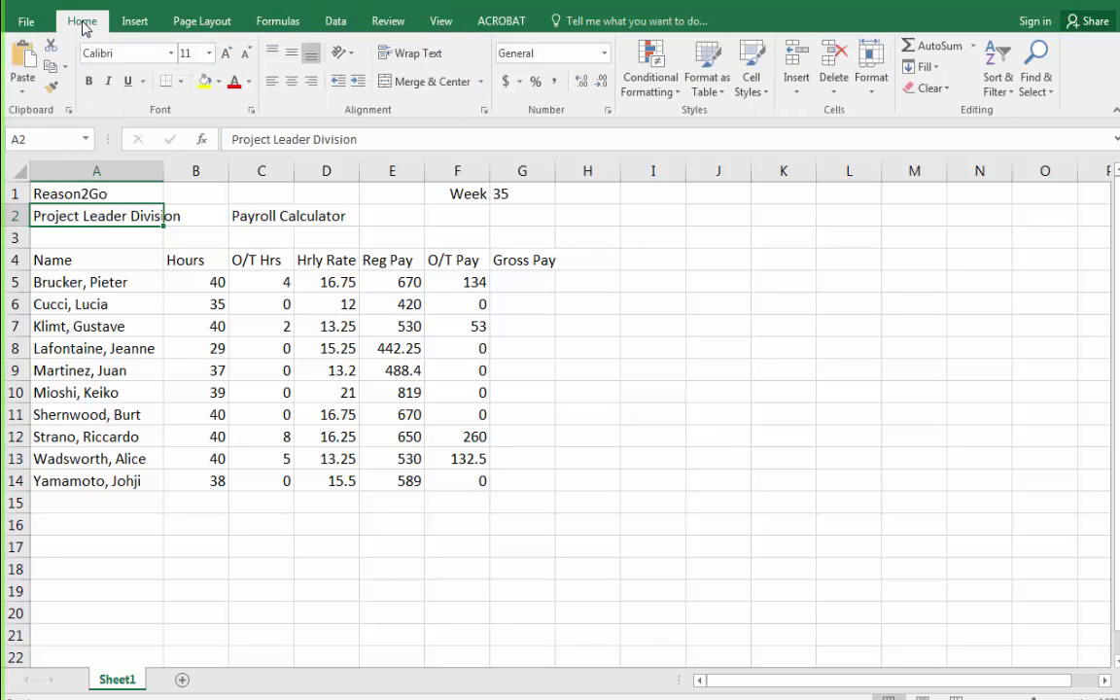
# Open the File backstage Info page and return to the worksheet, twice.
pyautogui.click(31, 22)
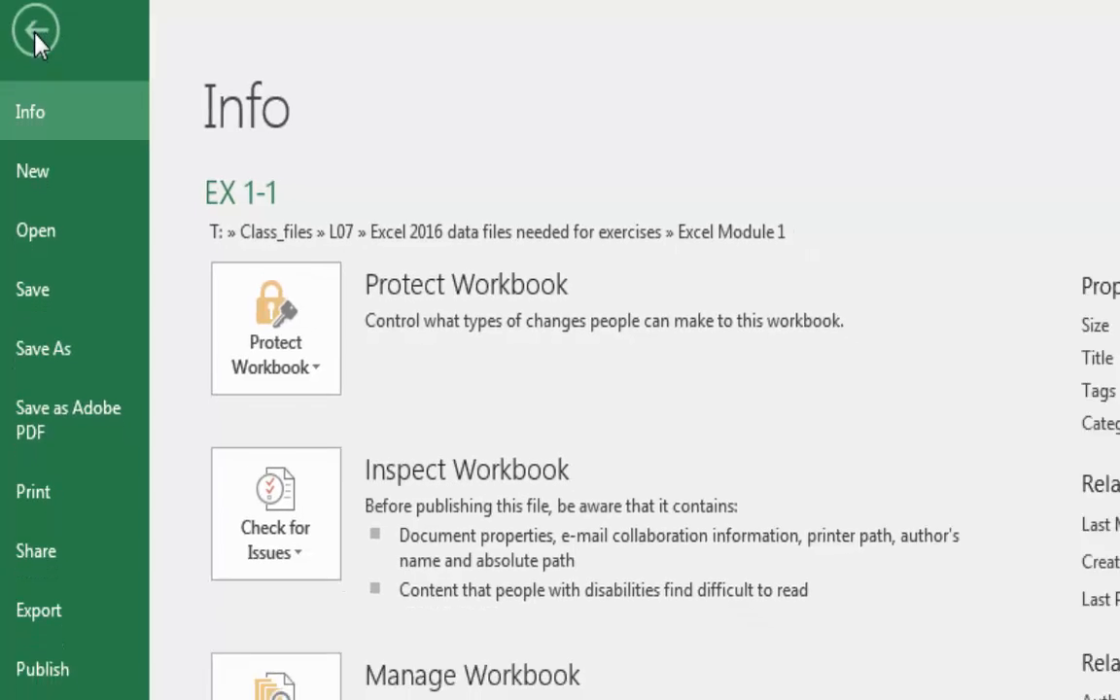
pyautogui.click(36, 34)
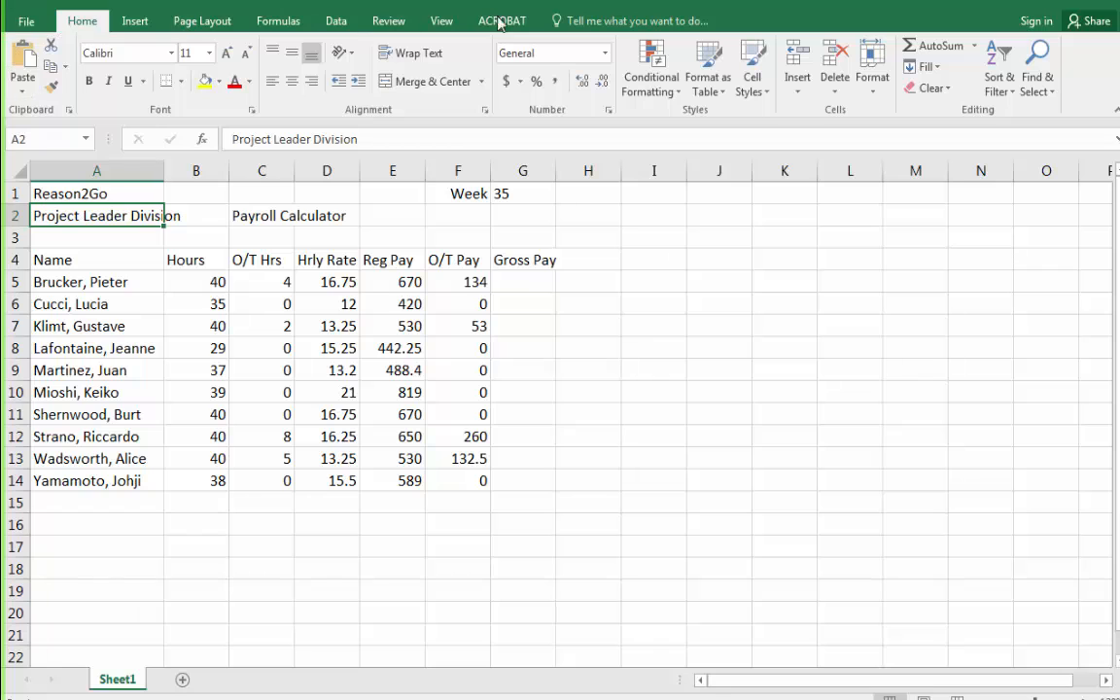
pyautogui.click(22, 24)
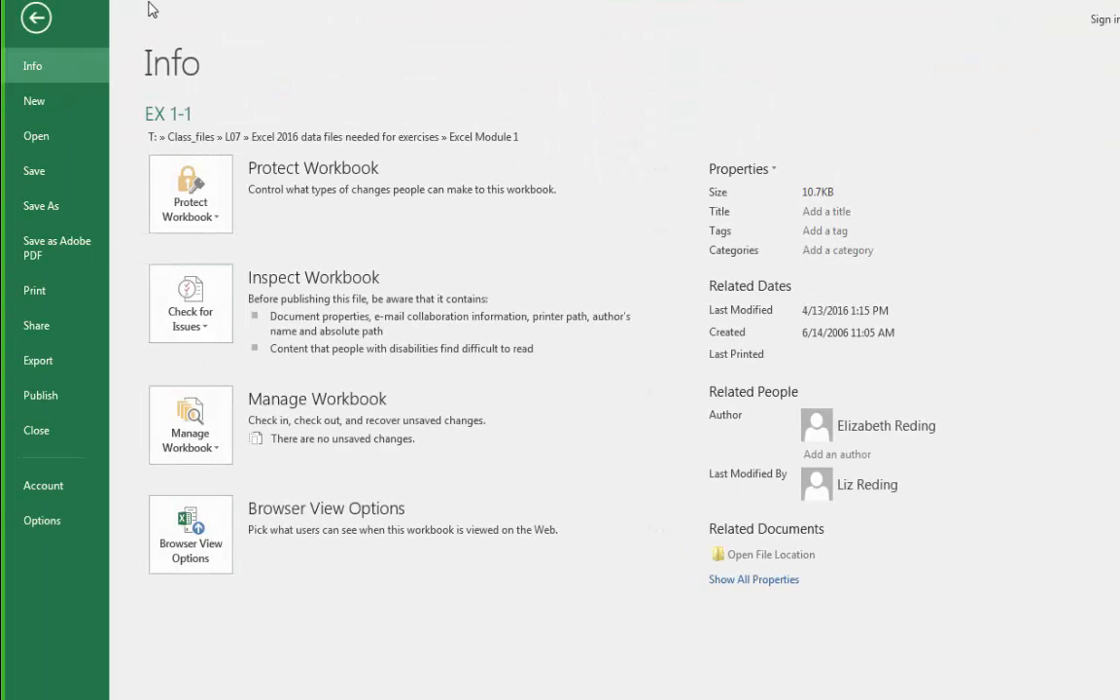
pyautogui.click(37, 19)
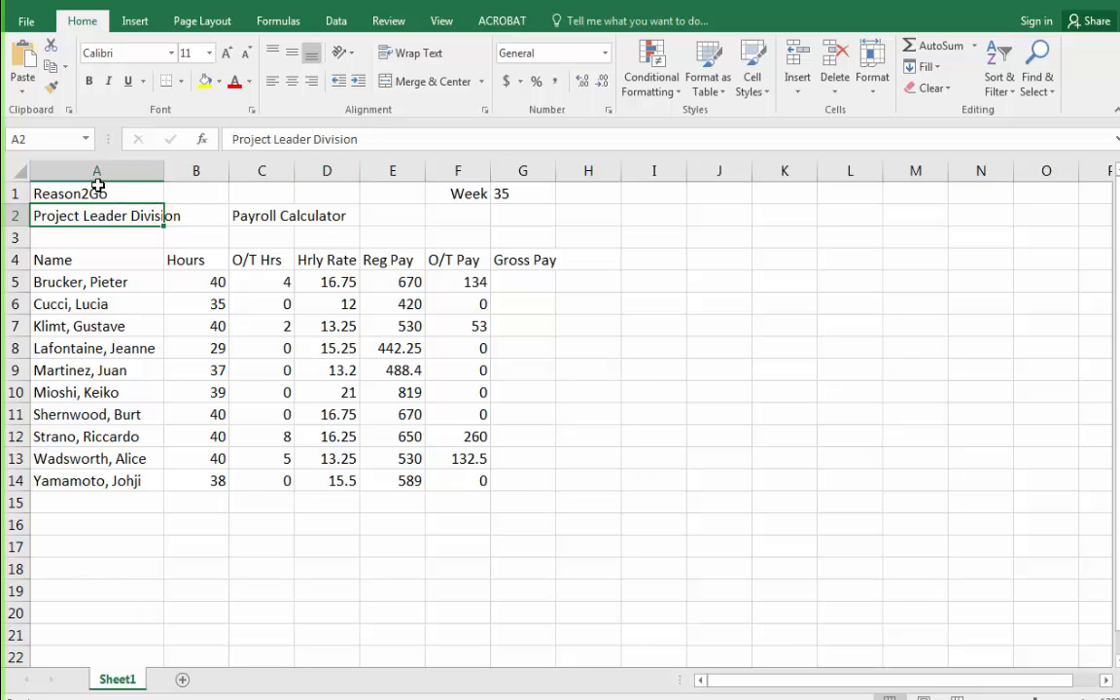
# Select cell I10, the whole of column I, and cell I9 to examine cell references.
pyautogui.click(673, 390)
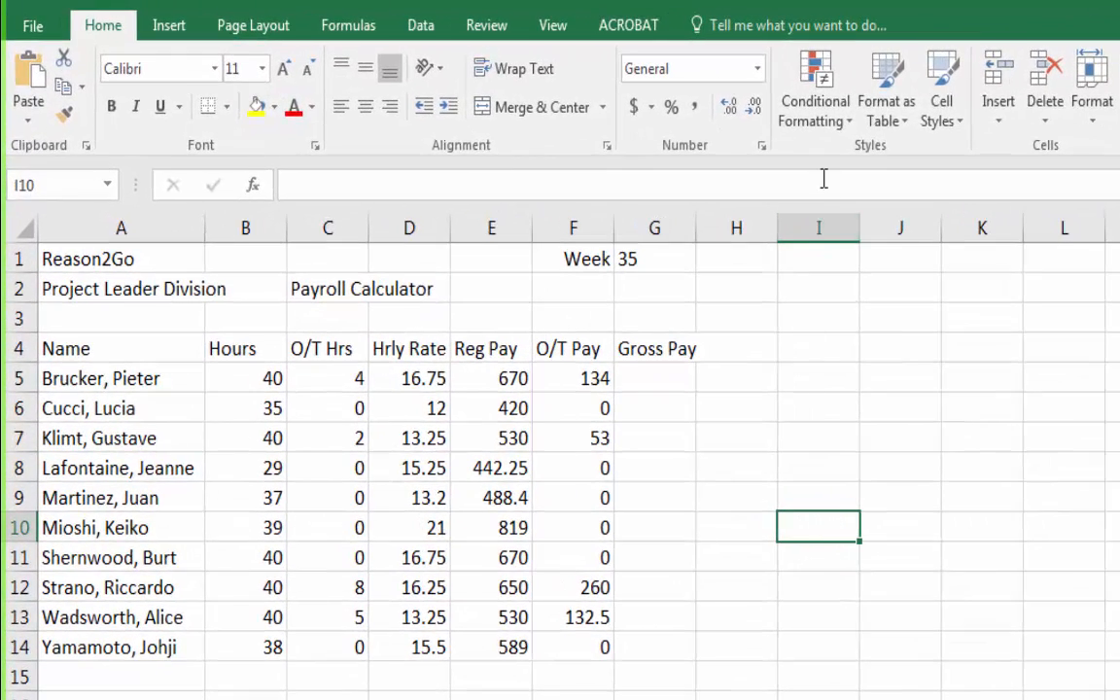
pyautogui.click(822, 225)
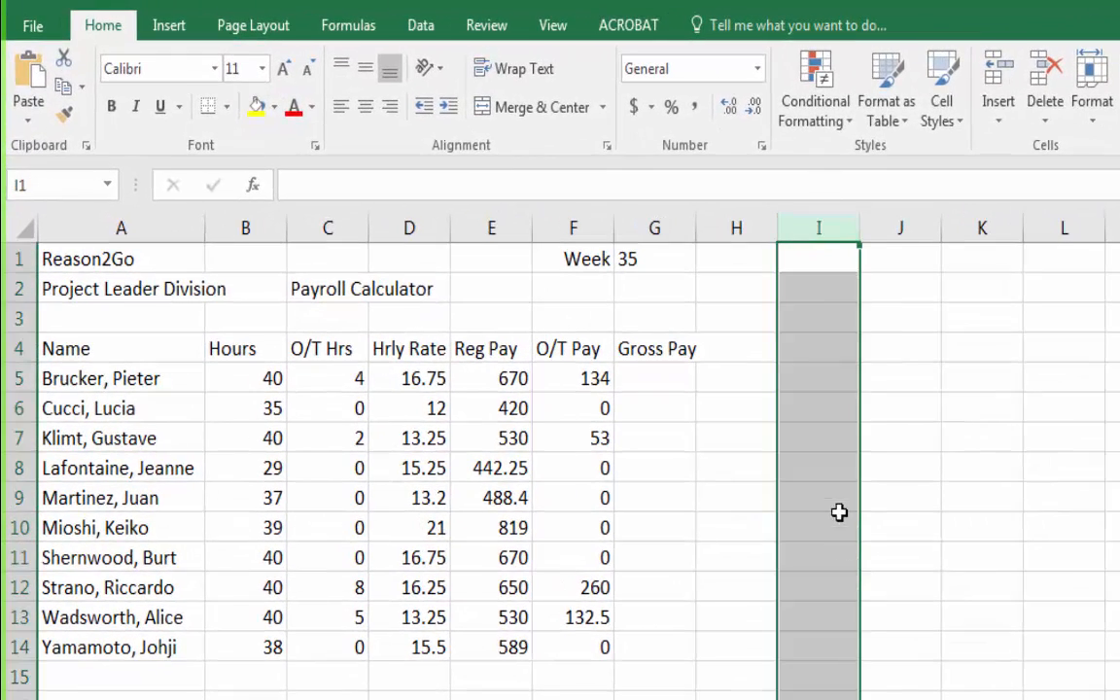
pyautogui.click(837, 484)
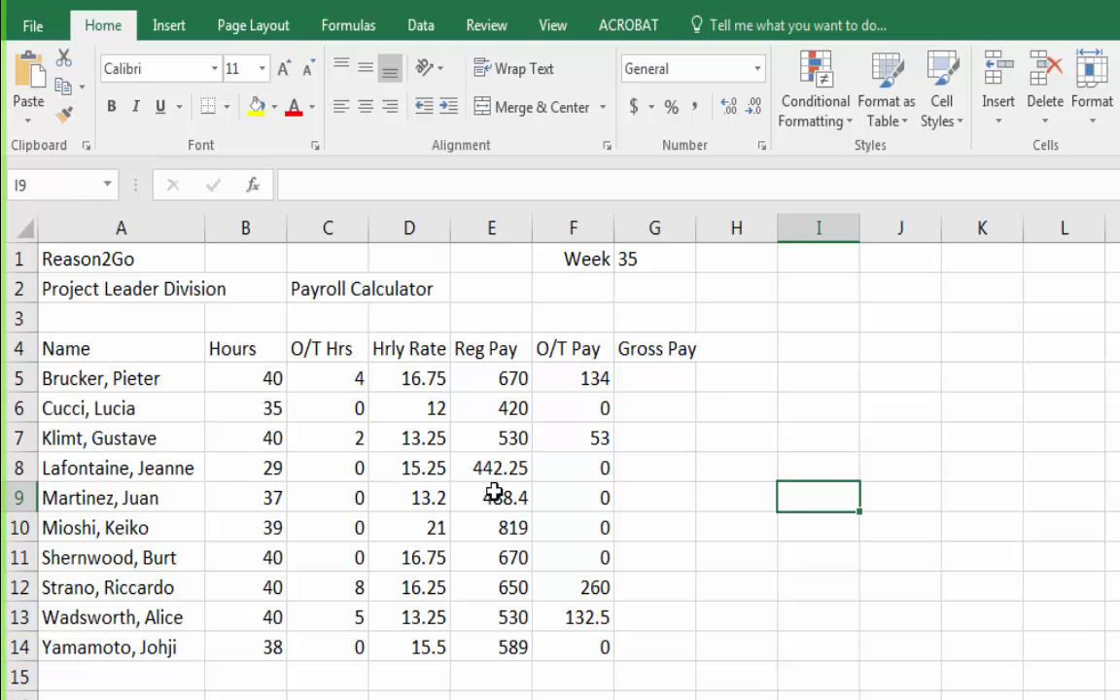
pyautogui.write('I')
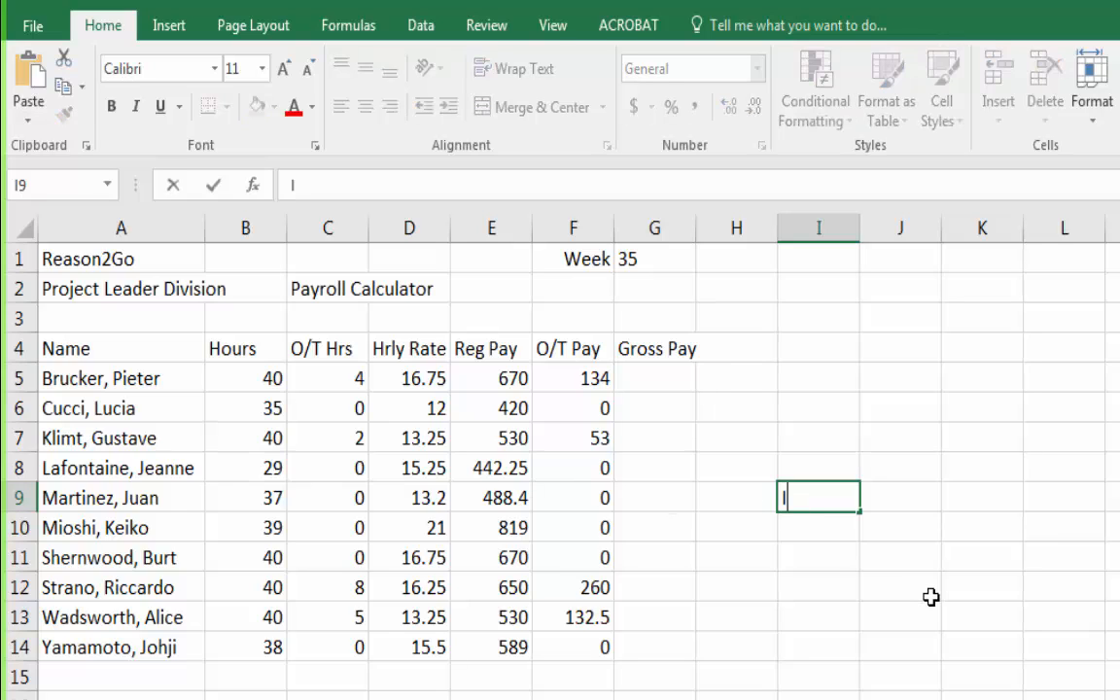
pyautogui.write('9')
pyautogui.press('BackSpace')
pyautogui.press('BackSpace')
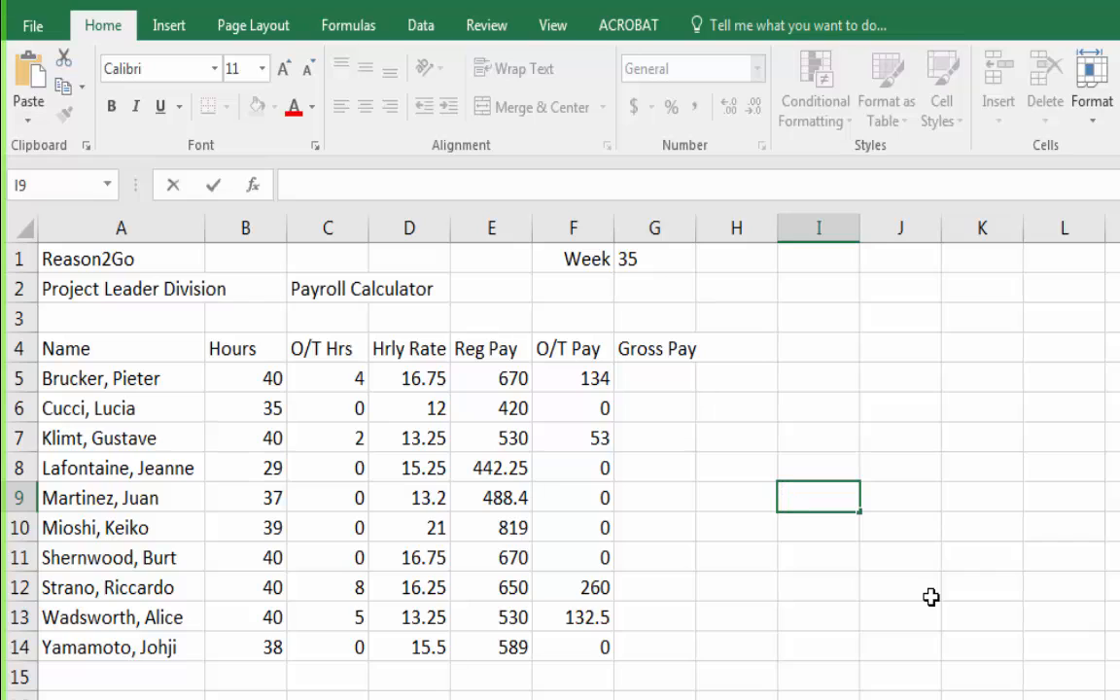
pyautogui.click(961, 369)
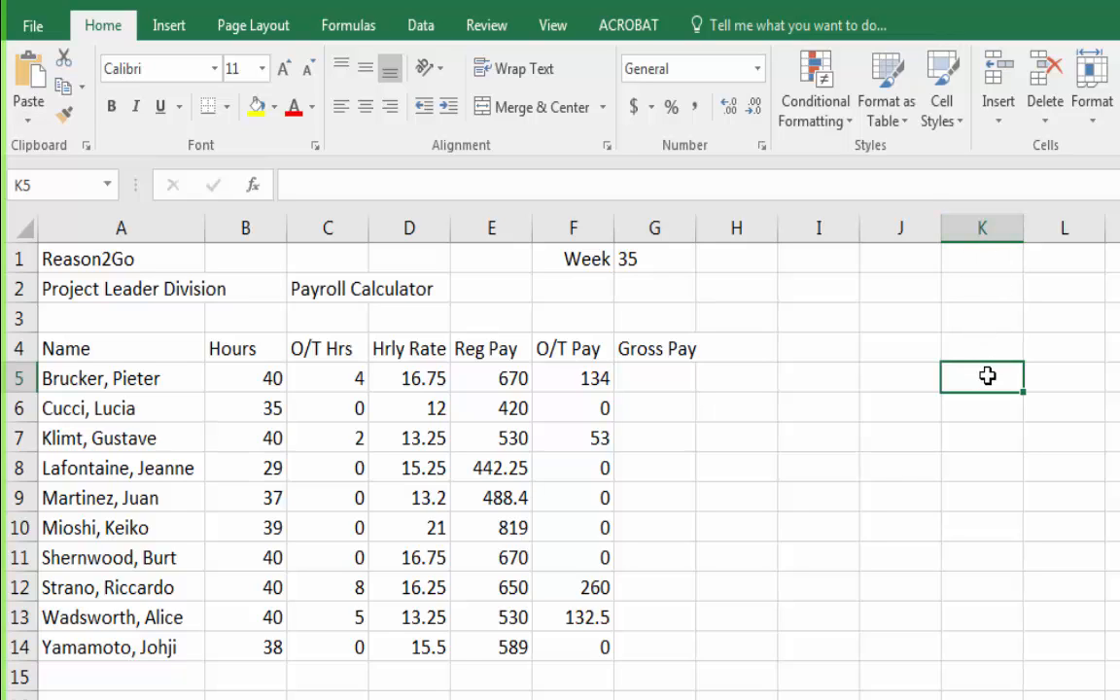
pyautogui.write('K5')
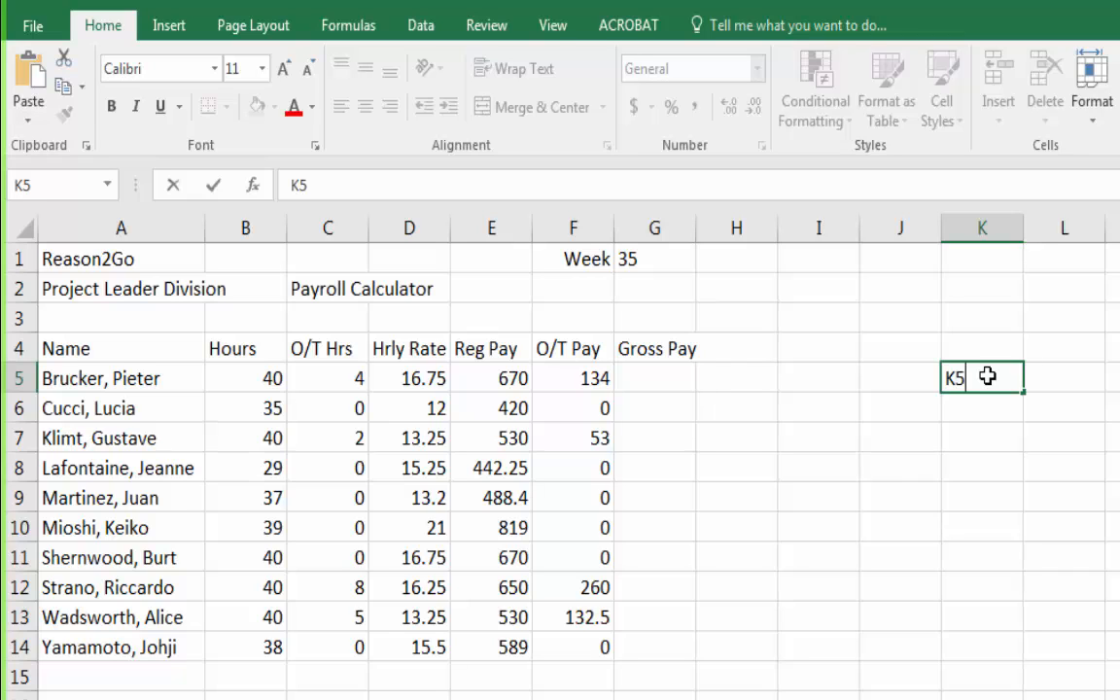
pyautogui.press('Escape')
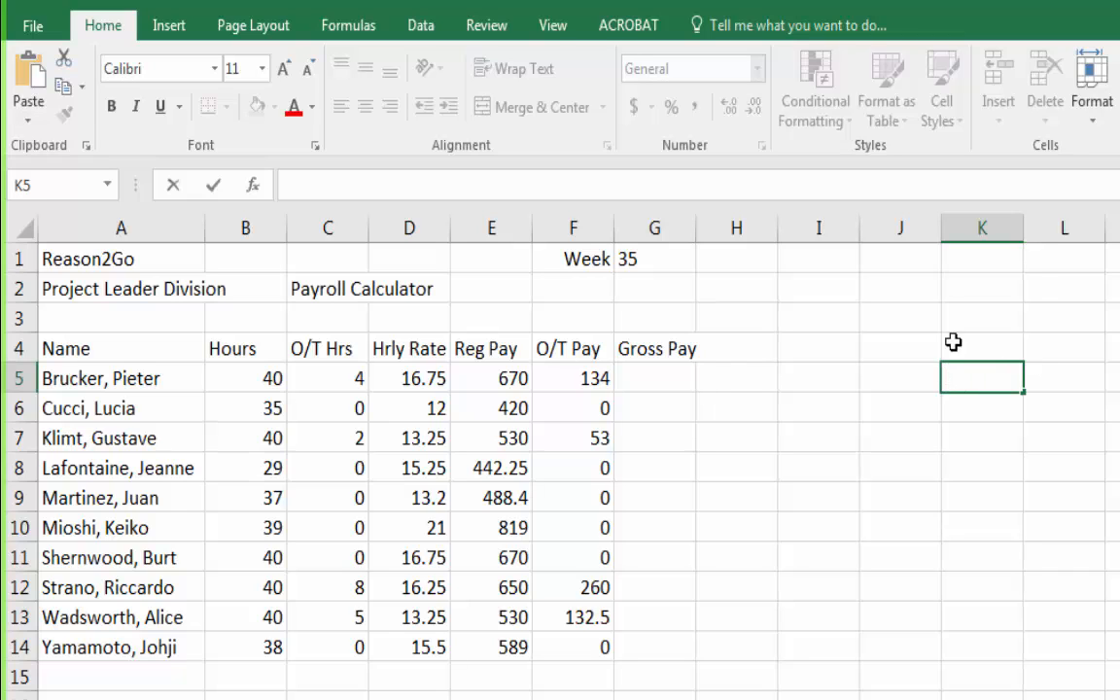
# Select cells B3, G12 and B17 to compare their addresses.
pyautogui.click(242, 325)
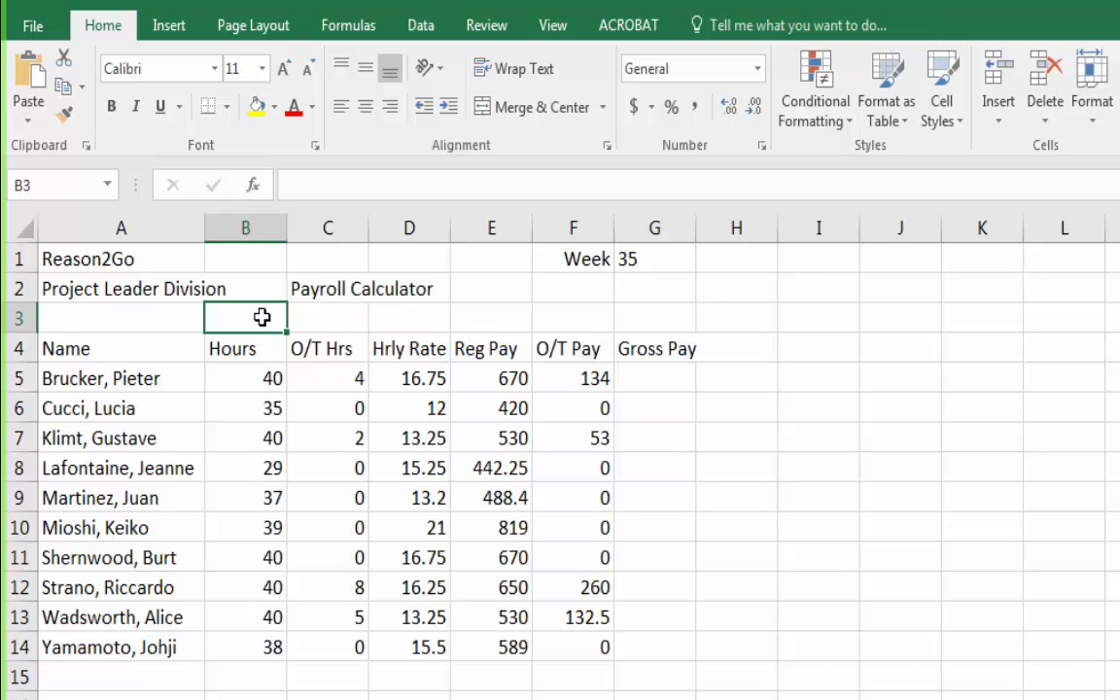
pyautogui.click(691, 584)
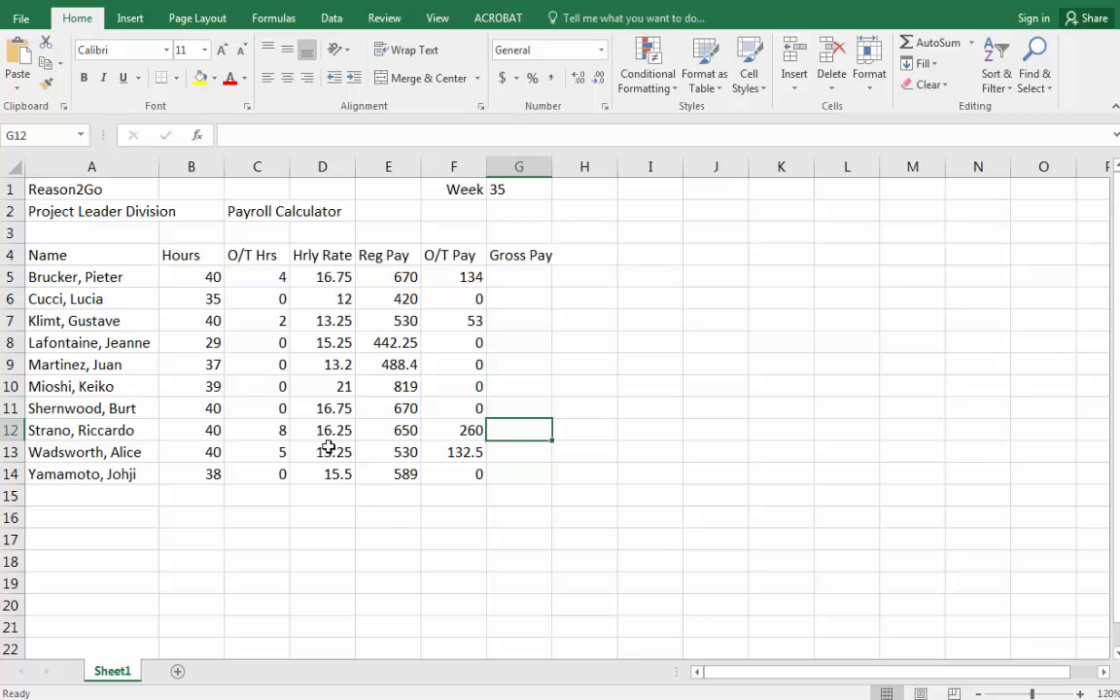
pyautogui.click(212, 532)
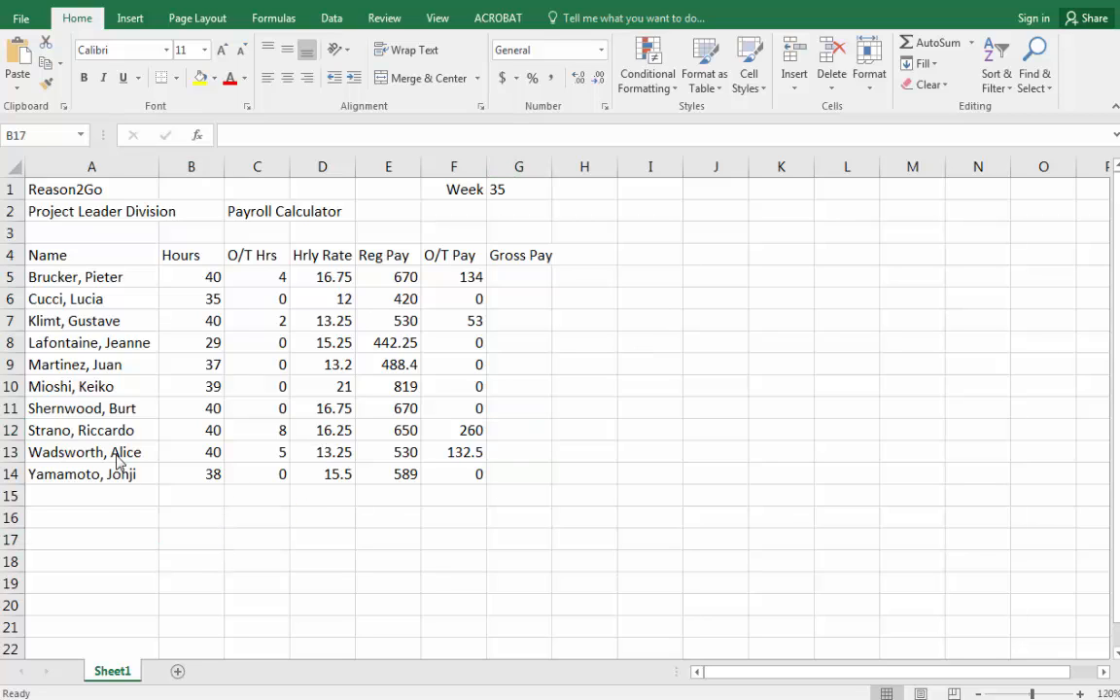
# Switch to the notes text file and add the line "Cells- the little boxes" below the title.
pyautogui.moveTo(0, 2); pyautogui.dragTo(739, 1)
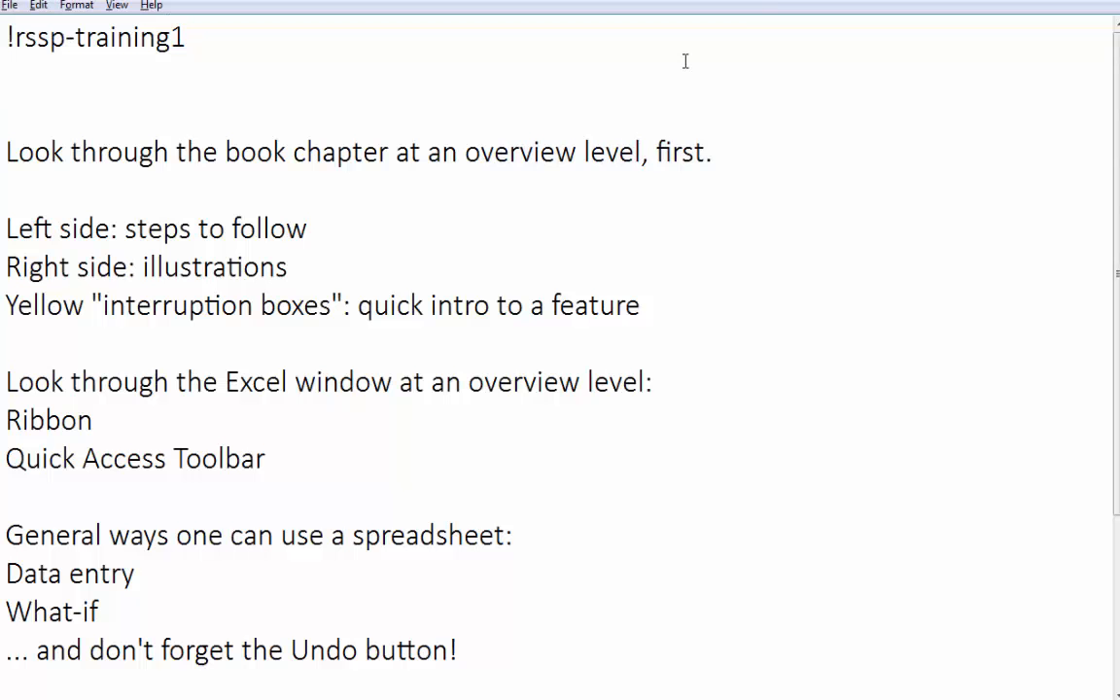
pyautogui.press('Return')
pyautogui.write('Cells-')
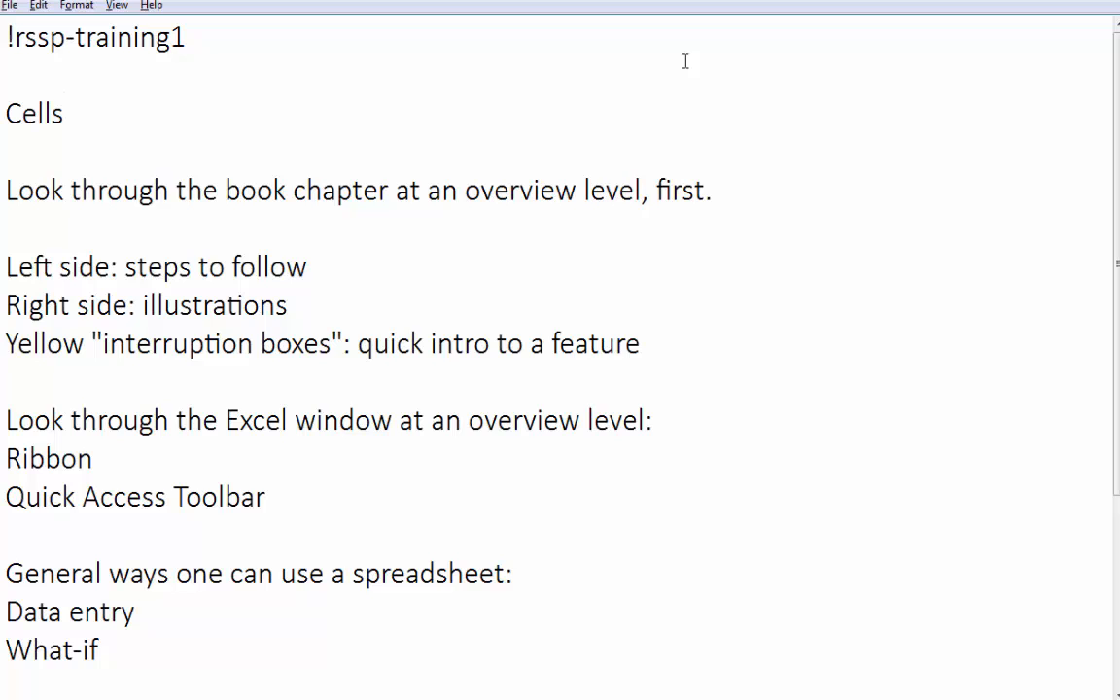
pyautogui.press('BackSpace')
pyautogui.write('- the little boxes')
pyautogui.press('Return')
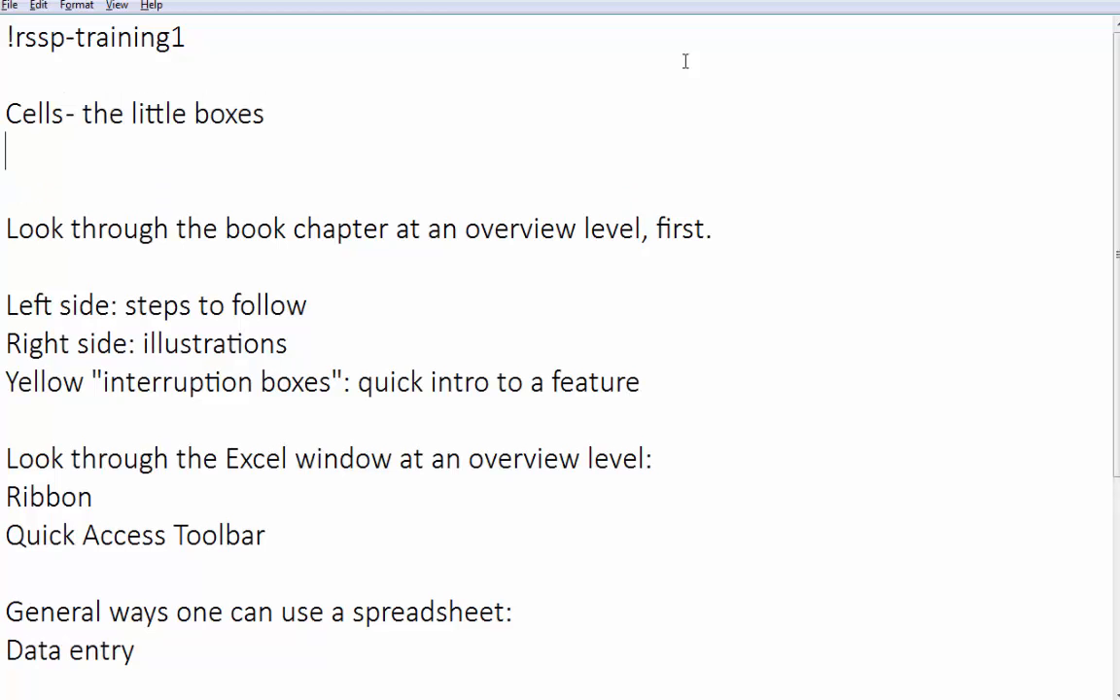
# Add the line "cell addresses- e.g. A3, G13" to the notes below the cells line.
pyautogui.write('cell addr')
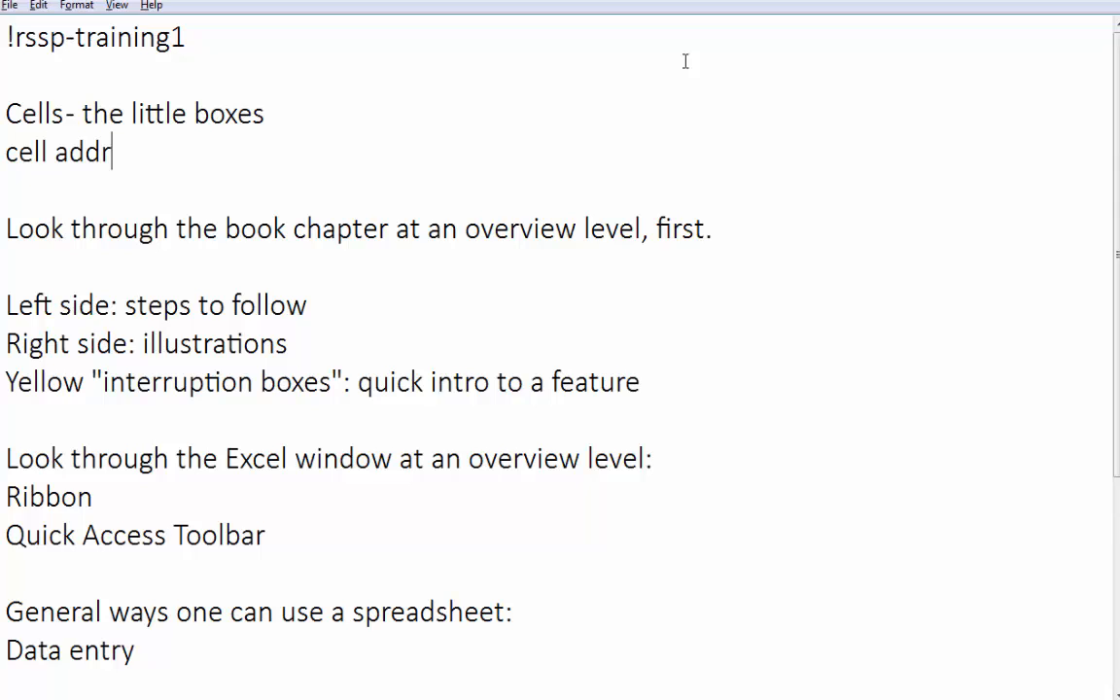
pyautogui.write('esses-')
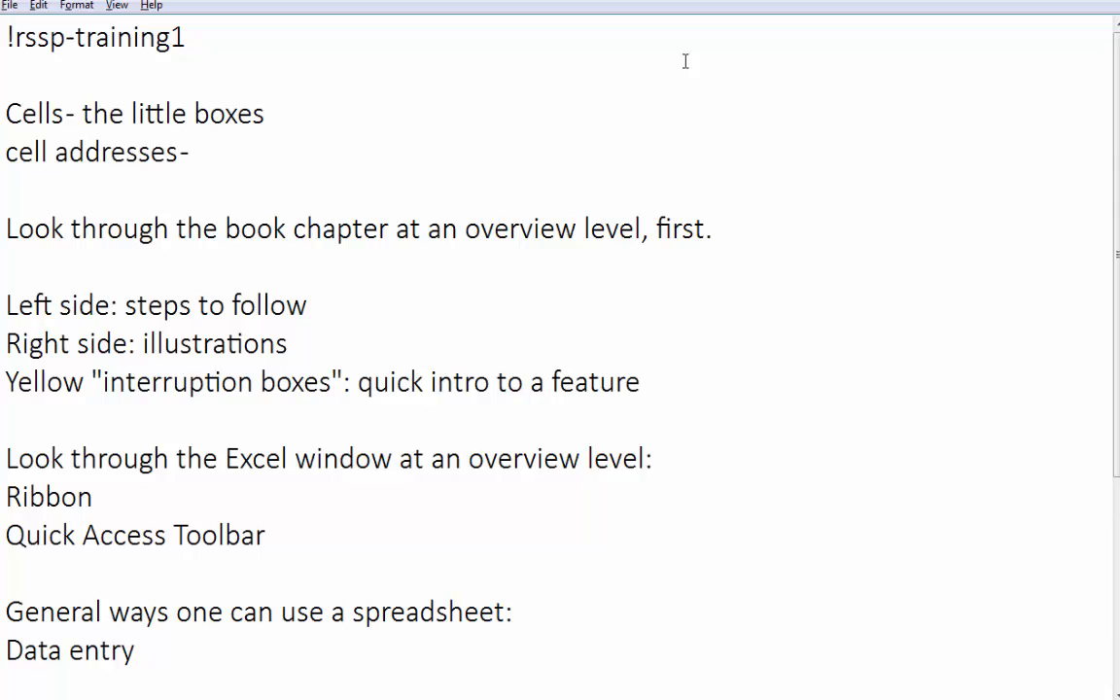
pyautogui.write(' e.g. A3')
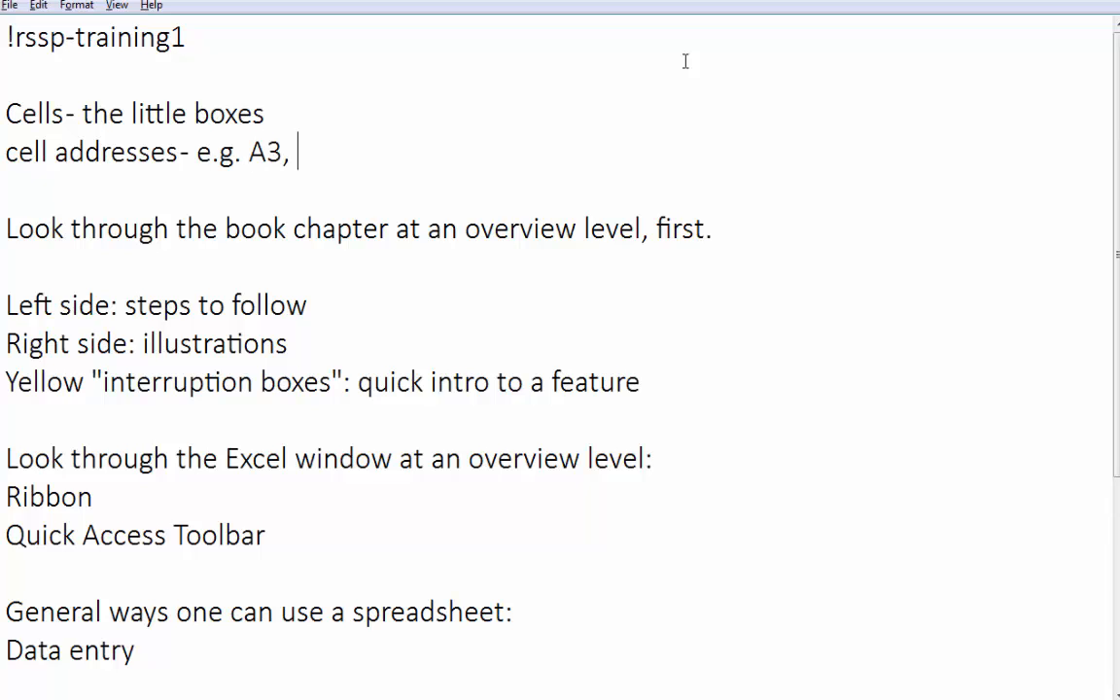
pyautogui.write(', G13')
pyautogui.press('Return')
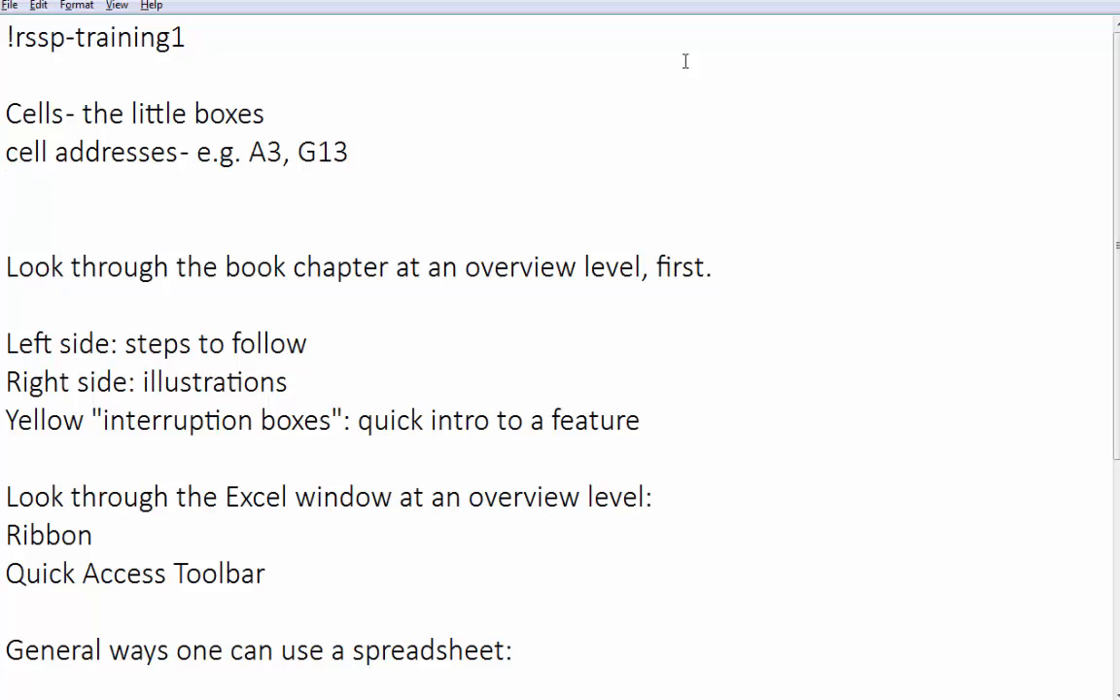
# Start a new notes line reading "formulas-".
pyautogui.write('formulas')
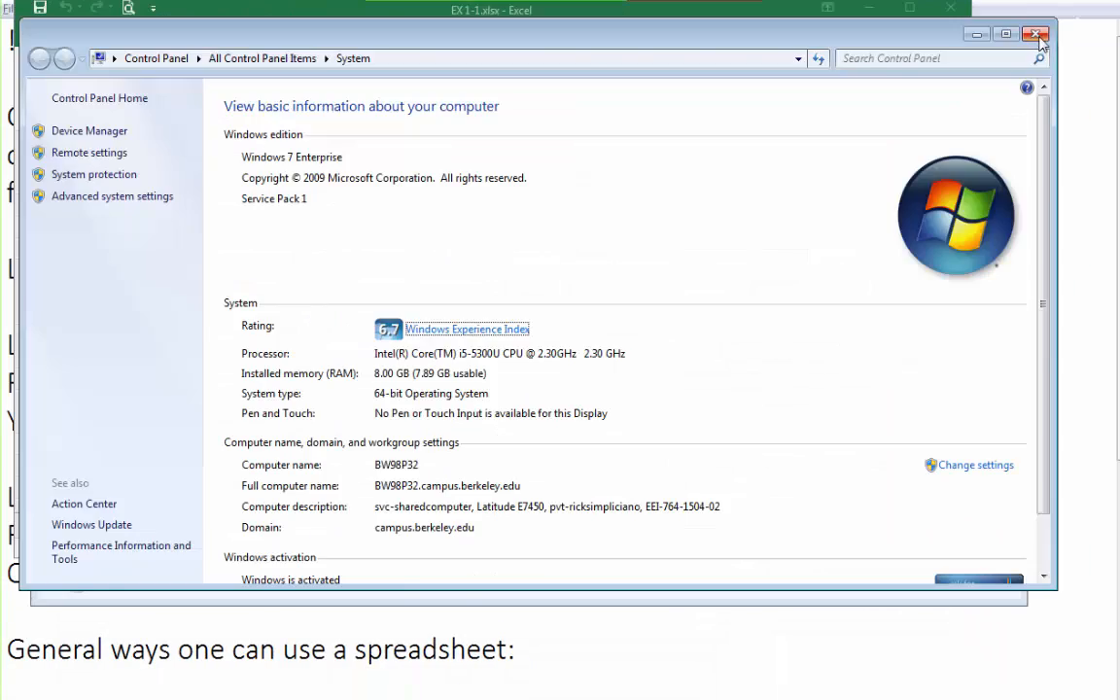
pyautogui.click(1036, 35)
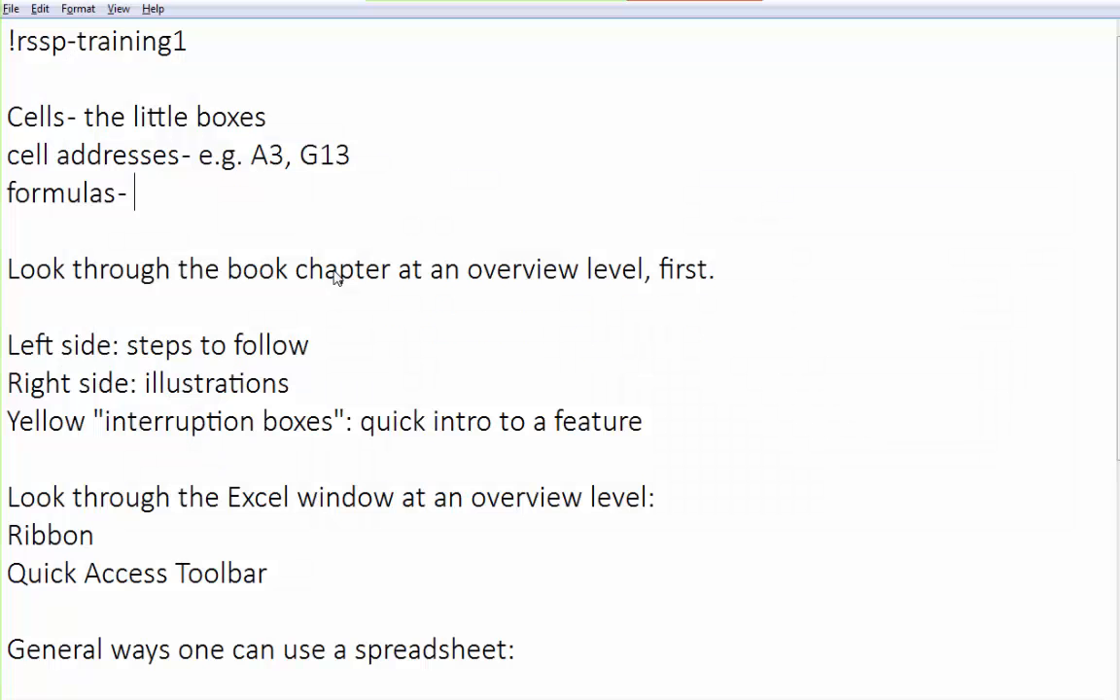
# Add a separate notes line "Windows Explorer [Window] + [E]" below the formulas line.
pyautogui.write('Windoe')
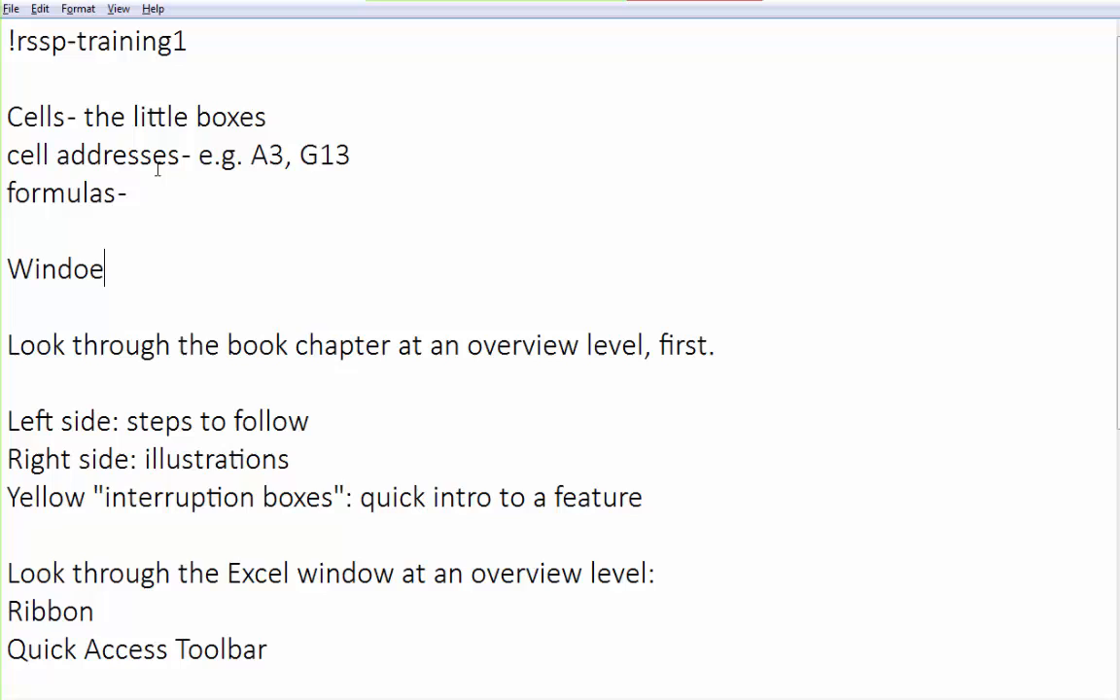
pyautogui.press('BackSpace')
pyautogui.write('ws Explorer')
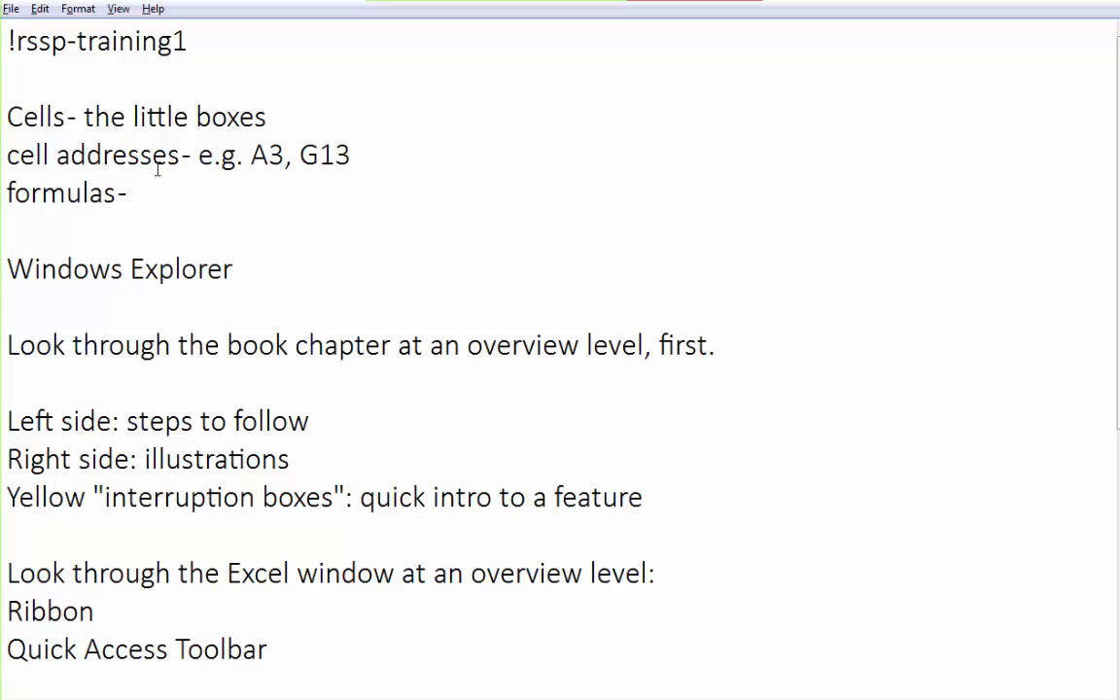
pyautogui.write(' [Windows')
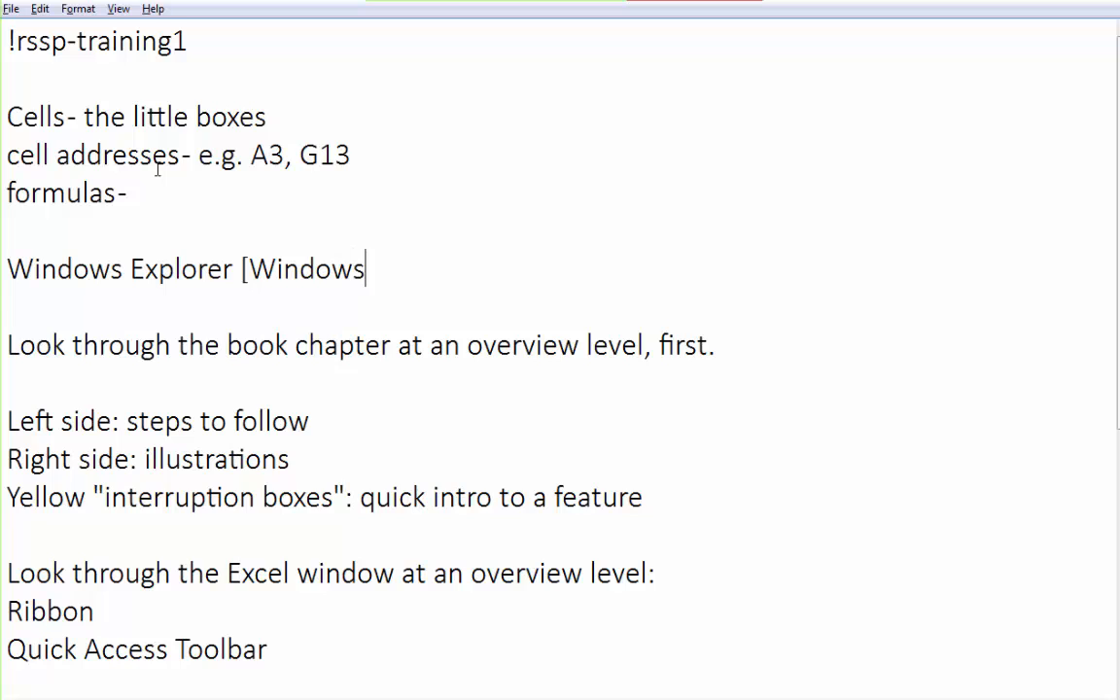
pyautogui.press('BackSpace')
pyautogui.write('] + [E')
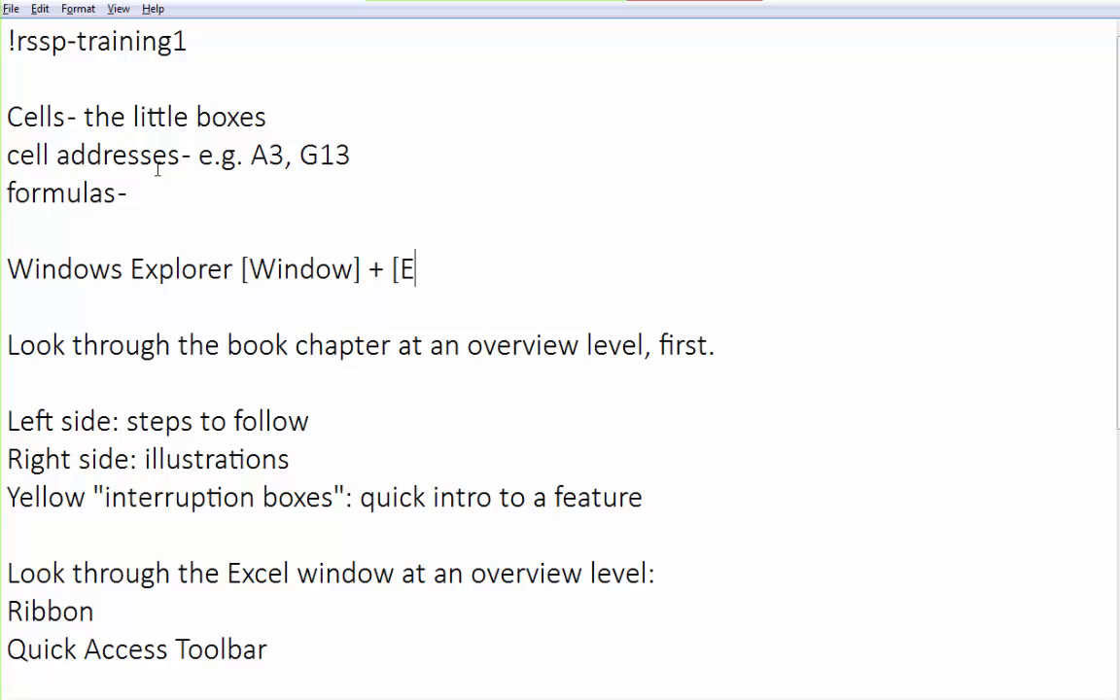
pyautogui.write(']')
# Open Windows Explorer with its keyboard shortcut, reposition the window and widen the navigation pane.
pyautogui.press('super+e')
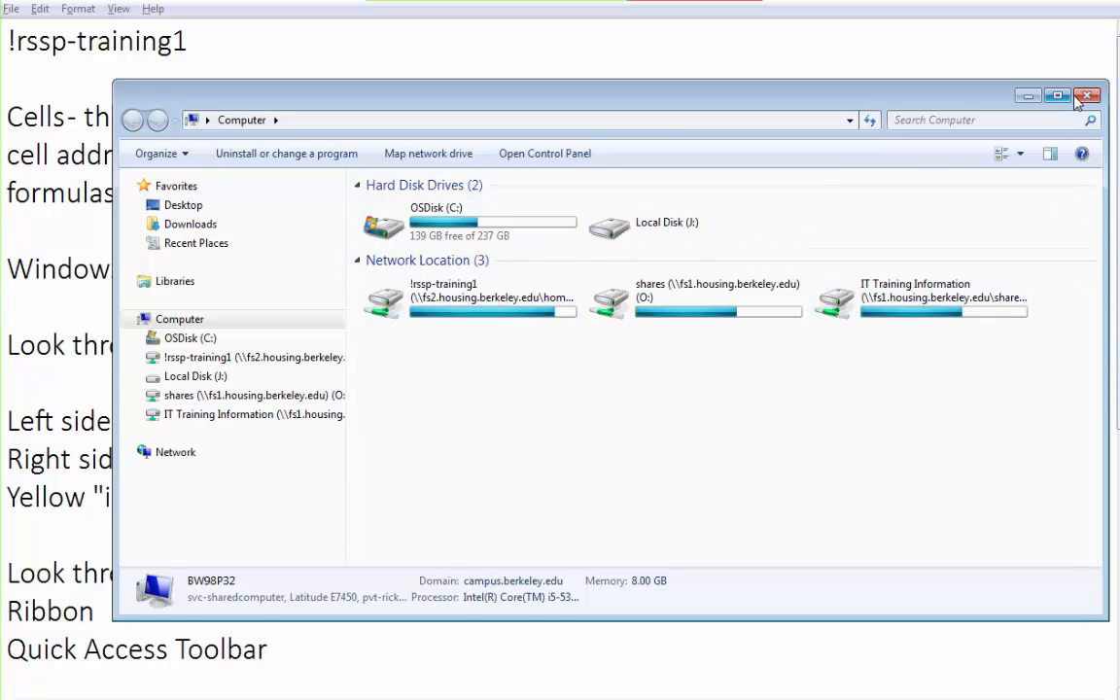
pyautogui.moveTo(958, 102); pyautogui.dragTo(881, 56)
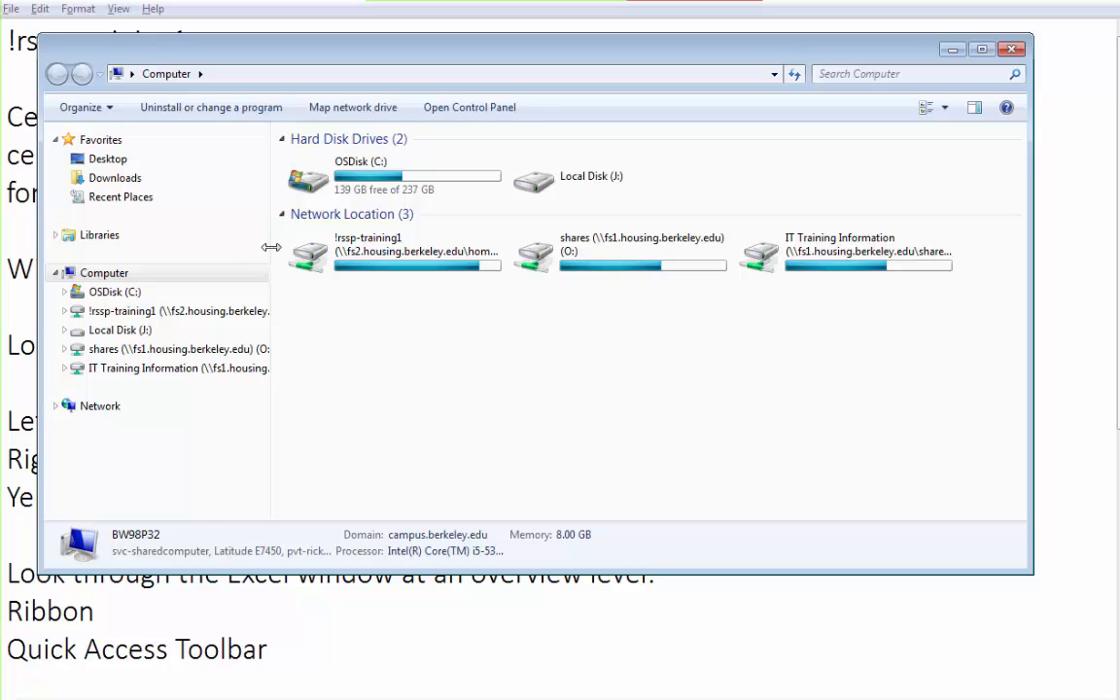
pyautogui.moveTo(271, 247); pyautogui.dragTo(486, 229)
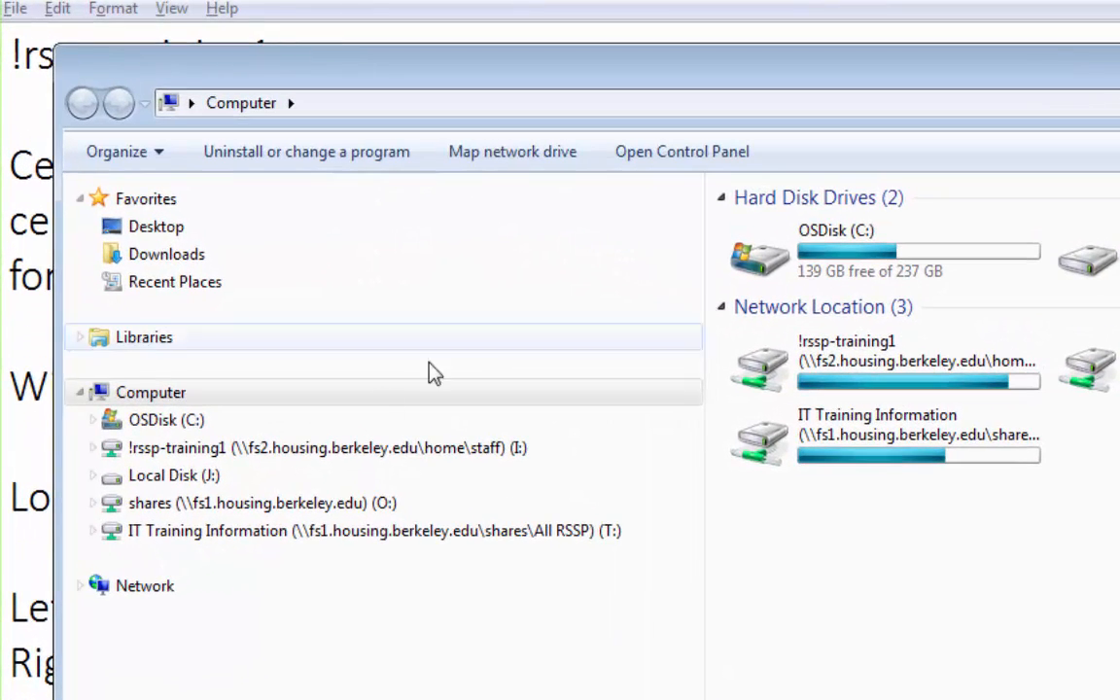
# Expand OSDisk (C:) in the navigation tree and browse the Camtasia Studio and Program Files folders.
pyautogui.click(139, 394)
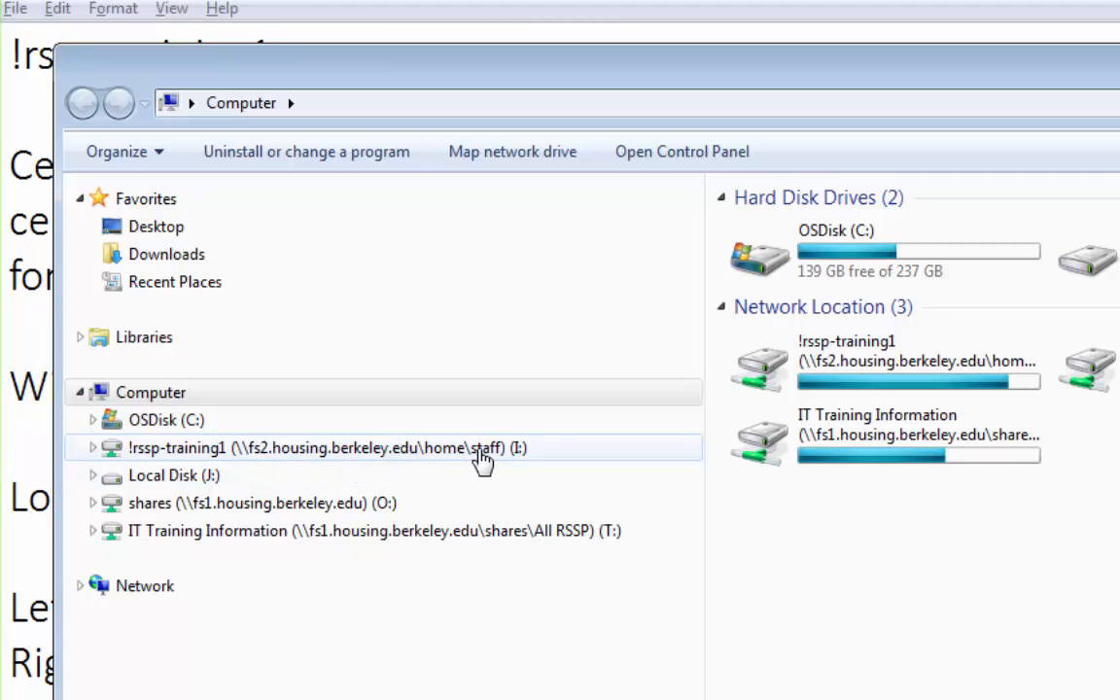
pyautogui.click(160, 425)
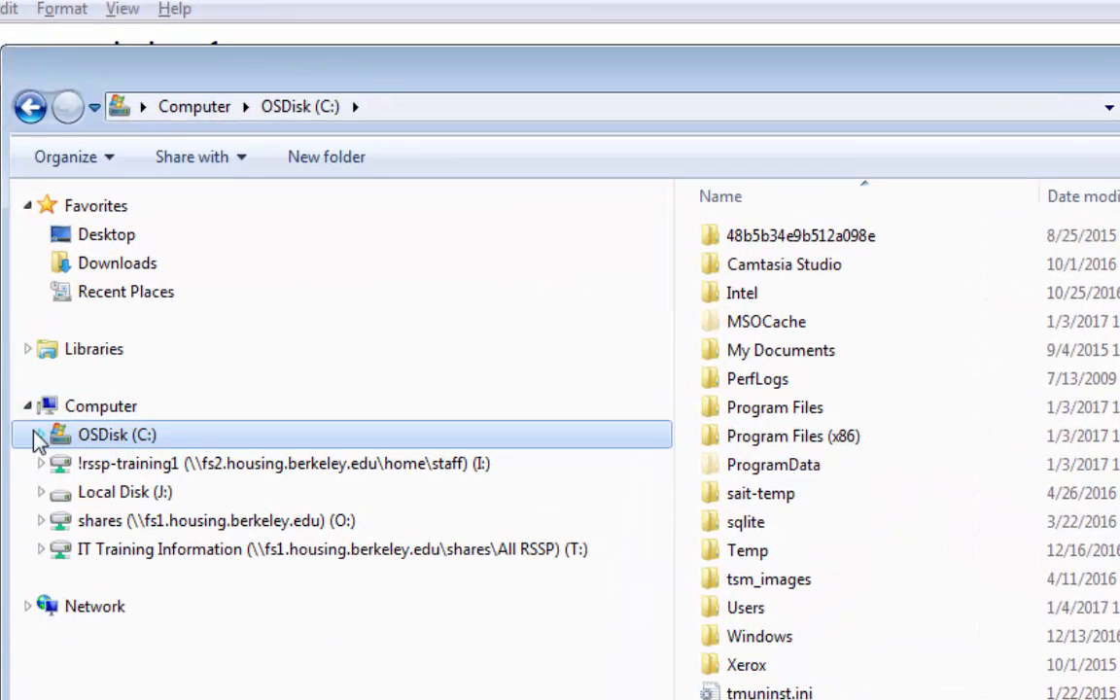
pyautogui.click(40, 437)
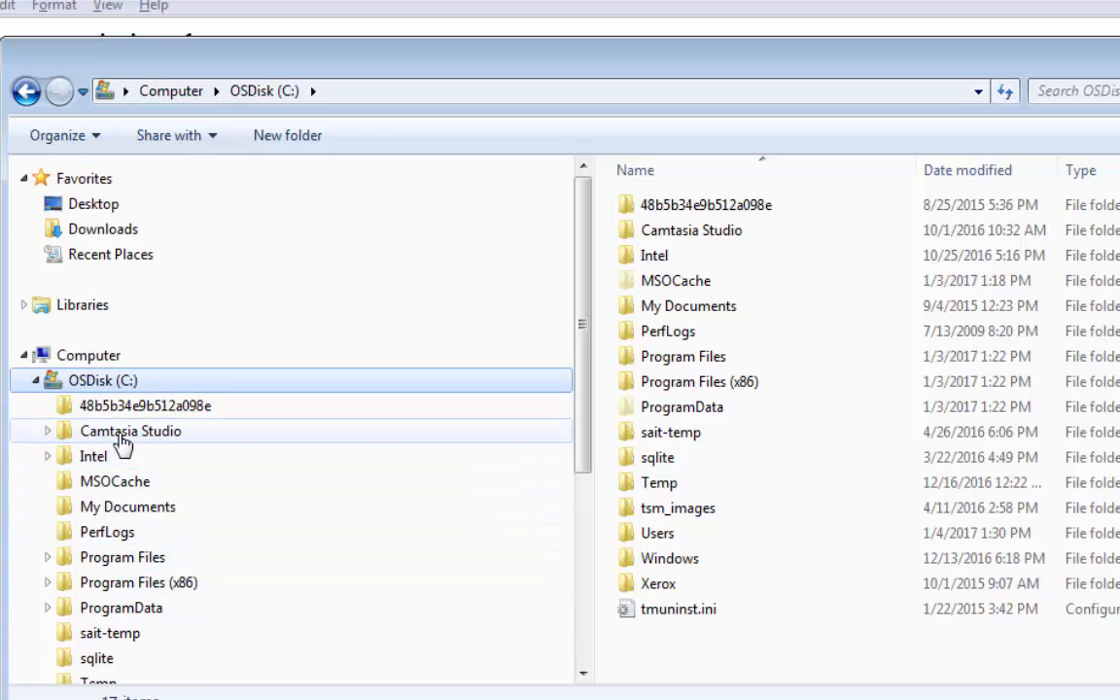
pyautogui.click(120, 440)
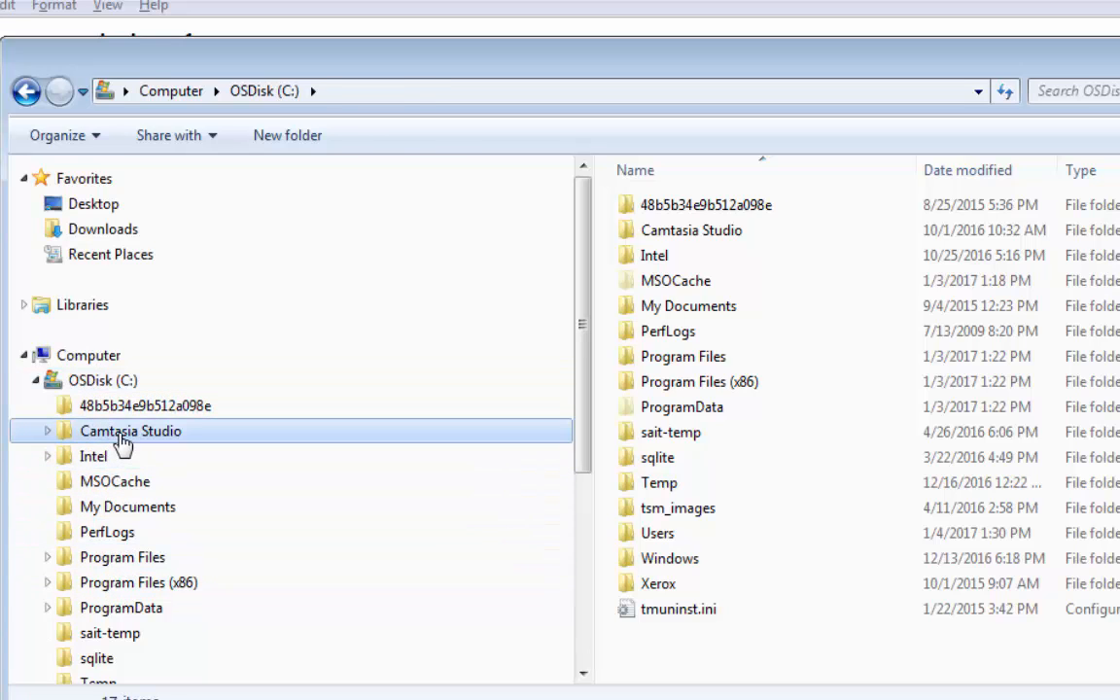
pyautogui.click(114, 560)
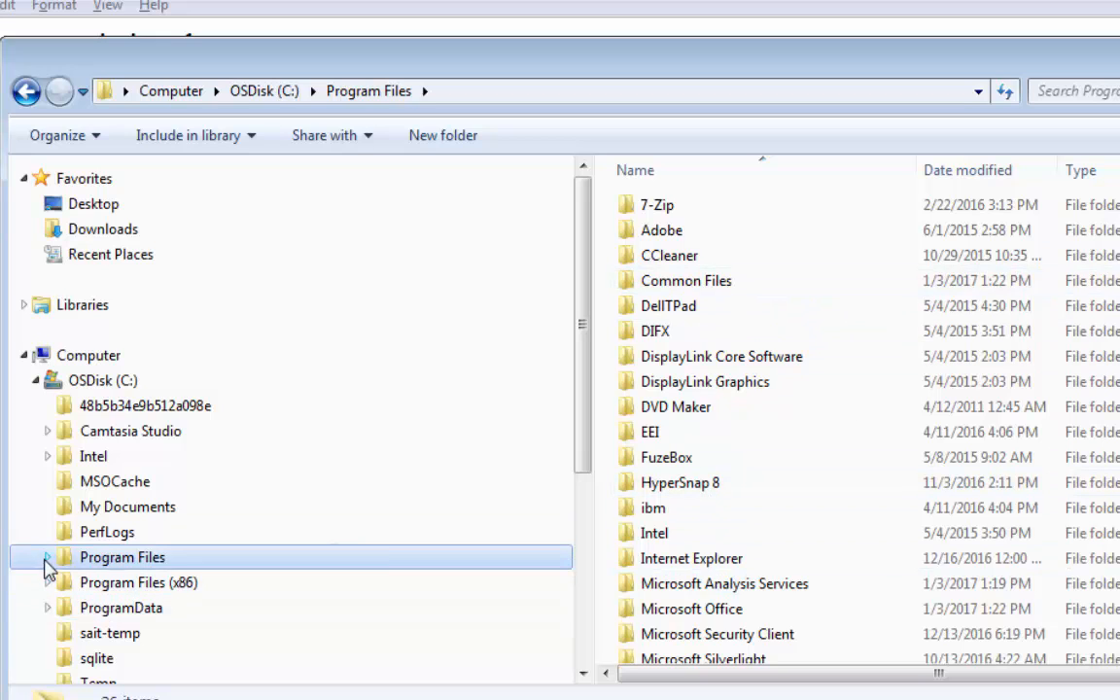
pyautogui.click(36, 380)
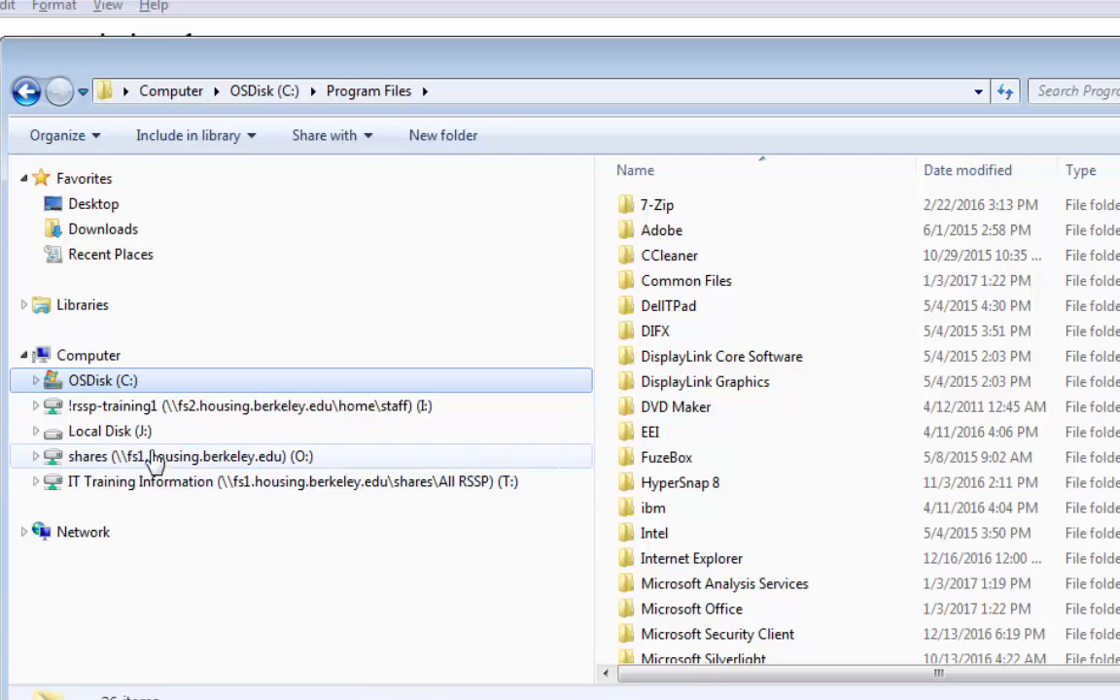
# Expand the shares drive and open All RSSP, IT Training Information, then the External projects folder.
pyautogui.click(35, 456)
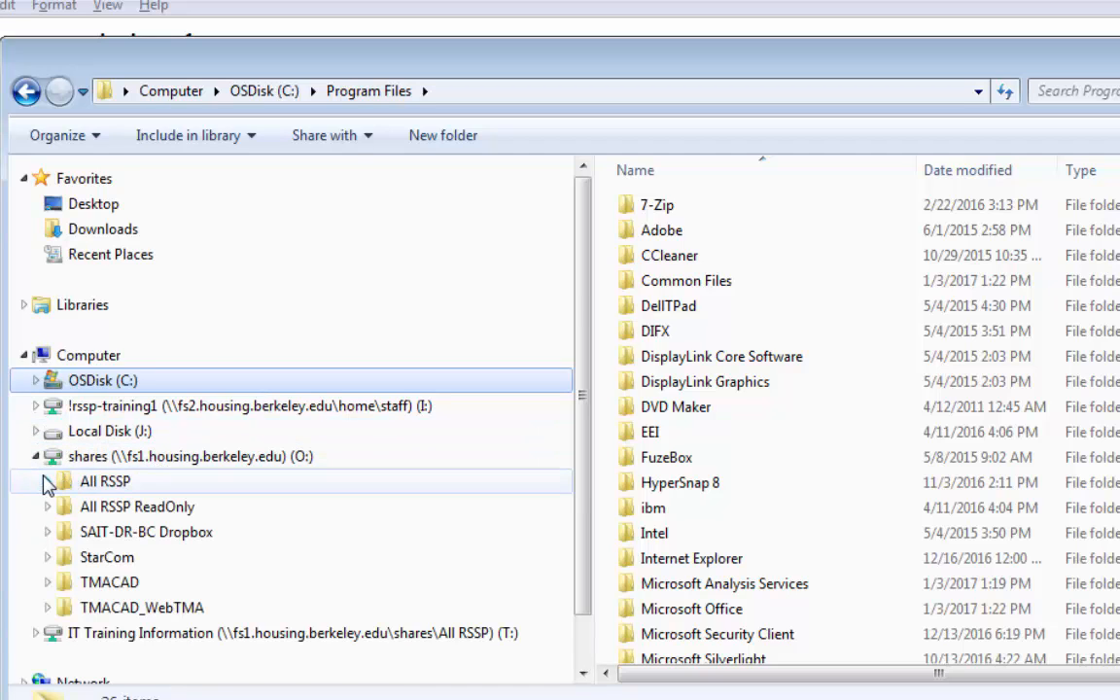
pyautogui.click(47, 481)
pyautogui.scroll(-6, 56, 486)
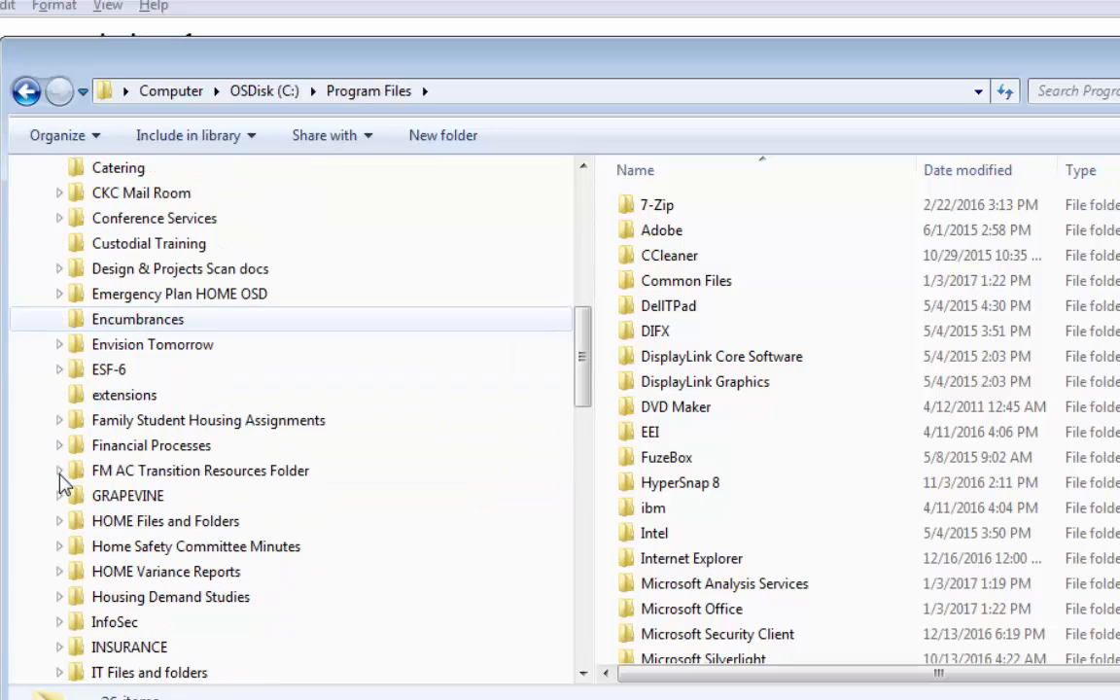
pyautogui.click(59, 547)
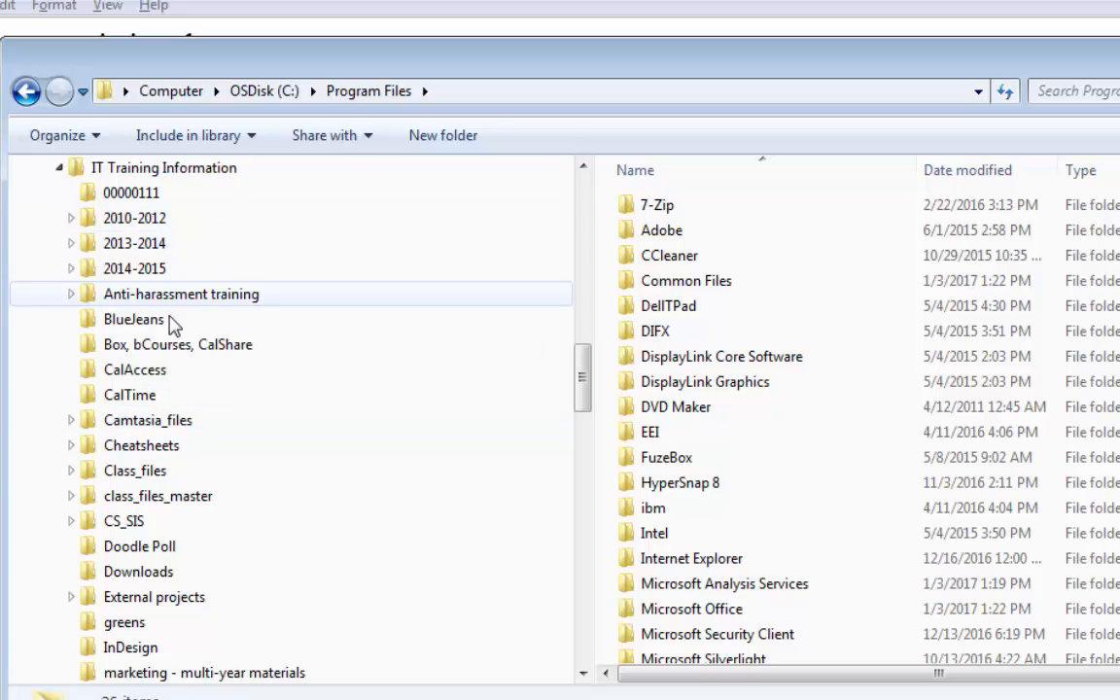
pyautogui.click(98, 600)
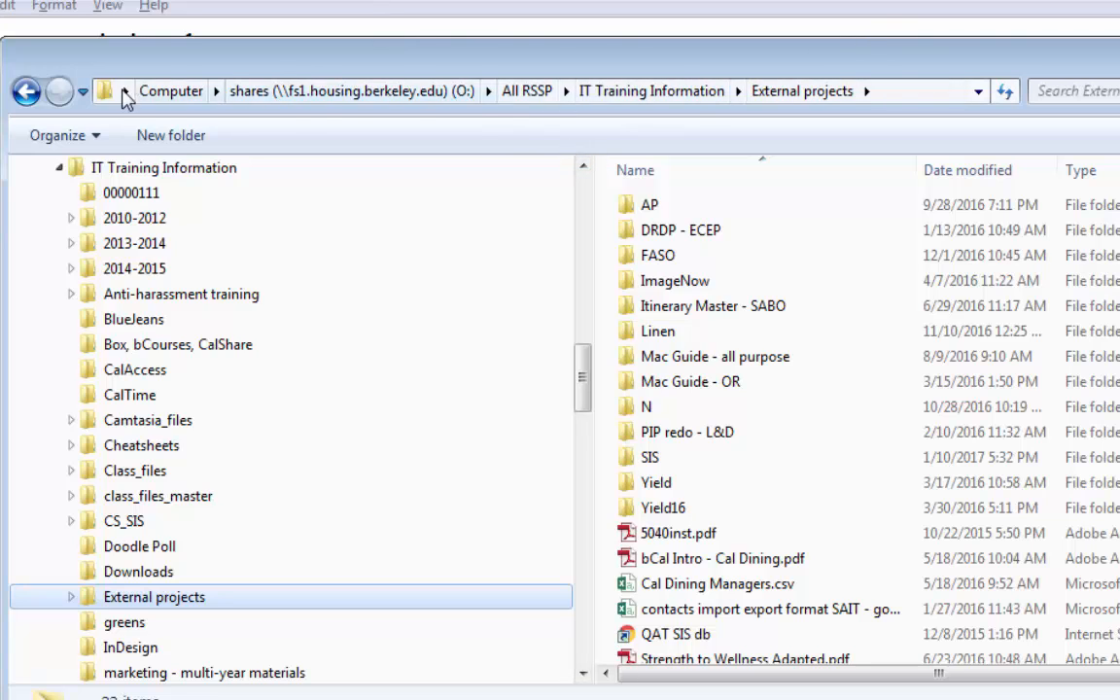
# Show the External projects folder's full path, widen the Date modified column, and scroll through its files.
pyautogui.click(922, 89)
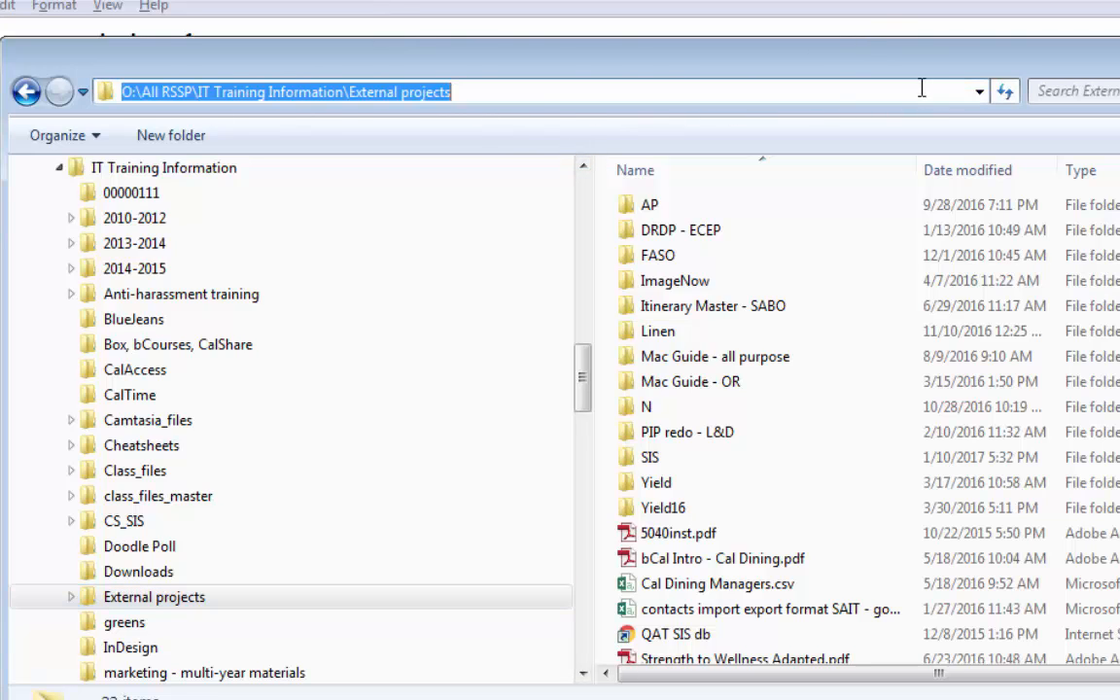
pyautogui.click(538, 94)
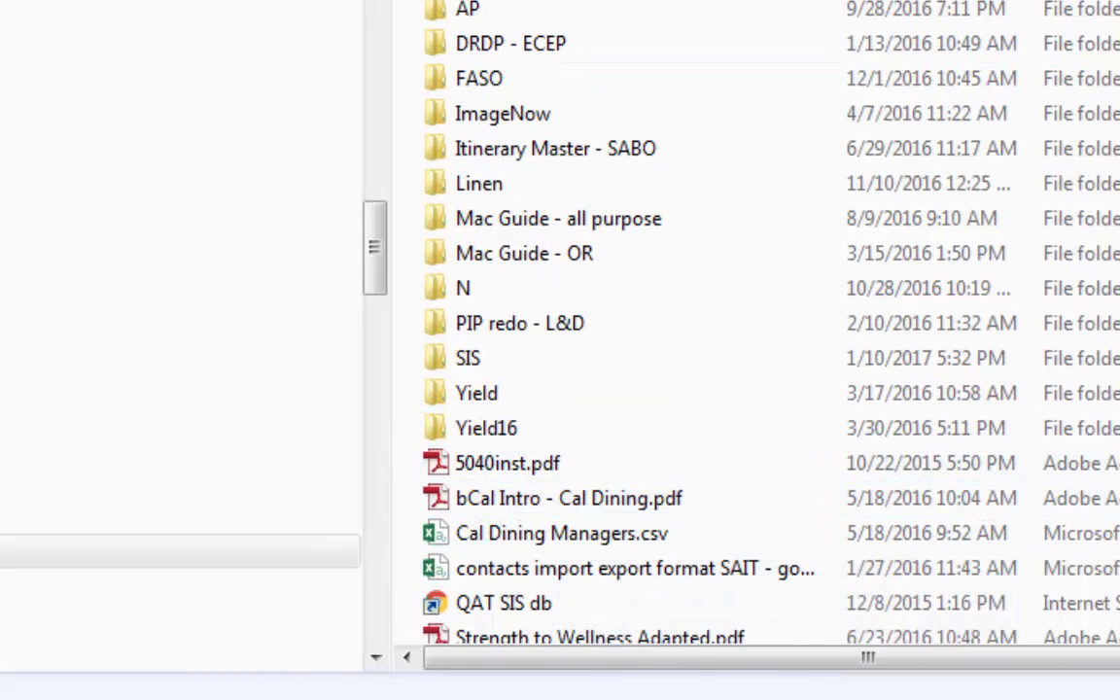
pyautogui.moveTo(836, 0); pyautogui.dragTo(964, 0)
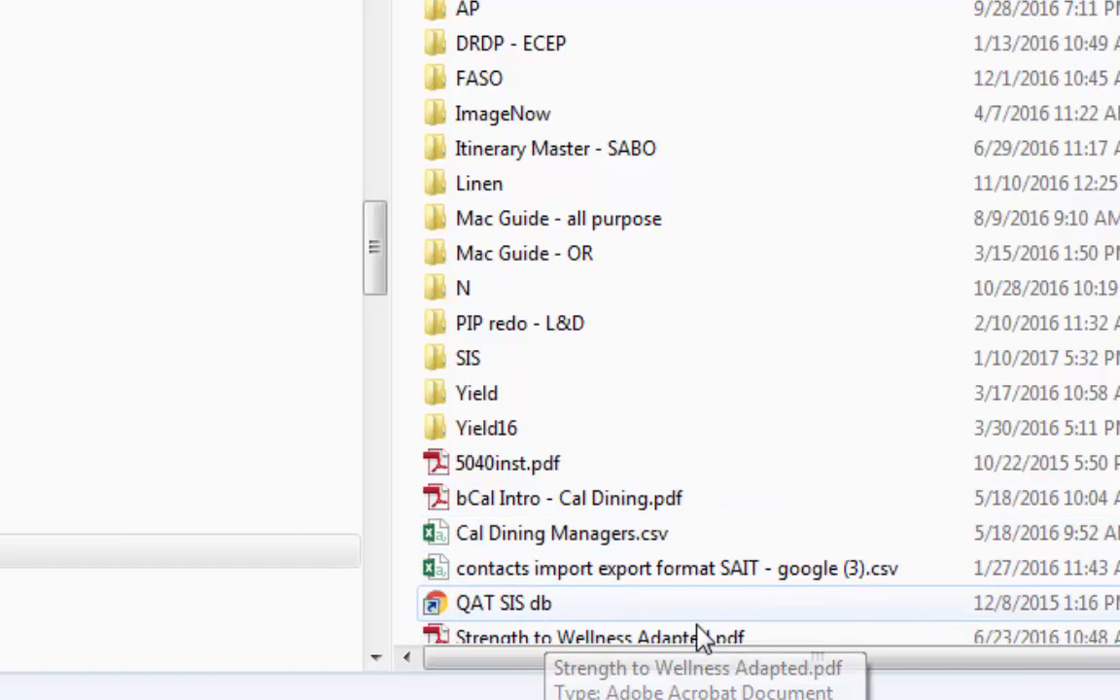
pyautogui.scroll(-2, 720, 562)
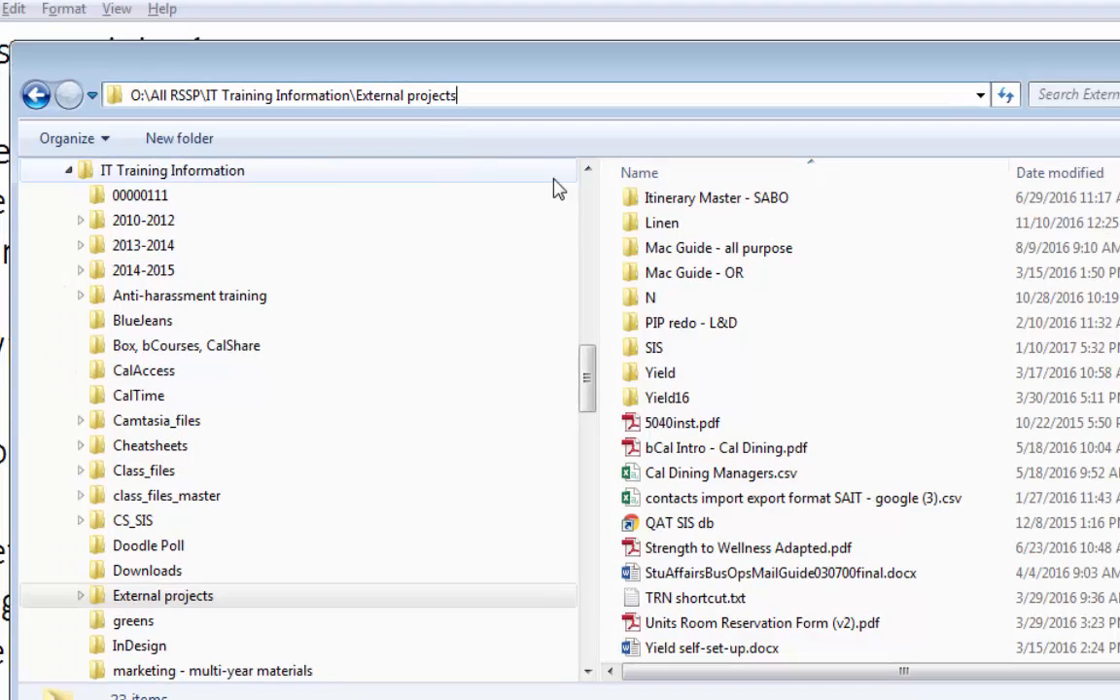
pyautogui.scroll(12, 591, 195)
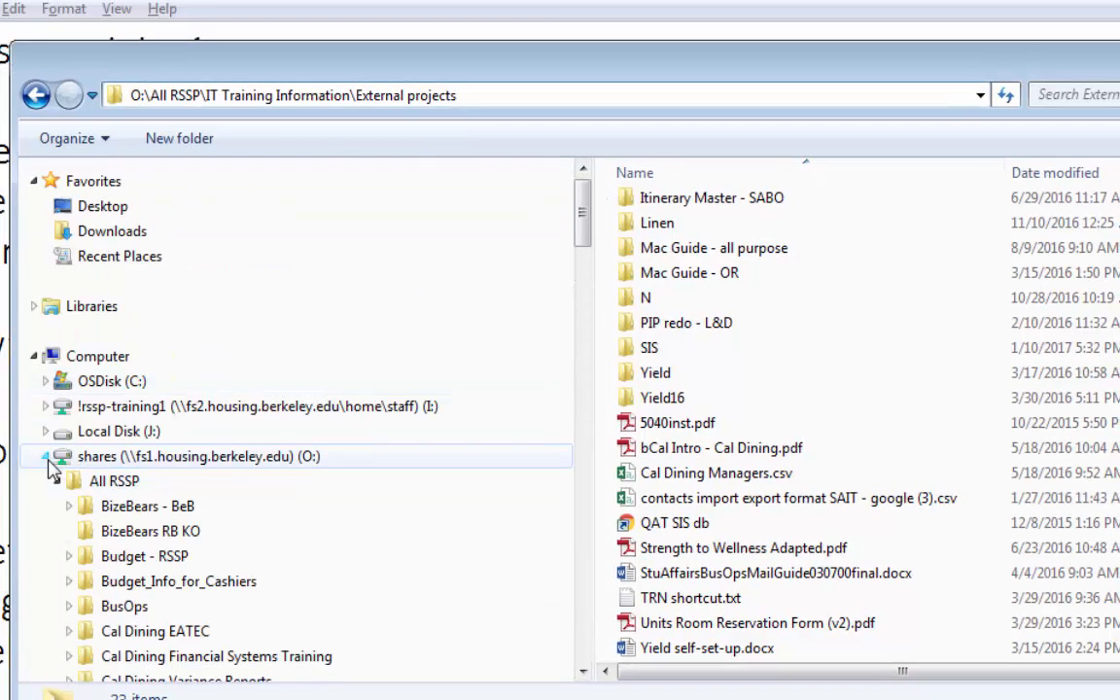
pyautogui.click(45, 457)
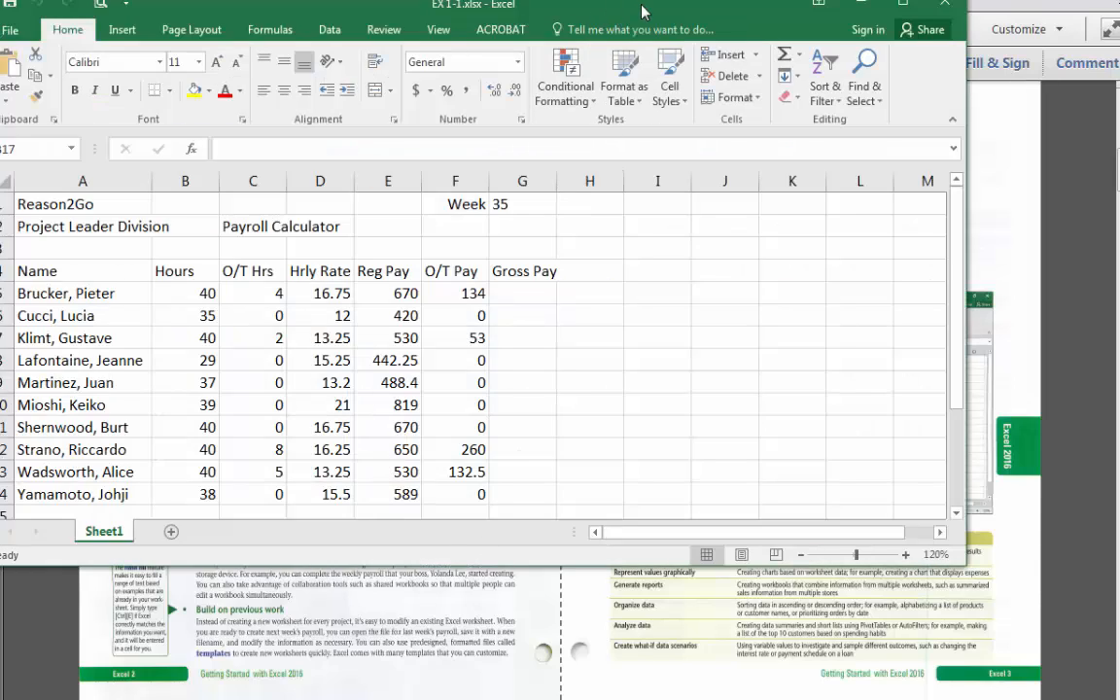
# Move the Excel window, open the File backstage, and return to the worksheet.
pyautogui.moveTo(642, 11); pyautogui.dragTo(501, 41)
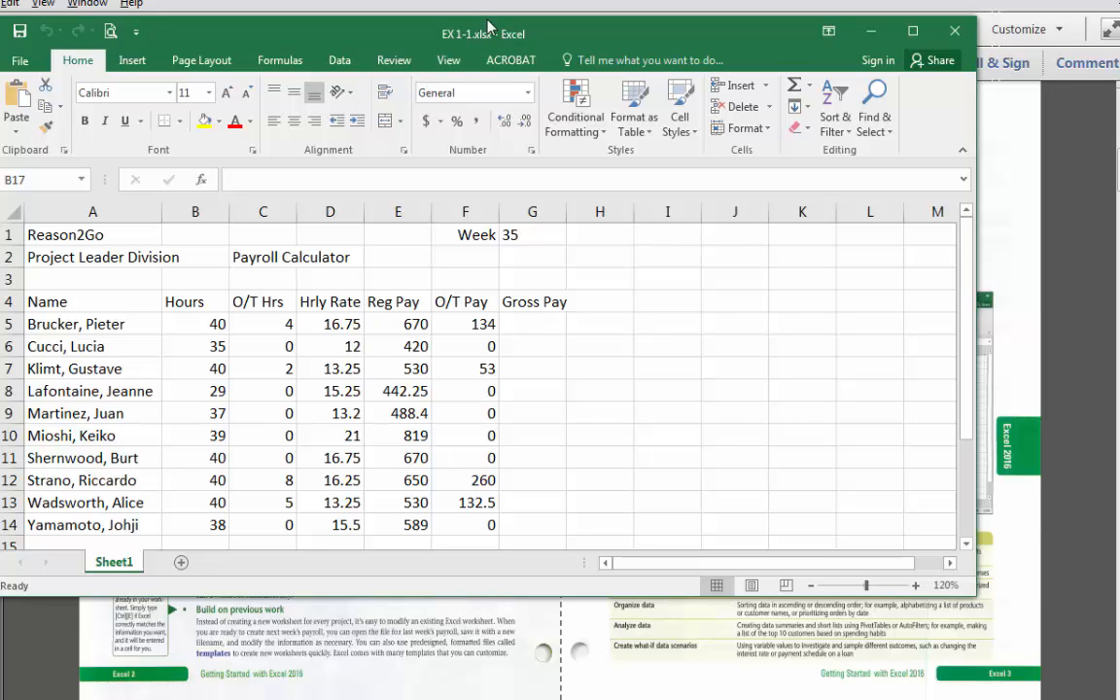
pyautogui.click(20, 60)
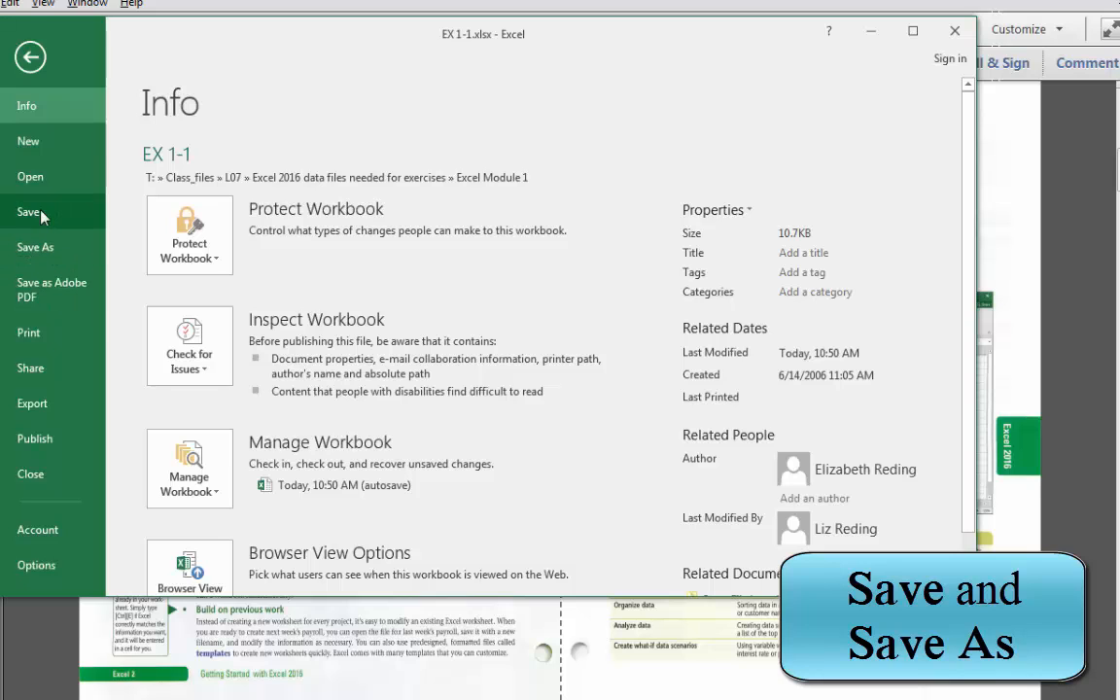
pyautogui.click(29, 58)
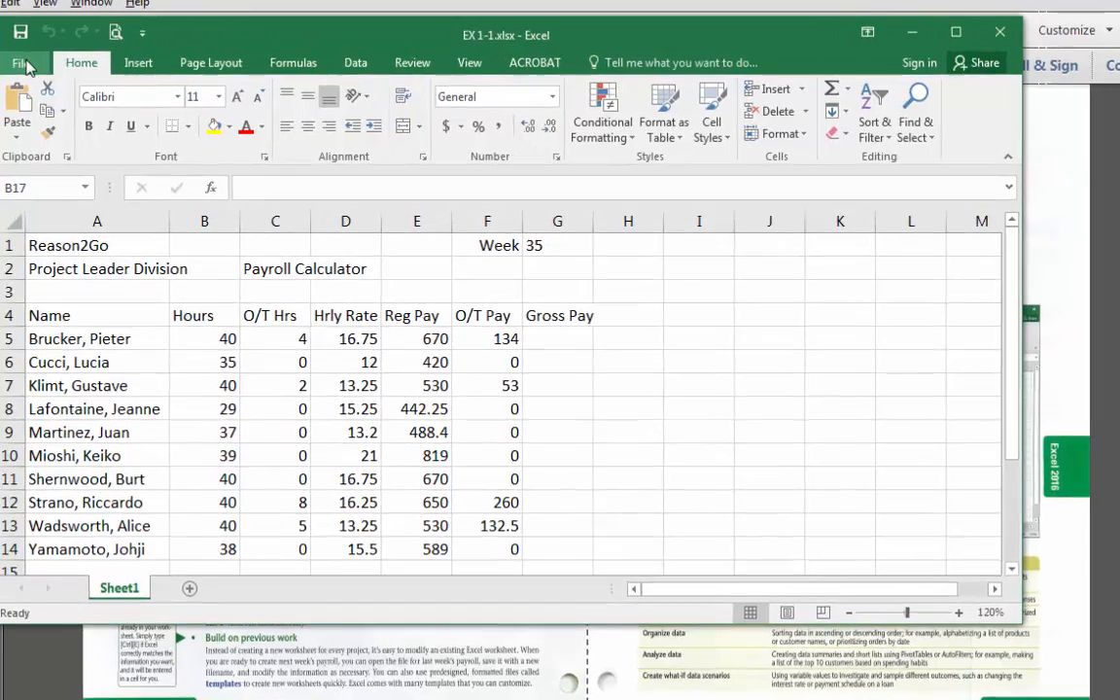
# Open the File backstage again, view the Save As page, and return to the worksheet.
pyautogui.click(20, 61)
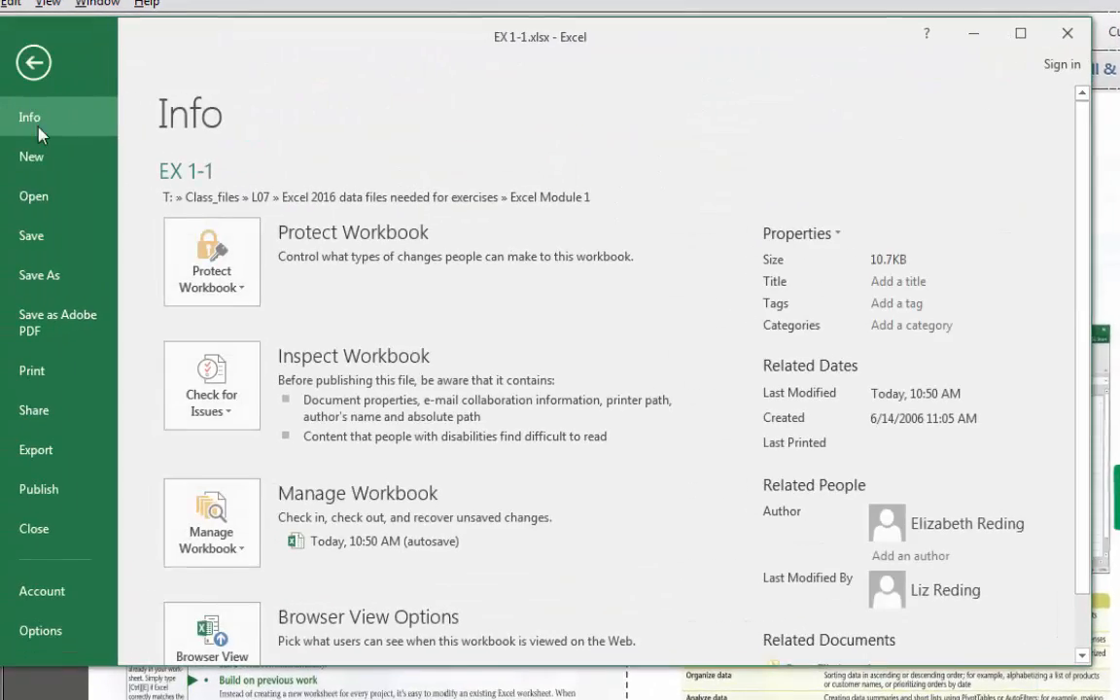
pyautogui.click(70, 282)
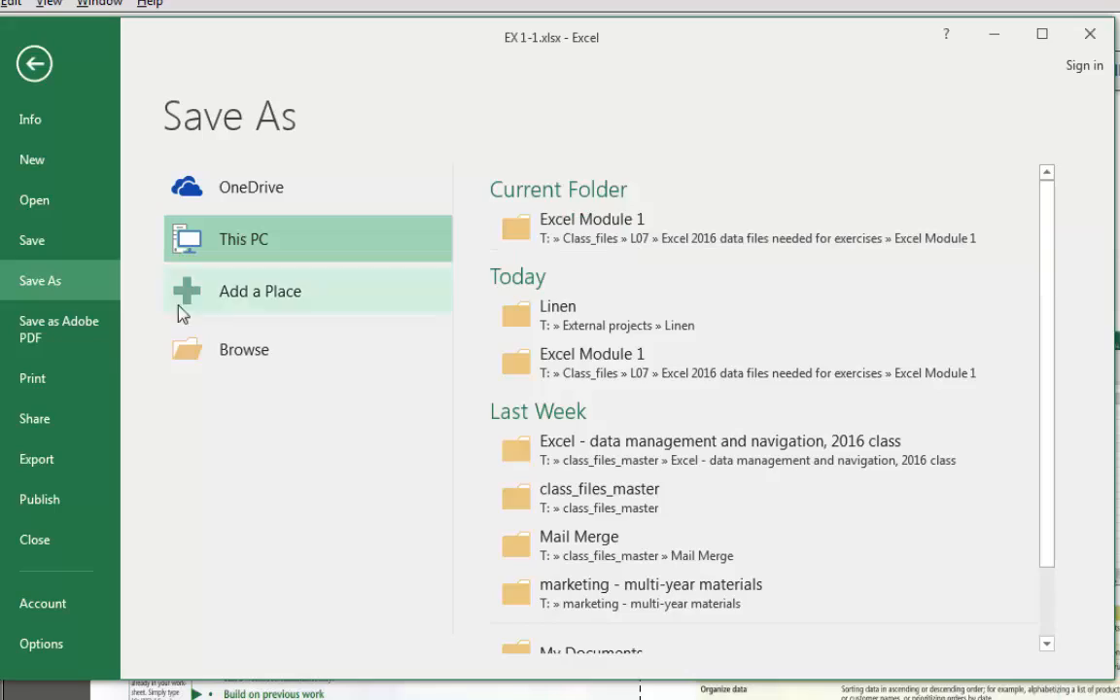
pyautogui.click(32, 66)
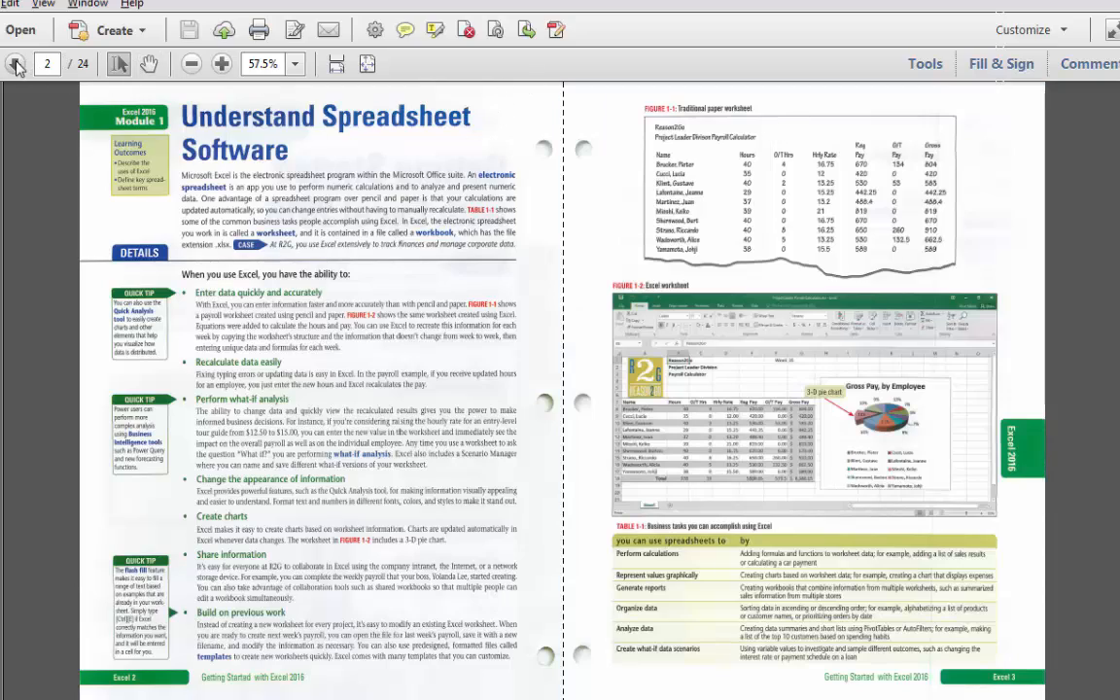
# Page through the Excel 2016 textbook PDF to the Identify Excel 2016 Window Components lesson.
pyautogui.click(15, 66)
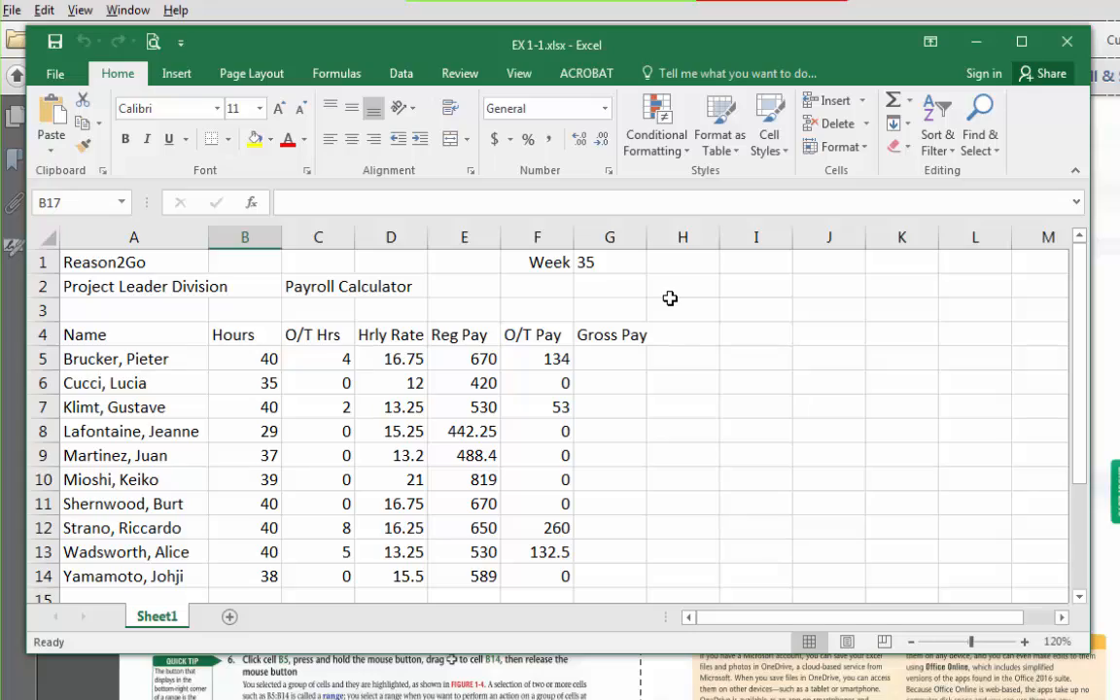
pyautogui.hotkey('alt', 'Tab')
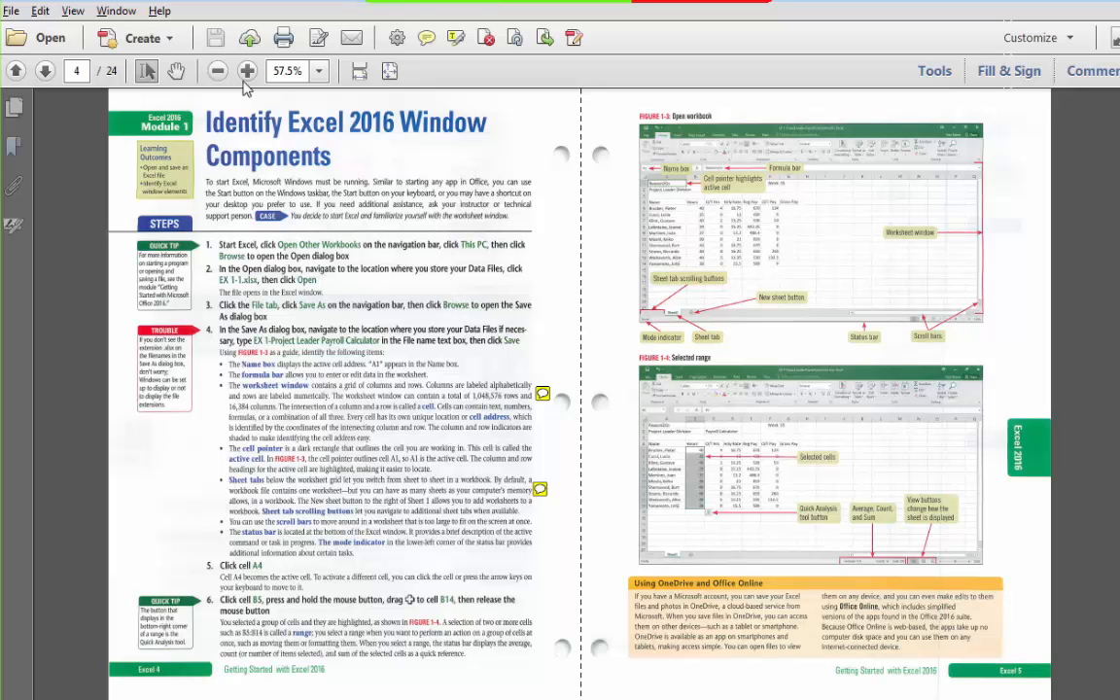
pyautogui.click(15, 74)
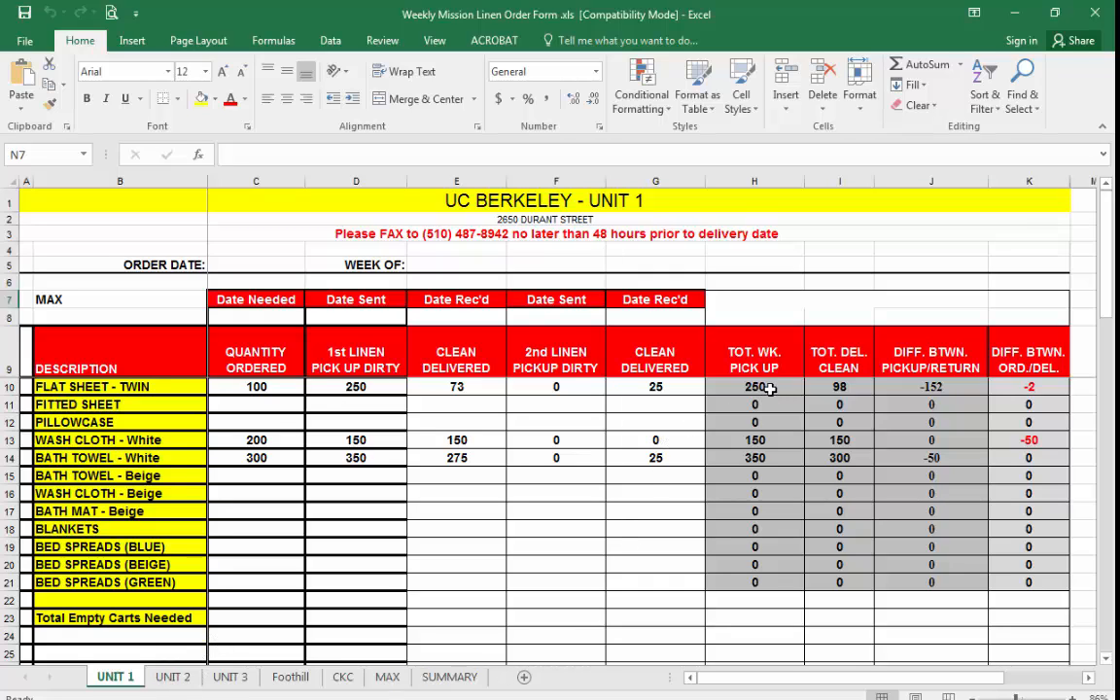
# Select various cells and the CLEAN DELIVERED column range in the linen order form to examine their contents.
pyautogui.click(1031, 441)
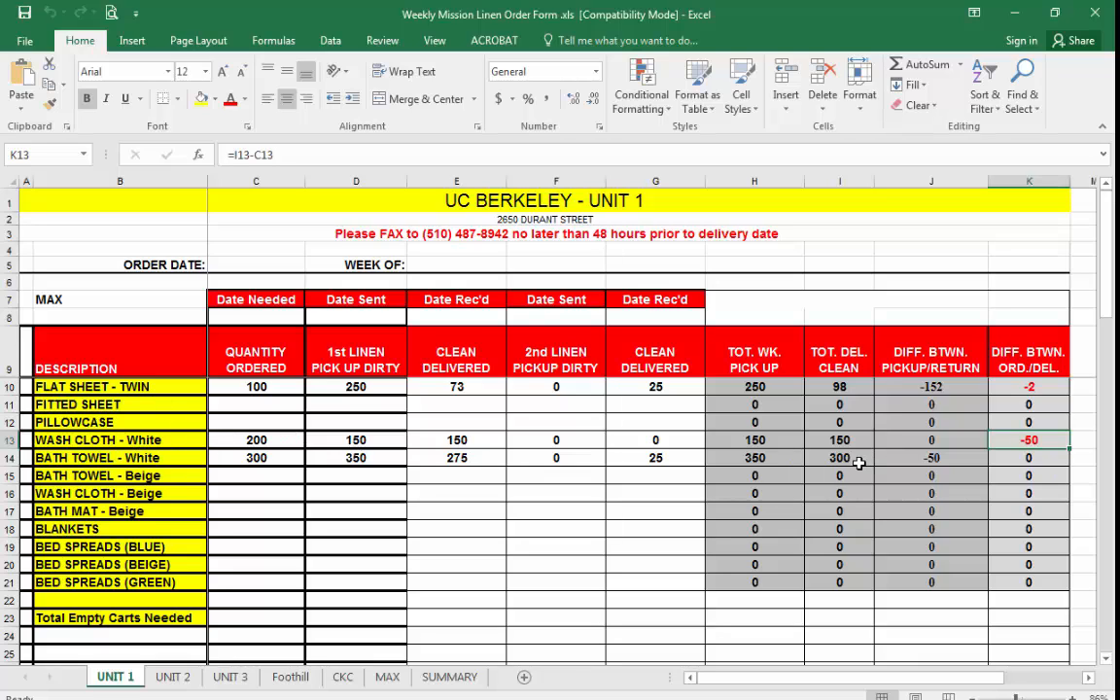
pyautogui.click(379, 267)
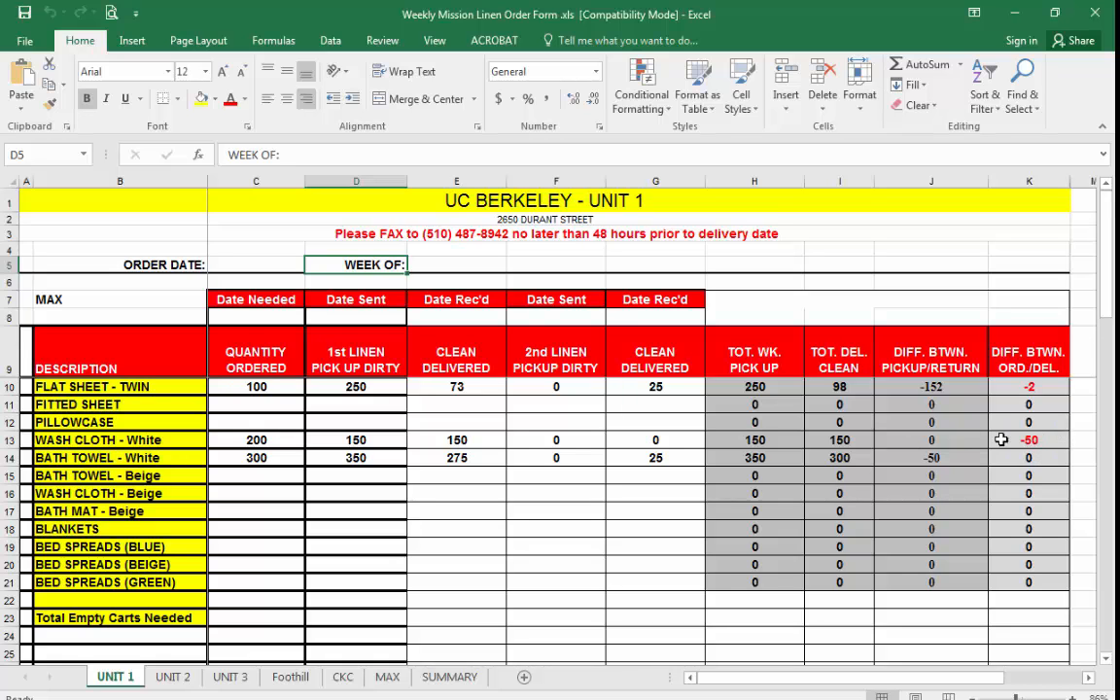
pyautogui.click(428, 678)
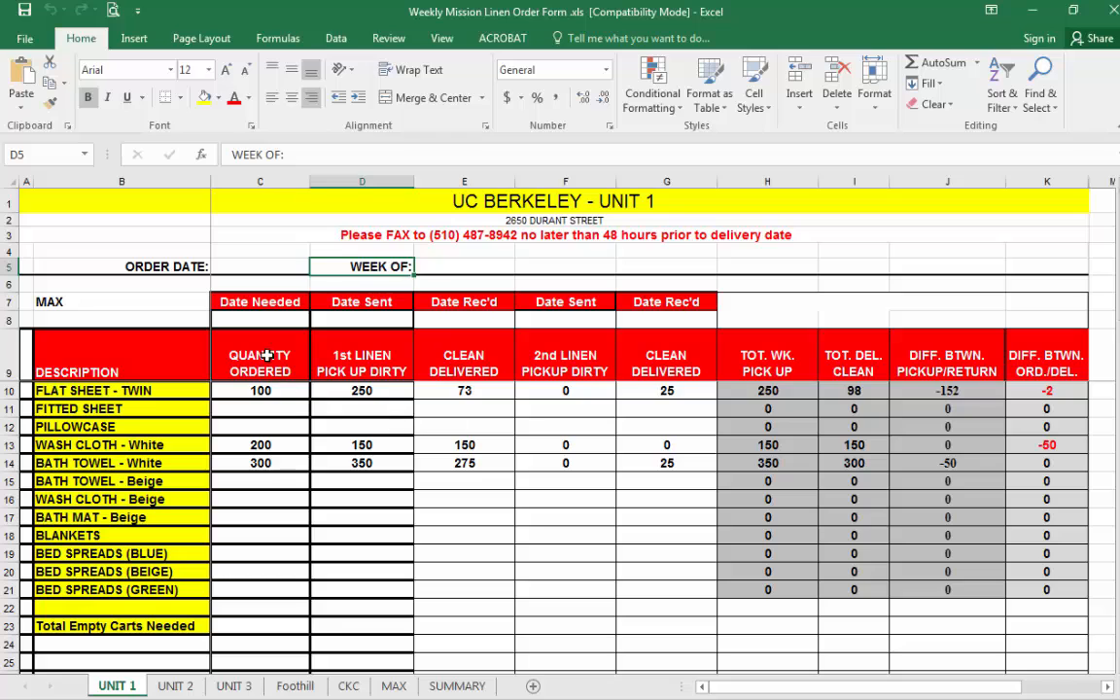
pyautogui.click(267, 356)
pyautogui.click(319, 321)
pyautogui.click(433, 326)
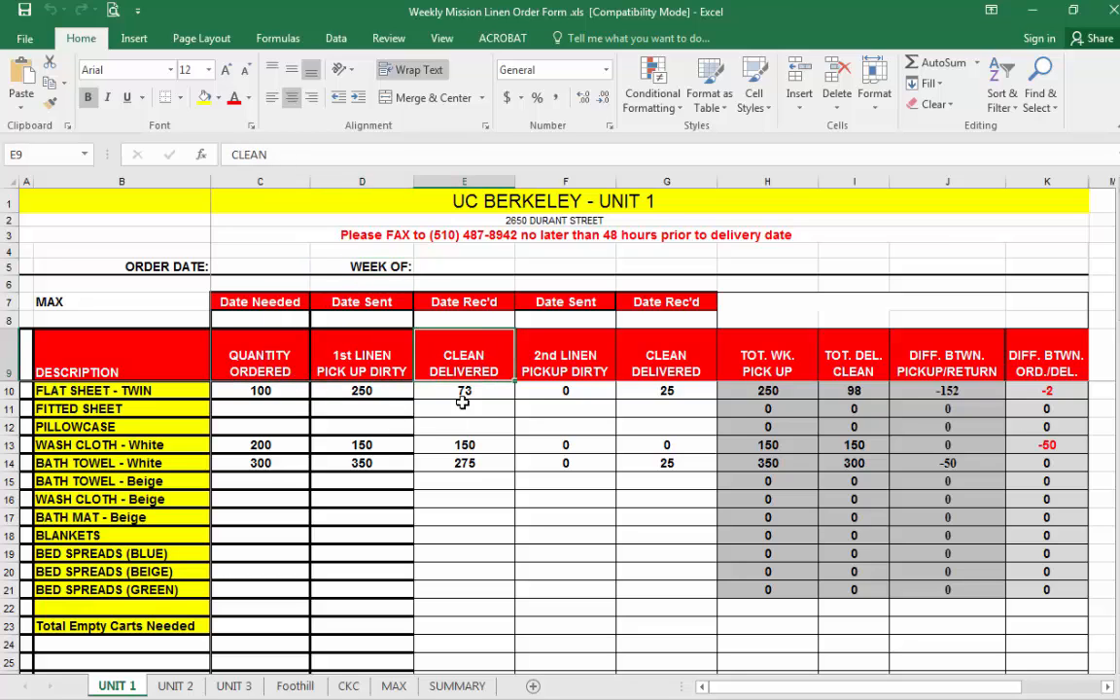
pyautogui.moveTo(463, 402); pyautogui.dragTo(487, 587)
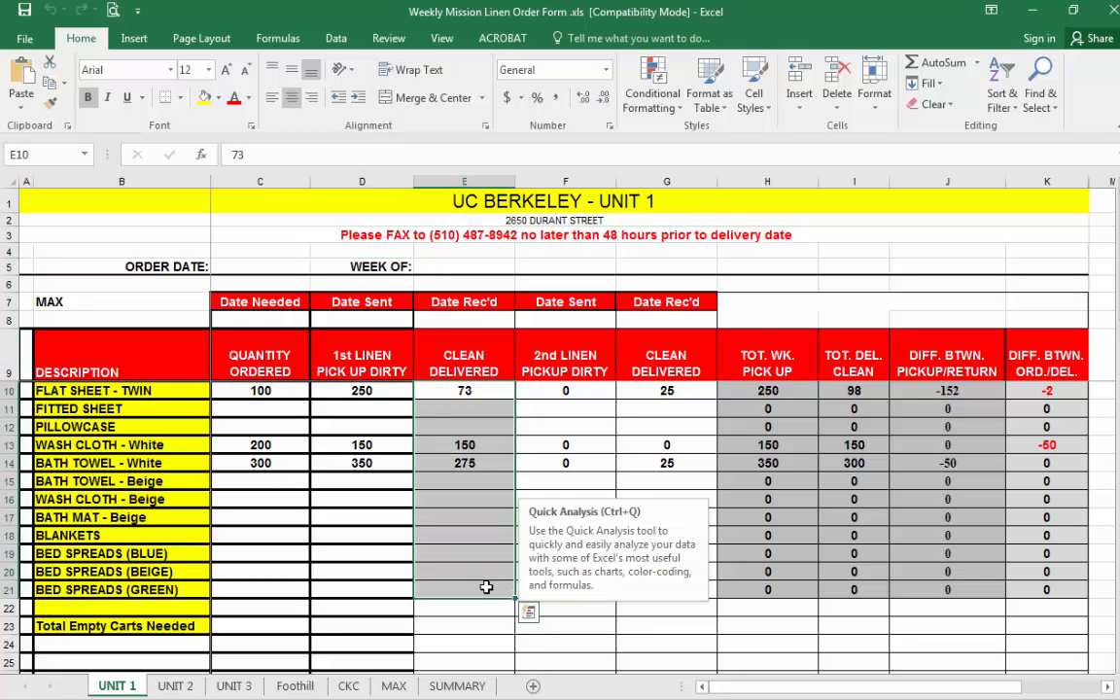
pyautogui.click(449, 554)
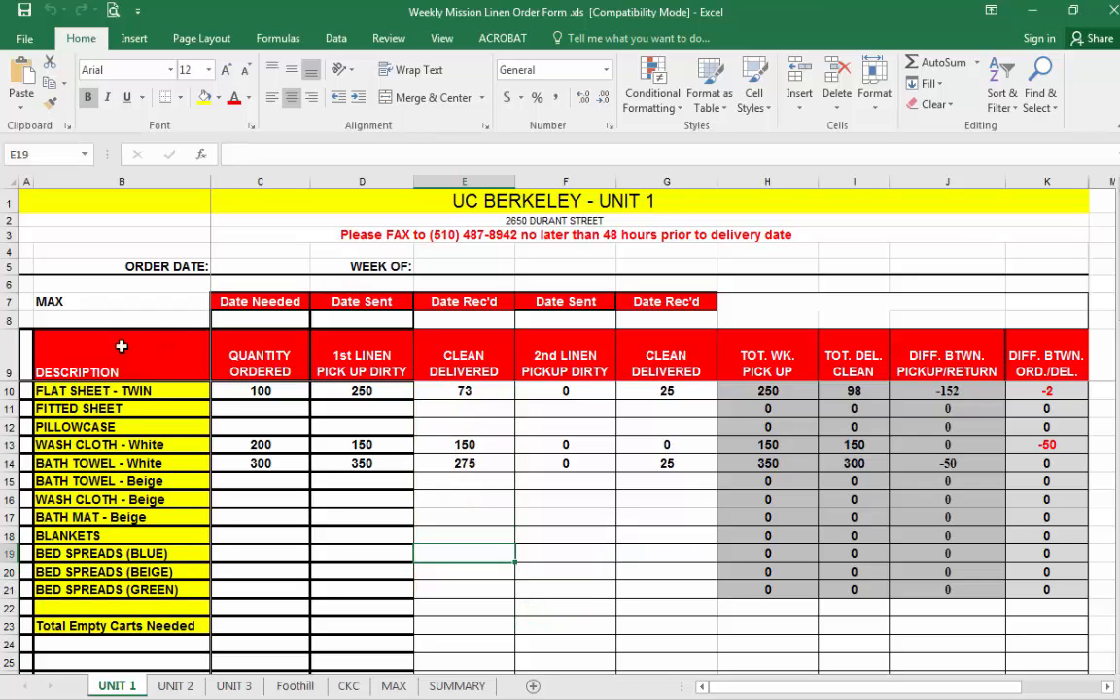
# Hide the column-heading row 9, then unhide it.
pyautogui.click(10, 355)
pyautogui.rightClick(9, 358)
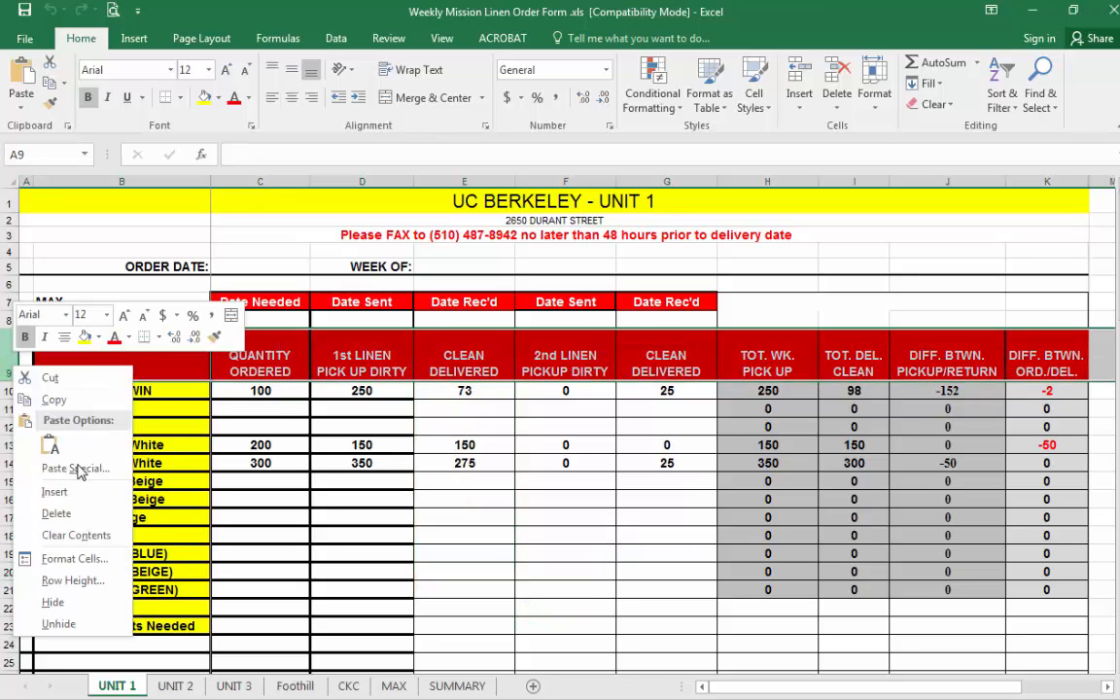
pyautogui.click(52, 602)
pyautogui.click(540, 399)
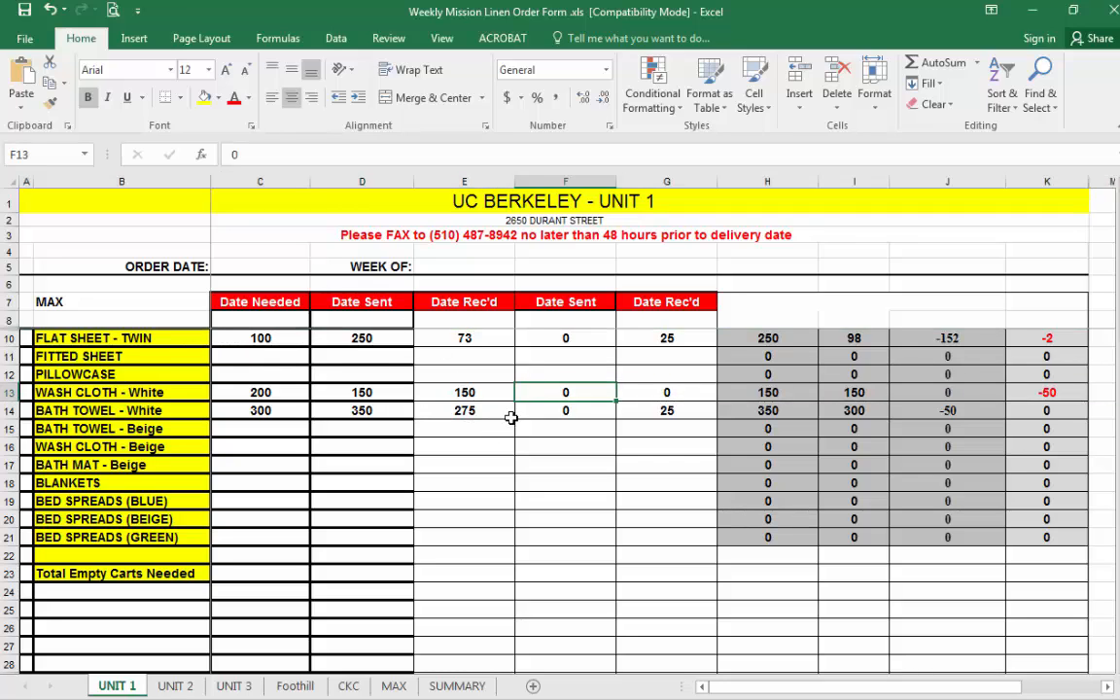
pyautogui.doubleClick(13, 328)
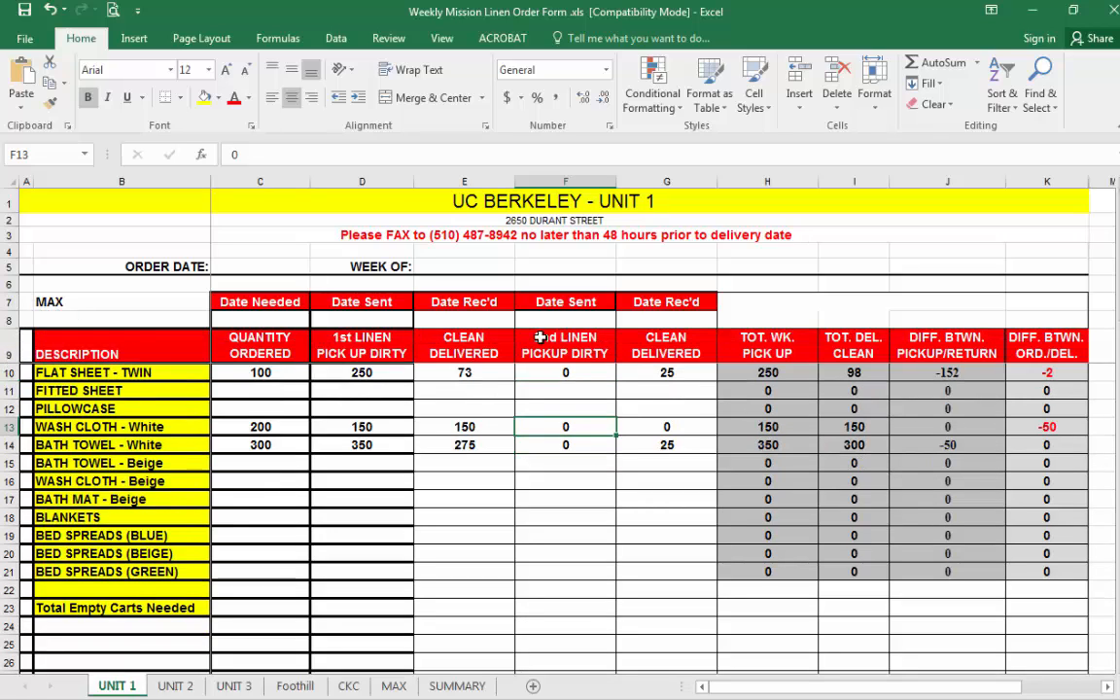
# Move between cells with the arrow keys, select the item block B10:J21, and inspect the formula in H10.
pyautogui.press('Up')
pyautogui.press('Left')
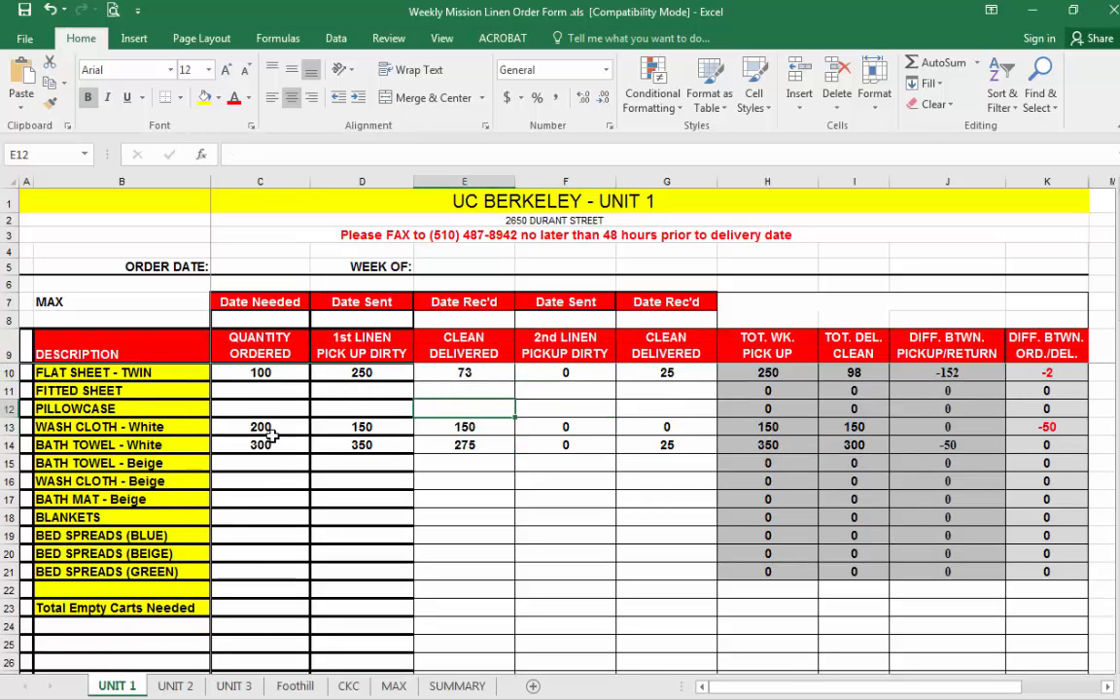
pyautogui.press('Down')
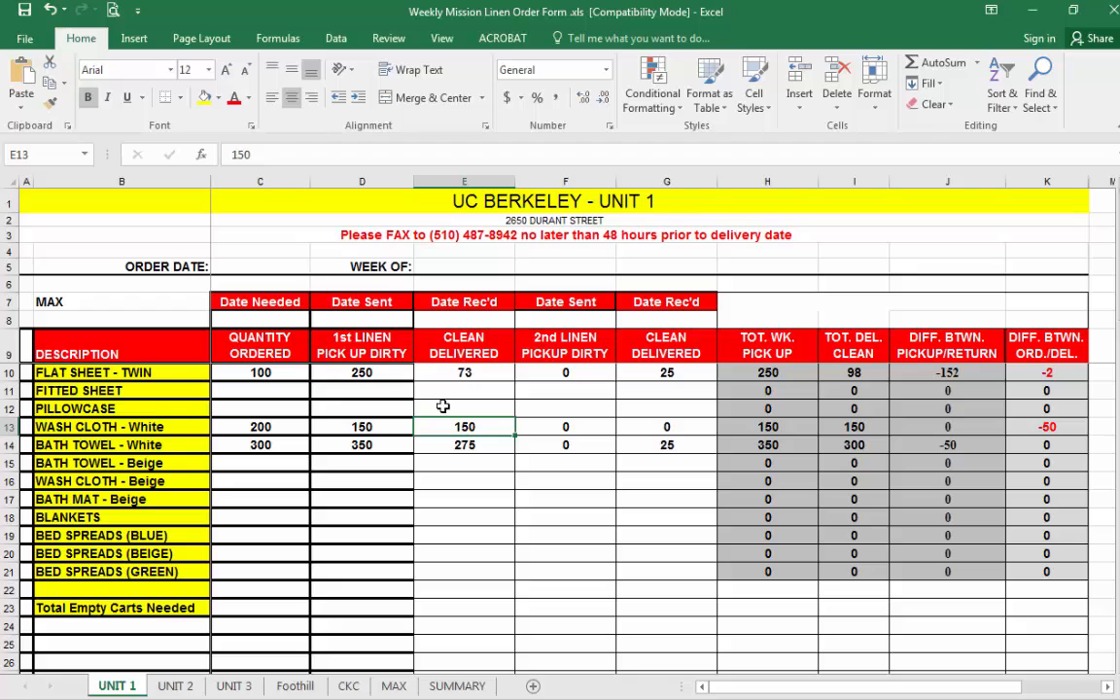
pyautogui.moveTo(180, 372); pyautogui.dragTo(937, 578)
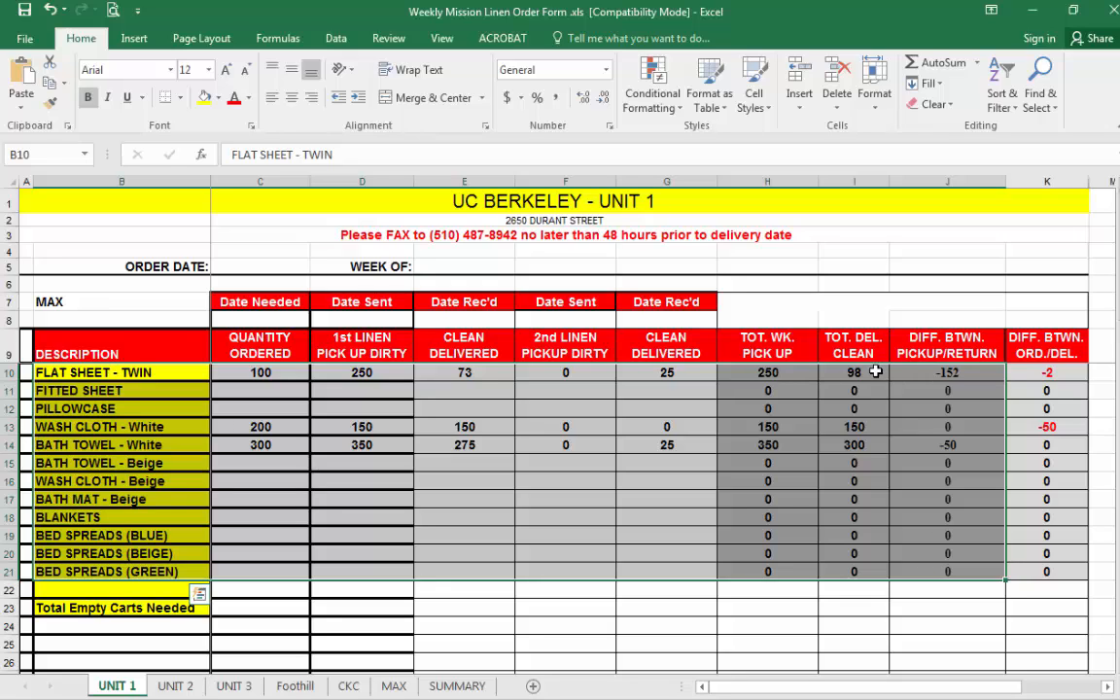
pyautogui.click(792, 371)
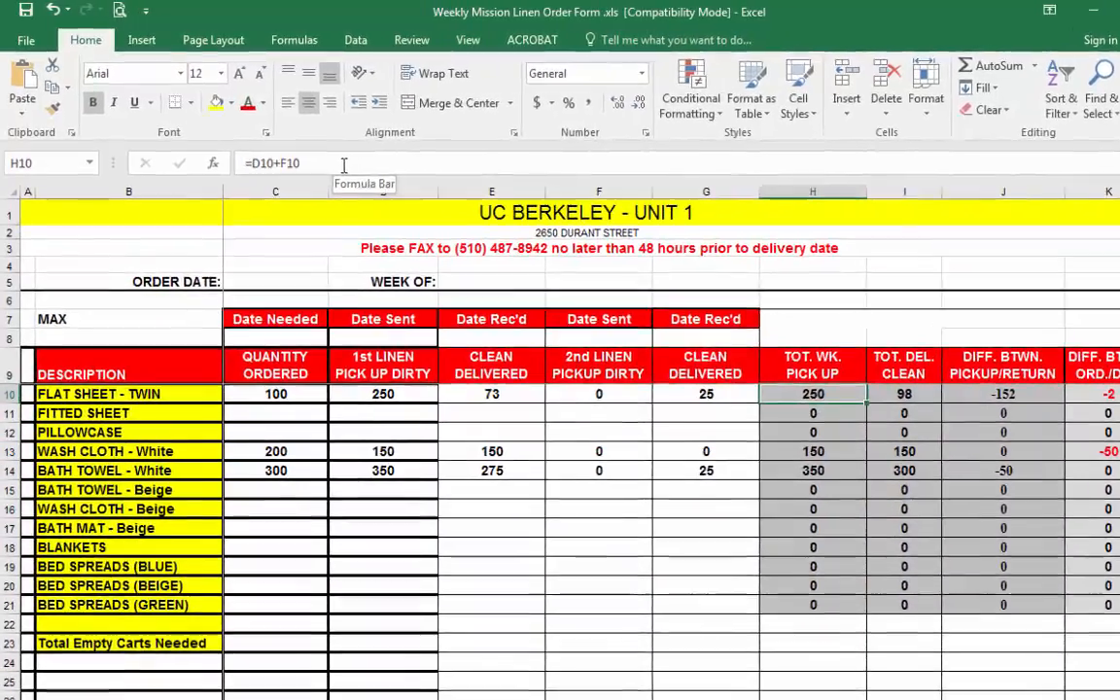
pyautogui.click(375, 157)
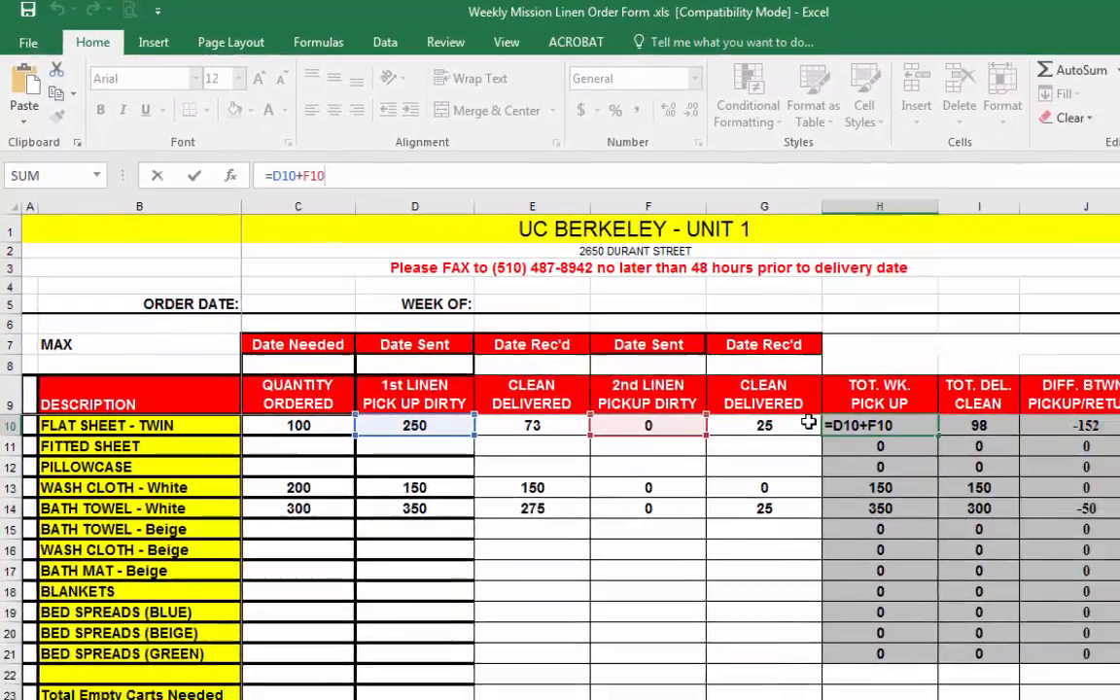
pyautogui.hotkey('ctrl', 'Return')
pyautogui.press('Right')
pyautogui.press('Right')
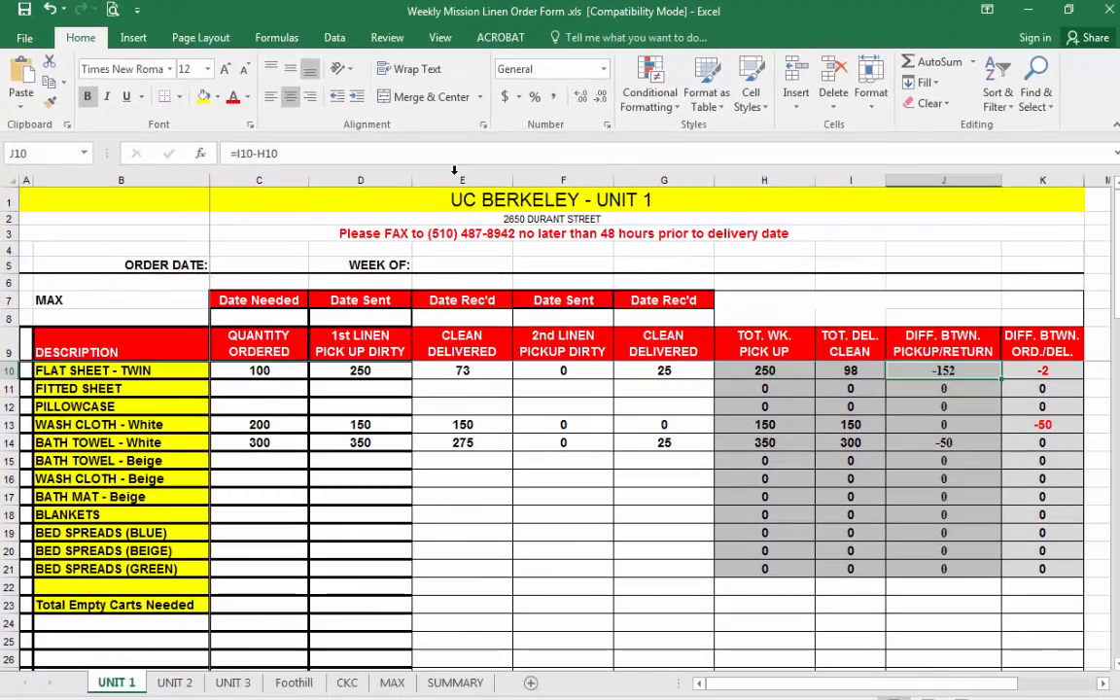
# Select cells and the K10:K13 range in the DIFF. BTWN. ORD./DEL. column to inspect their formulas.
pyautogui.click(1050, 370)
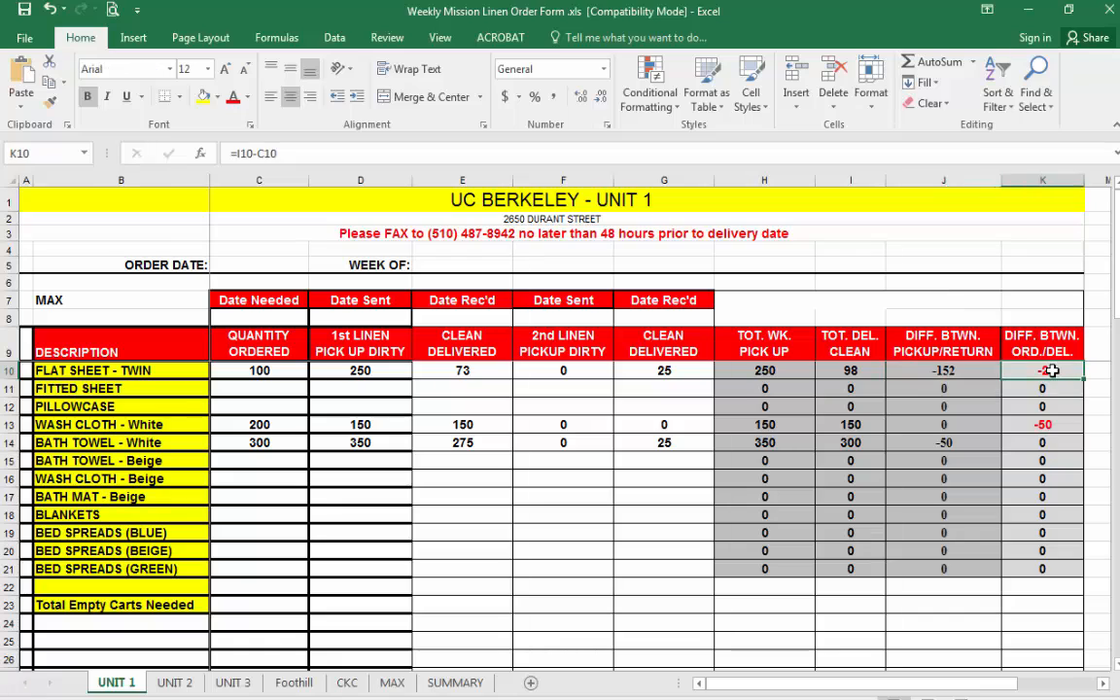
pyautogui.click(1052, 426)
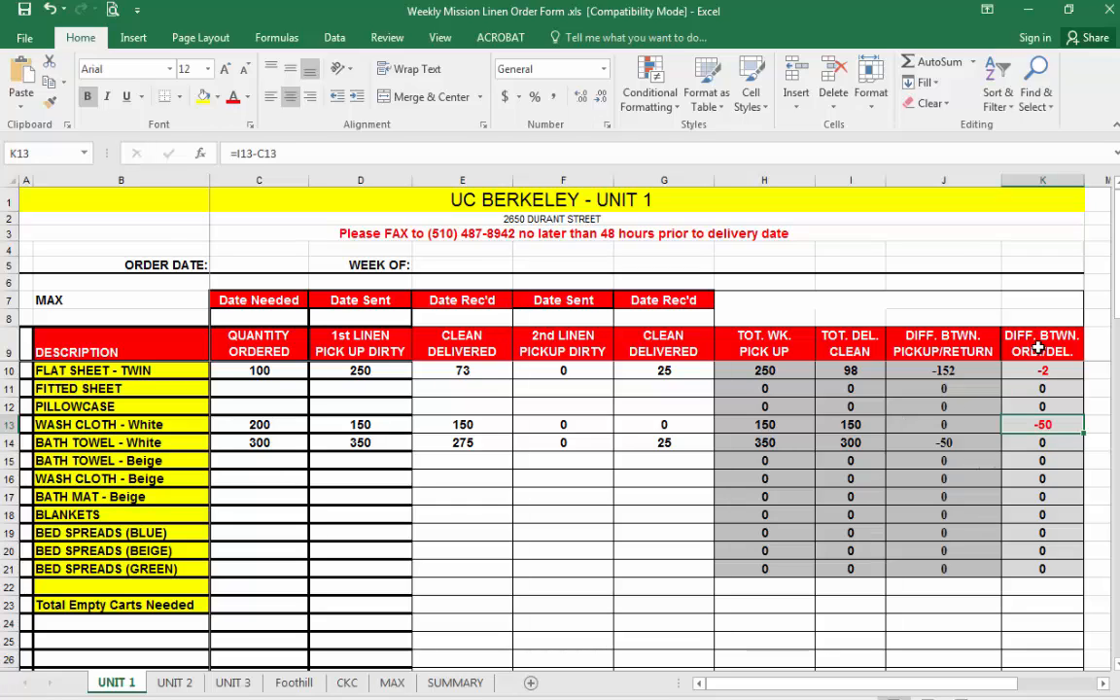
pyautogui.click(992, 300)
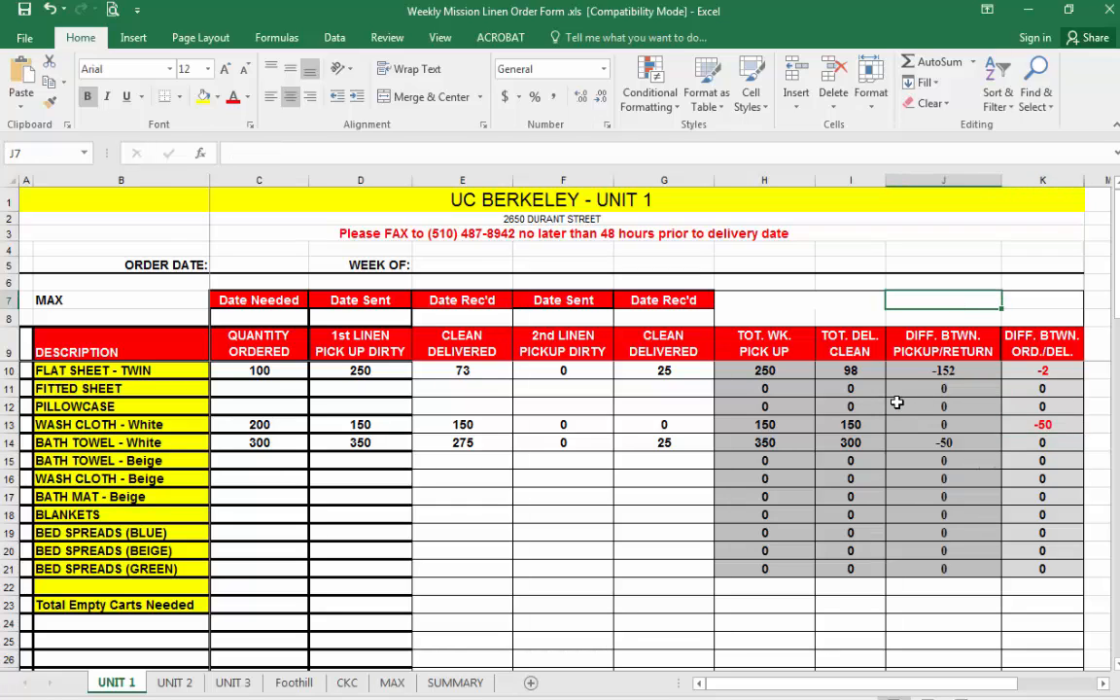
pyautogui.click(1056, 368)
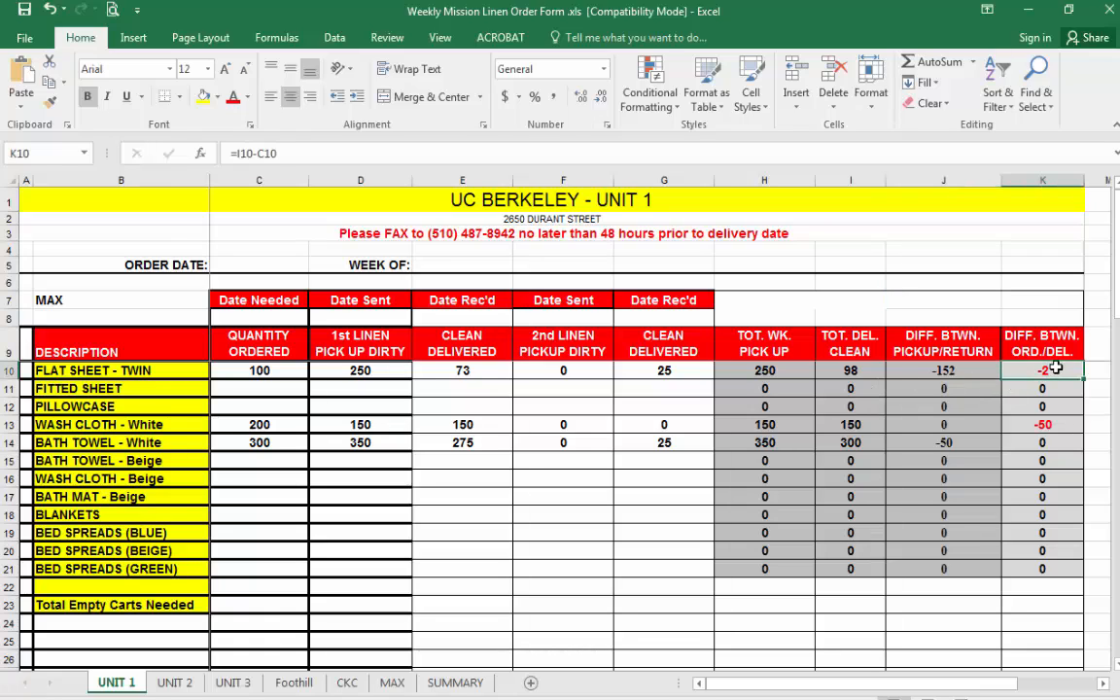
pyautogui.moveTo(1056, 367); pyautogui.dragTo(1051, 427)
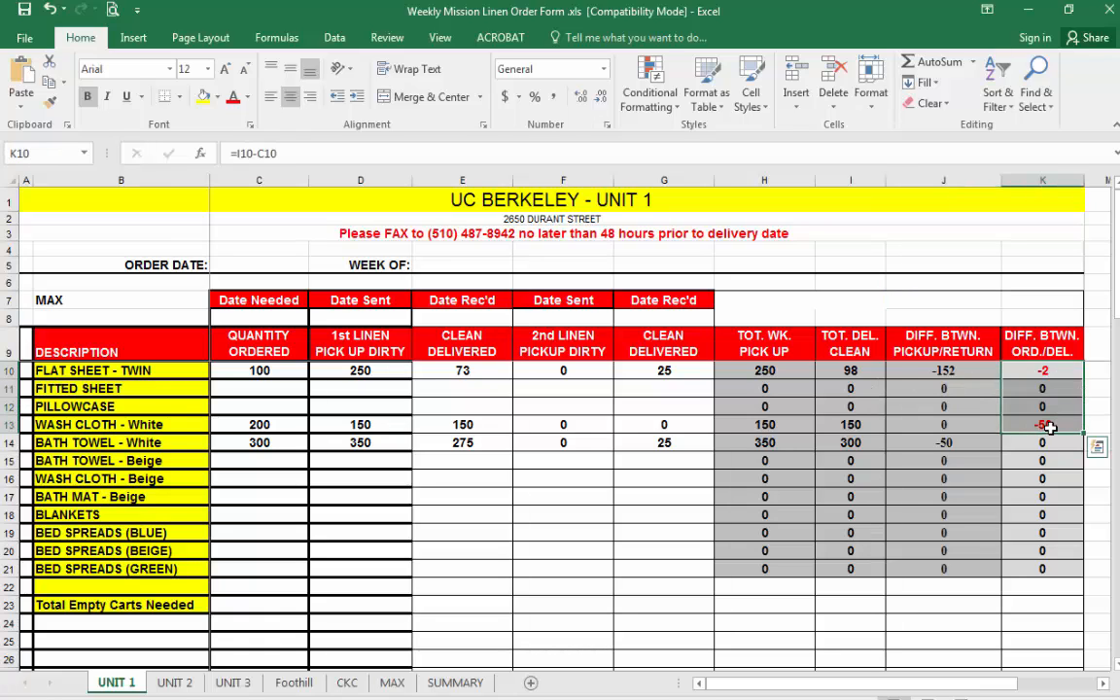
pyautogui.click(1060, 372)
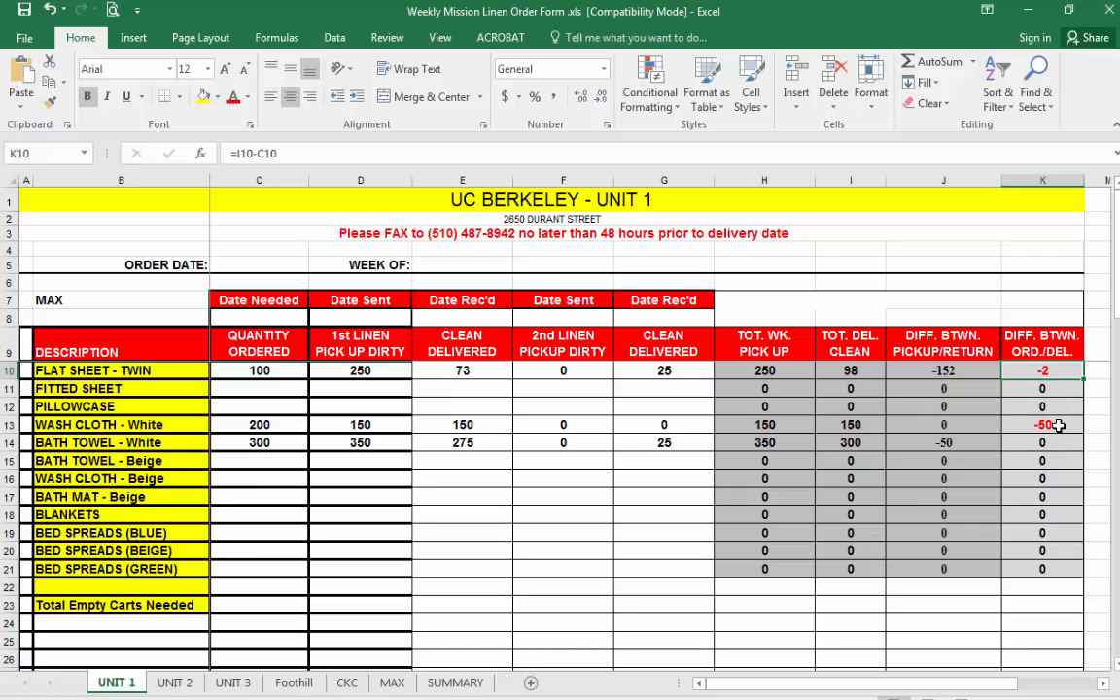
pyautogui.click(667, 368)
pyautogui.click(466, 370)
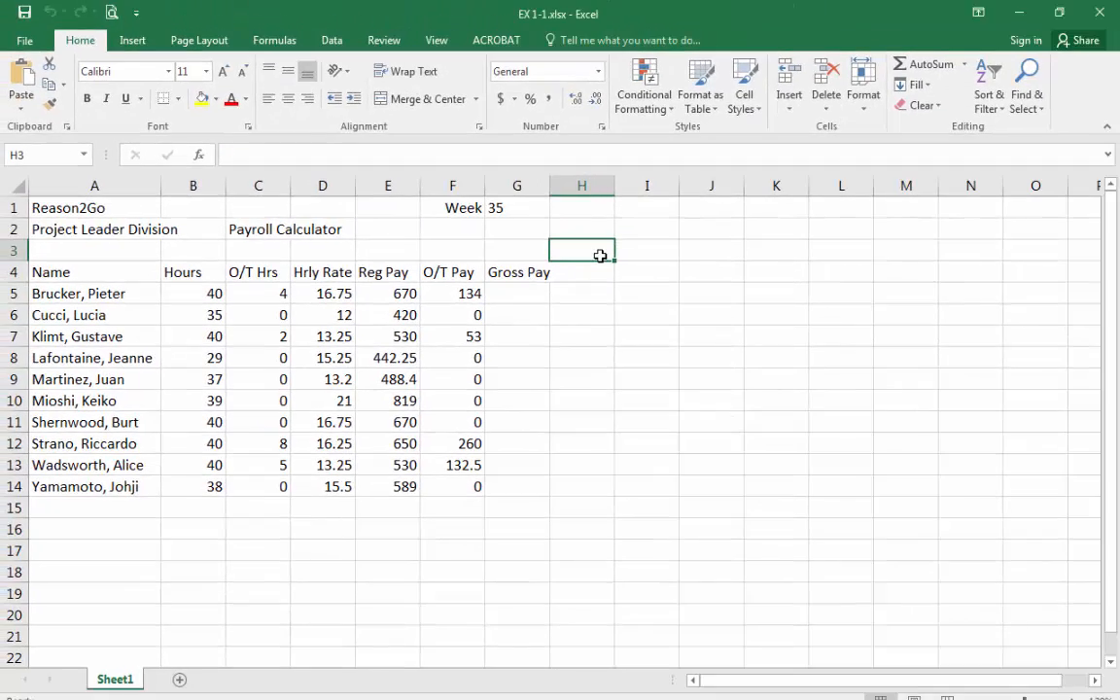
# Save the EX 1-1 workbook in the Excel Module 1 folder as EX 1-Project Leader Payroll Calculator.
pyautogui.click(41, 46)
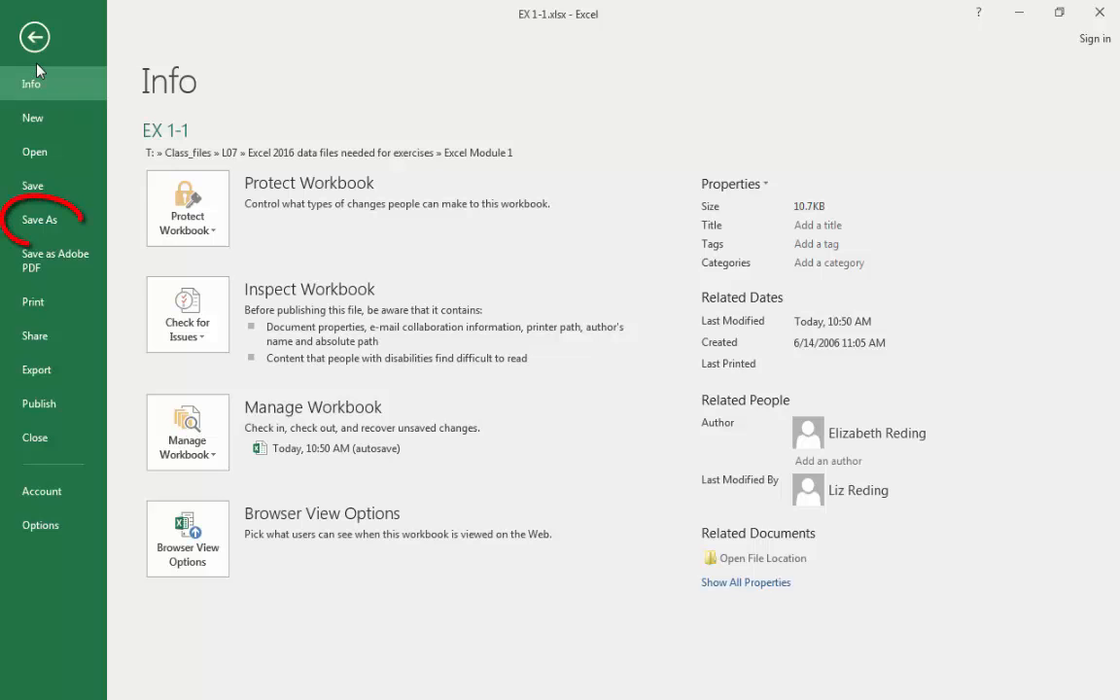
pyautogui.click(44, 226)
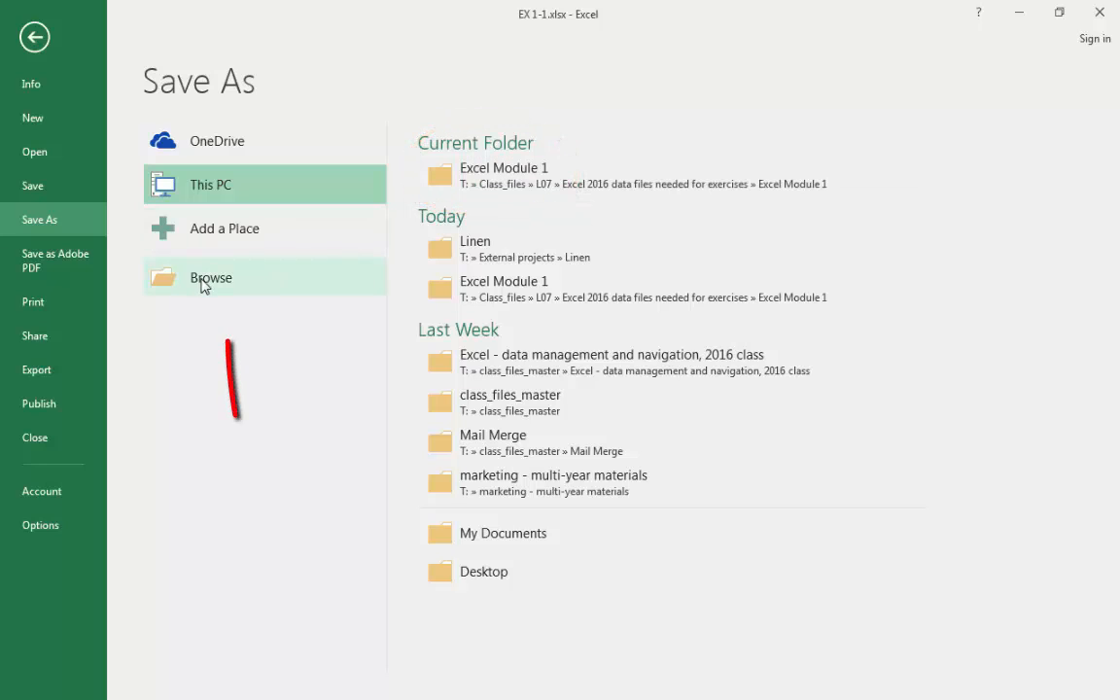
pyautogui.click(488, 175)
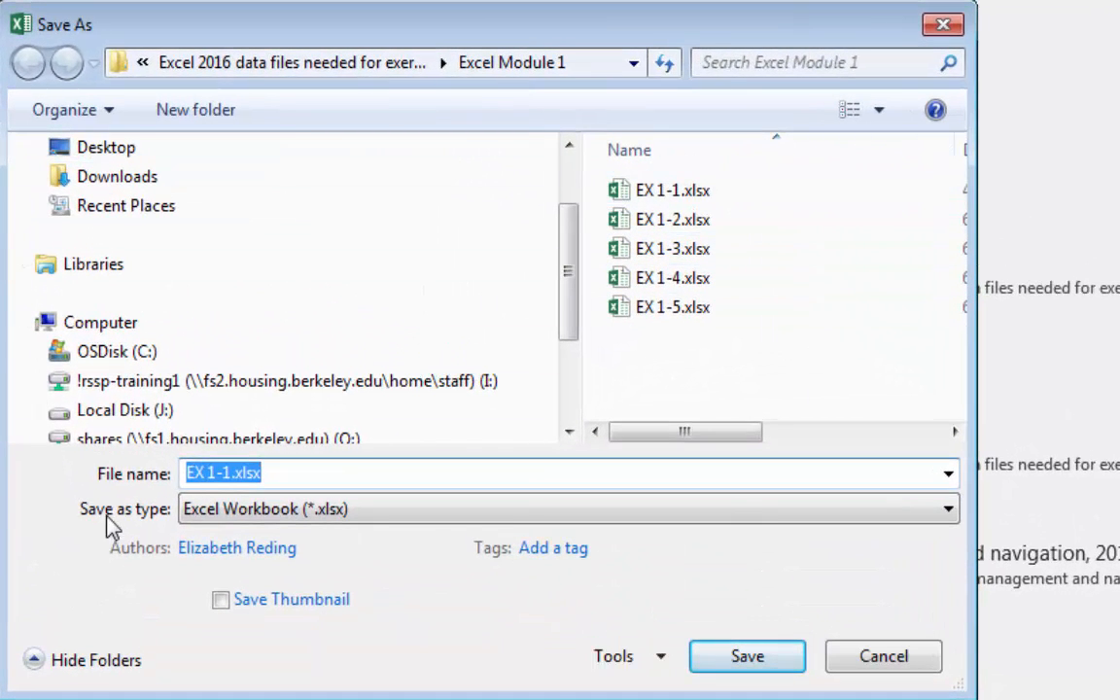
pyautogui.click(301, 474)
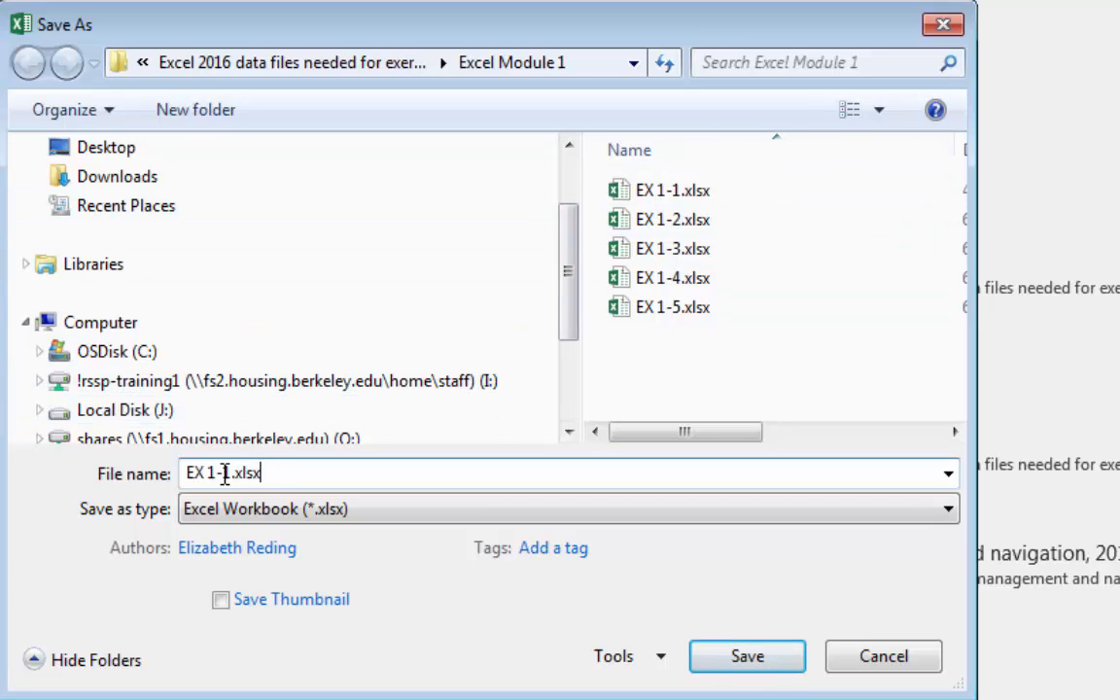
pyautogui.moveTo(216, 473); pyautogui.dragTo(380, 480)
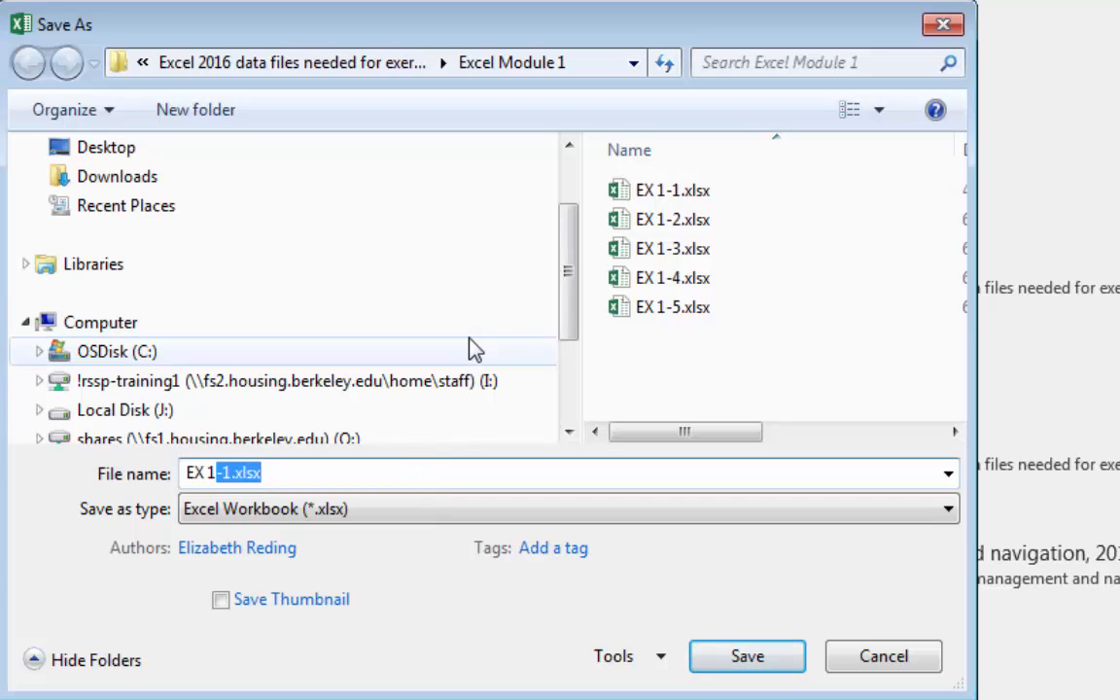
pyautogui.write('-Project Leader Payroll Cal')
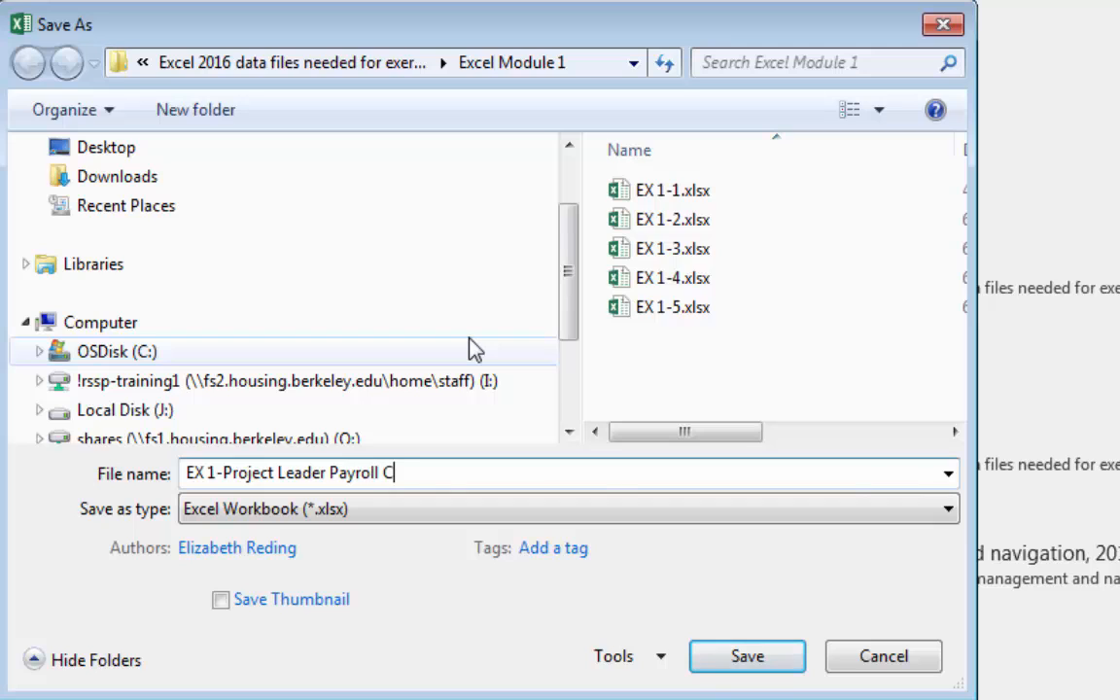
pyautogui.write('culator')
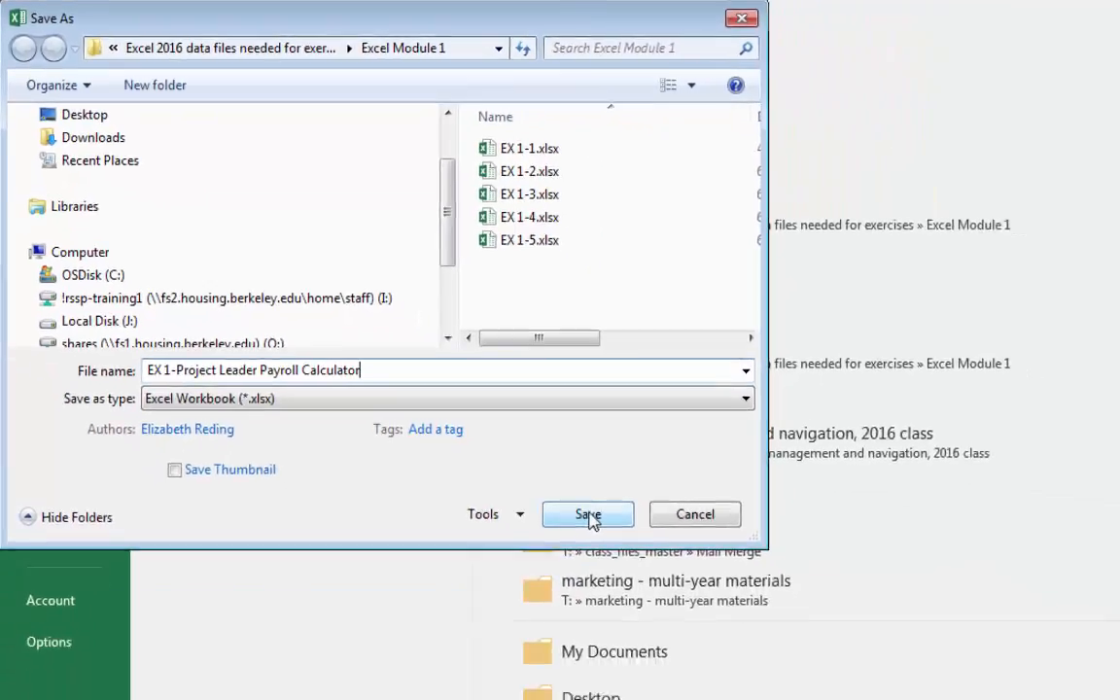
pyautogui.click(589, 515)
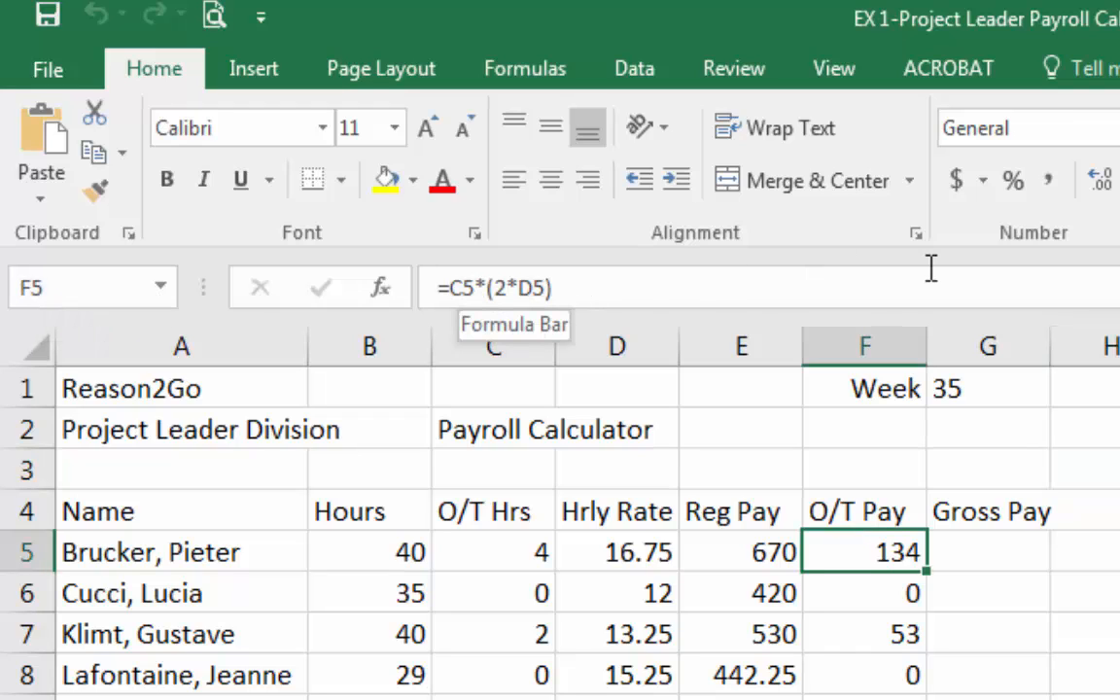
# Open the O/T Pay formula in cell F5 for viewing and close it.
pyautogui.click(694, 298)
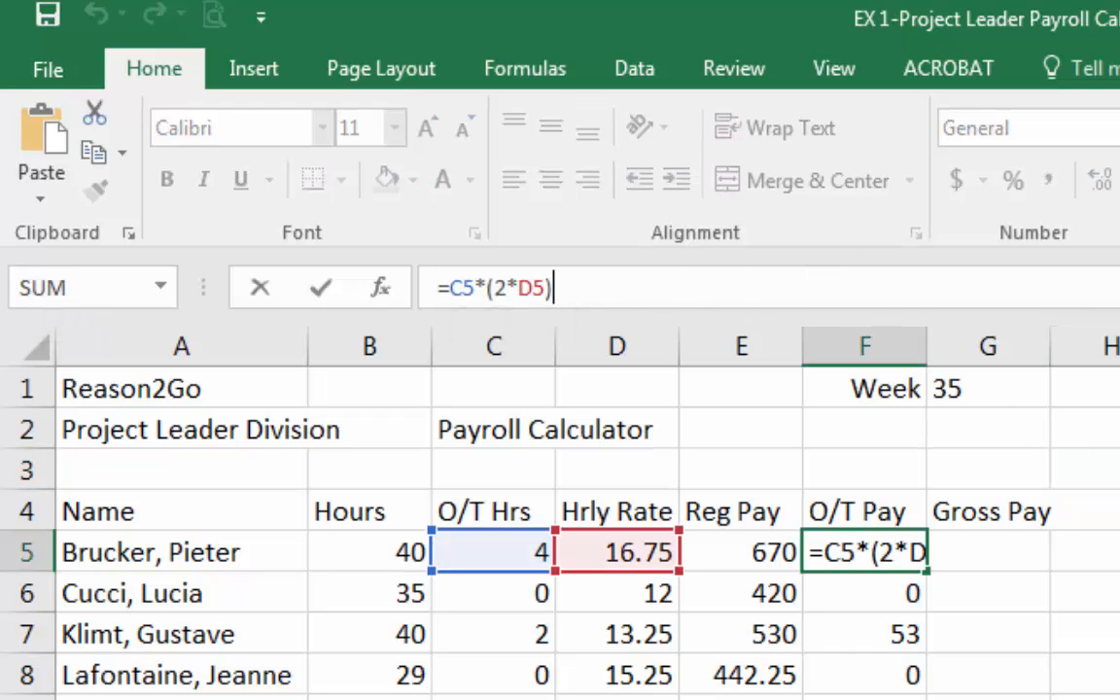
pyautogui.press('Return')
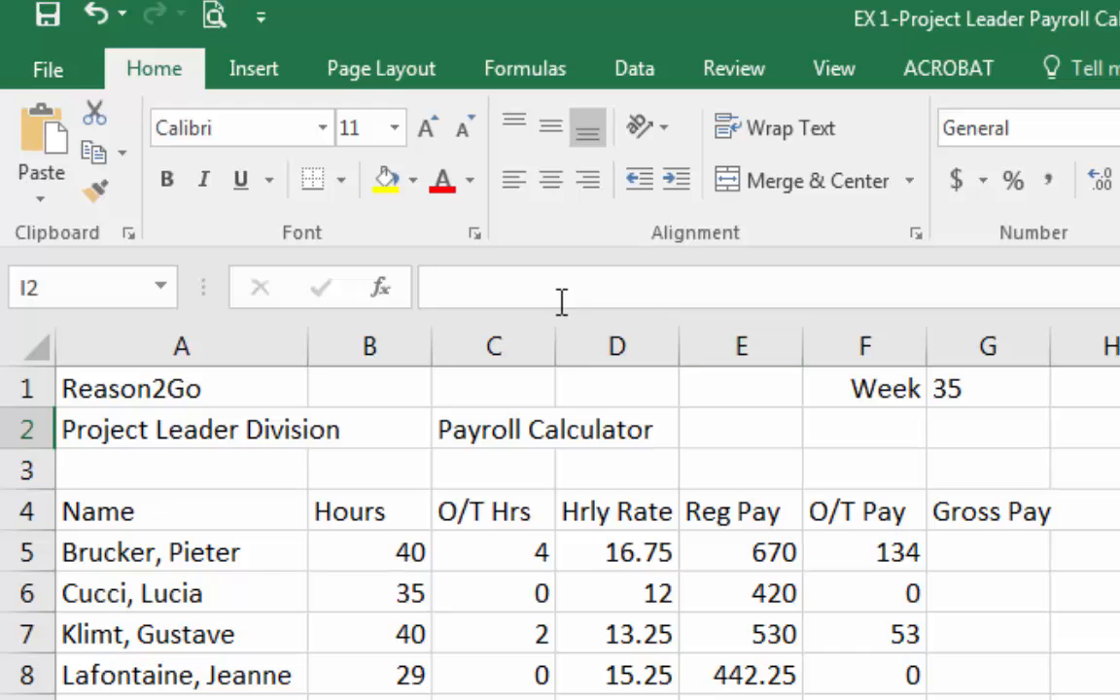
# Widen column G slightly so the Gross Pay heading fits.
pyautogui.click(506, 277)
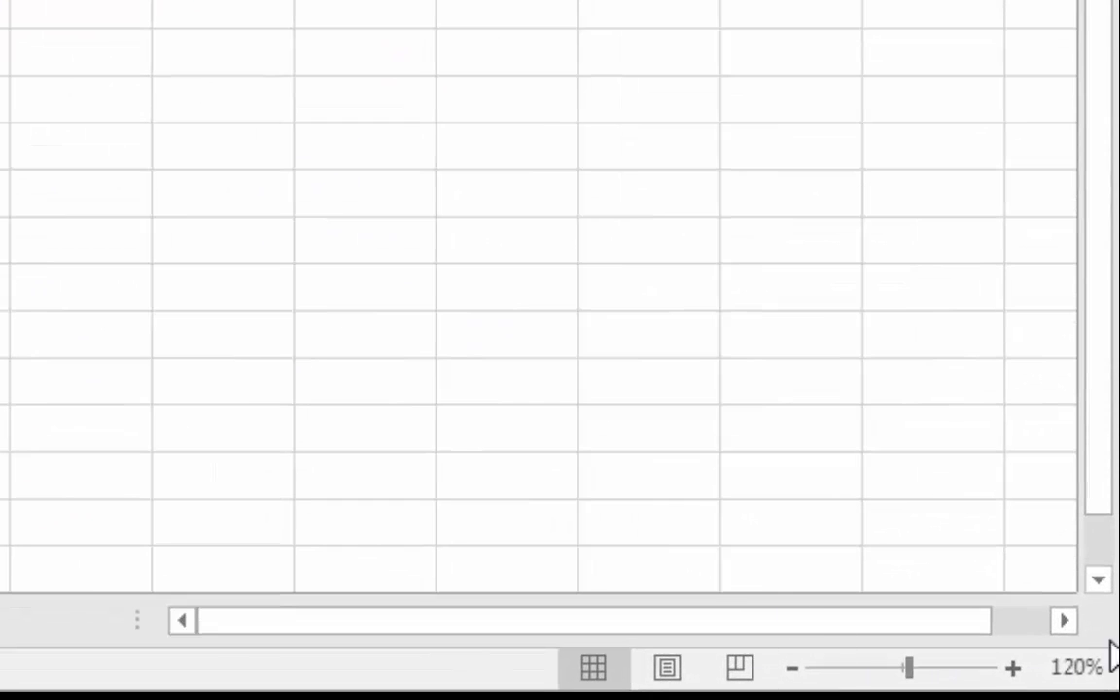
pyautogui.click(1012, 669)
pyautogui.click(1012, 669)
pyautogui.click(1013, 669)
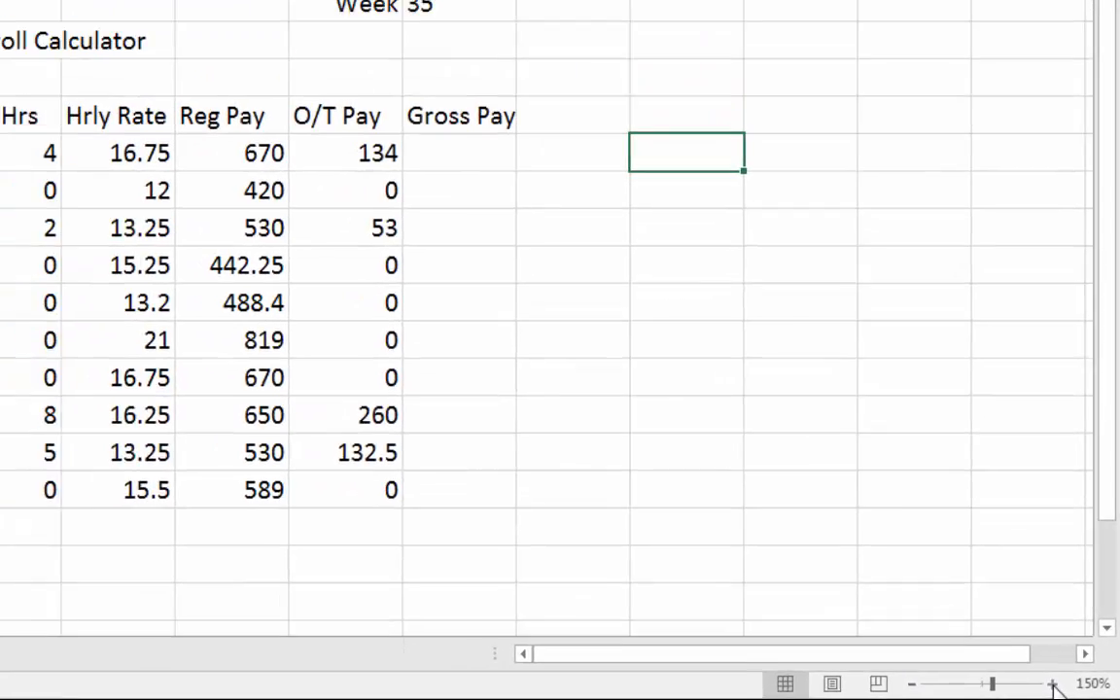
pyautogui.click(1013, 669)
pyautogui.click(1013, 669)
pyautogui.scroll(-2, 475, 449)
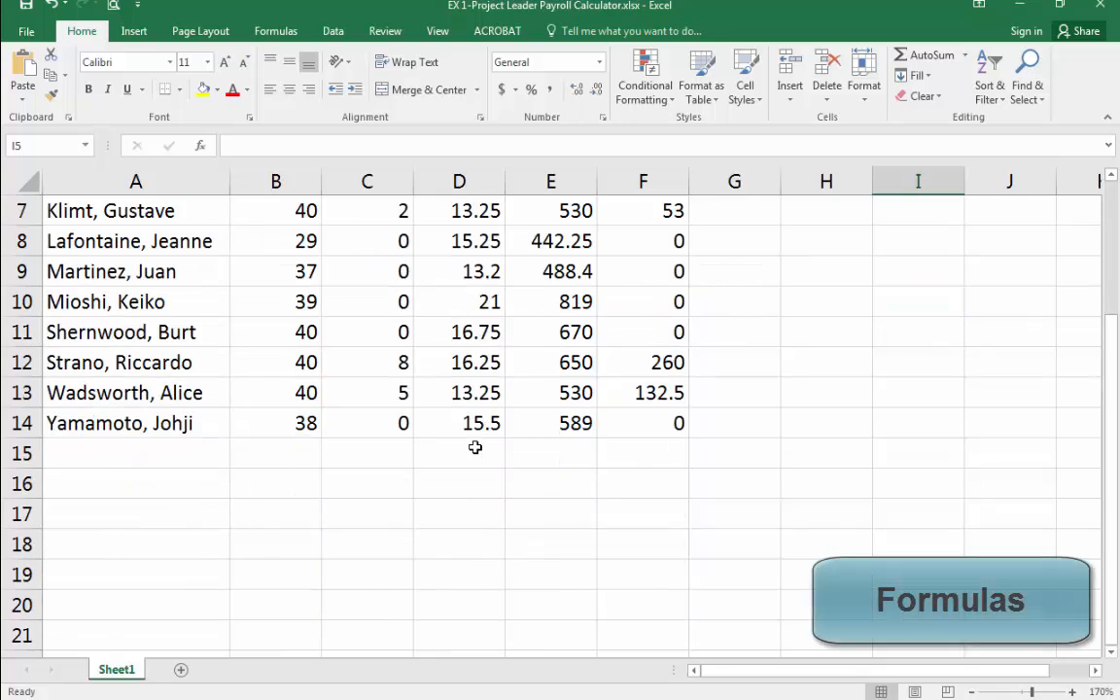
pyautogui.scroll(1, 474, 455)
pyautogui.scroll(-4, 475, 449)
pyautogui.scroll(5, 474, 448)
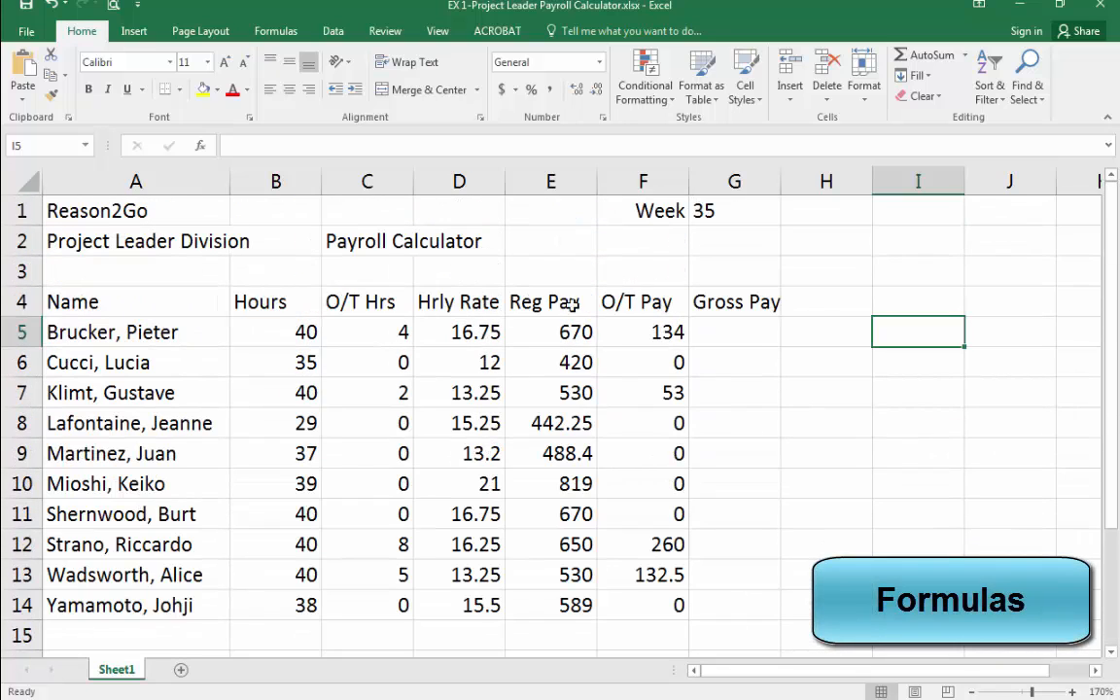
pyautogui.click(849, 282)
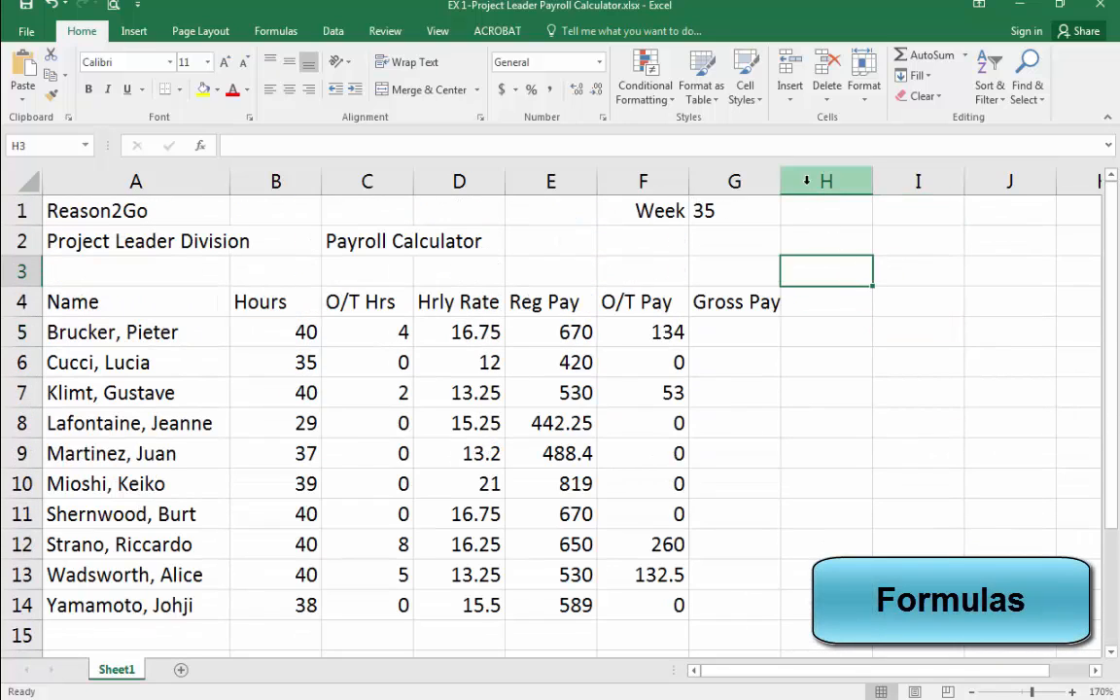
pyautogui.moveTo(780, 182)
pyautogui.mouseDown()
pyautogui.moveTo(818, 183)
pyautogui.moveTo(799, 182)
pyautogui.mouseUp()
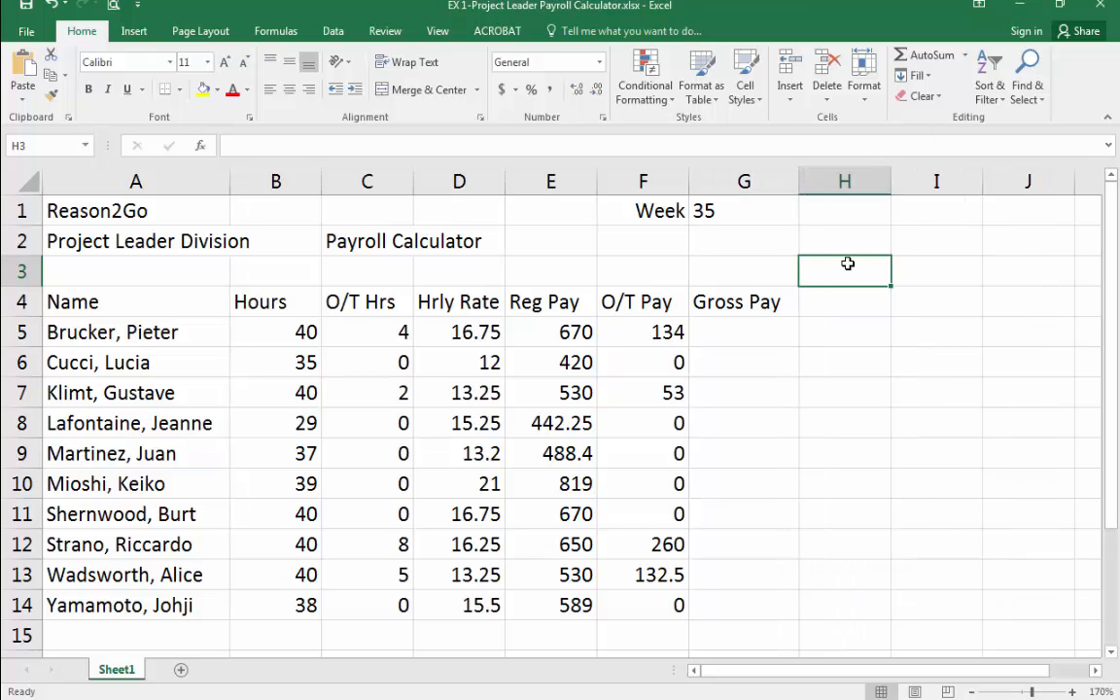
# Enter the formula =5+9 in cell H3, re-enter it, and reselect the cell to view its formula.
pyautogui.write('=')
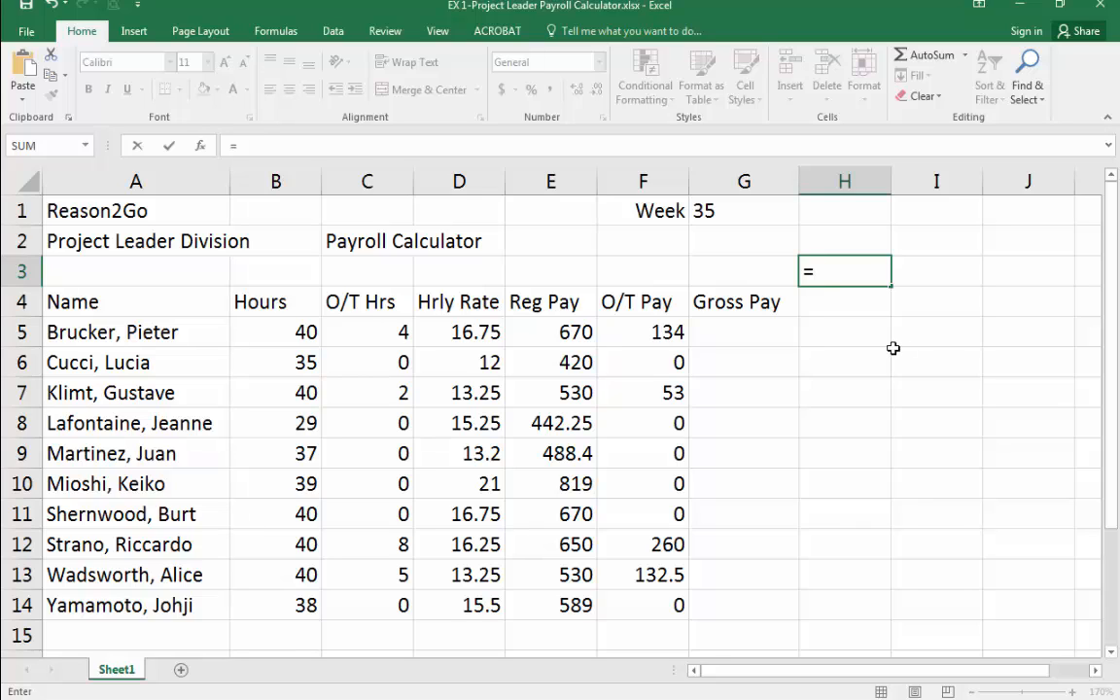
pyautogui.write('5+9')
pyautogui.press('Return')
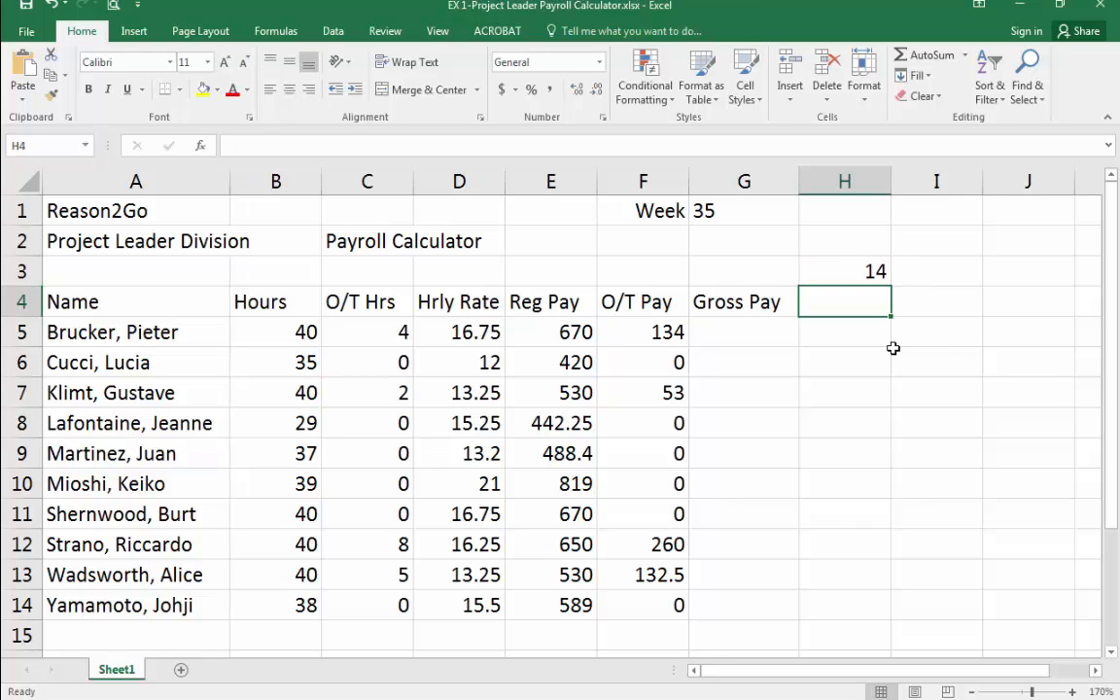
pyautogui.click(868, 268)
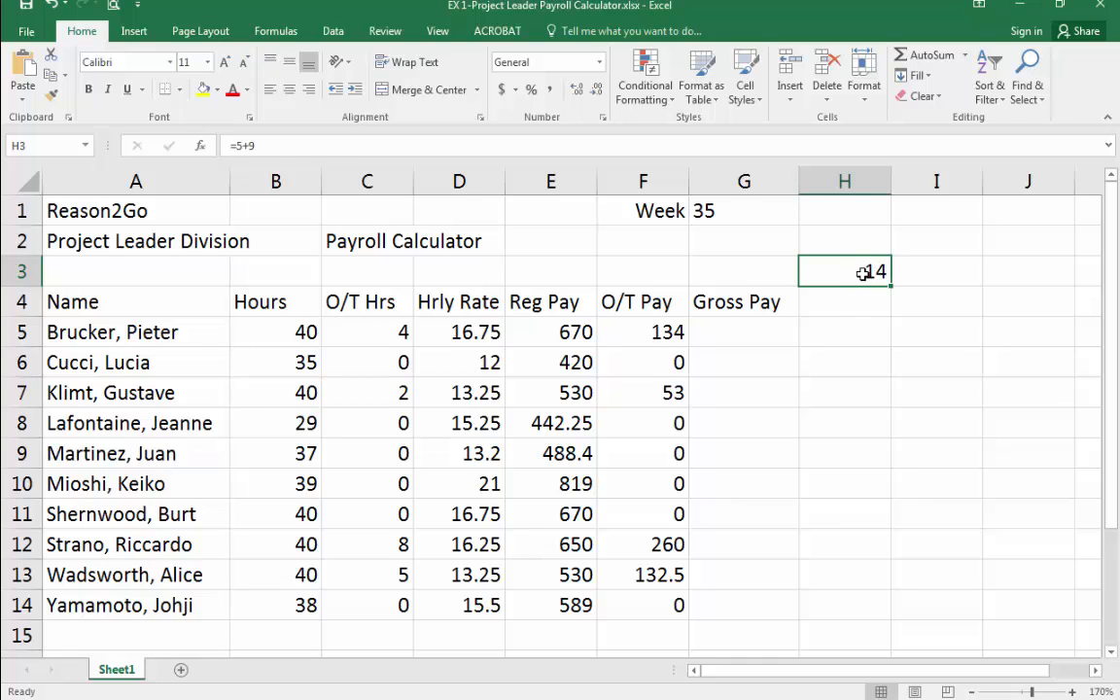
pyautogui.write('=')
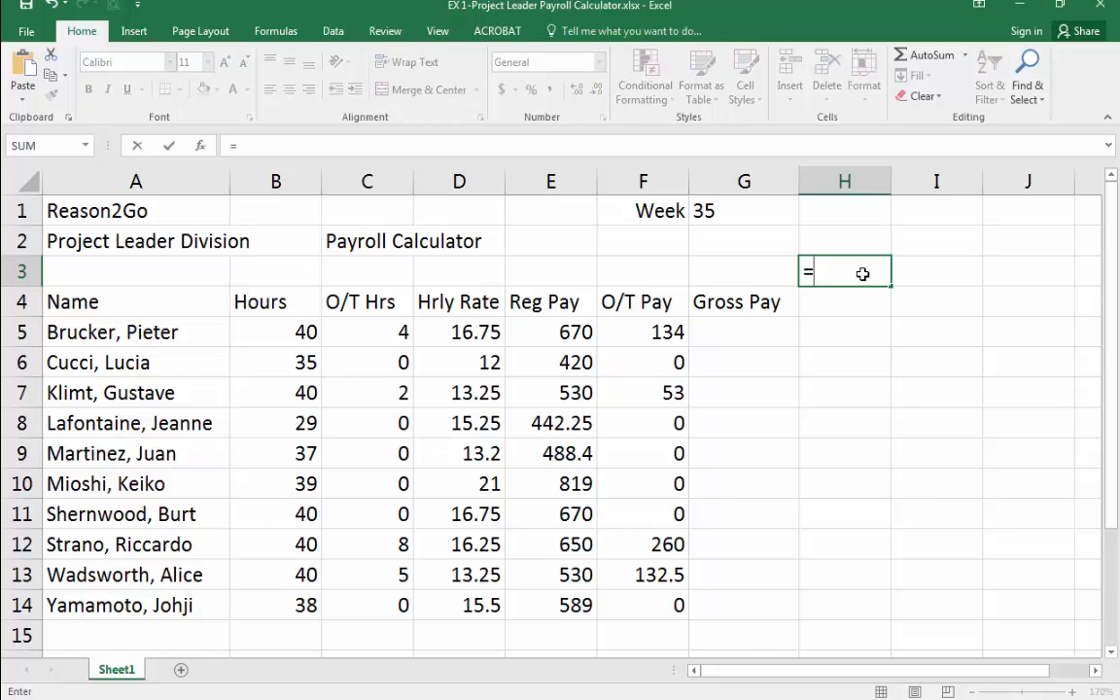
pyautogui.write('5+9')
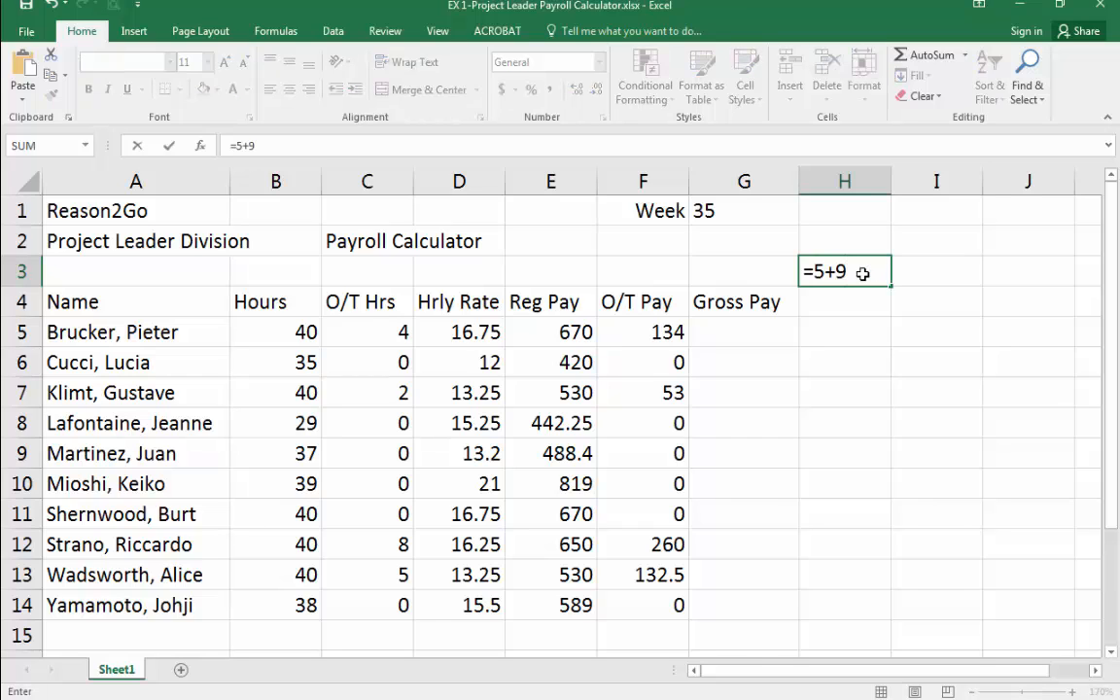
pyautogui.press('Return')
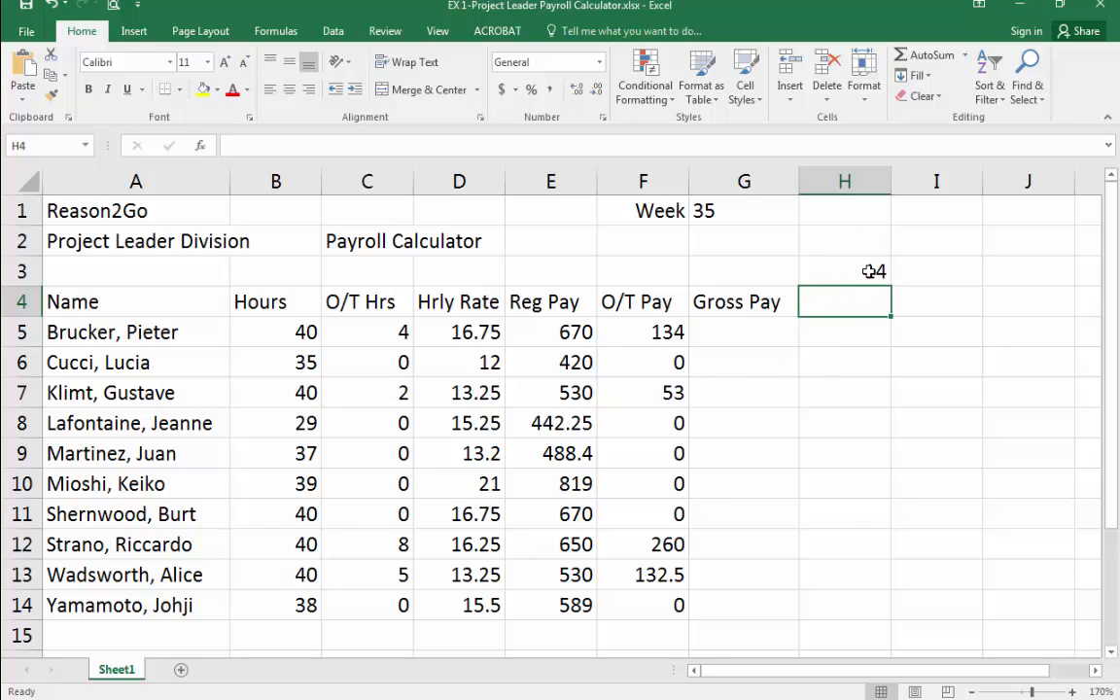
pyautogui.click(874, 271)
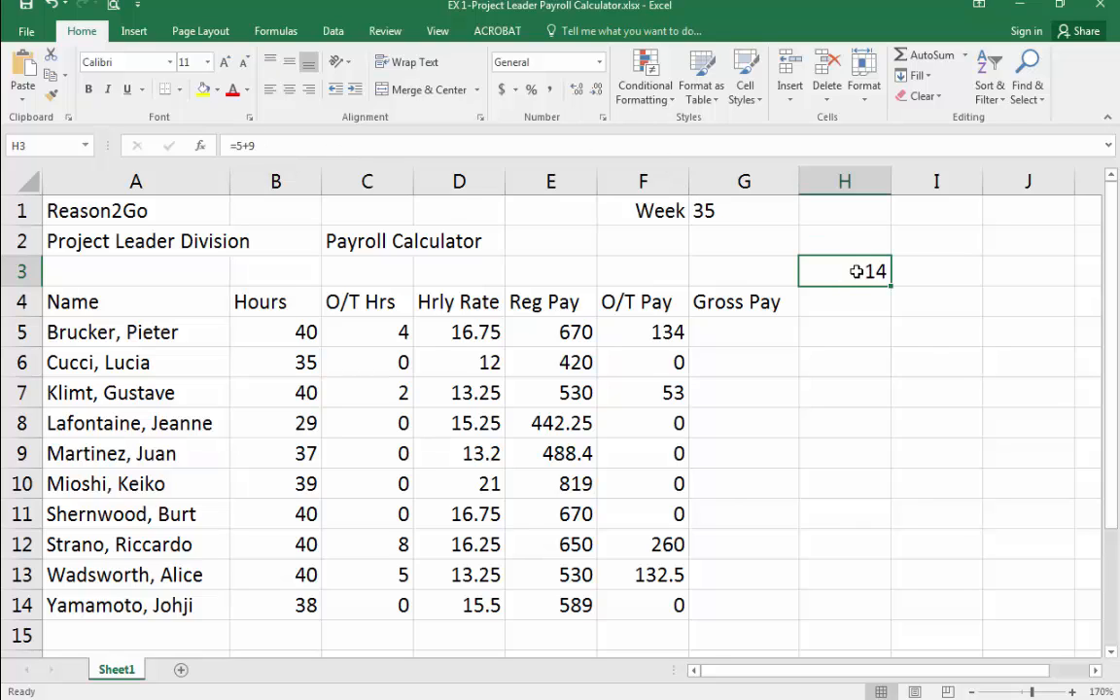
# Enter the constant value 14 in cell H4.
pyautogui.click(866, 301)
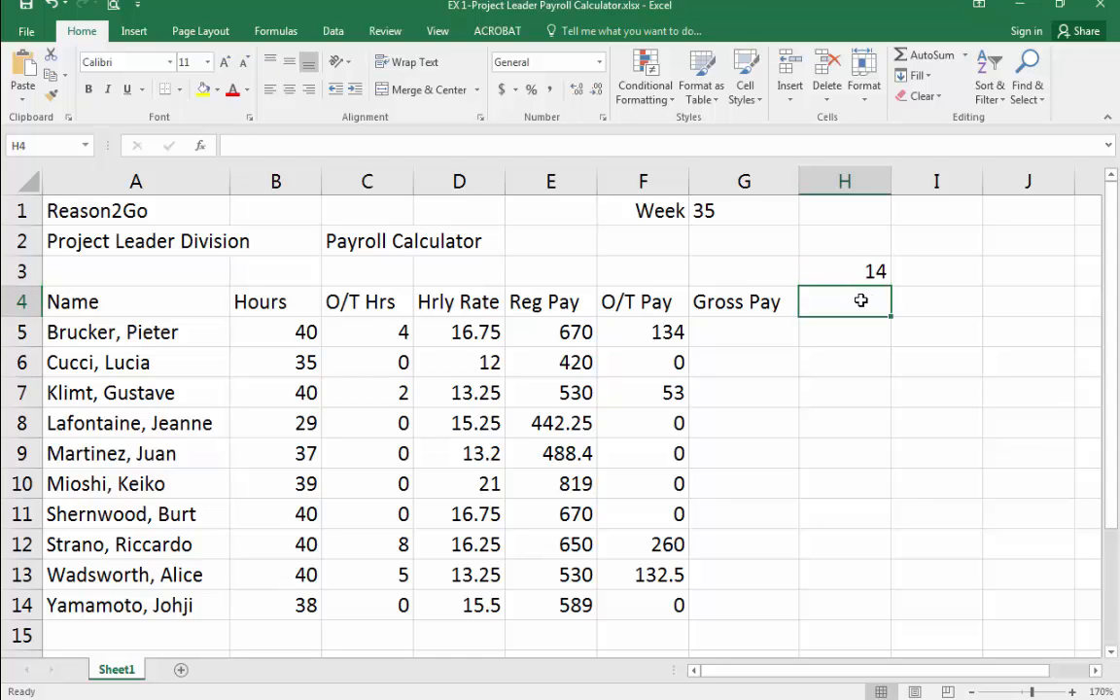
pyautogui.write('14')
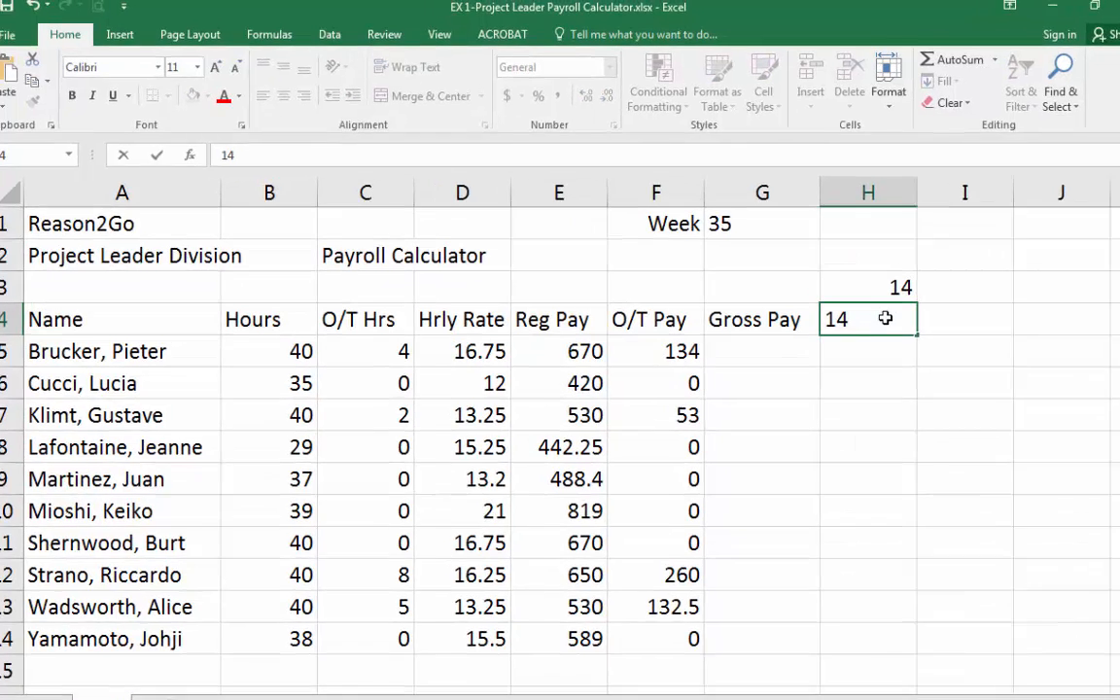
pyautogui.press('Return')
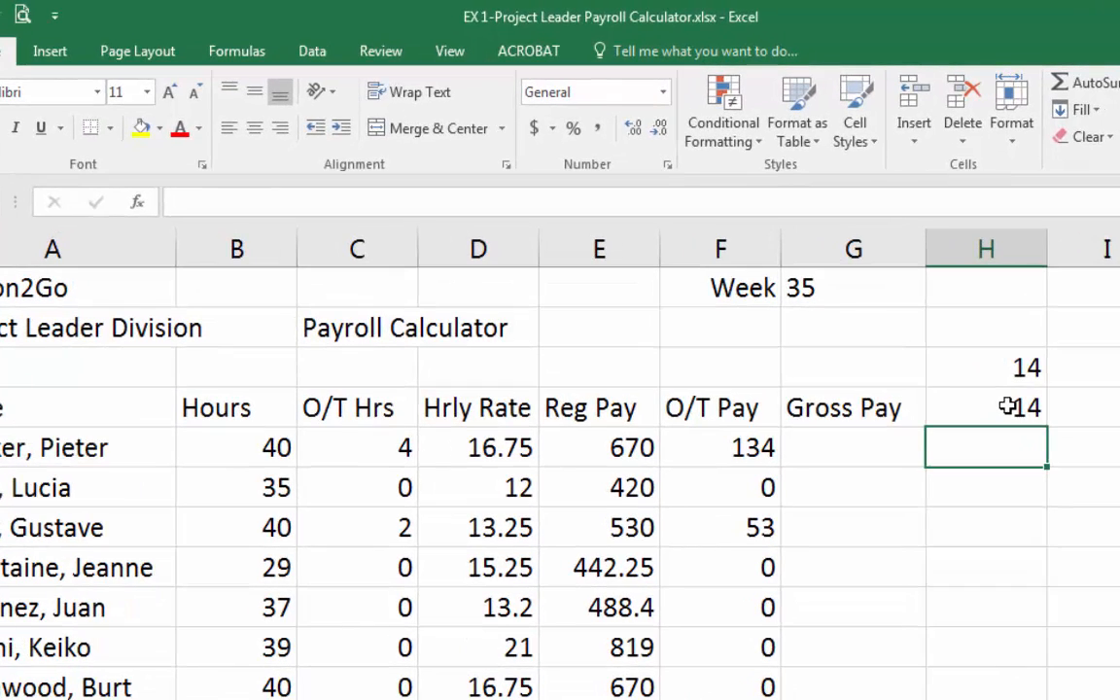
# Compare the contents of H4 and H3, then clear both demonstration cells.
pyautogui.click(1007, 407)
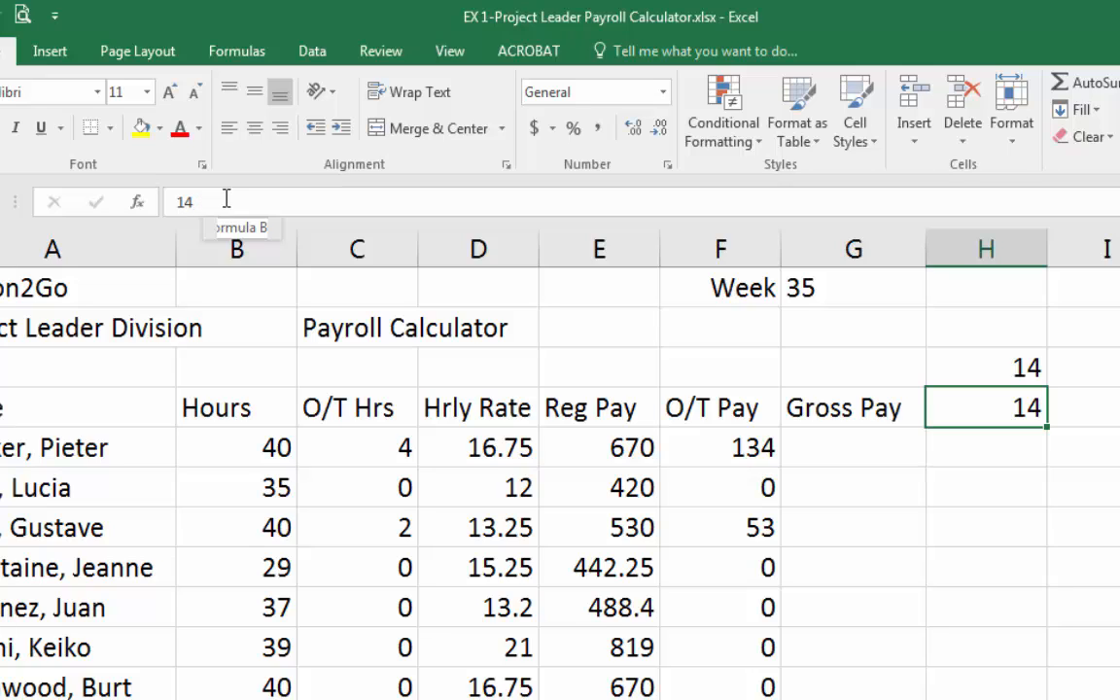
pyautogui.click(1003, 364)
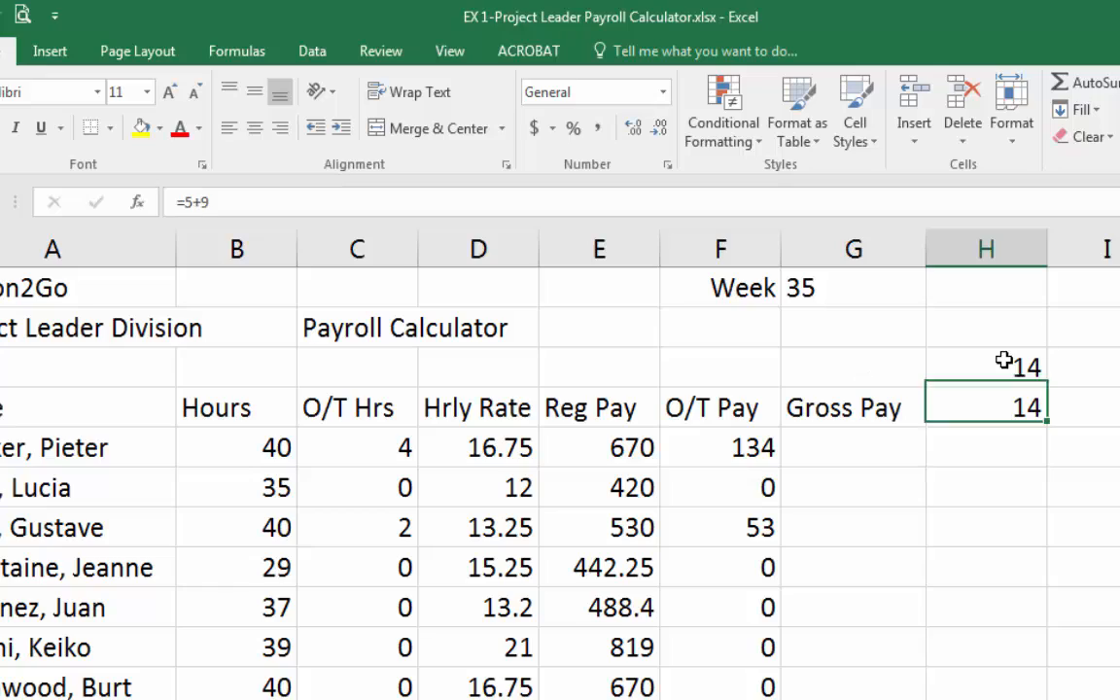
pyautogui.click(231, 200)
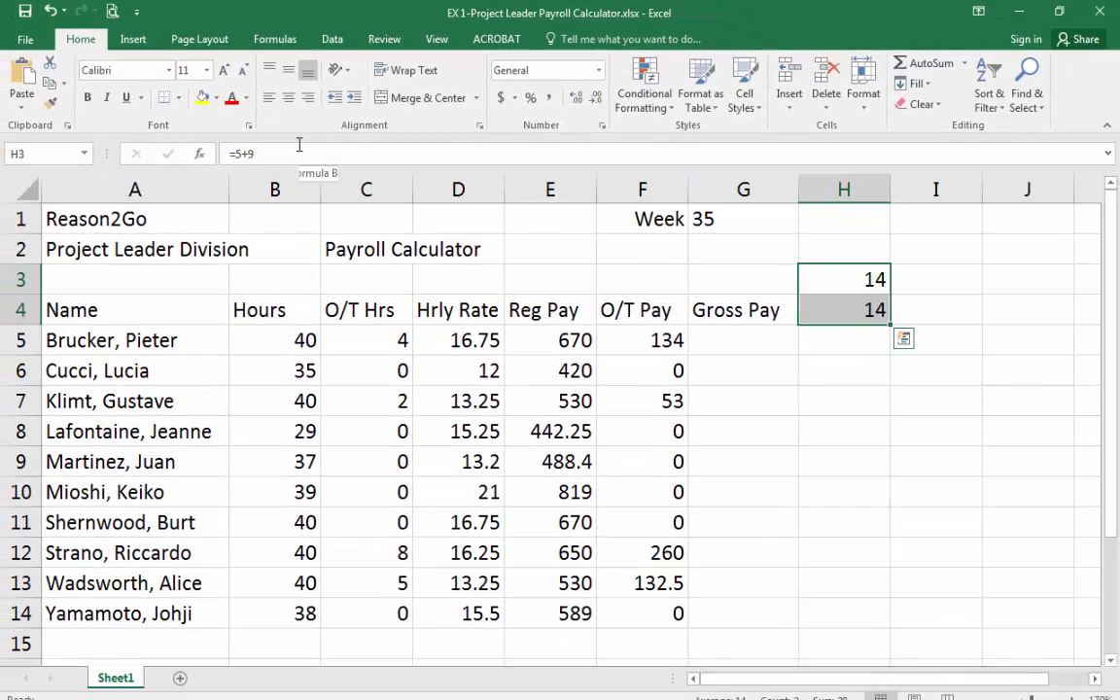
pyautogui.press('Delete')
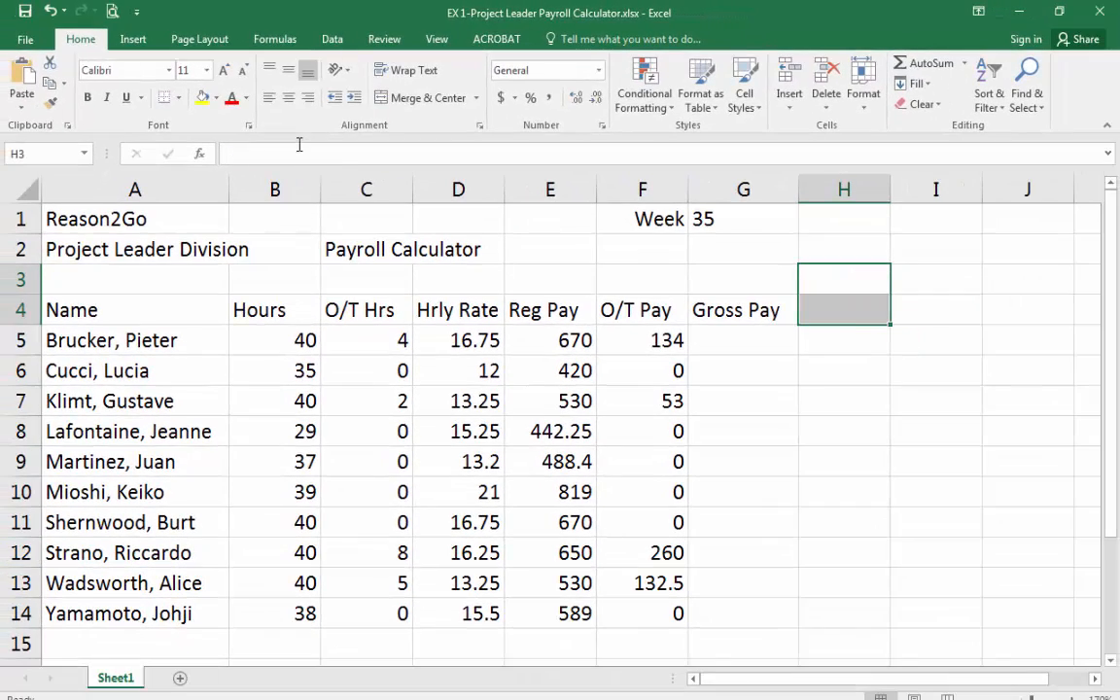
pyautogui.press('Up')
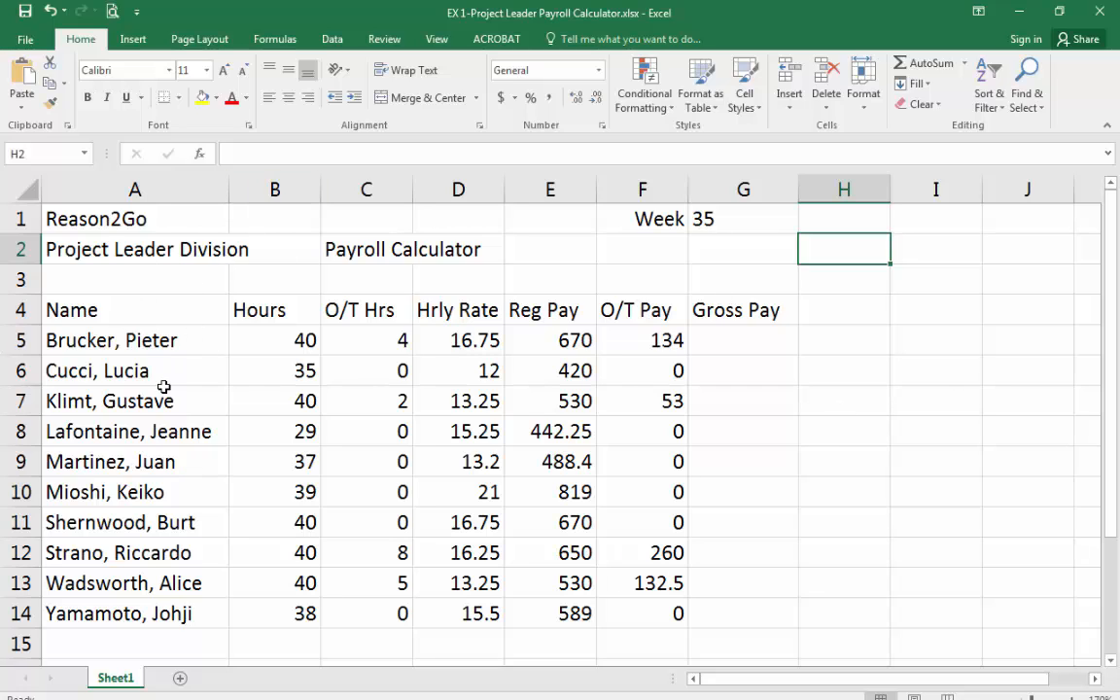
# Select each row 5 cell from A5 through E5 to inspect its contents and the Reg Pay formula.
pyautogui.click(155, 338)
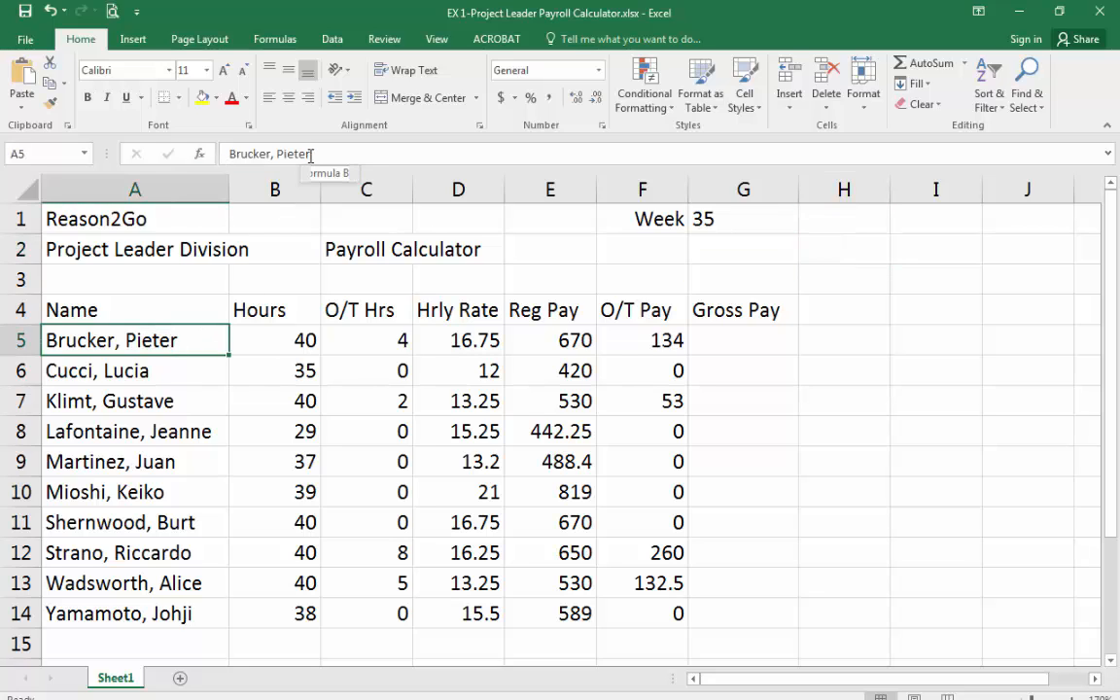
pyautogui.click(307, 340)
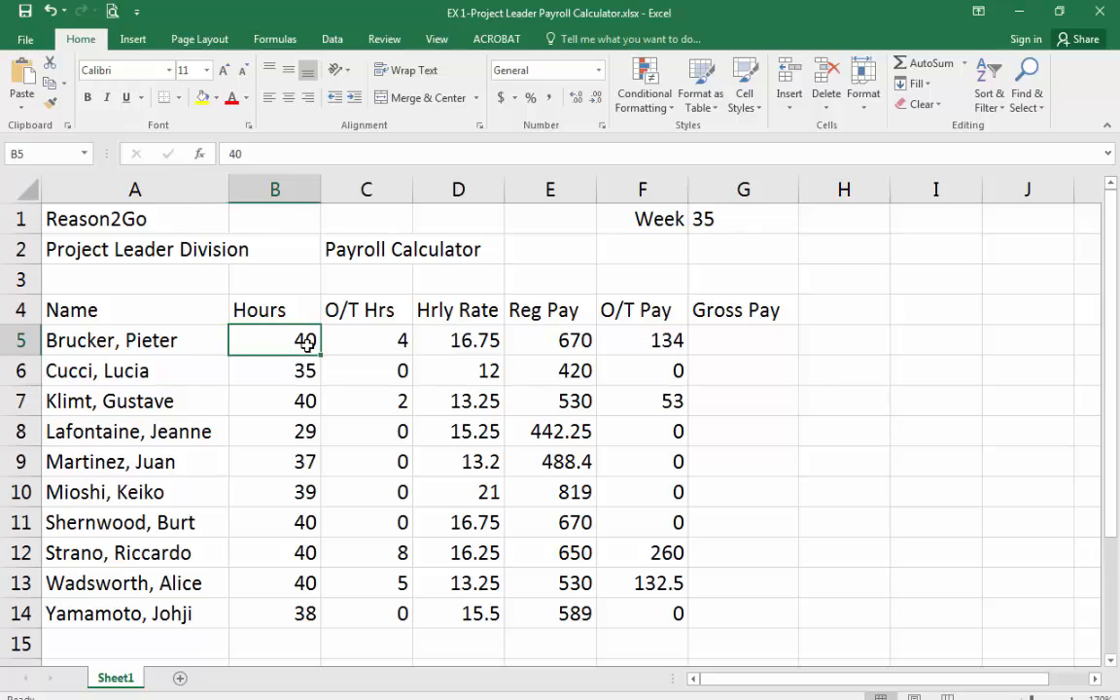
pyautogui.click(363, 343)
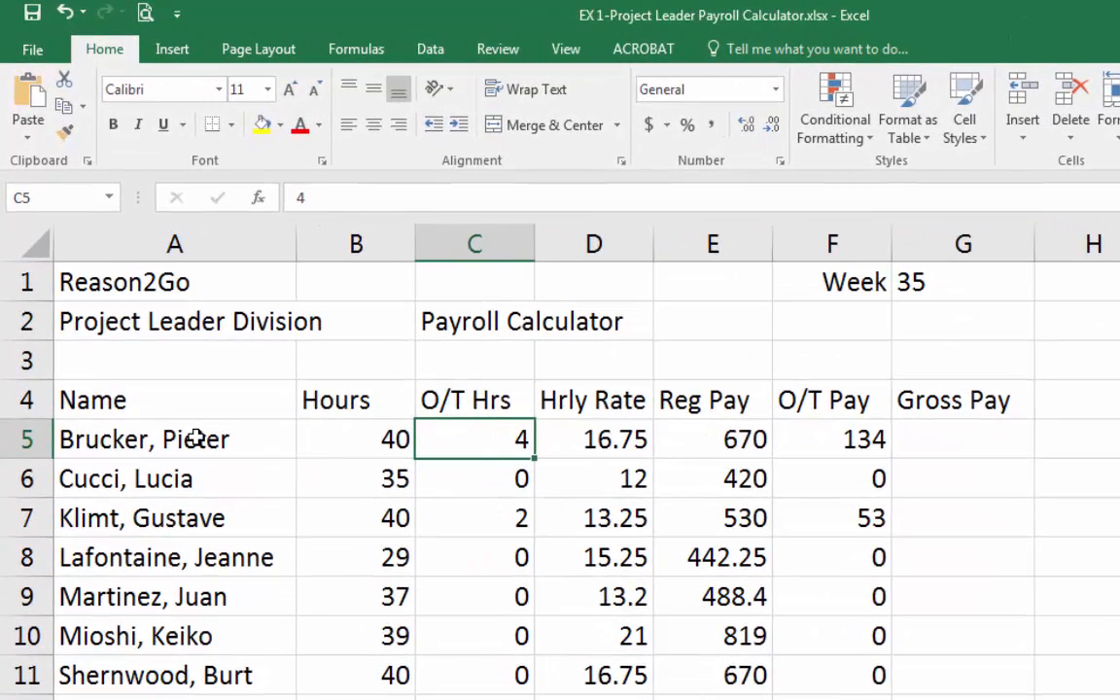
pyautogui.click(196, 439)
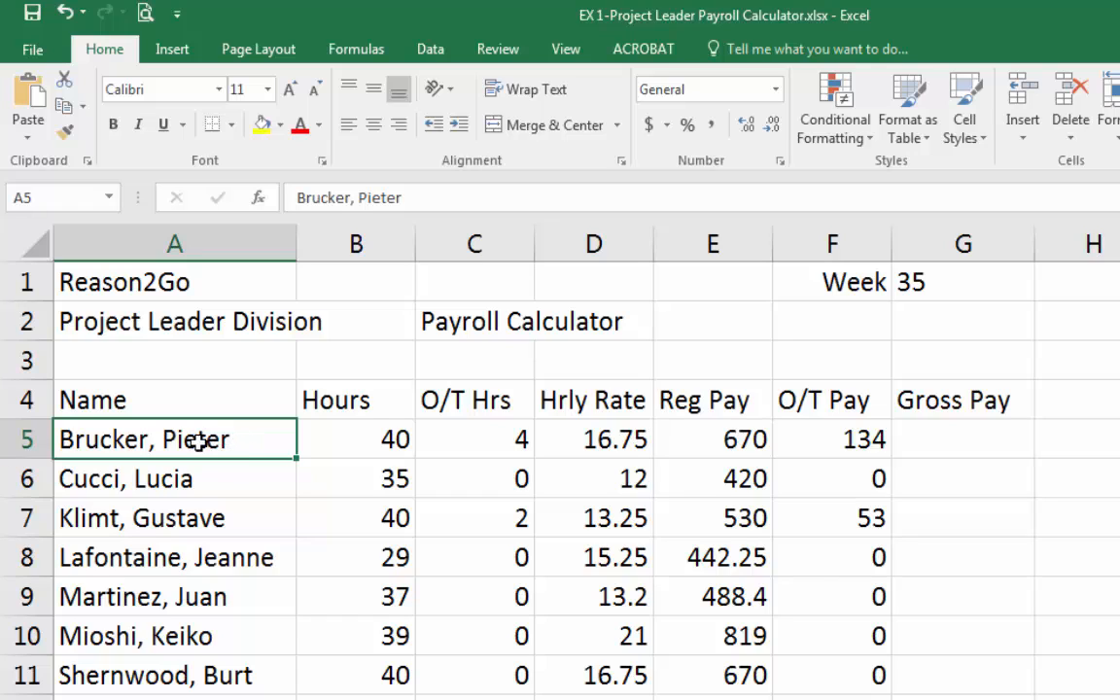
pyautogui.click(378, 440)
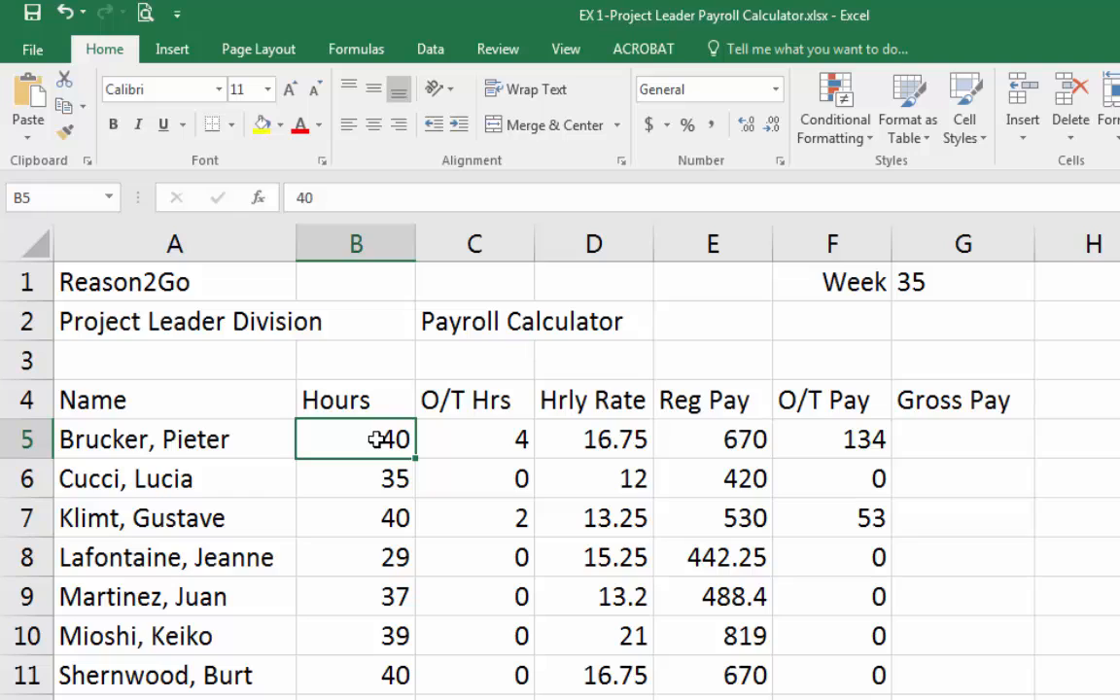
pyautogui.click(518, 443)
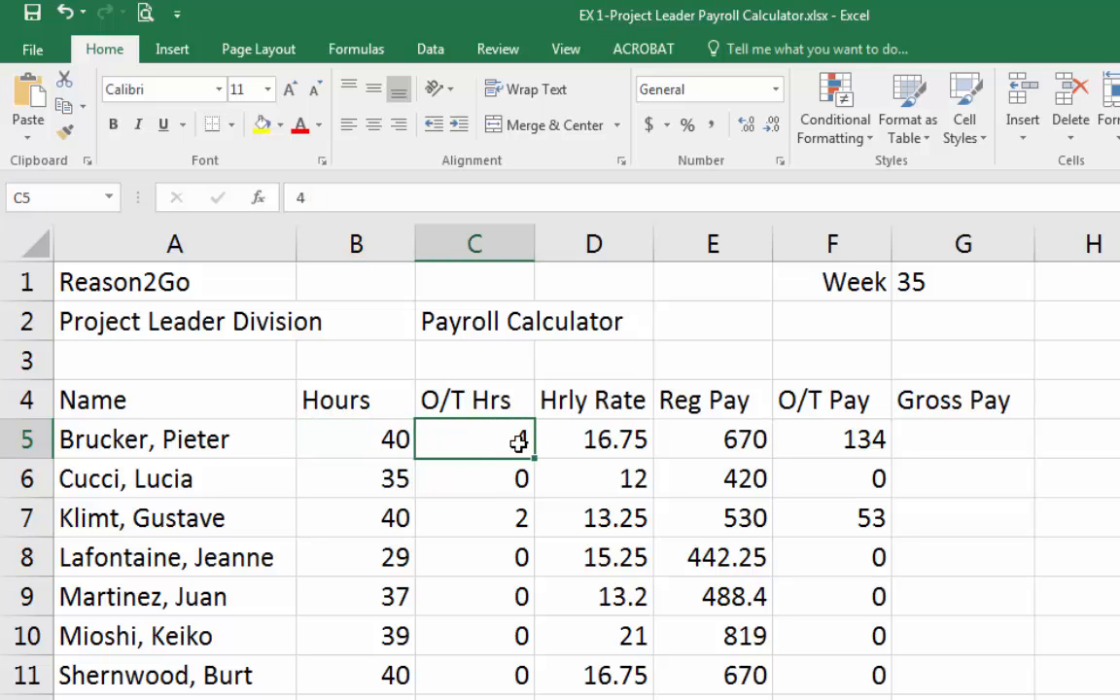
pyautogui.click(605, 436)
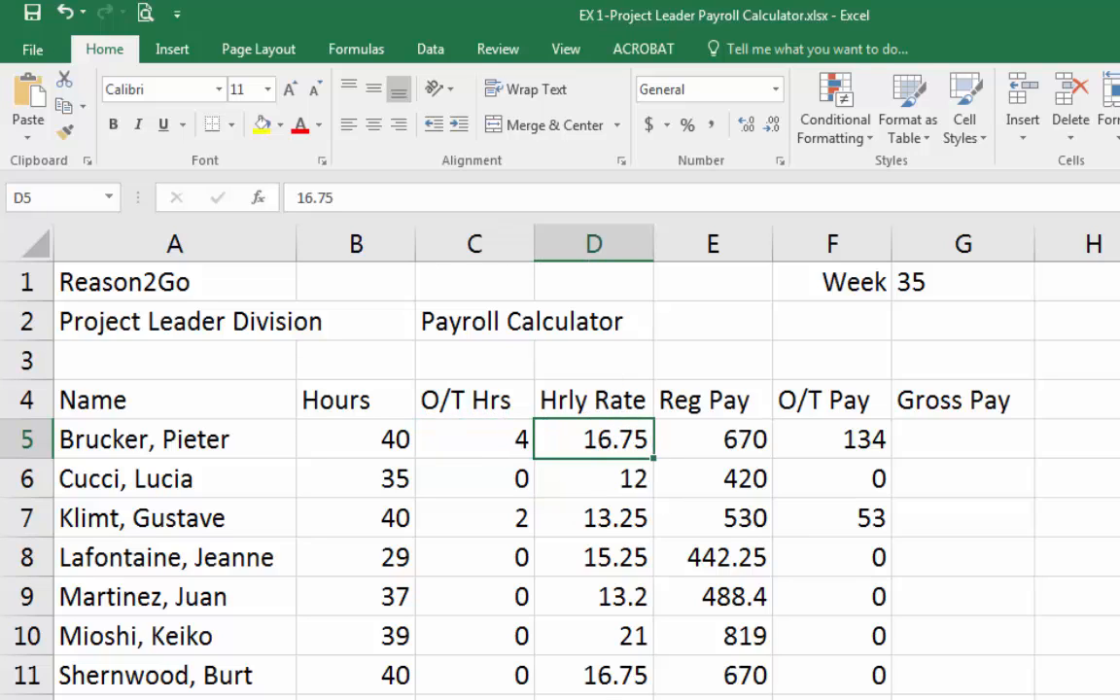
pyautogui.click(706, 443)
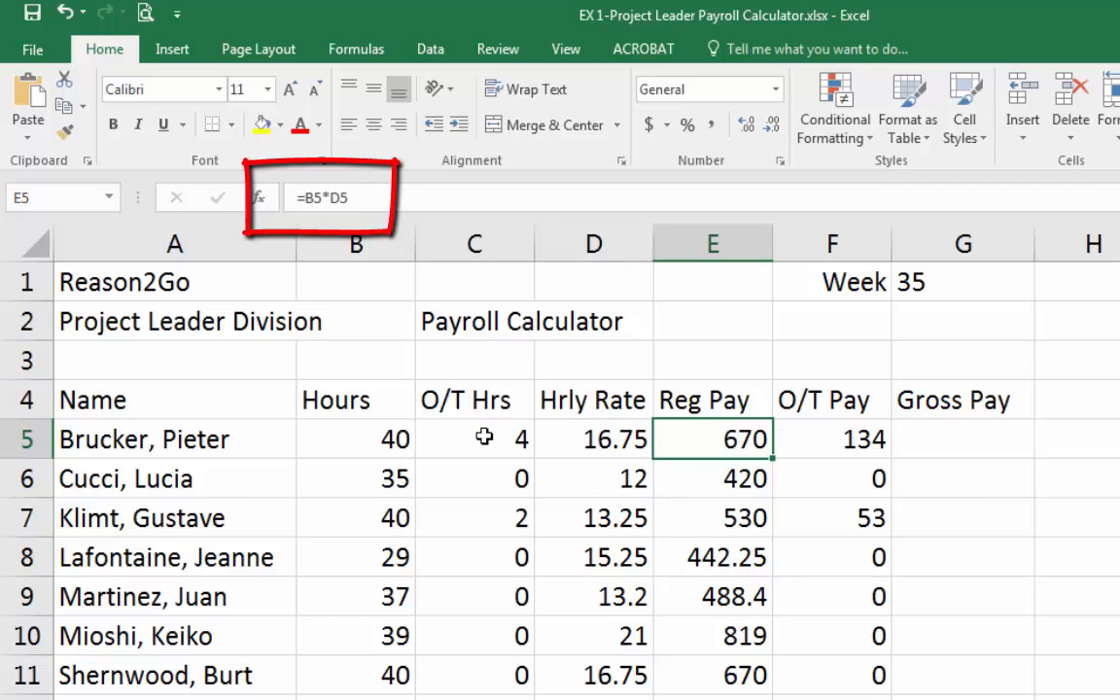
# Trace the Reg Pay formula in E5 by opening it for editing and selecting its referenced cells B5 and D5.
pyautogui.click(352, 439)
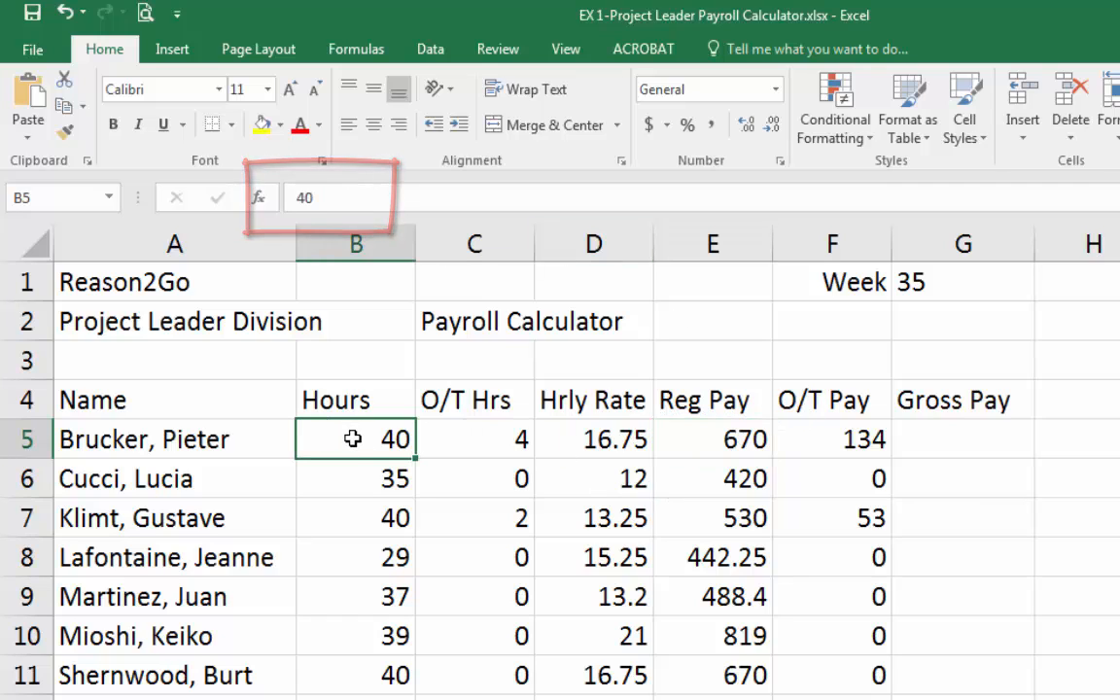
pyautogui.click(619, 437)
pyautogui.click(730, 439)
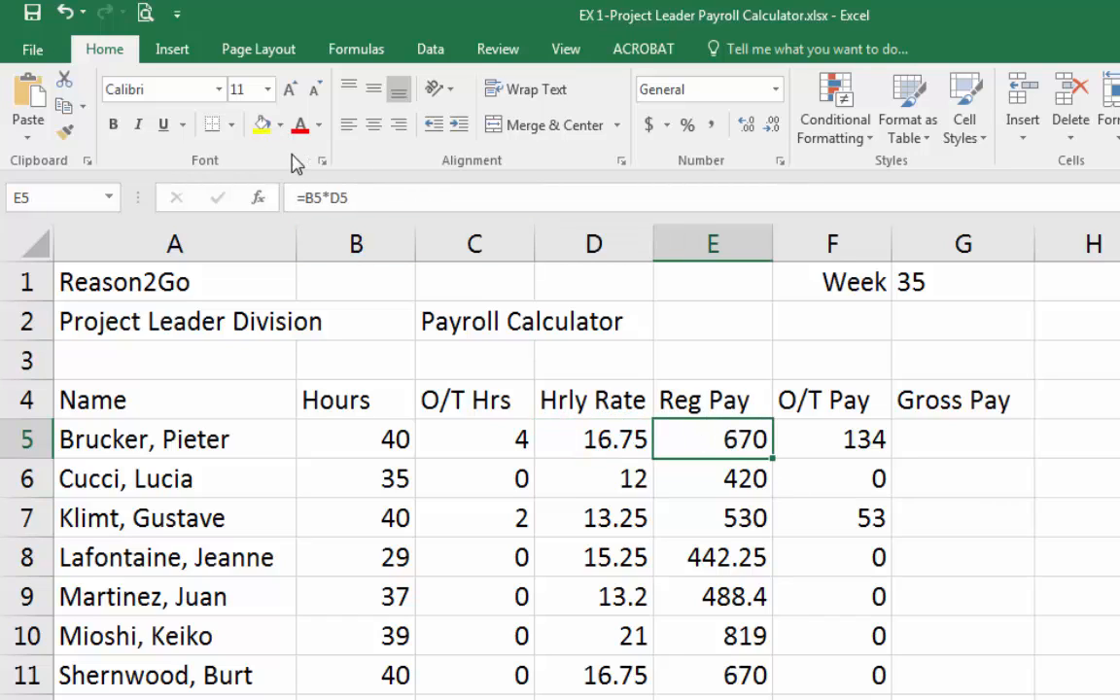
pyautogui.click(428, 188)
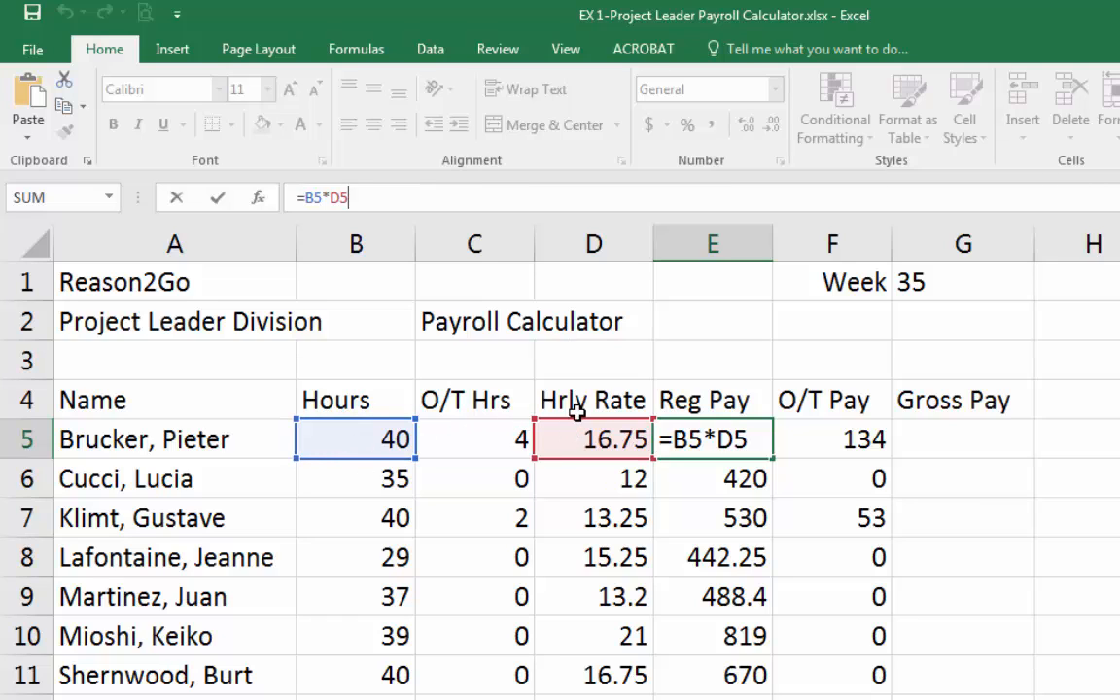
pyautogui.press('Return')
pyautogui.press('Up')
pyautogui.press('Left')
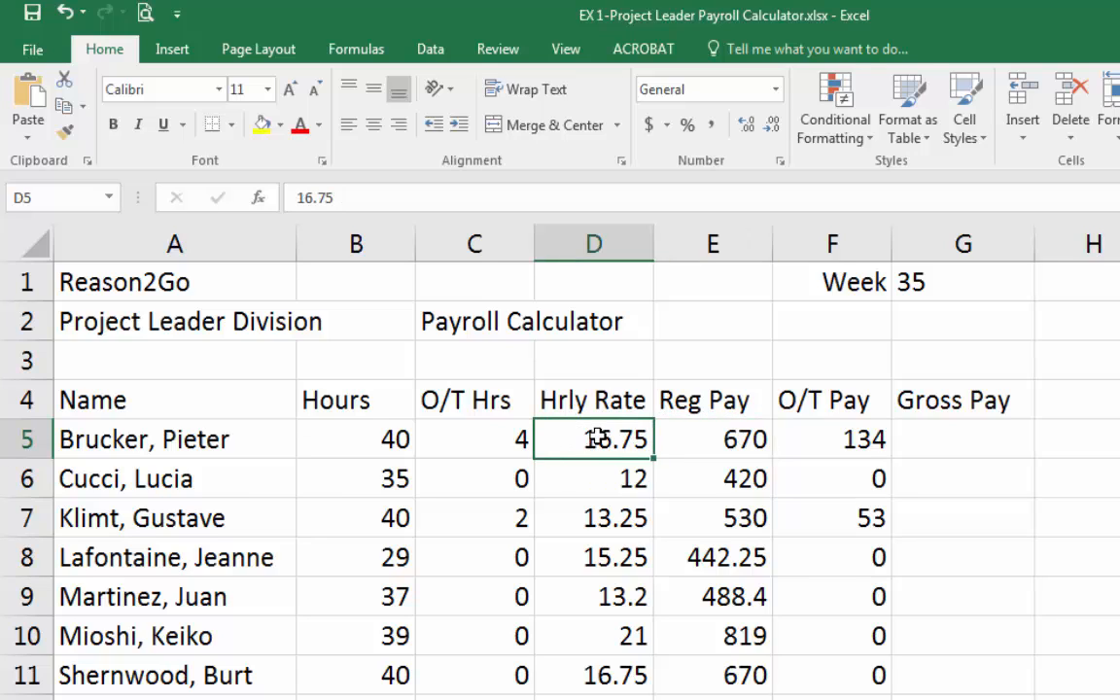
pyautogui.click(397, 440)
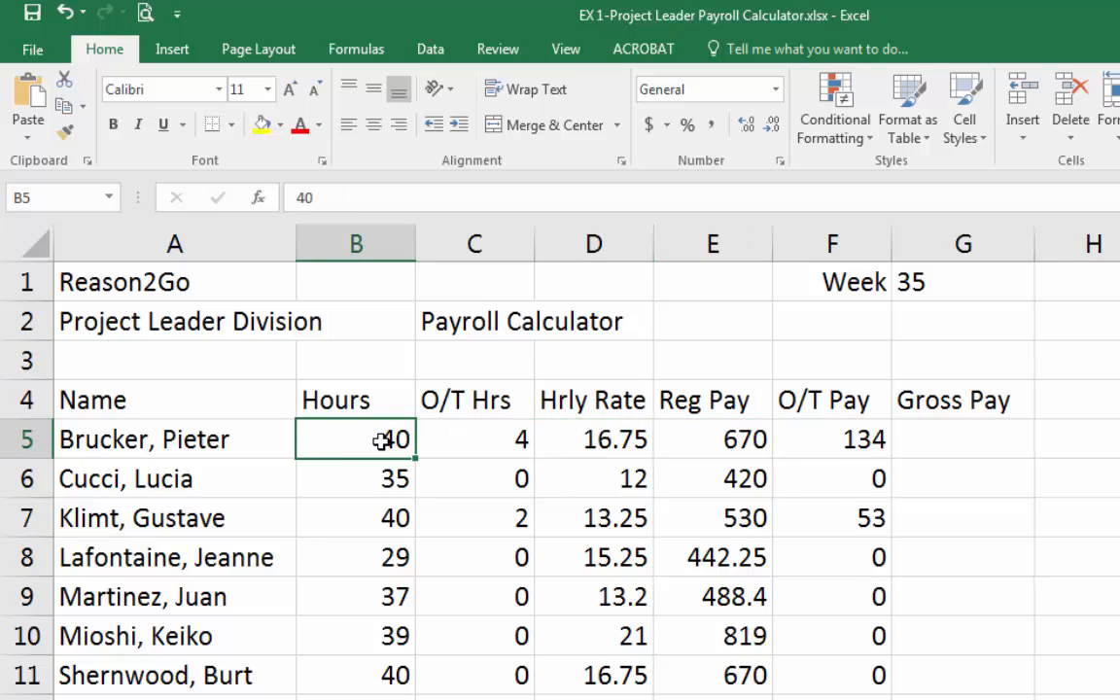
pyautogui.click(669, 435)
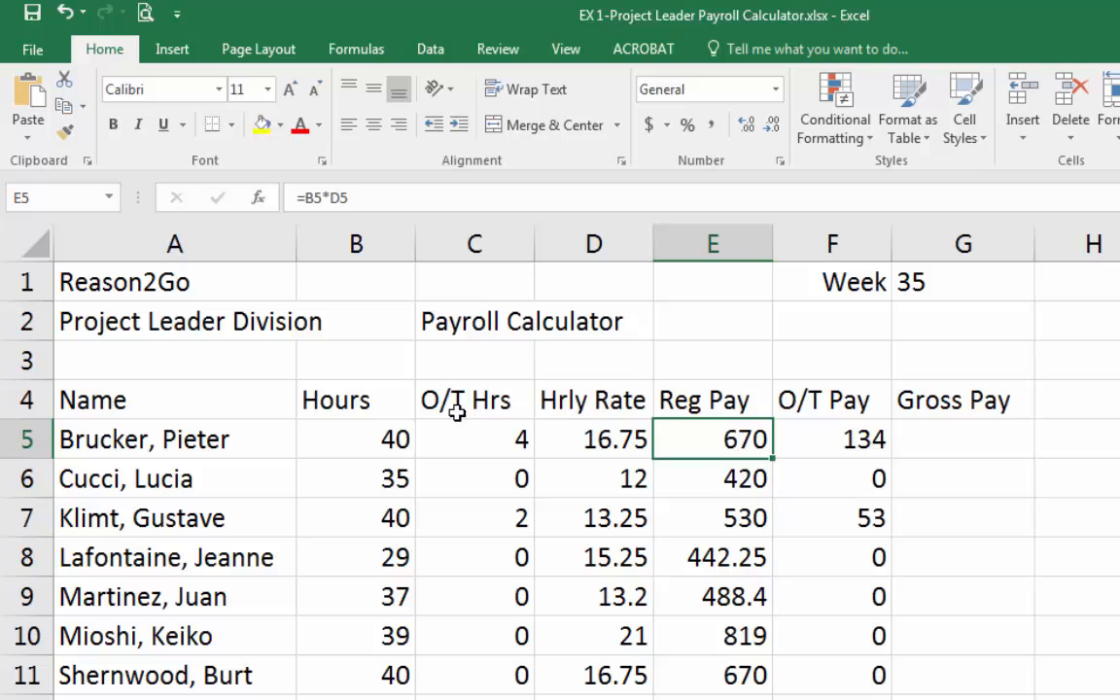
pyautogui.click(382, 435)
pyautogui.write('35')
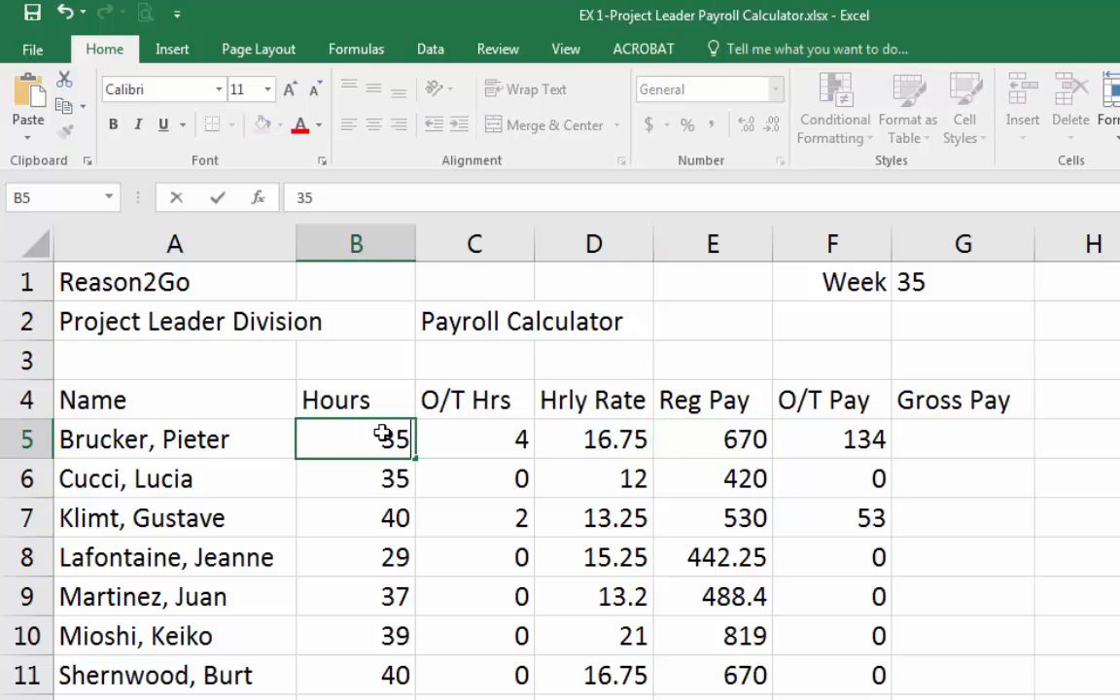
pyautogui.press('Return')
pyautogui.press('Up')
pyautogui.press('Right')
pyautogui.press('Right')
pyautogui.press('Right')
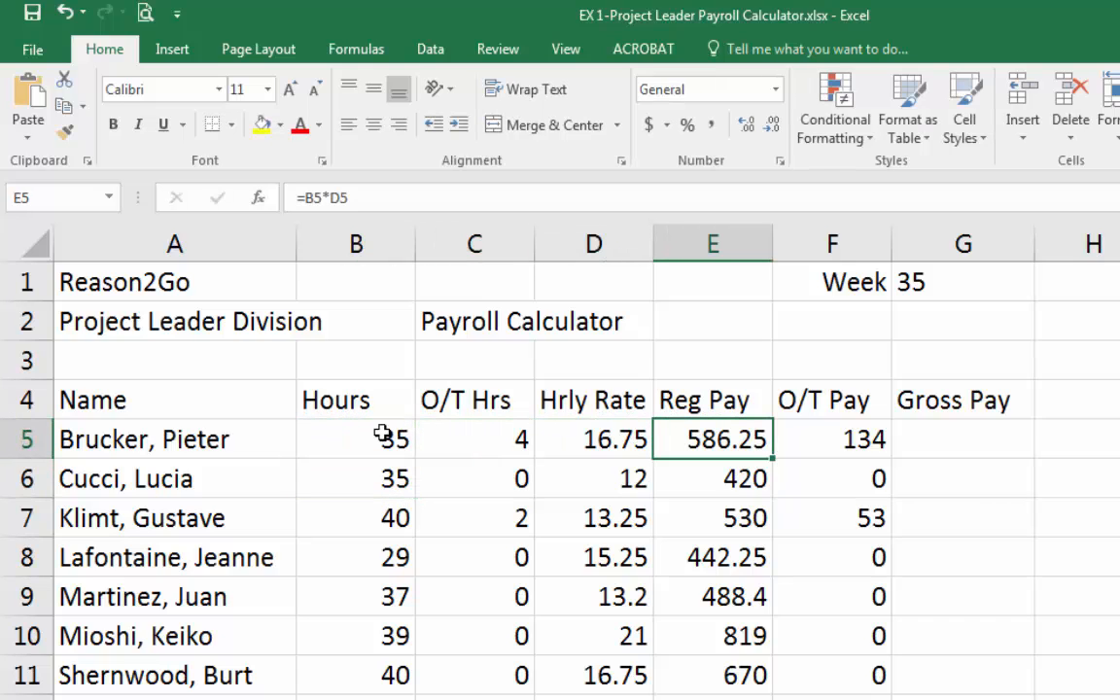
pyautogui.press('Left')
pyautogui.press('Left')
pyautogui.press('Left')
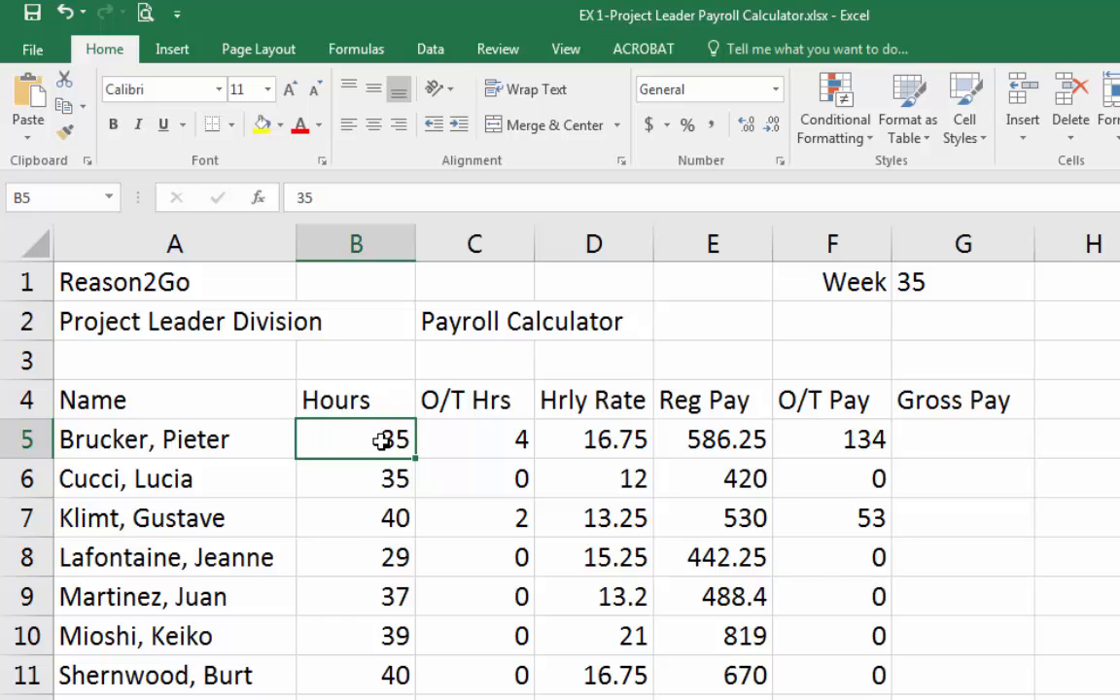
# Restore Brucker's hours in B5 to 40 and review the Reg Pay result in E5.
pyautogui.write('40')
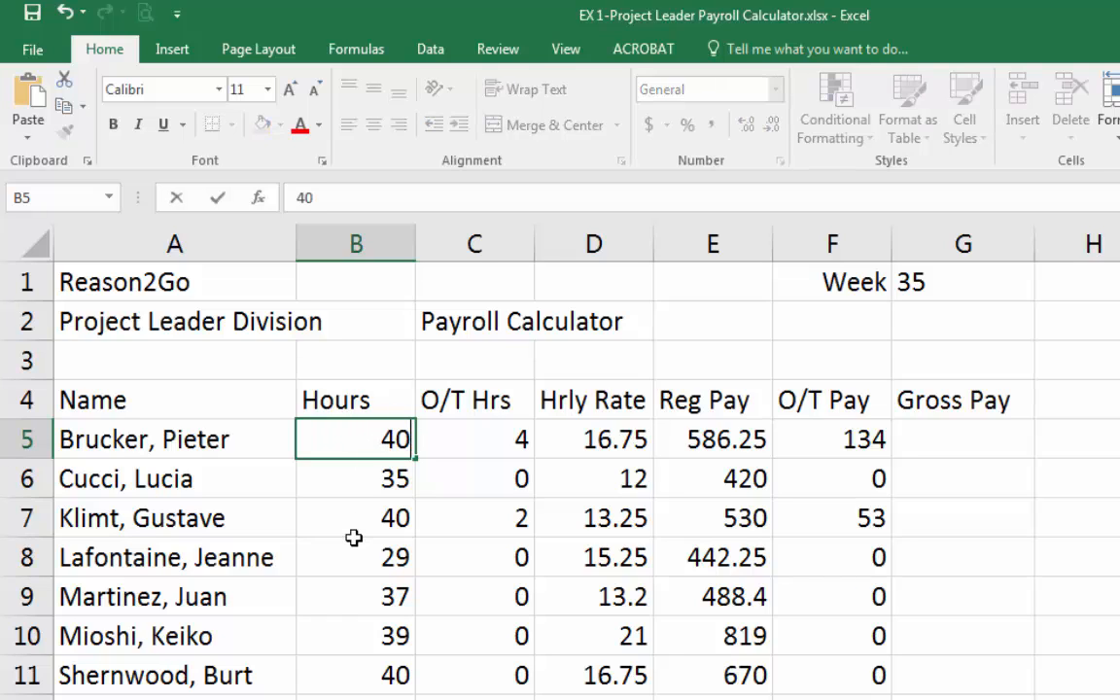
pyautogui.press('Return')
pyautogui.press('Up')
pyautogui.press('Right')
pyautogui.press('Right')
pyautogui.press('Right')
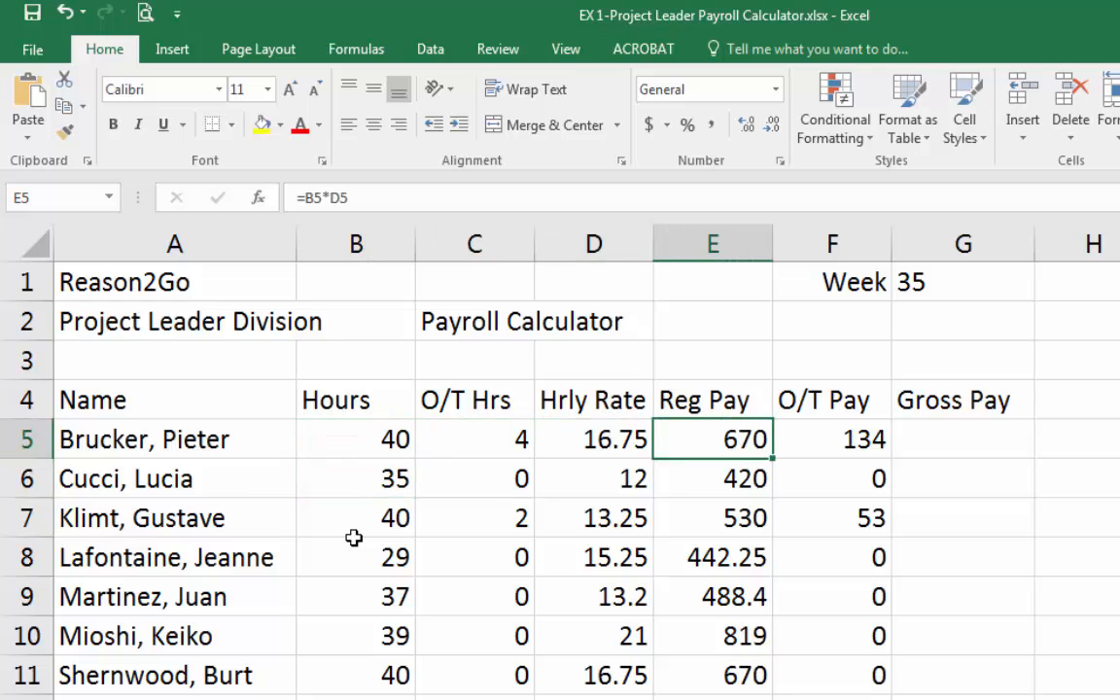
pyautogui.press('Left')
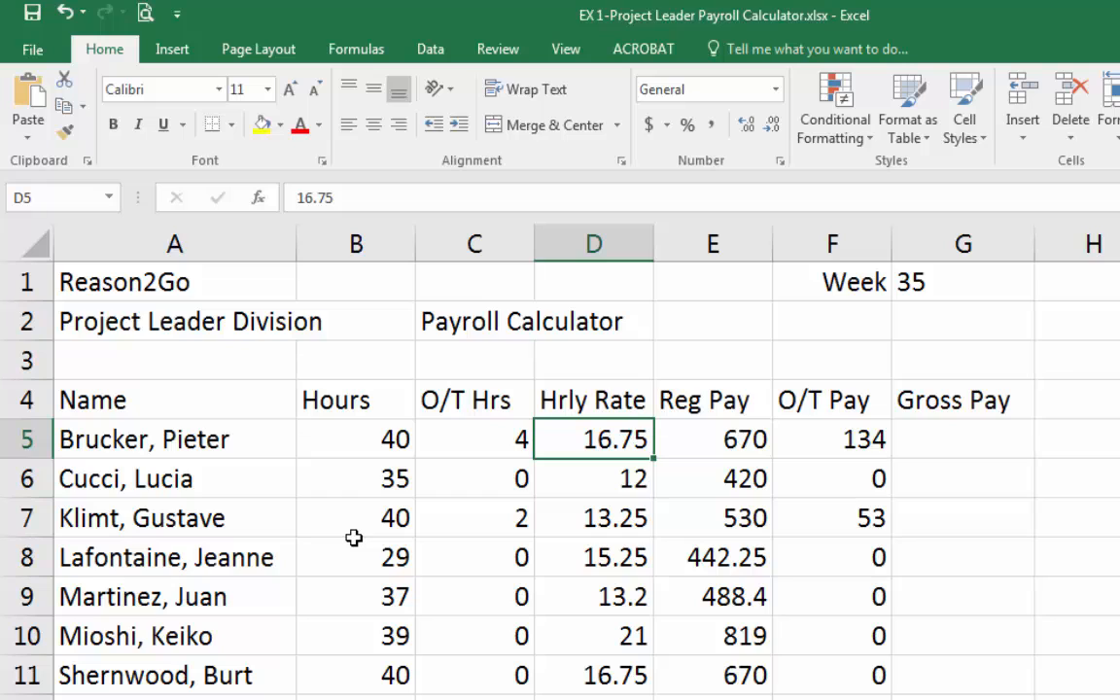
# Set Brucker's hourly rate in D5 to 30.
pyautogui.write('30')
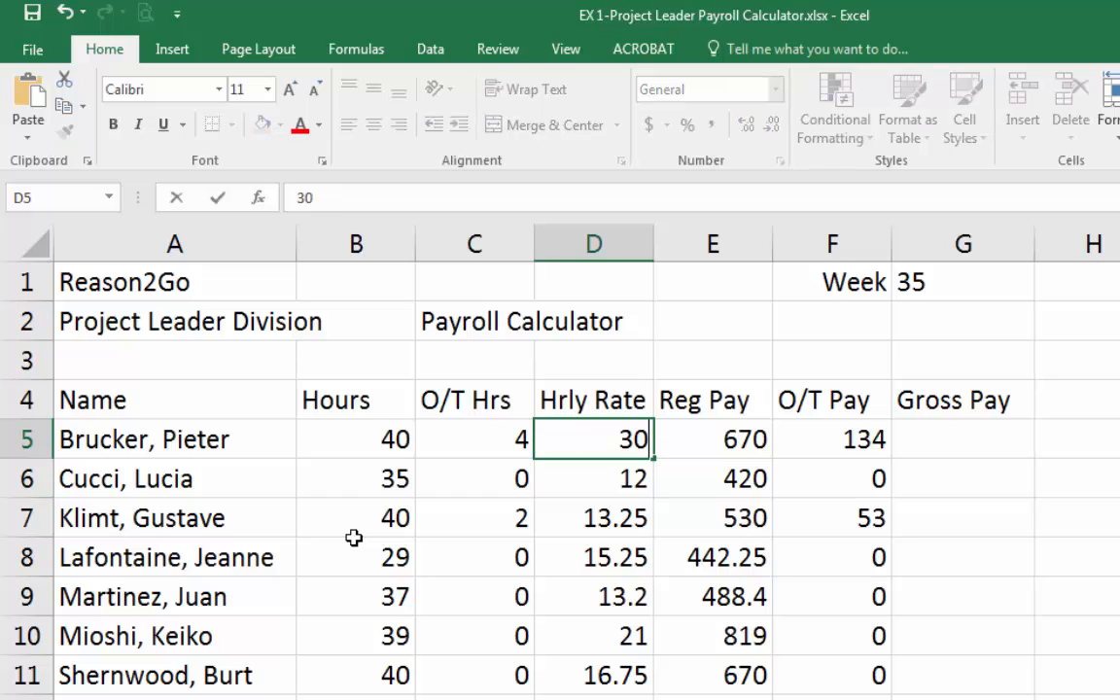
pyautogui.press('Return')
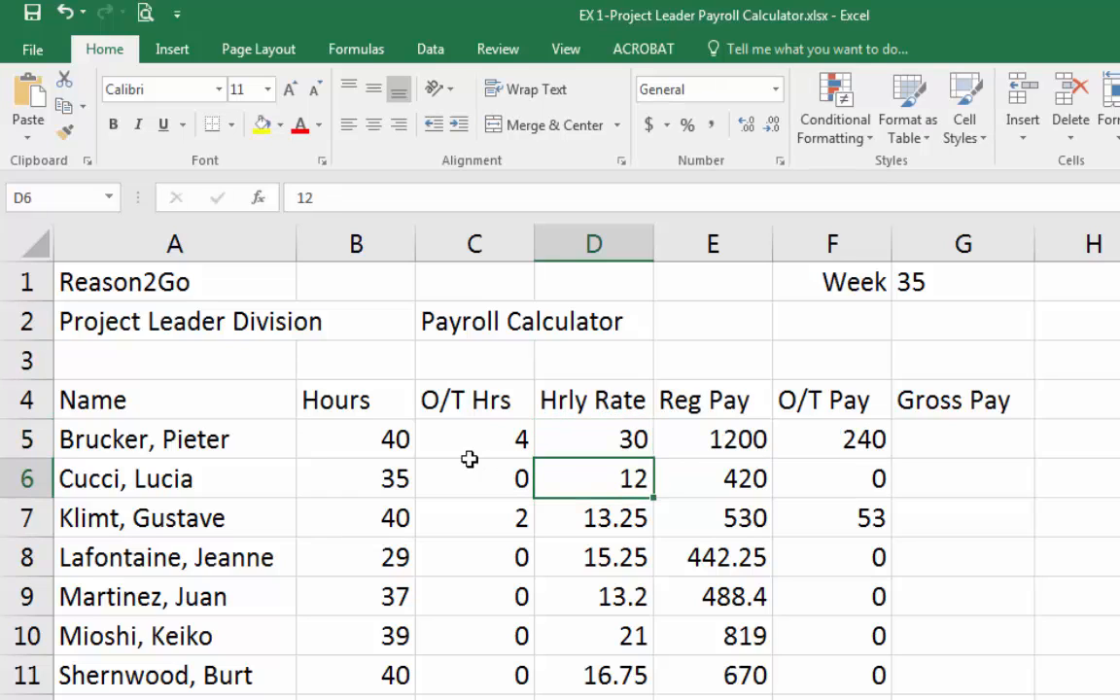
pyautogui.press('Up')
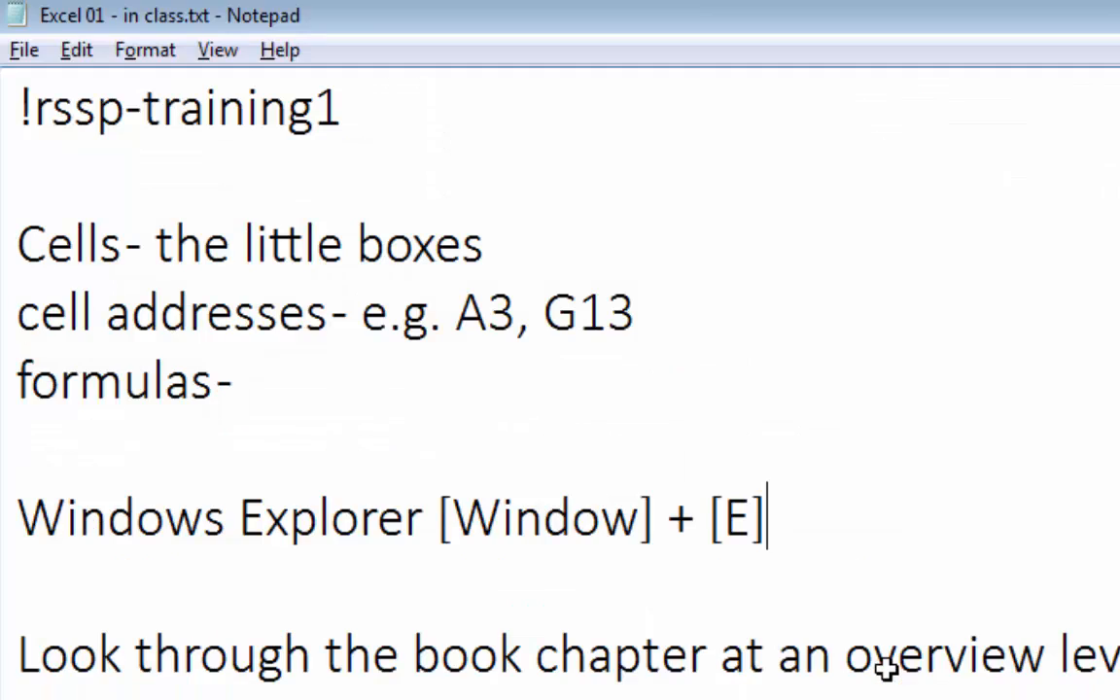
# In the Notepad notes file, add a new line reading "Undo [CTRL] + [Z]" below the Windows Explorer shortcut.
pyautogui.click(512, 562)
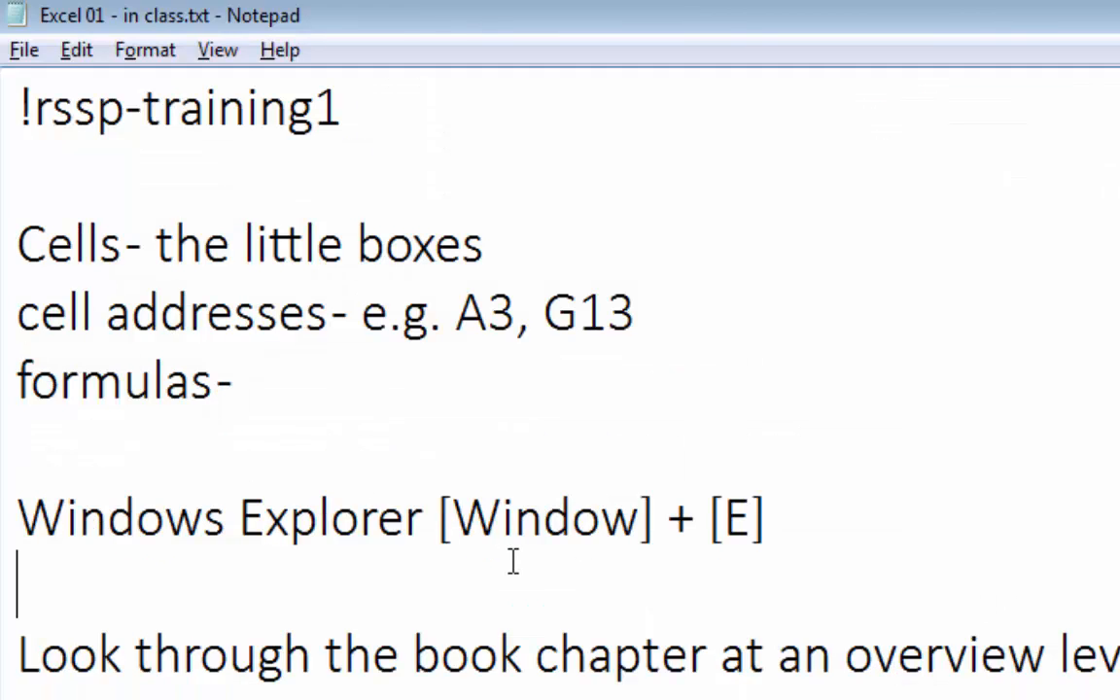
pyautogui.press('Down')
pyautogui.hotkey('shift', 'End')
pyautogui.press('Delete')
pyautogui.press('BackSpace')
pyautogui.write('Ujnd')
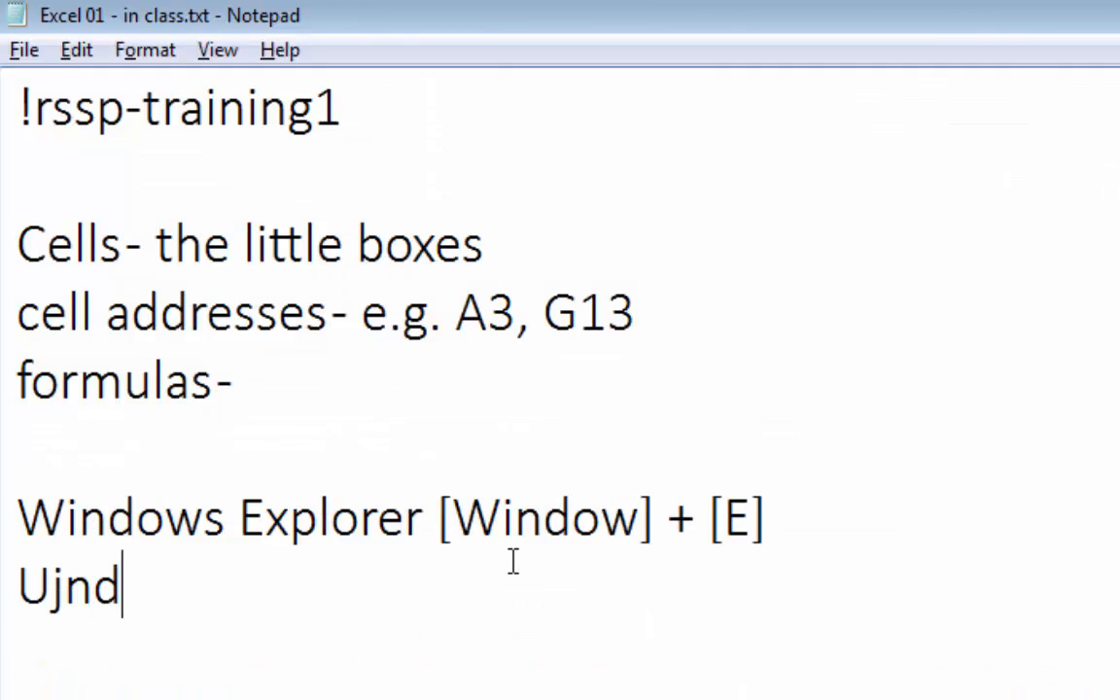
pyautogui.press('BackSpace')
pyautogui.press('BackSpace')
pyautogui.press('BackSpace')
pyautogui.write('nm')
pyautogui.press('BackSpace')
pyautogui.write('d')
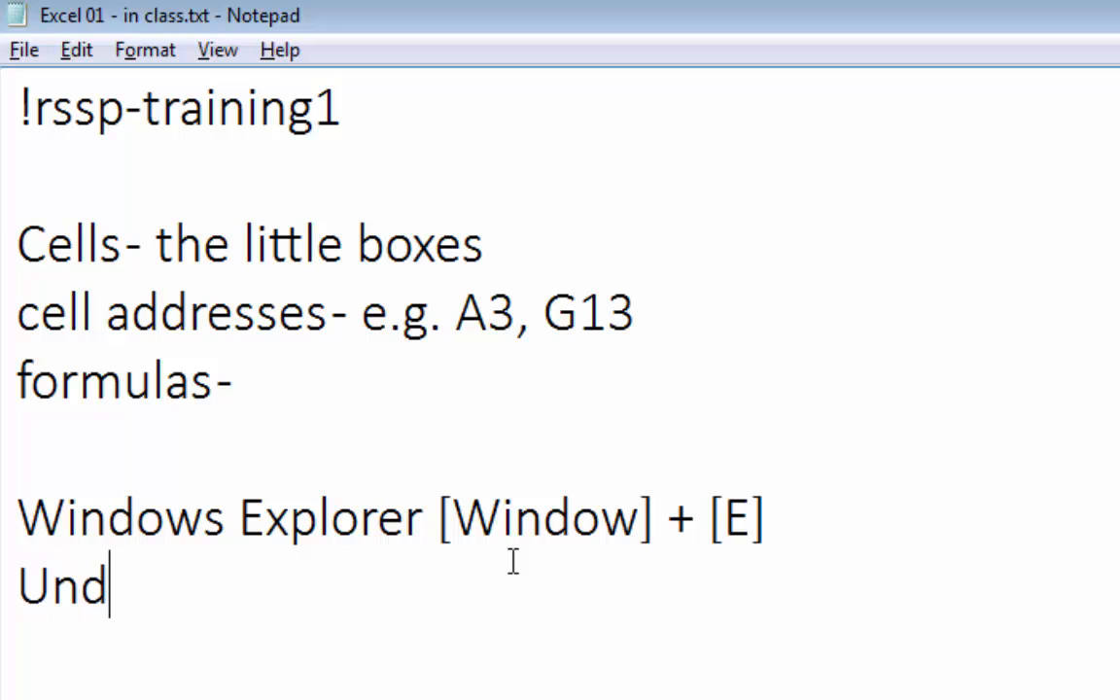
pyautogui.write('o {')
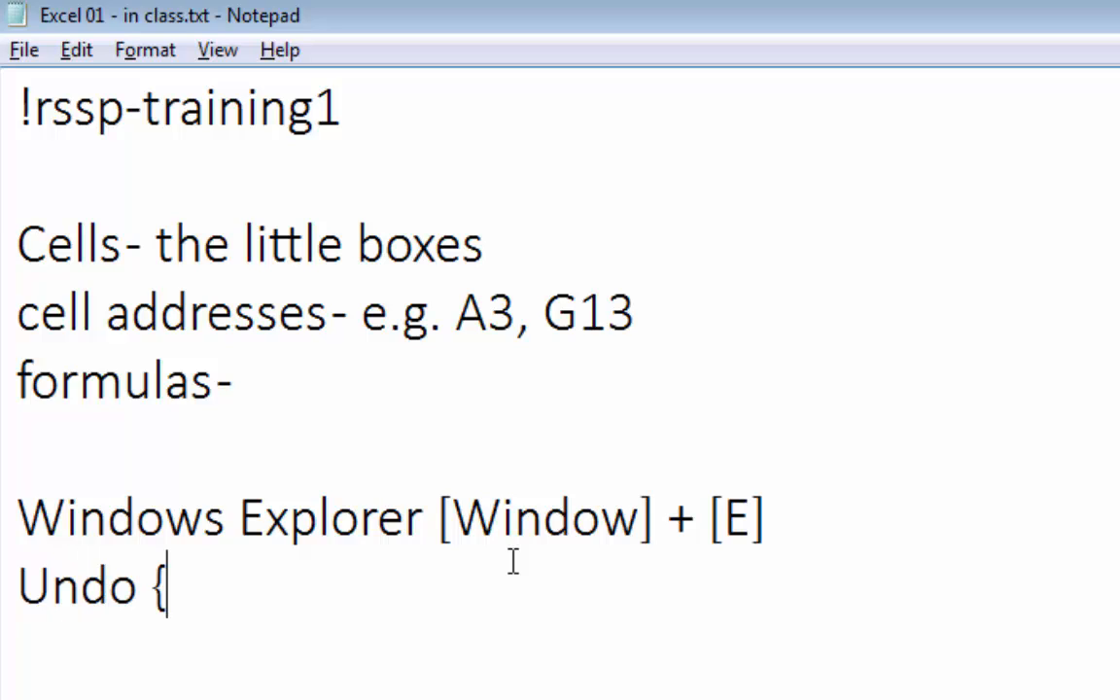
pyautogui.write('C')
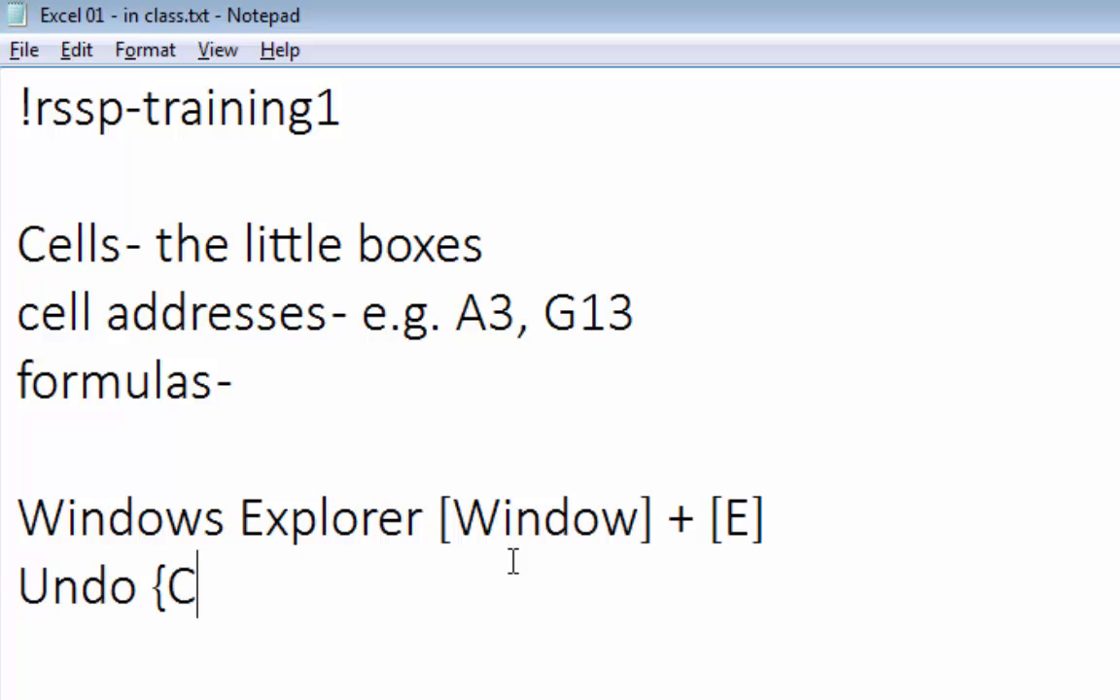
pyautogui.press('BackSpace')
pyautogui.press('BackSpace')
pyautogui.write('[CTRL] =')
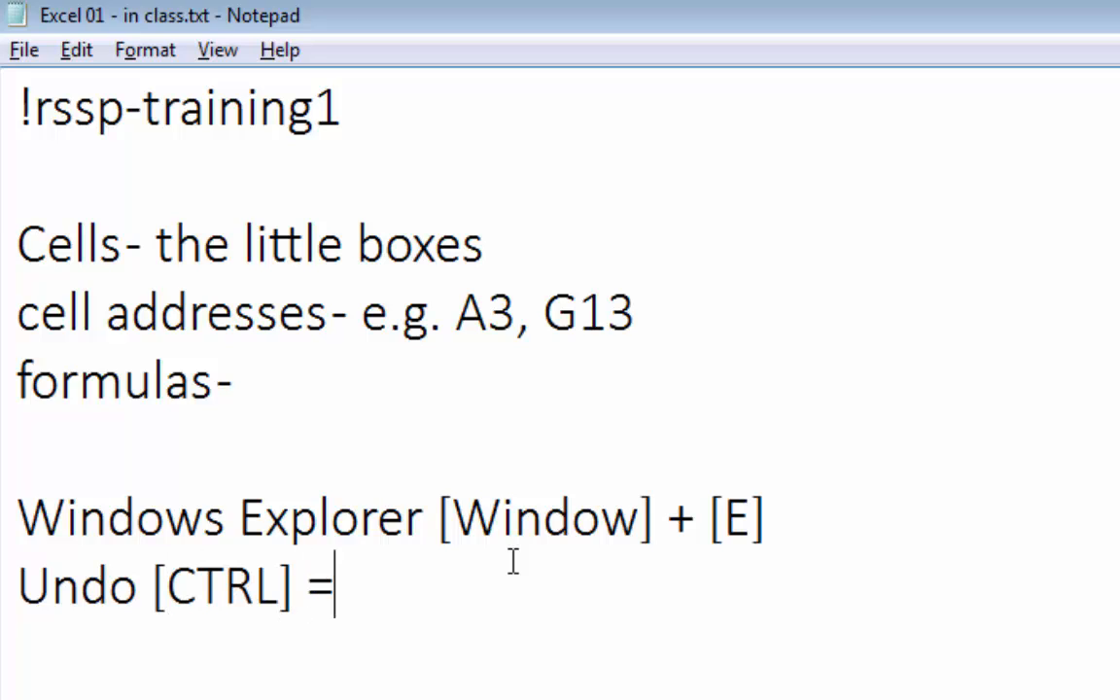
pyautogui.press('BackSpace')
pyautogui.write('+ [')
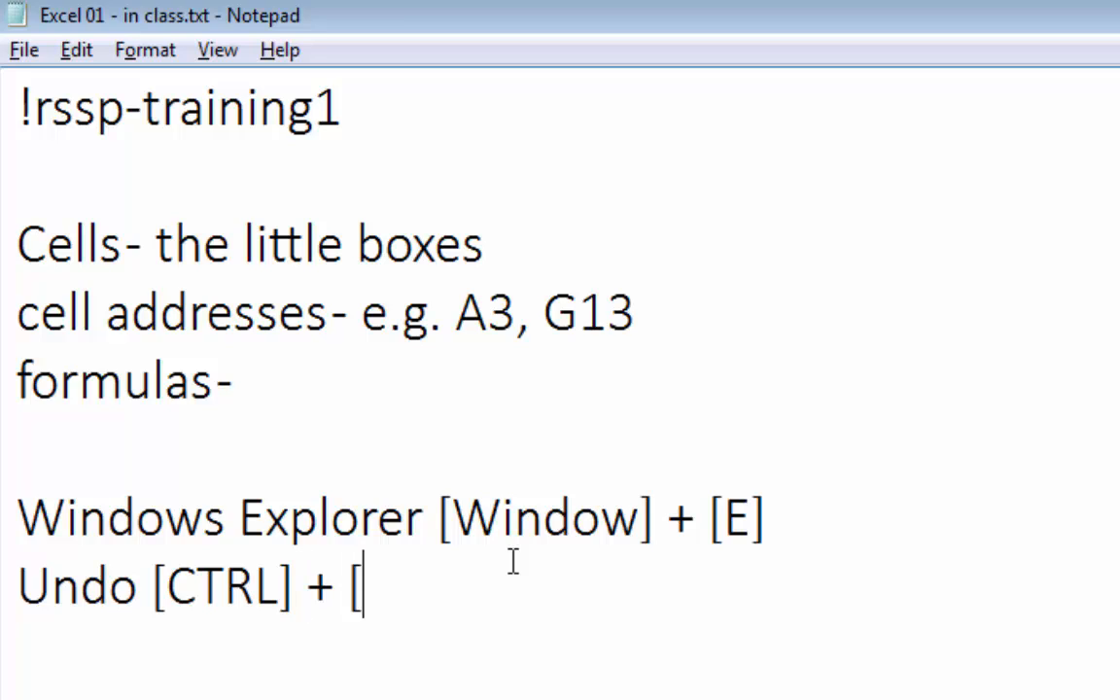
pyautogui.write('Z]')
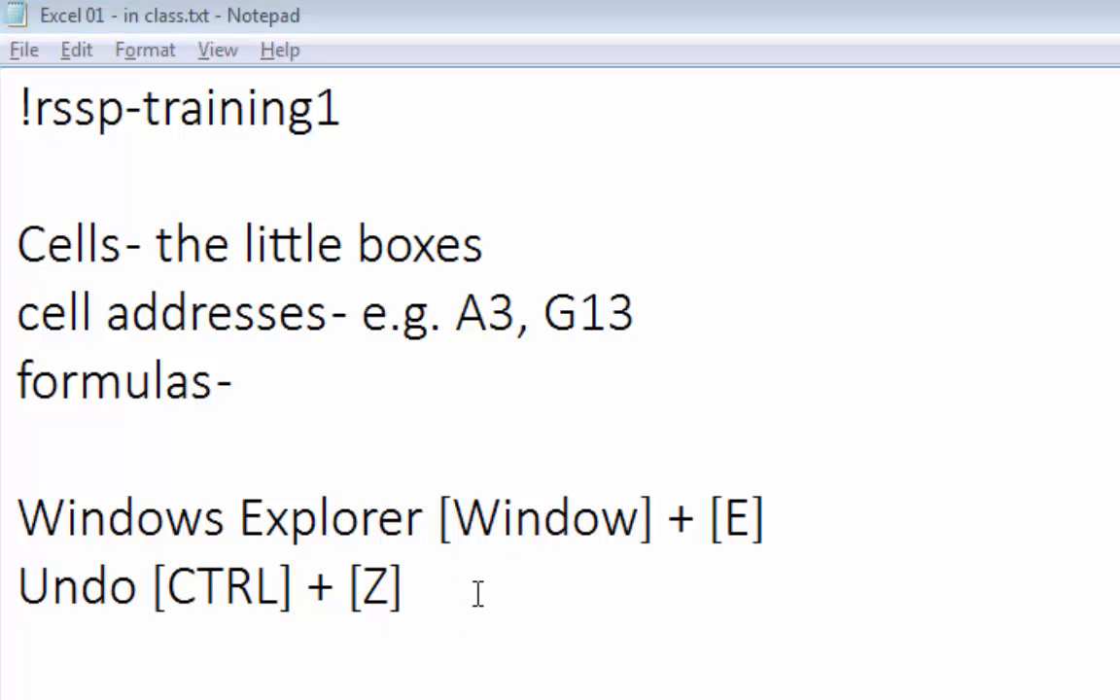
# Switch back to Excel and undo the hourly rate change in D5.
pyautogui.hotkey('alt', 'Tab')
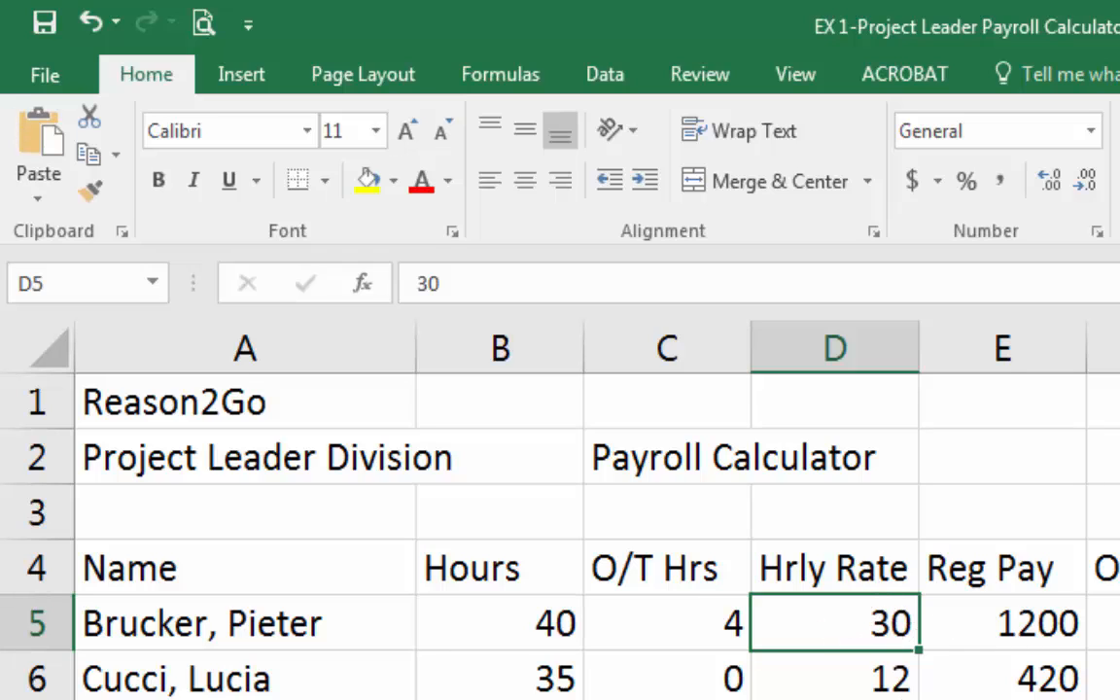
pyautogui.hotkey('ctrl', 'z')
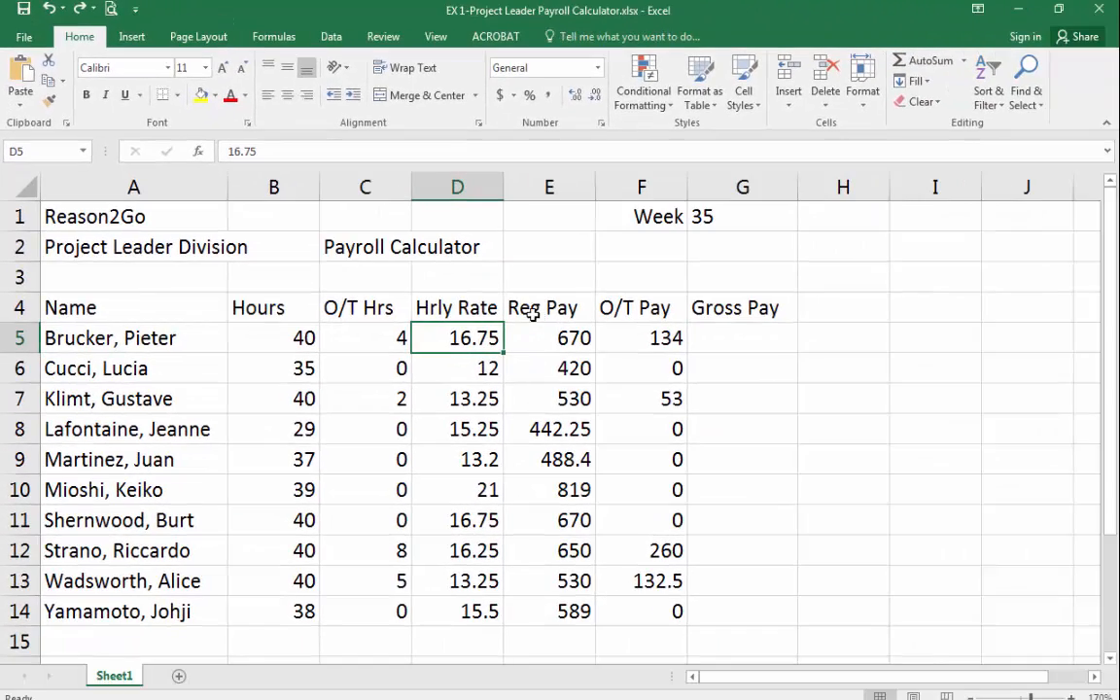
# Open the Reg Pay formula in E5 for editing to highlight its referenced cells, then close it.
pyautogui.click(1025, 615)
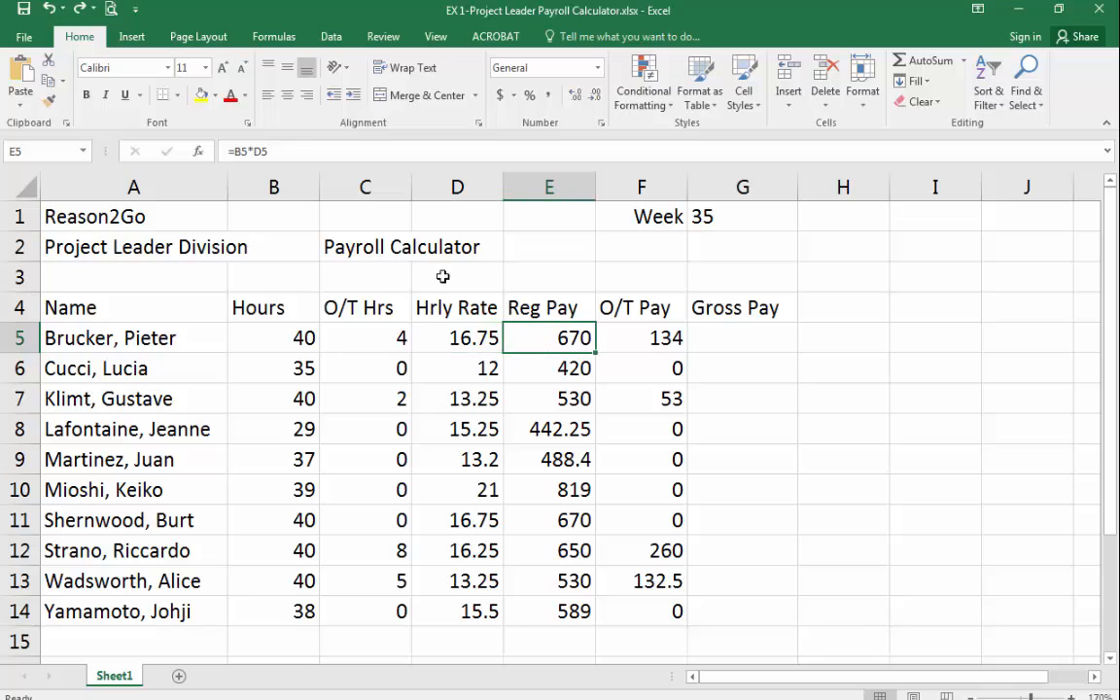
pyautogui.click(290, 151)
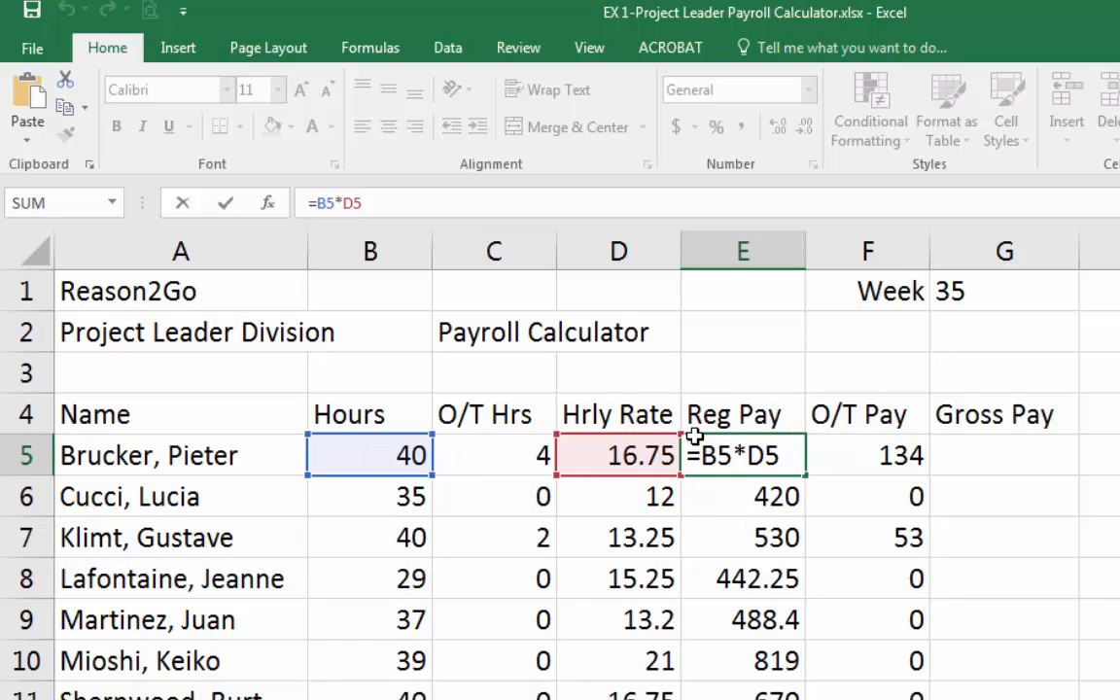
pyautogui.press('Return')
pyautogui.press('Up')
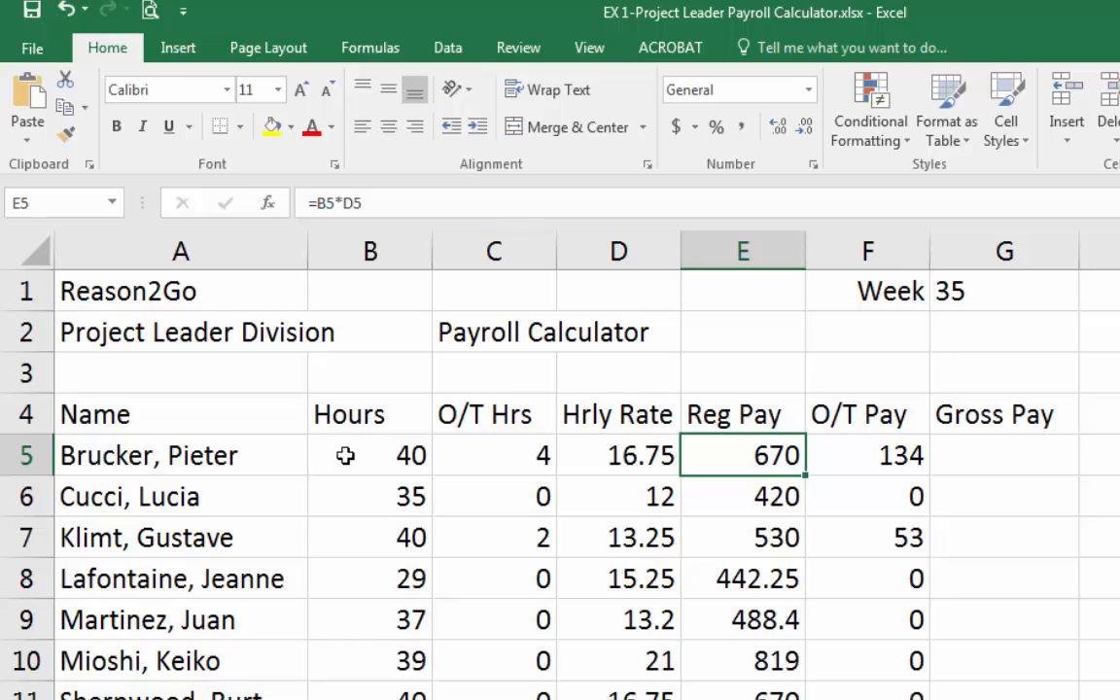
# Widen column F and open the O/T Pay formula in F5 for editing to highlight its referenced cells.
pyautogui.click(880, 455)
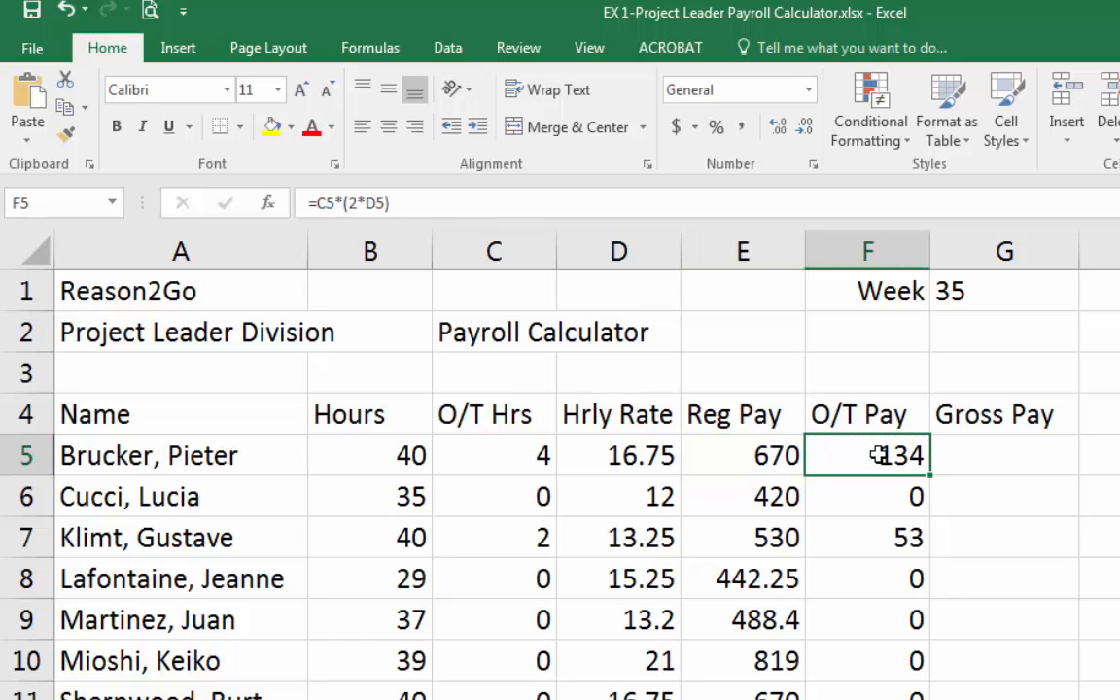
pyautogui.moveTo(931, 243); pyautogui.dragTo(1079, 248)
pyautogui.doubleClick(993, 457)
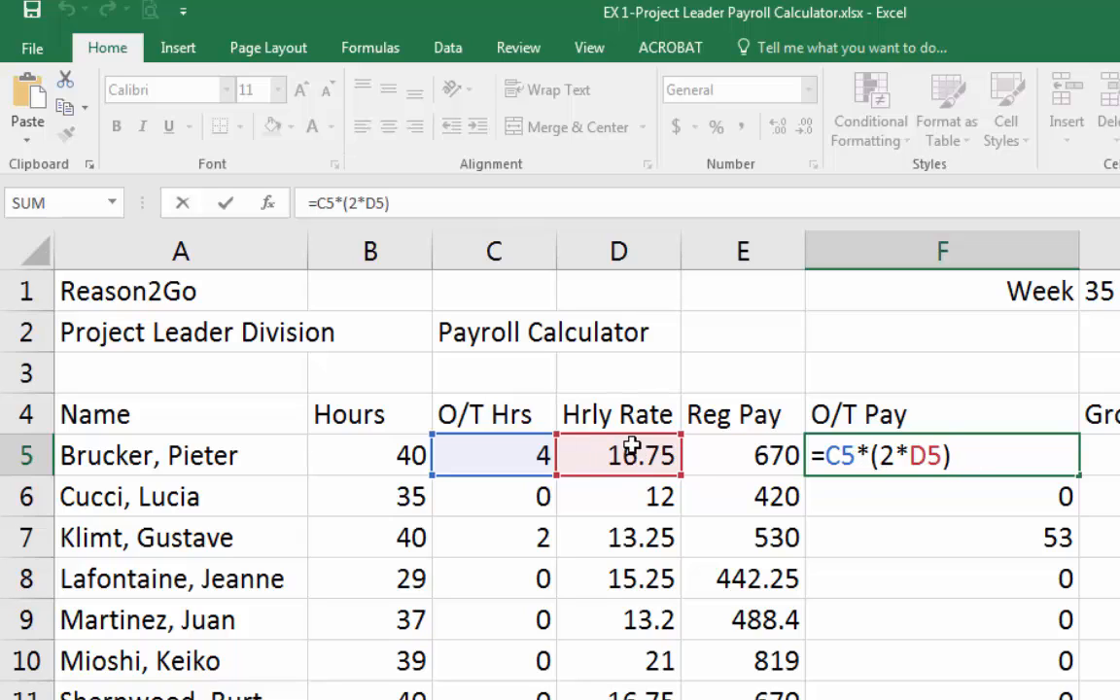
pyautogui.press('Return')
pyautogui.press('Up')
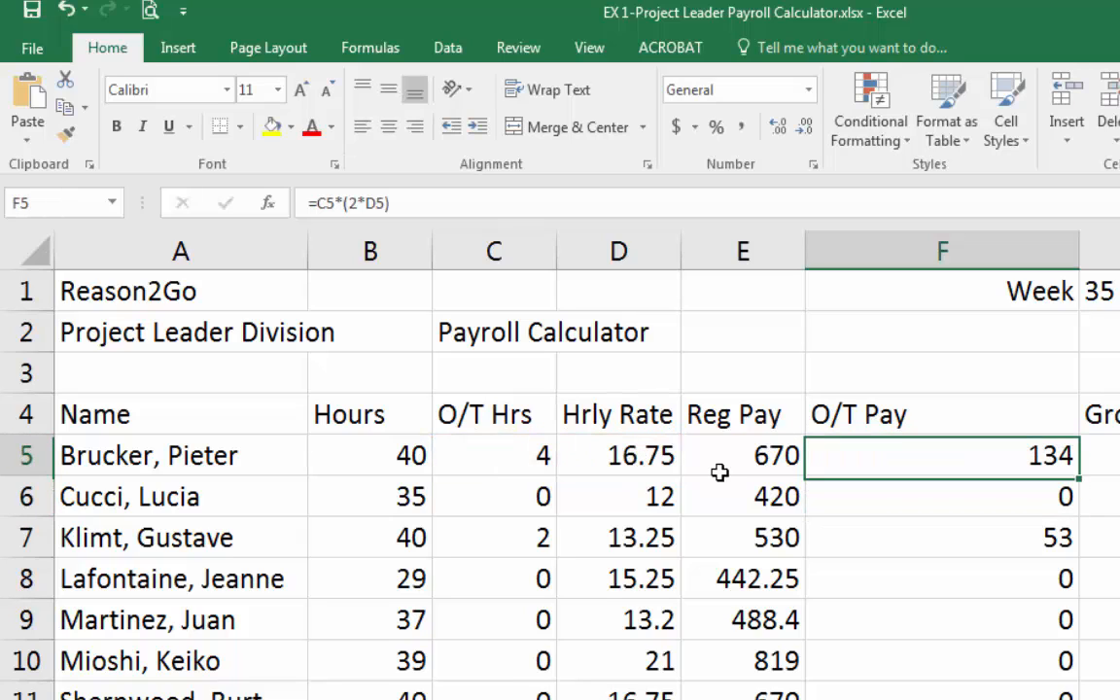
# Examine the O/T Pay formulas in F5 and F6 by opening each one in the formula bar.
pyautogui.click(550, 204)
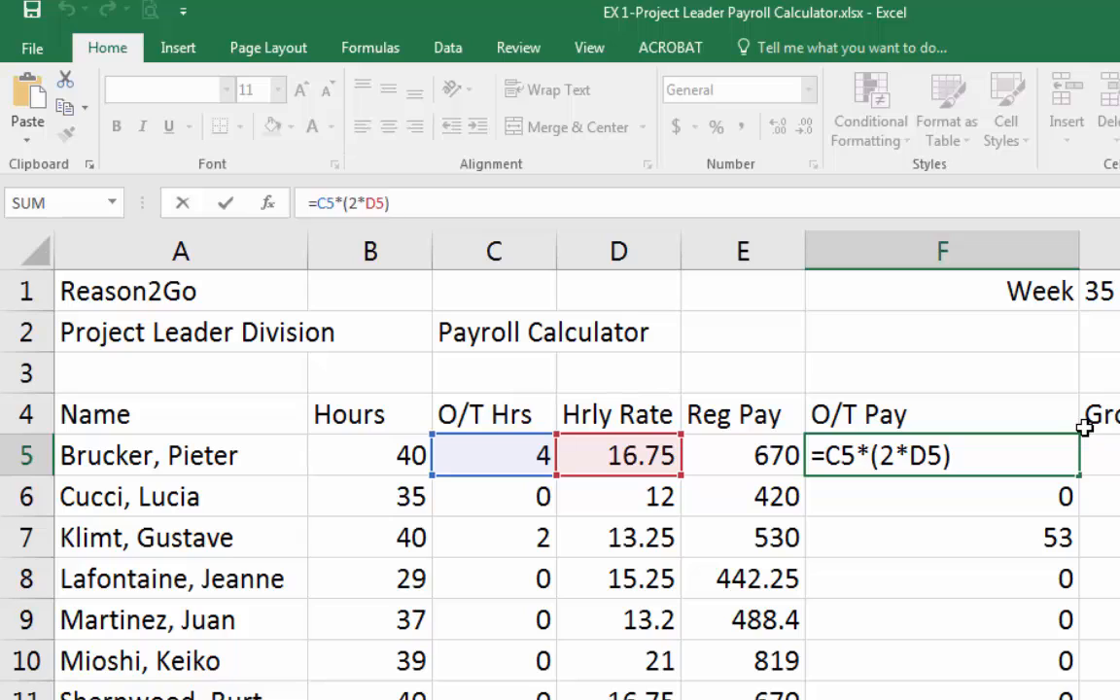
pyautogui.click(896, 464)
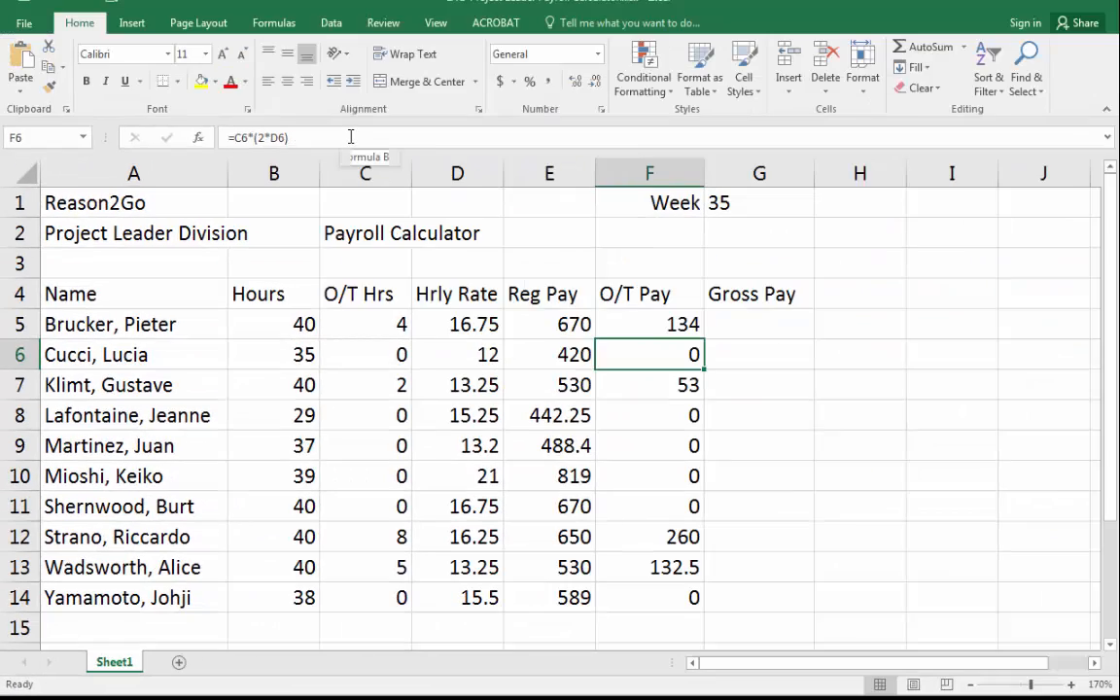
pyautogui.click(351, 137)
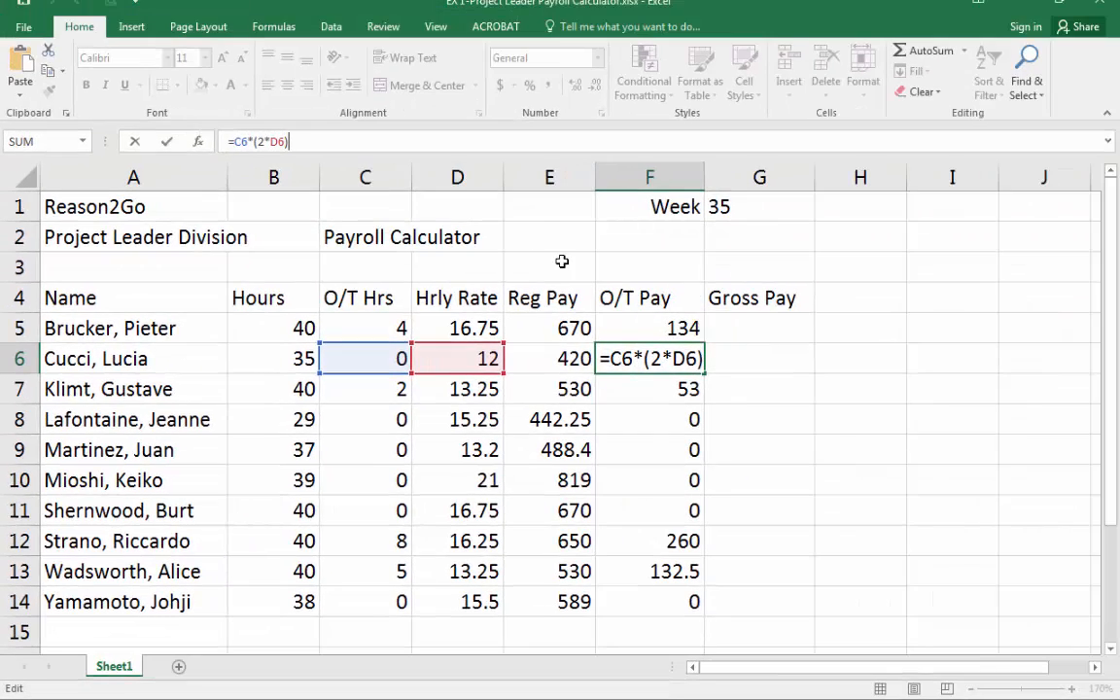
pyautogui.press('Return')
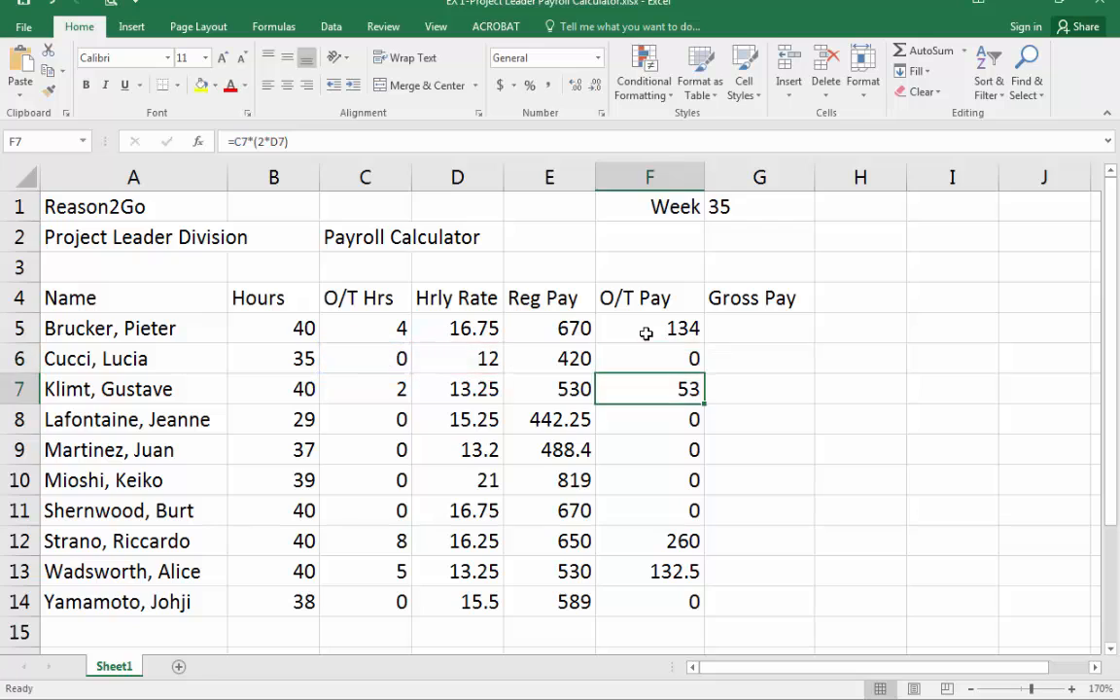
pyautogui.press('Up')
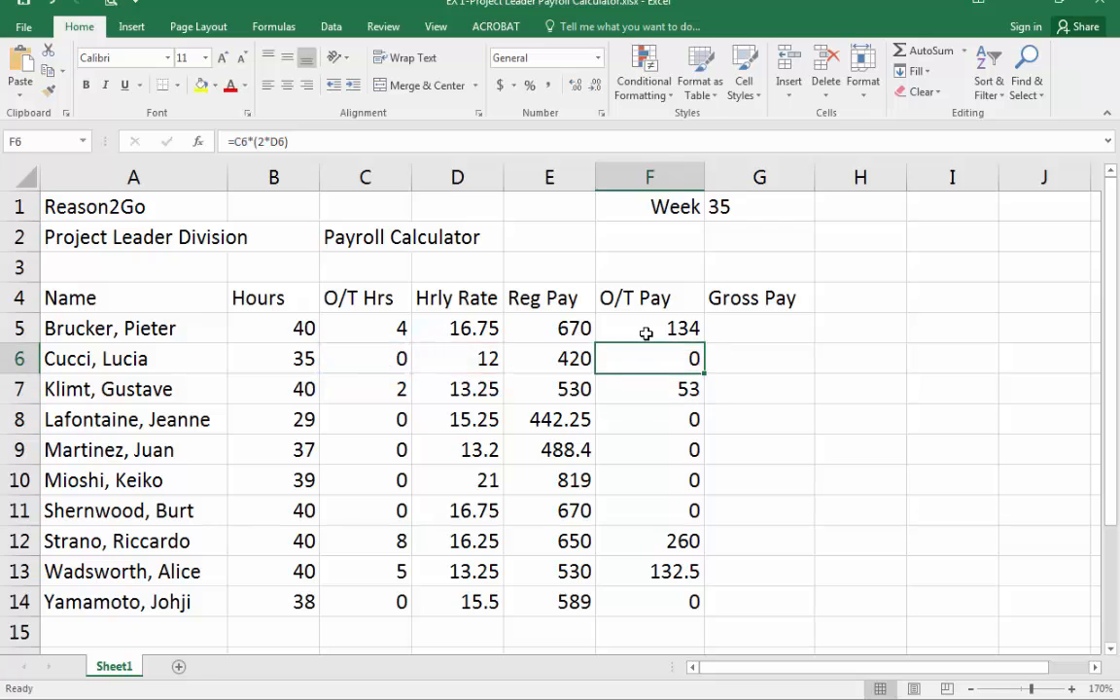
pyautogui.click(444, 141)
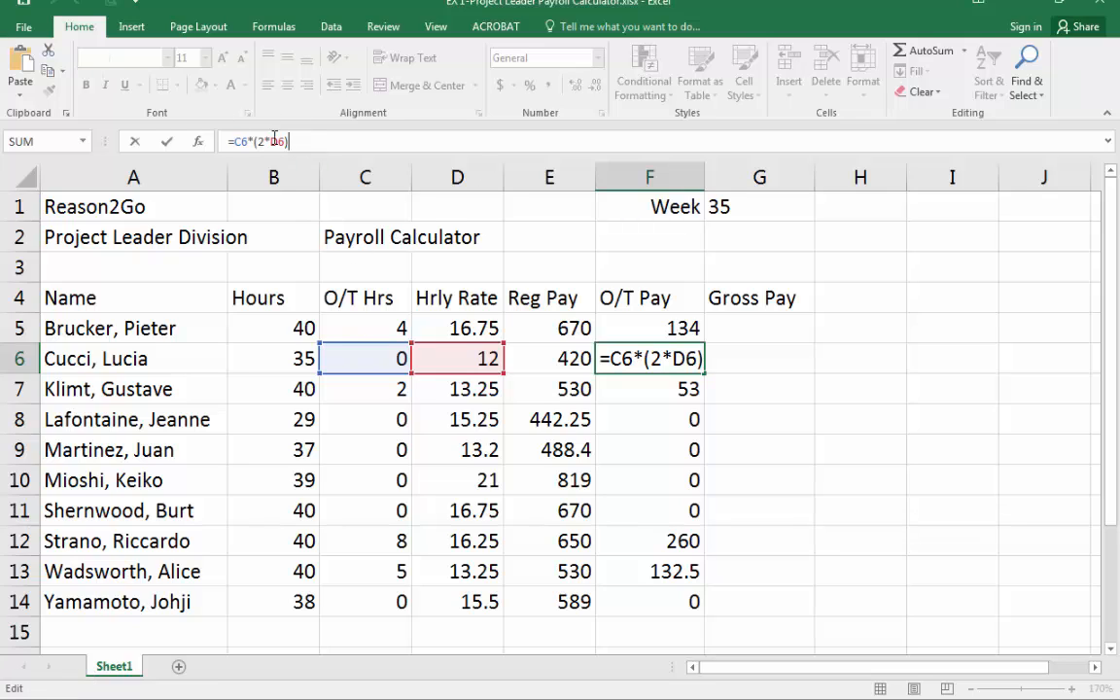
pyautogui.press('Return')
pyautogui.press('Up')
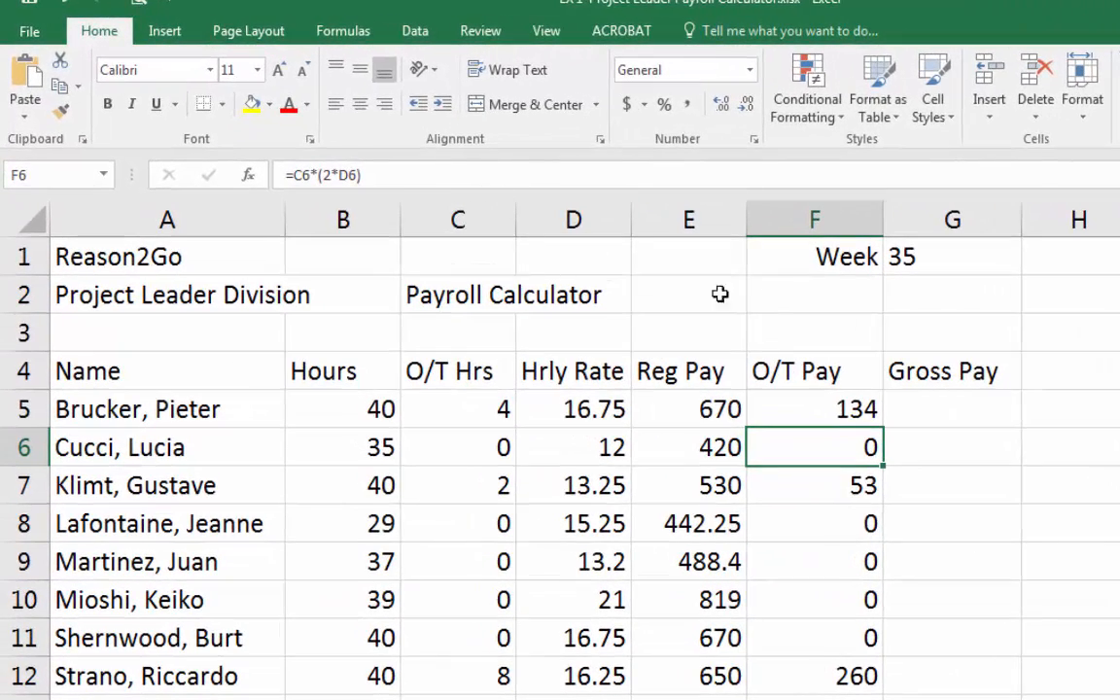
# Try appending the text something to the O/T Pay formula in F6, then delete the added text.
pyautogui.click(423, 170)
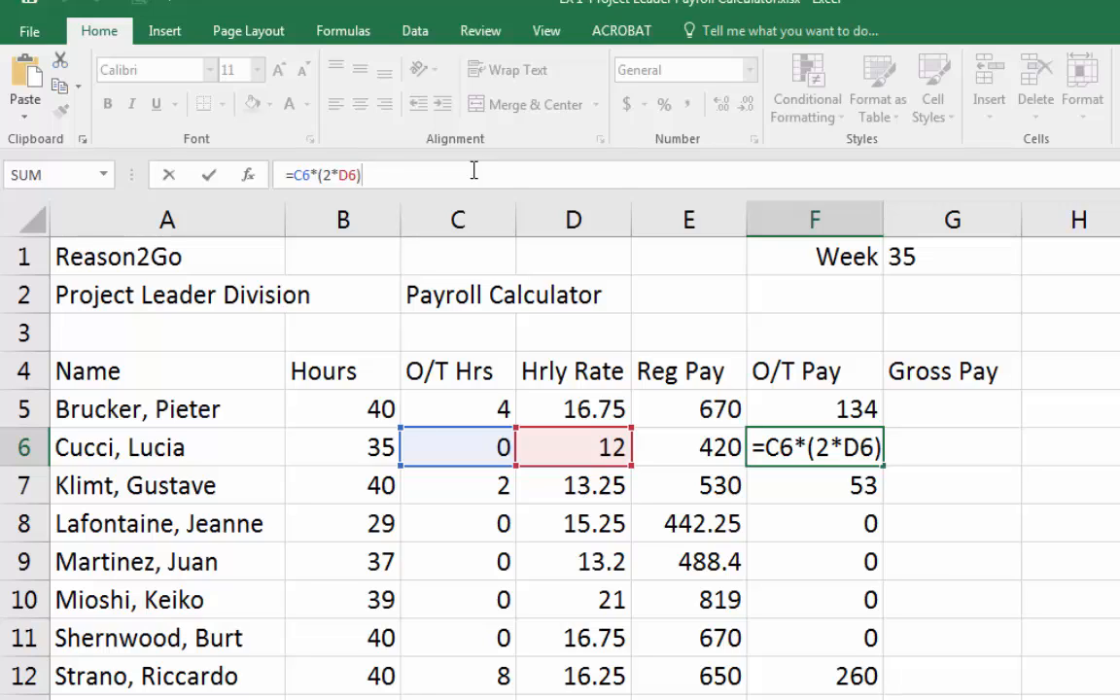
pyautogui.write('some')
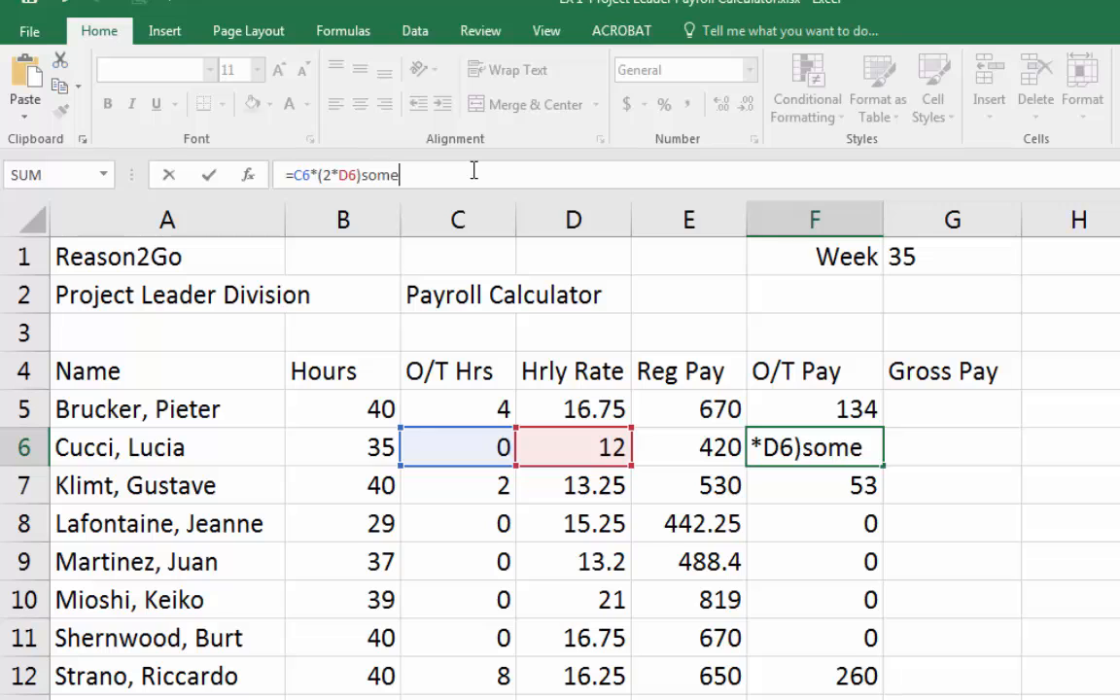
pyautogui.write('thing')
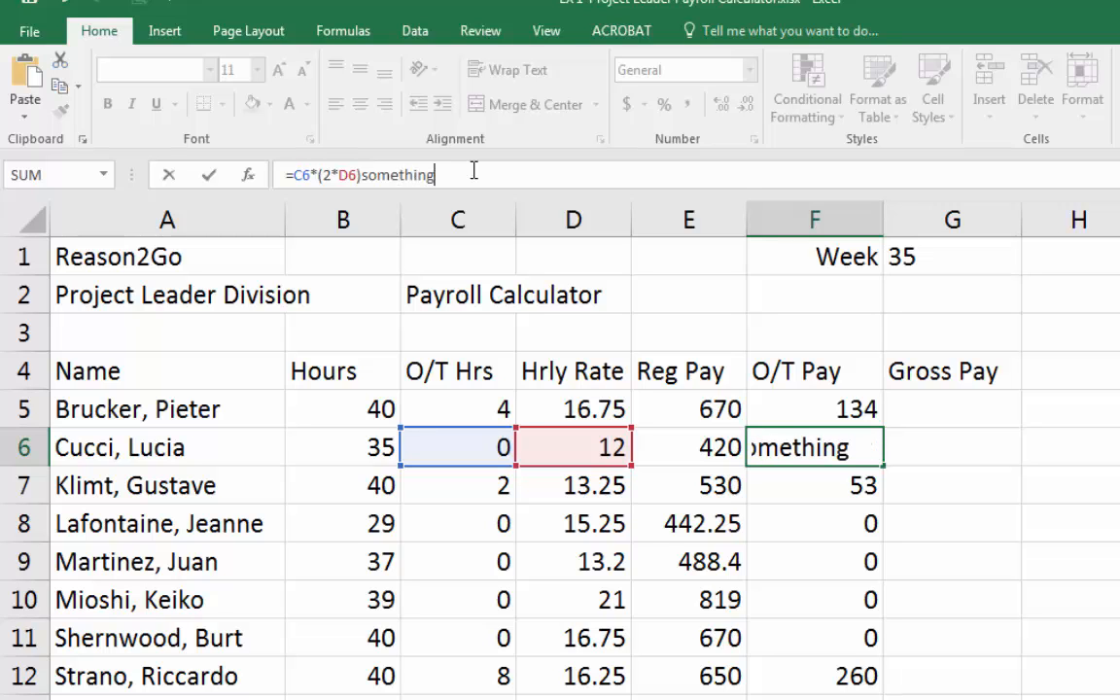
pyautogui.press('Return')
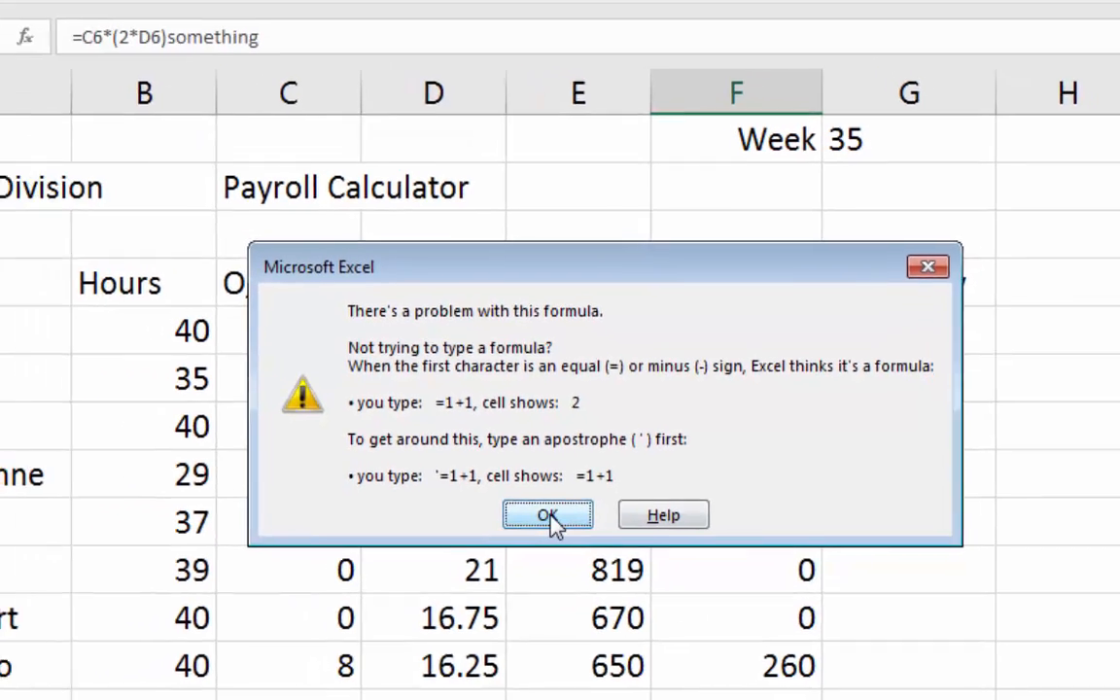
pyautogui.click(490, 495)
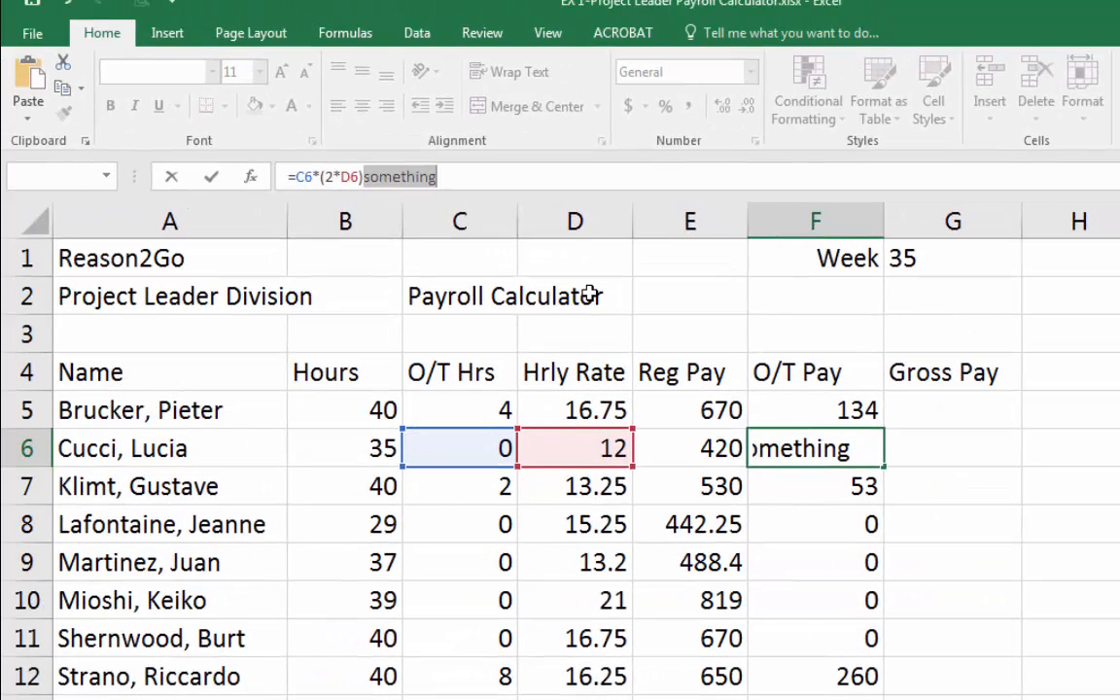
pyautogui.press('BackSpace')
pyautogui.press('Return')
pyautogui.press('Up')
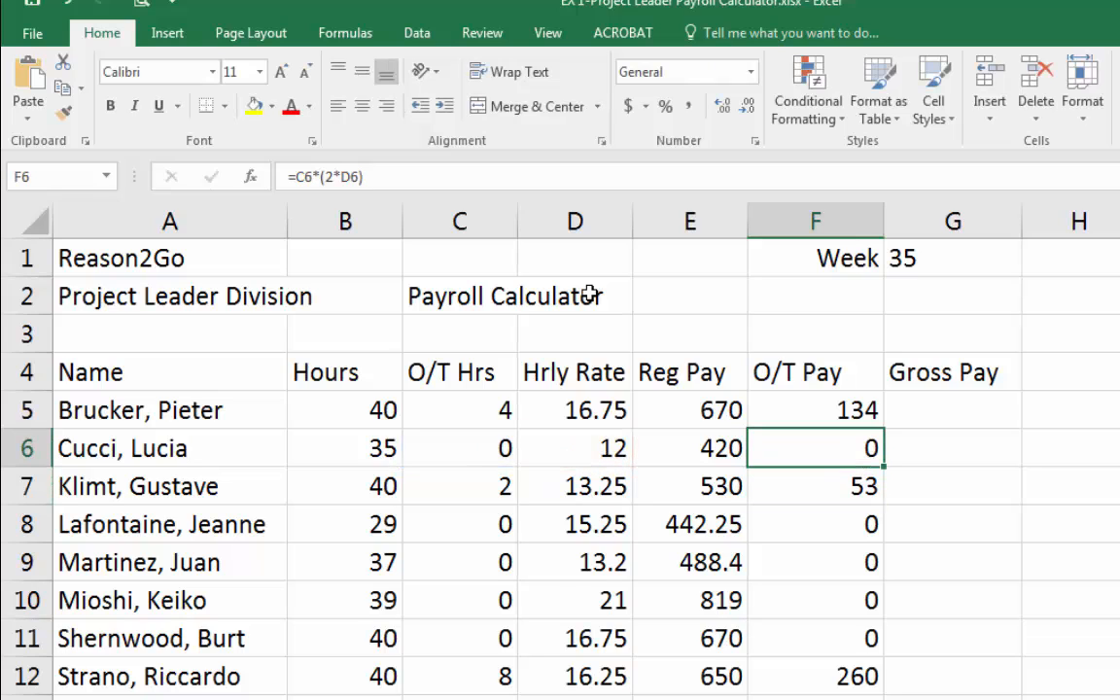
# Change the hours entry in B5 to 40something.
pyautogui.click(359, 408)
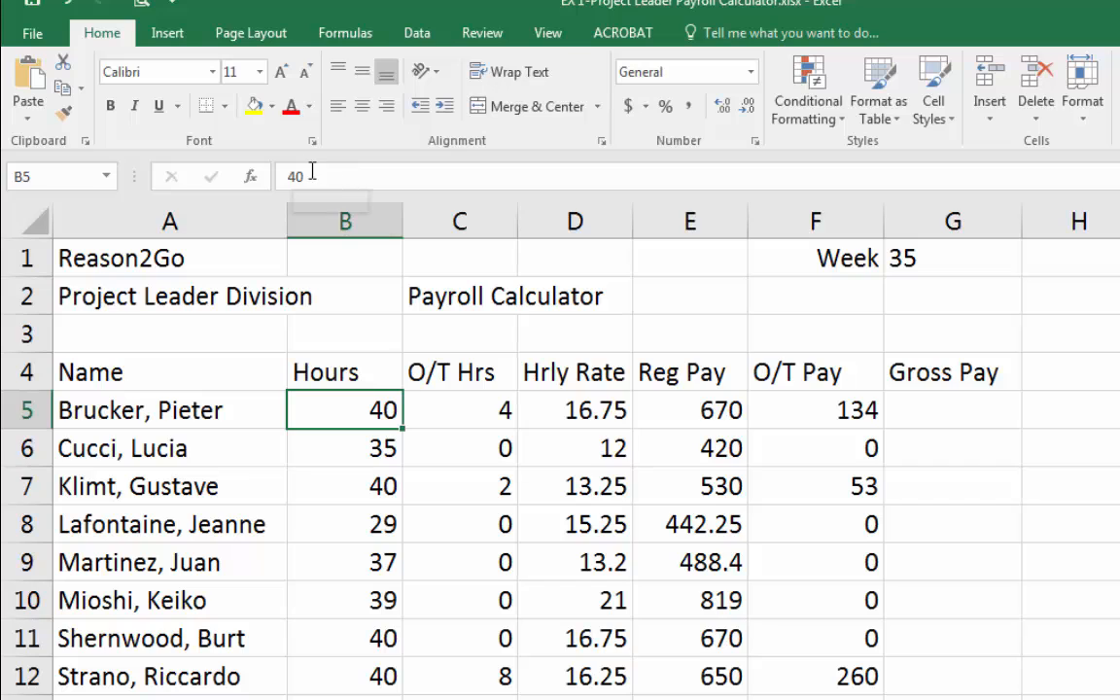
pyautogui.click(345, 178)
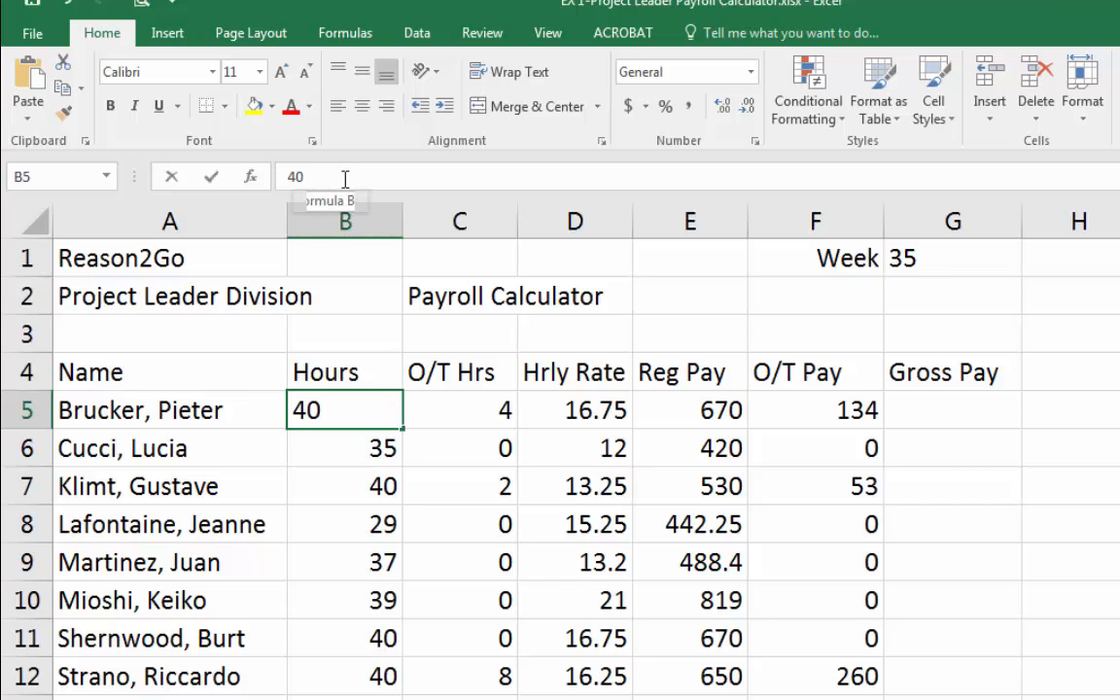
pyautogui.write('something')
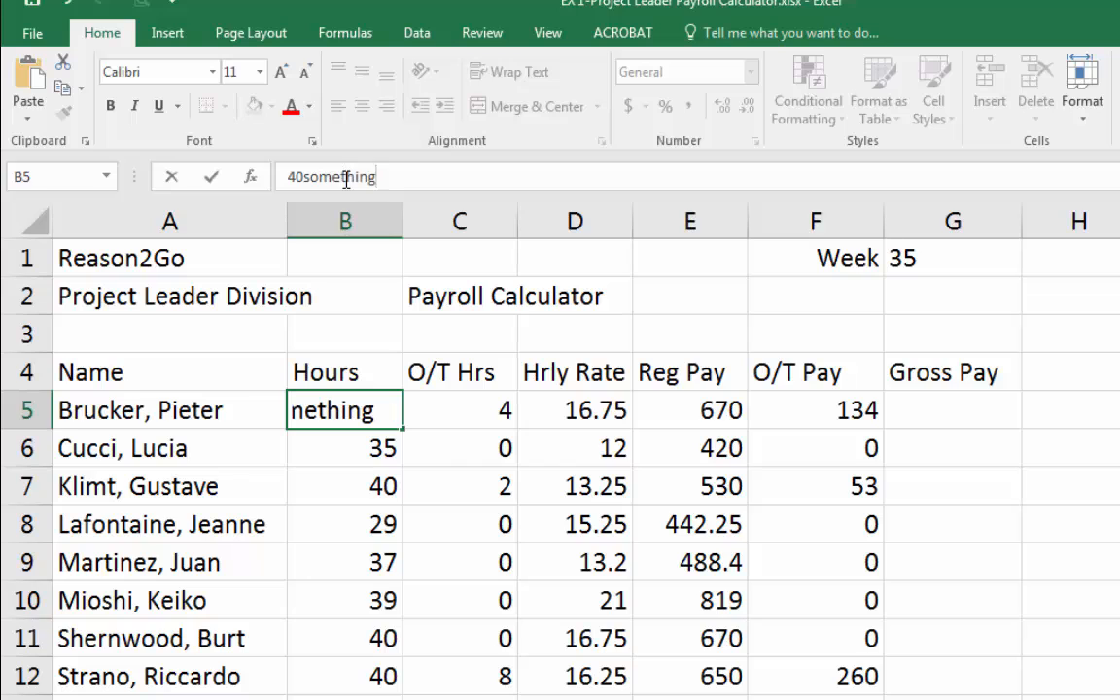
pyautogui.press('Return')
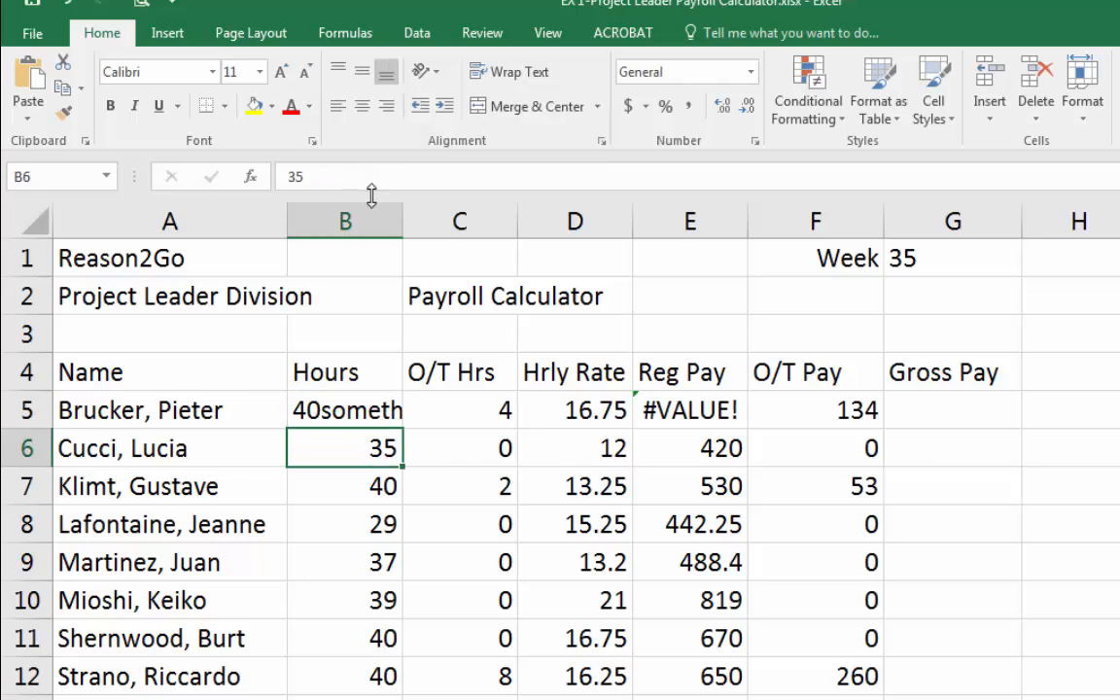
# Autofit column B to fit the text entry in B5.
pyautogui.moveTo(400, 224); pyautogui.dragTo(400, 224)
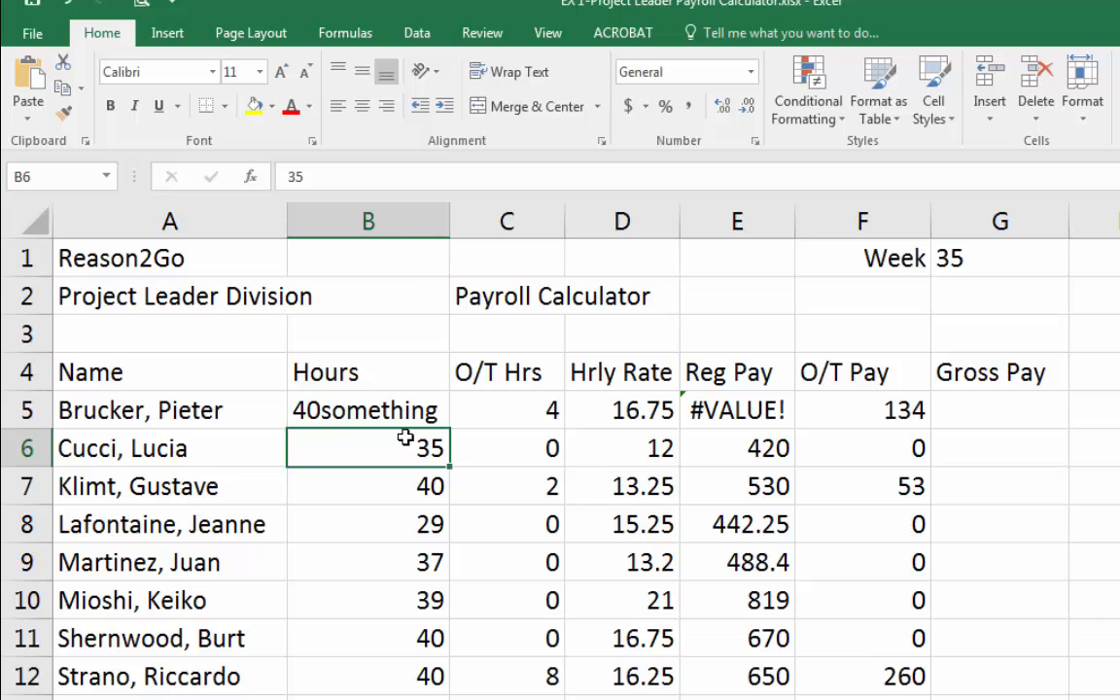
pyautogui.click(389, 407)
pyautogui.click(387, 450)
pyautogui.click(389, 409)
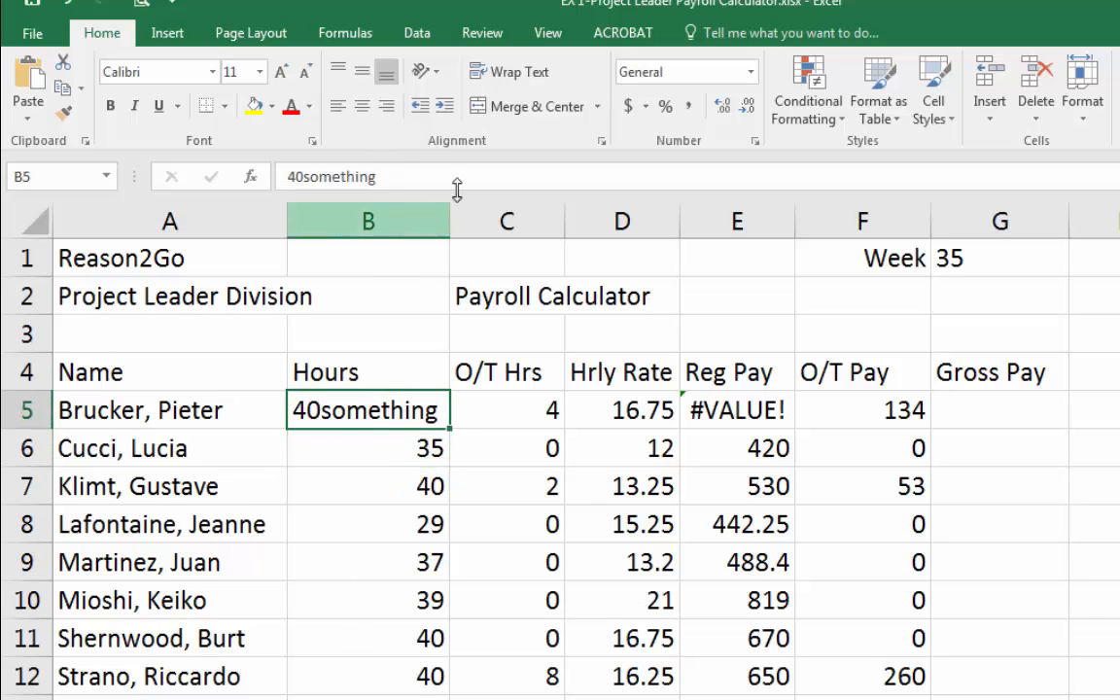
# Edit the B5 entry in the formula bar so it reads 40 banana.
pyautogui.click(391, 176)
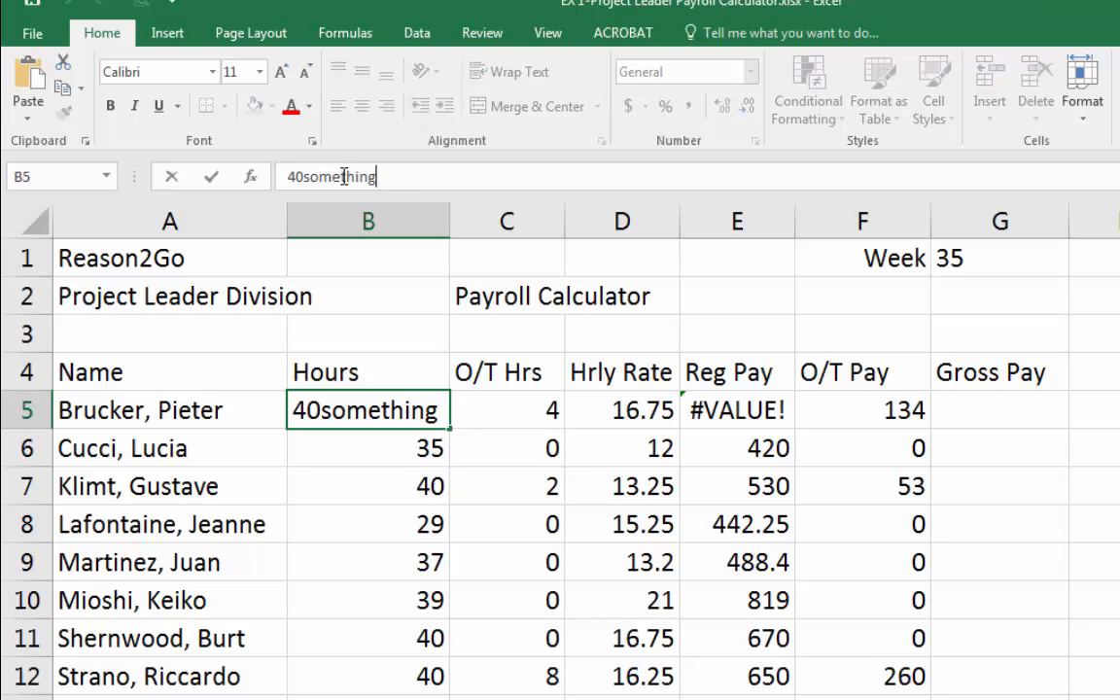
pyautogui.click(287, 176)
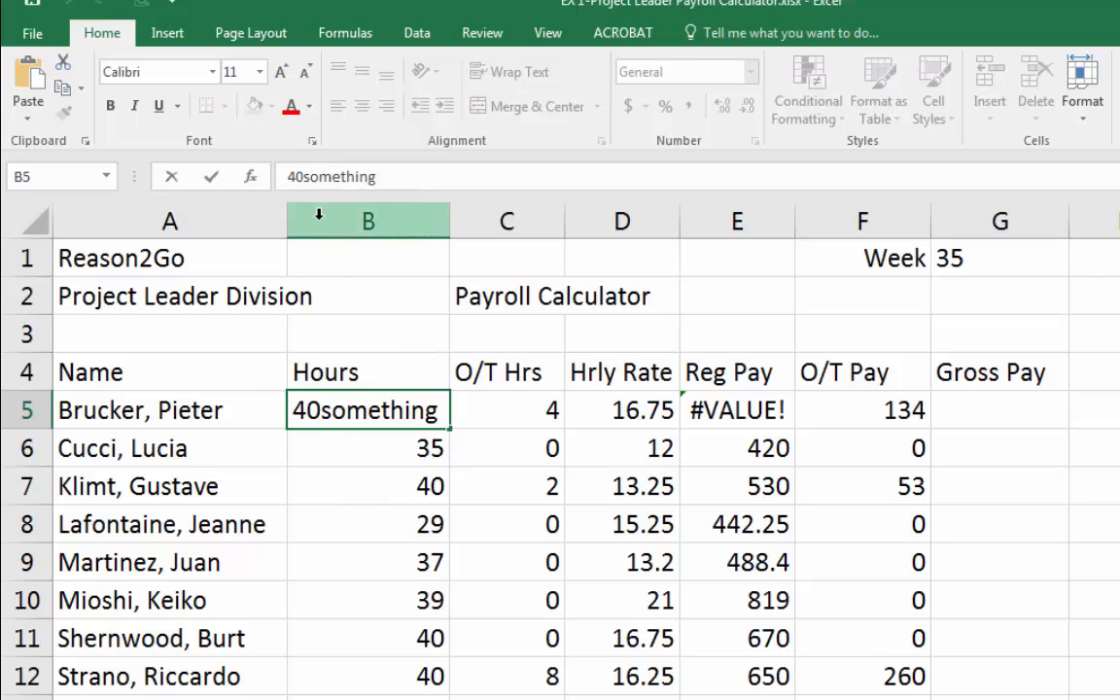
pyautogui.moveTo(303, 177); pyautogui.dragTo(460, 179)
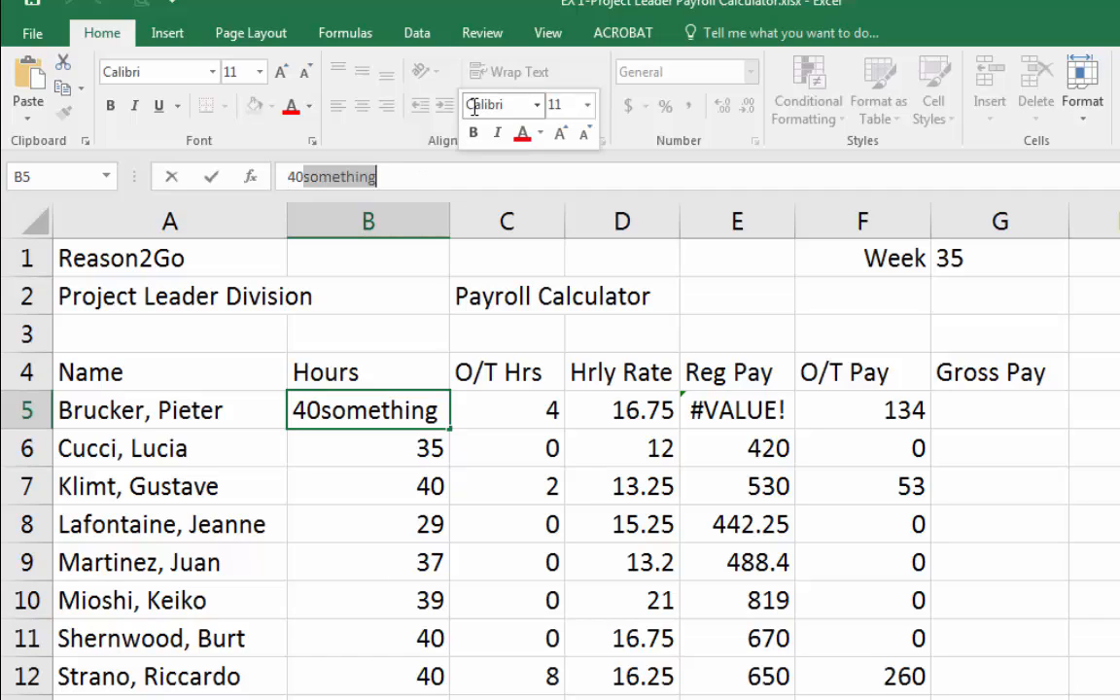
pyautogui.write('babab')
pyautogui.press('BackSpace')
pyautogui.press('BackSpace')
pyautogui.press('BackSpace')
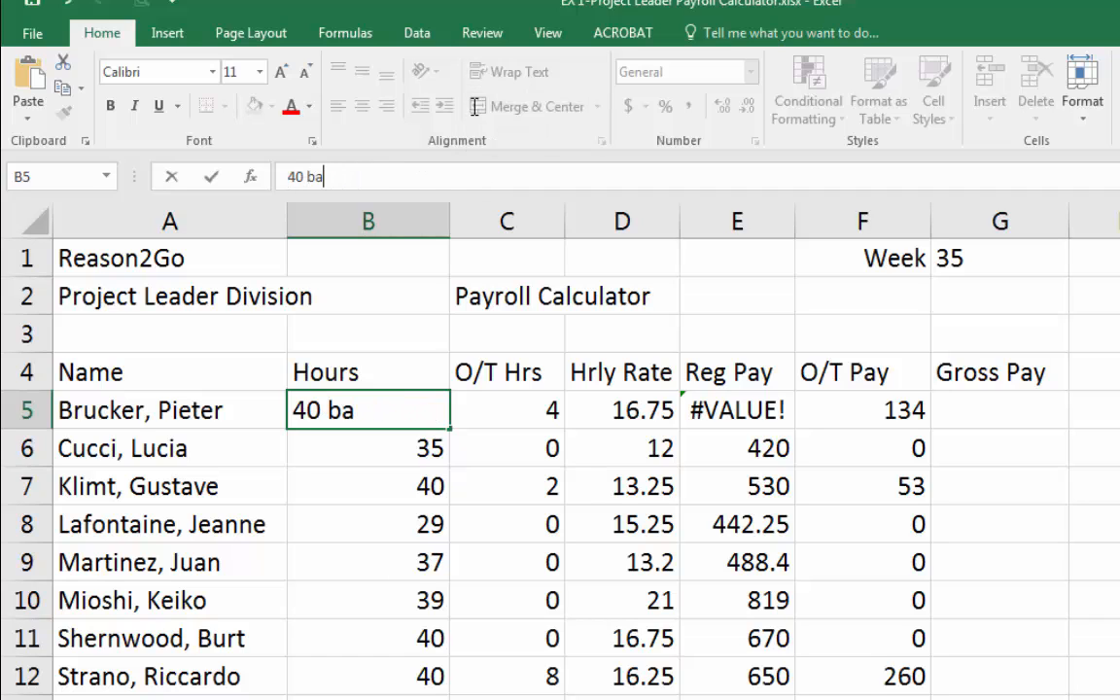
pyautogui.write('nana')
pyautogui.press('Return')
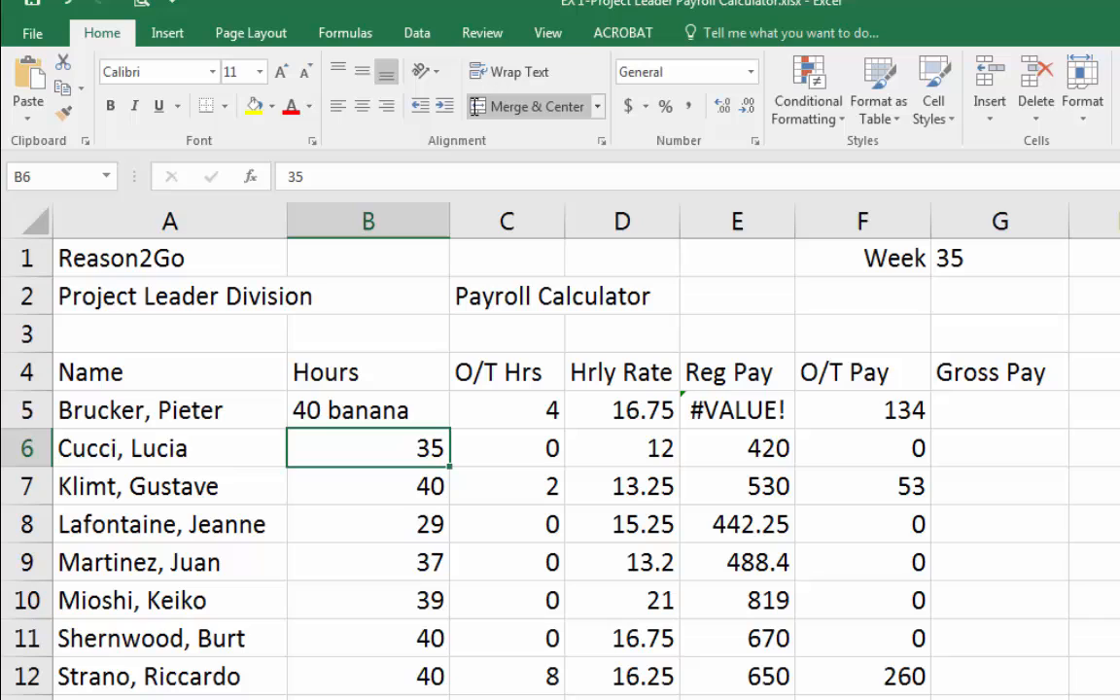
# Set the hours in B5 back to 40 and narrow column B again.
pyautogui.click(301, 408)
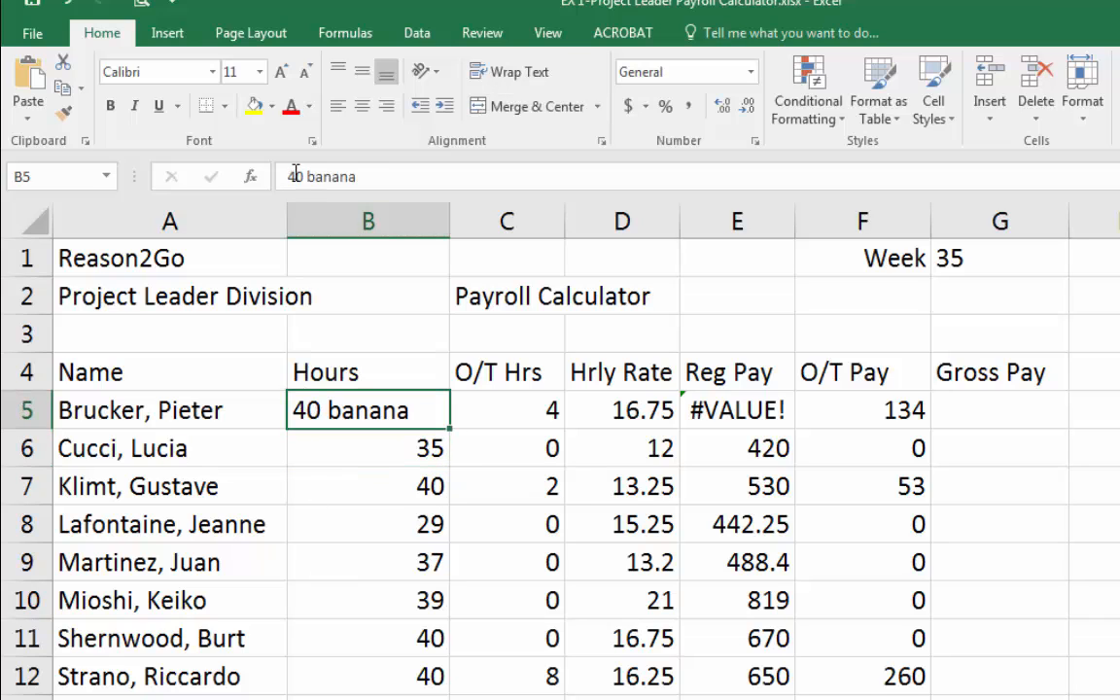
pyautogui.moveTo(284, 177); pyautogui.dragTo(457, 161)
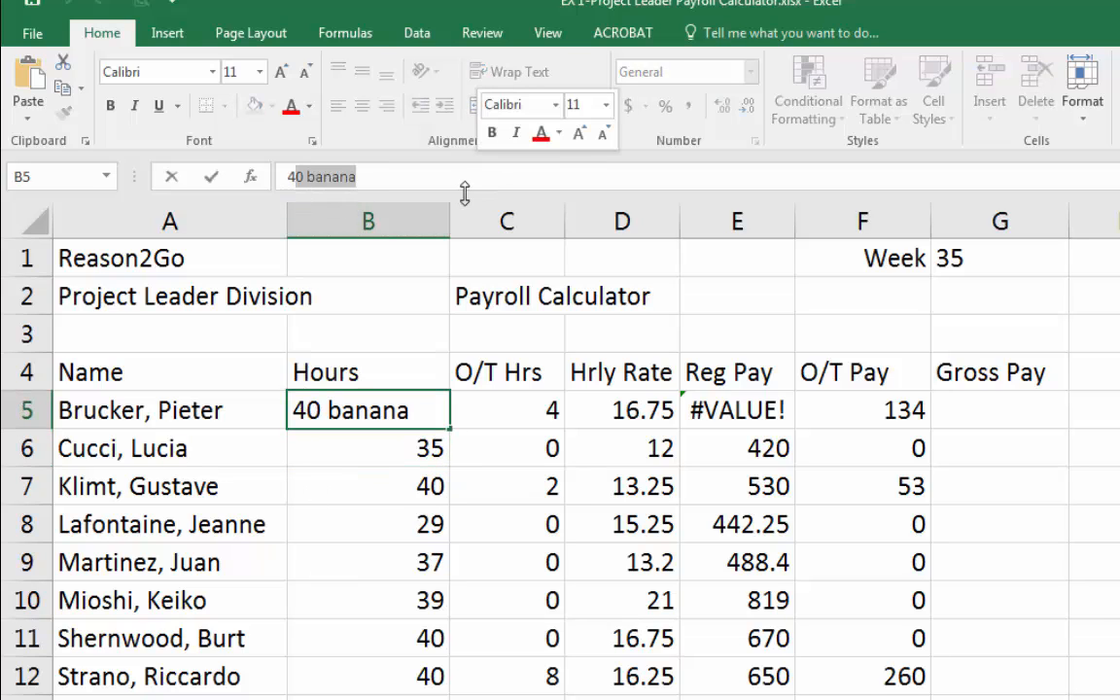
pyautogui.write('40')
pyautogui.press('Return')
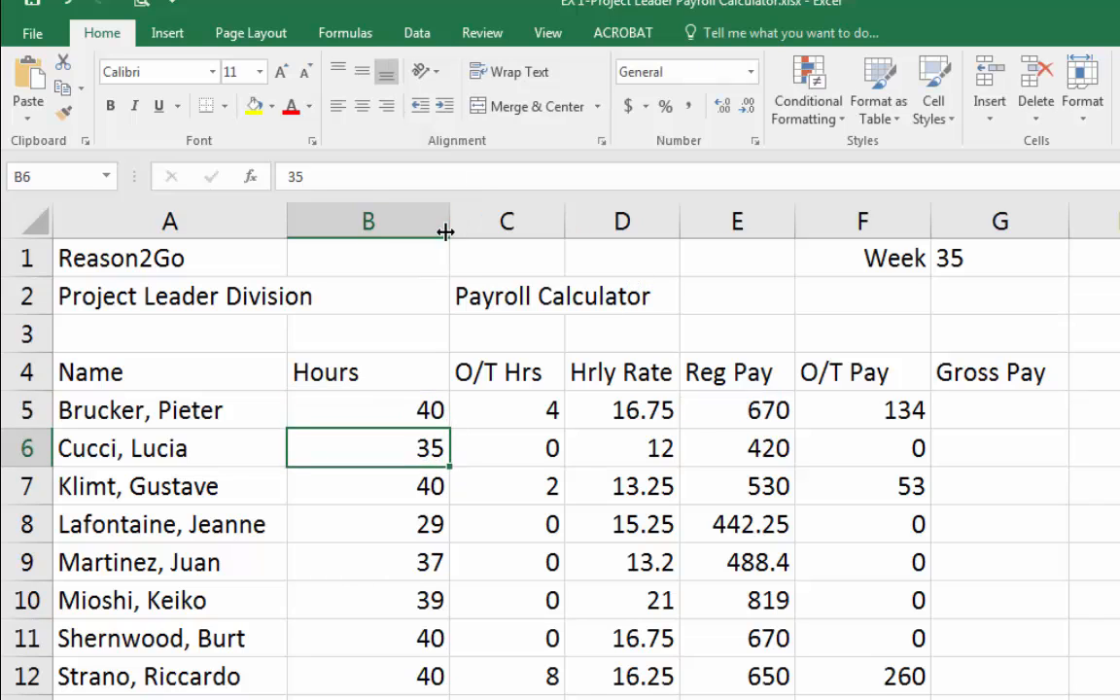
pyautogui.moveTo(445, 232); pyautogui.dragTo(376, 229)
# Move around the payroll table one cell at a time, up, down and sideways, ending at A5.
pyautogui.click(651, 460)
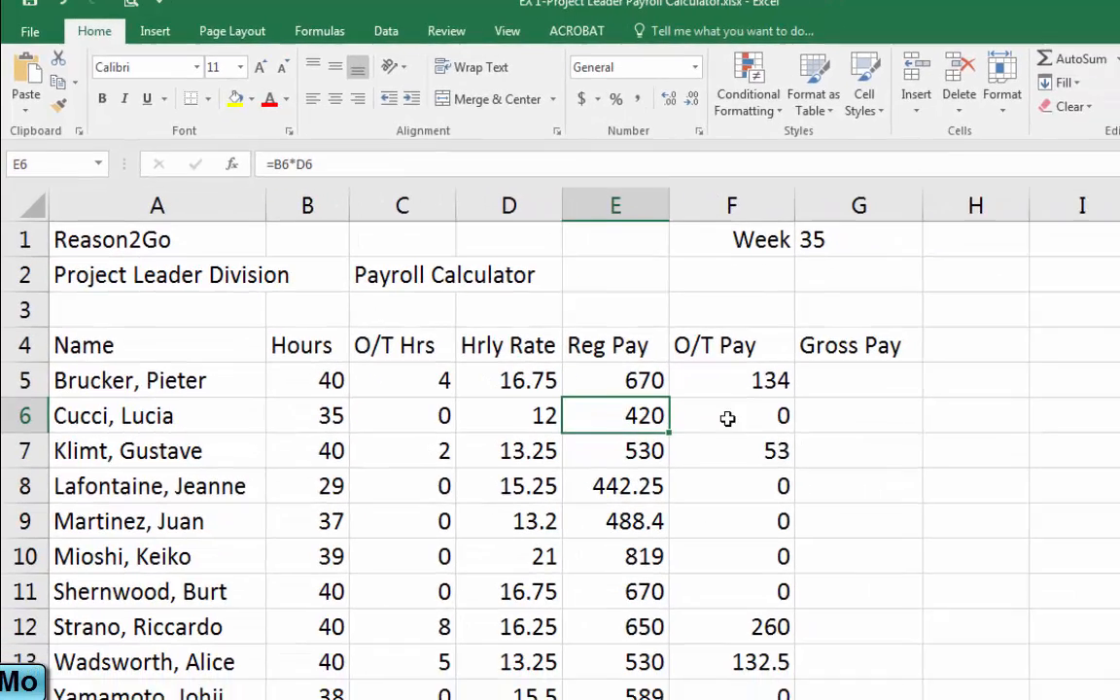
pyautogui.click(786, 449)
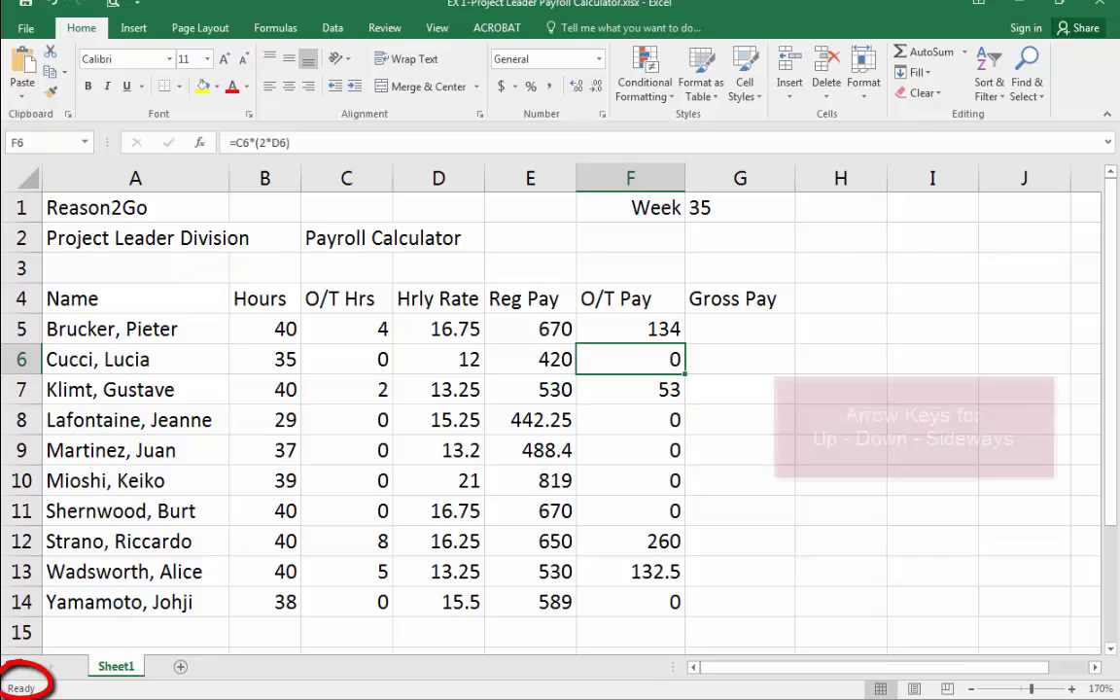
pyautogui.press('Left')
pyautogui.press('Left')
pyautogui.press('Left')
pyautogui.press('Left')
pyautogui.press('Left')
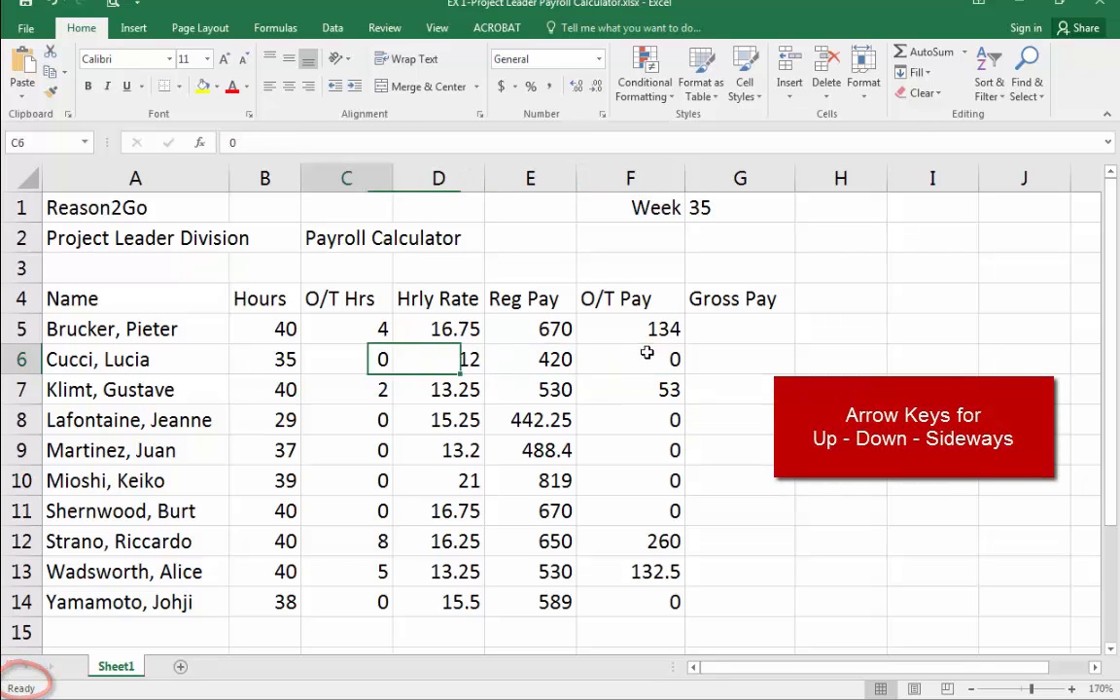
pyautogui.press('Right')
pyautogui.press('Right')
pyautogui.press('Right')
pyautogui.press('Right')
pyautogui.press('Up')
pyautogui.press('Up')
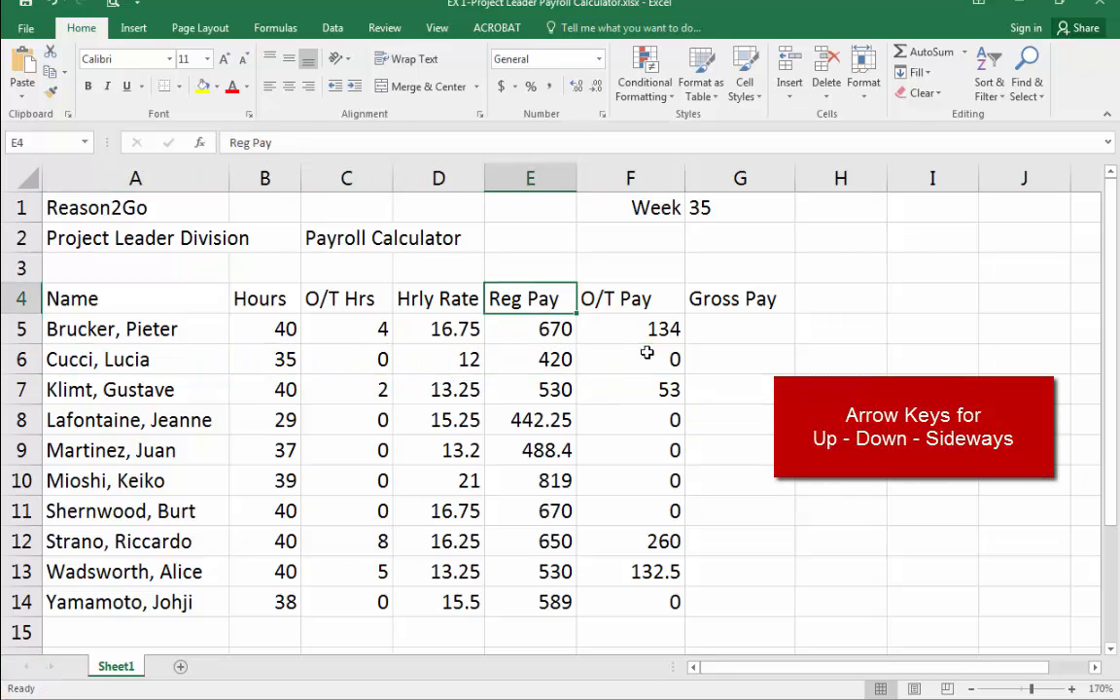
pyautogui.press('Down')
pyautogui.press('Down')
pyautogui.press('Down')
pyautogui.press('Left')
pyautogui.press('Down')
pyautogui.press('Down')
pyautogui.press('Down')
pyautogui.press('Right')
pyautogui.press('Left')
pyautogui.press('Left')
pyautogui.press('Up')
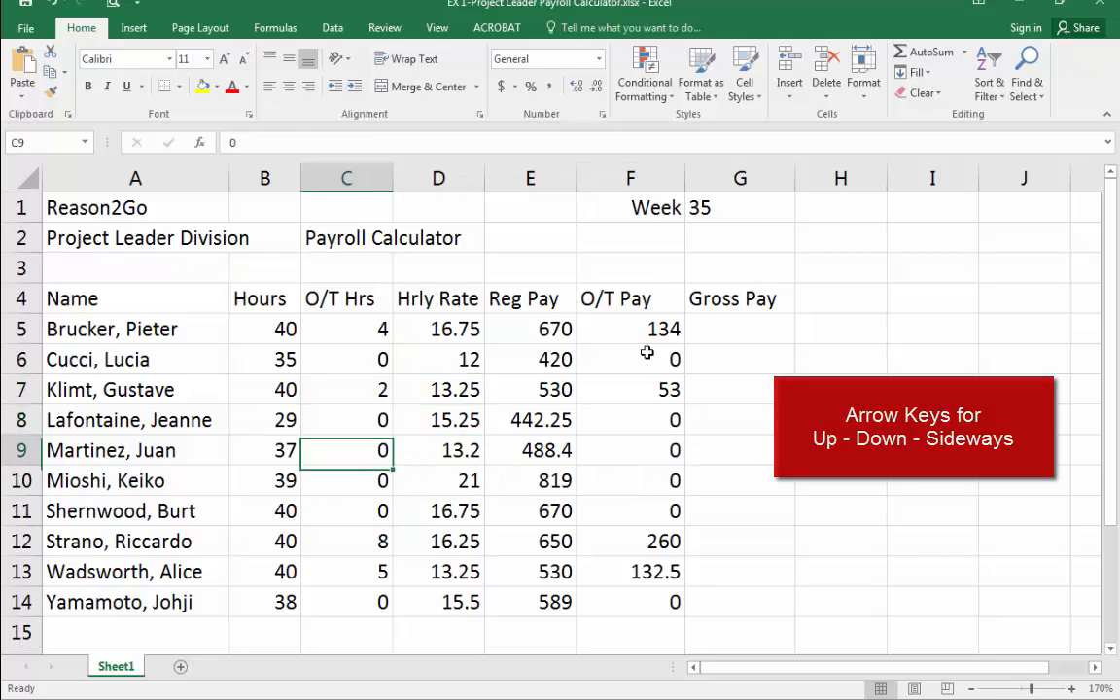
pyautogui.press('Up')
pyautogui.press('Up')
pyautogui.press('Down')
pyautogui.press('Down')
pyautogui.press('Left')
pyautogui.press('Left')
pyautogui.press('Up')
pyautogui.press('Right')
pyautogui.press('Up')
pyautogui.press('Up')
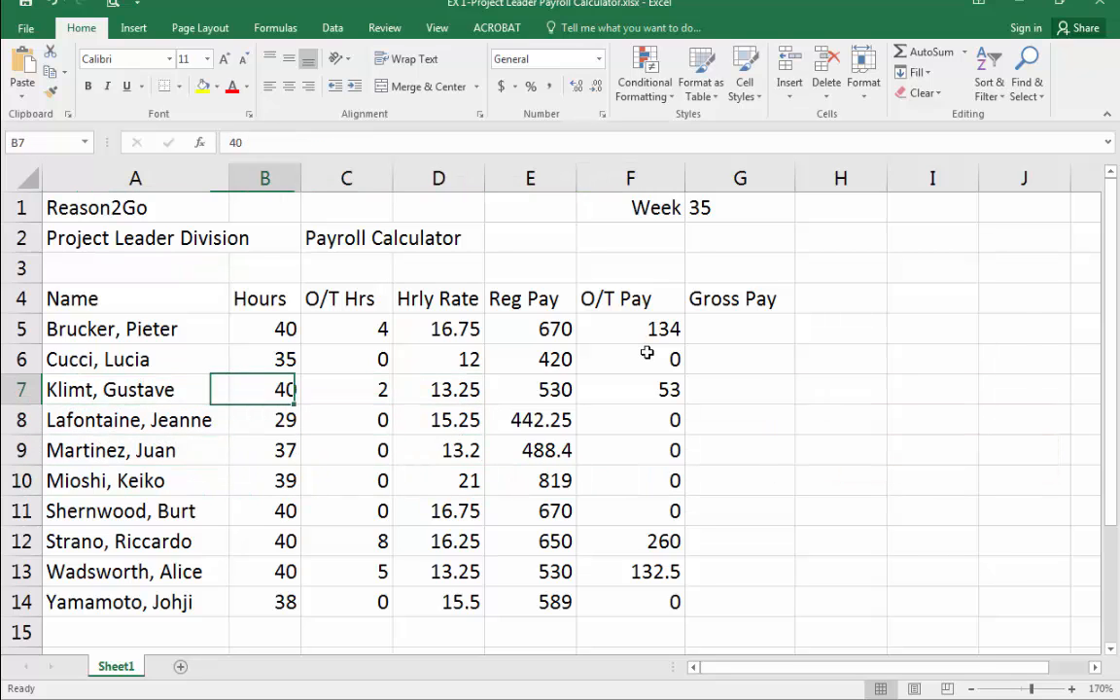
pyautogui.press('Right')
pyautogui.press('Right')
pyautogui.press('Up')
pyautogui.press('Up')
pyautogui.press('Left')
pyautogui.press('Left')
pyautogui.press('Left')
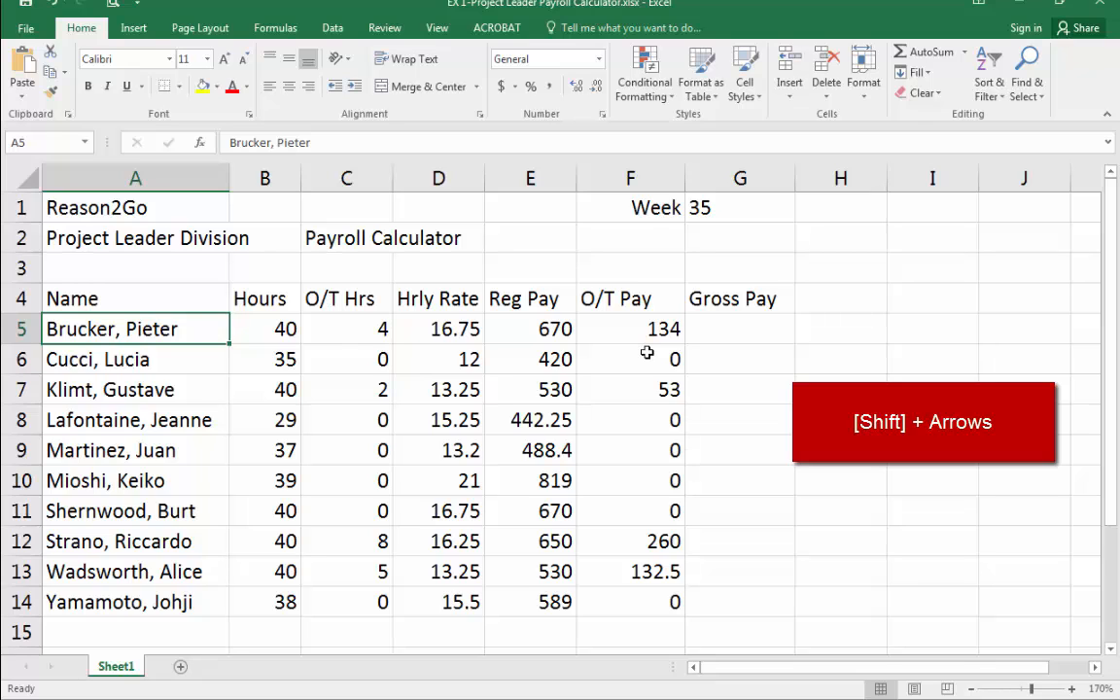
# Extend the selection from A5 across and down the payroll table, then shrink it back to A5.
pyautogui.hotkey('shift', 'Right')
pyautogui.hotkey('shift', 'Right')
pyautogui.hotkey('shift', 'Right')
pyautogui.hotkey('shift', 'Right')
pyautogui.hotkey('shift', 'Right')
pyautogui.hotkey('shift', 'Left')
pyautogui.hotkey('shift', 'Left')
pyautogui.hotkey('shift', 'Left')
pyautogui.hotkey('shift', 'Down')
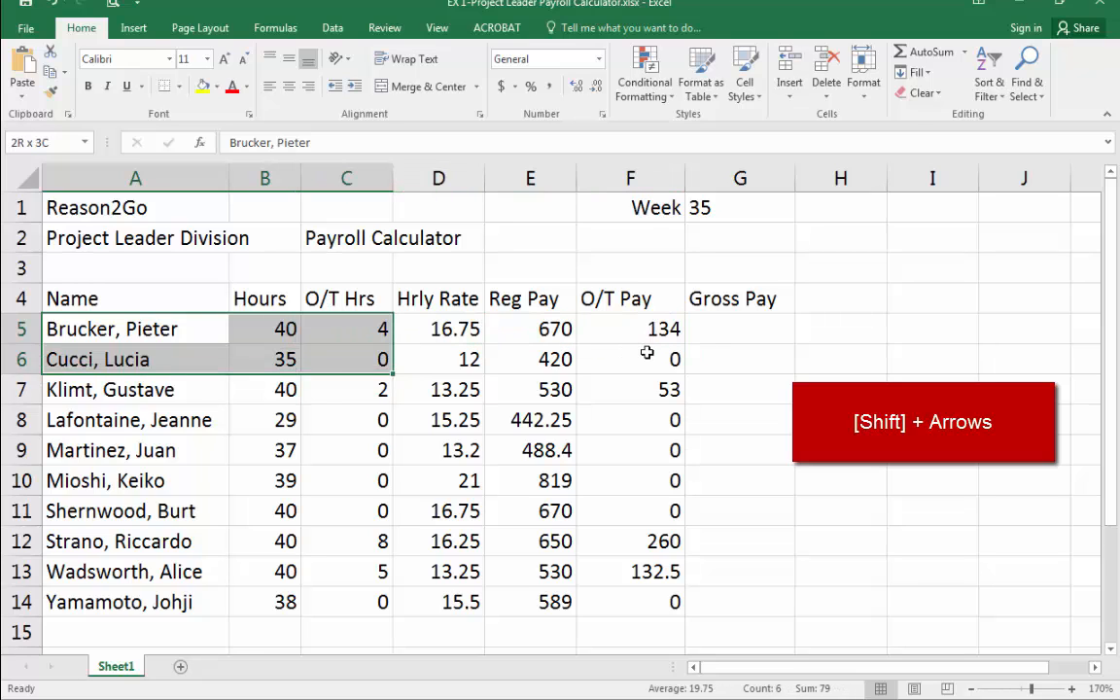
pyautogui.hotkey('shift', 'Down')
pyautogui.hotkey('shift', 'Down')
pyautogui.hotkey('shift', 'Down')
pyautogui.hotkey('shift', 'Down')
pyautogui.hotkey('shift', 'Down')
pyautogui.hotkey('shift', 'Down')
pyautogui.hotkey('shift', 'Right')
pyautogui.hotkey('shift', 'Right')
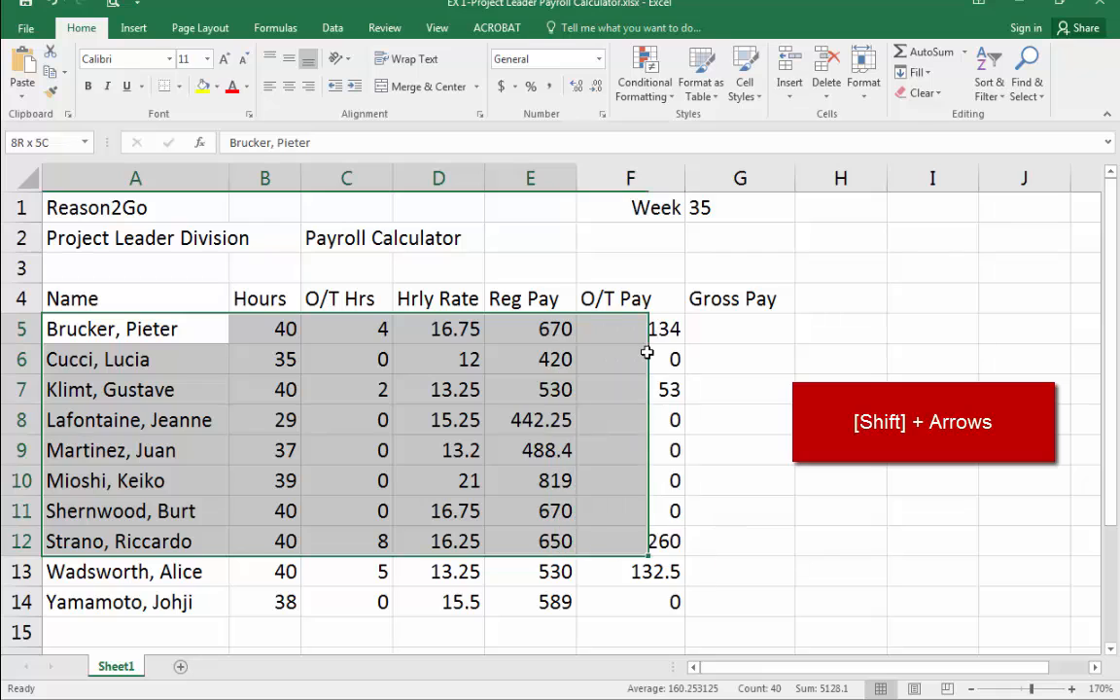
pyautogui.hotkey('shift', 'Right')
pyautogui.hotkey('shift', 'Left')
pyautogui.hotkey('shift', 'Left')
pyautogui.hotkey('shift', 'Up')
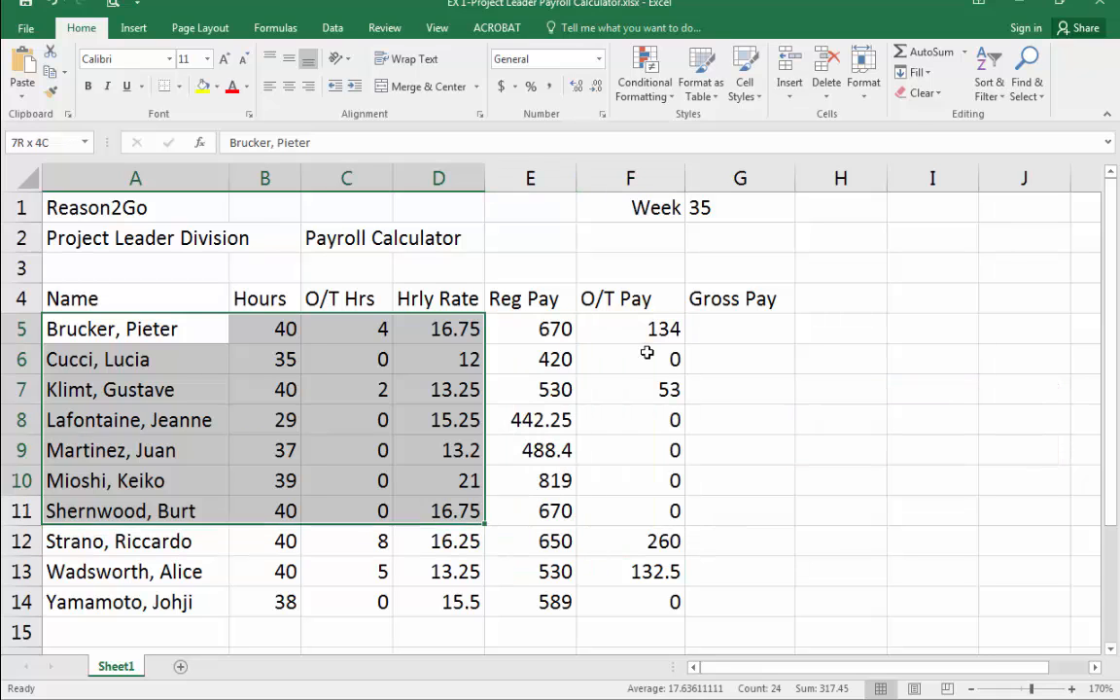
pyautogui.hotkey('shift', 'Up')
pyautogui.hotkey('shift', 'Up')
pyautogui.hotkey('shift', 'Up')
pyautogui.hotkey('shift', 'Up')
pyautogui.hotkey('shift', 'Up')
pyautogui.hotkey('shift', 'Up')
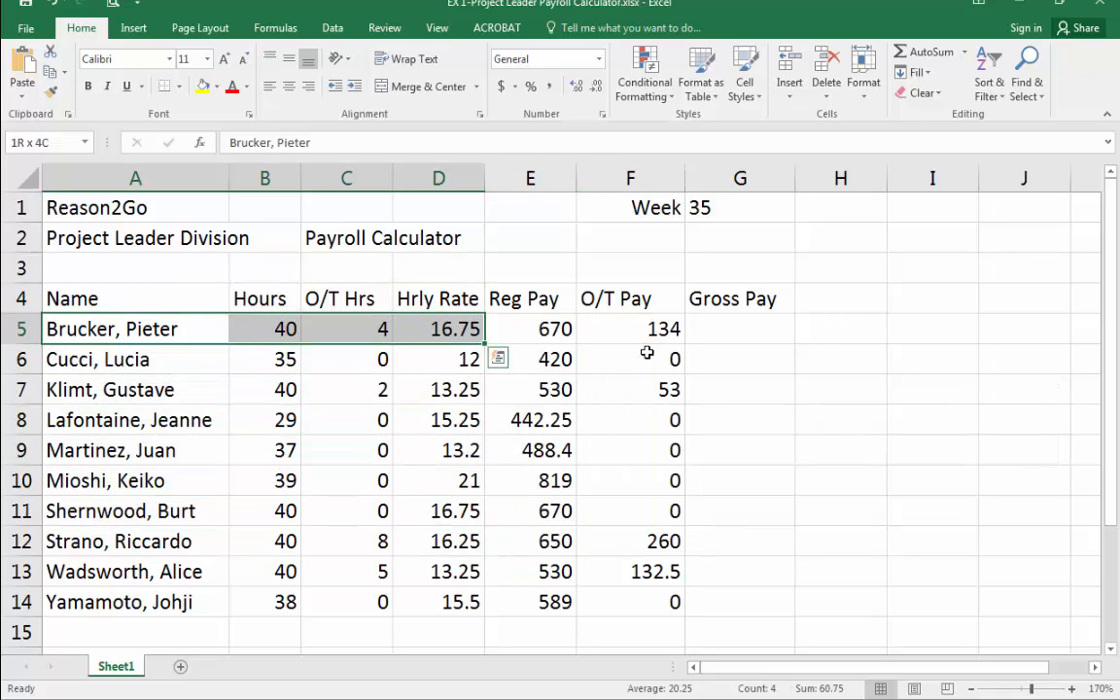
pyautogui.hotkey('shift', 'Left')
pyautogui.hotkey('shift', 'Left')
pyautogui.hotkey('shift', 'Left')
# Navigate to A4, then jump to the last and first entries of the Name column.
pyautogui.press('Up')
pyautogui.press('Down')
pyautogui.press('Down')
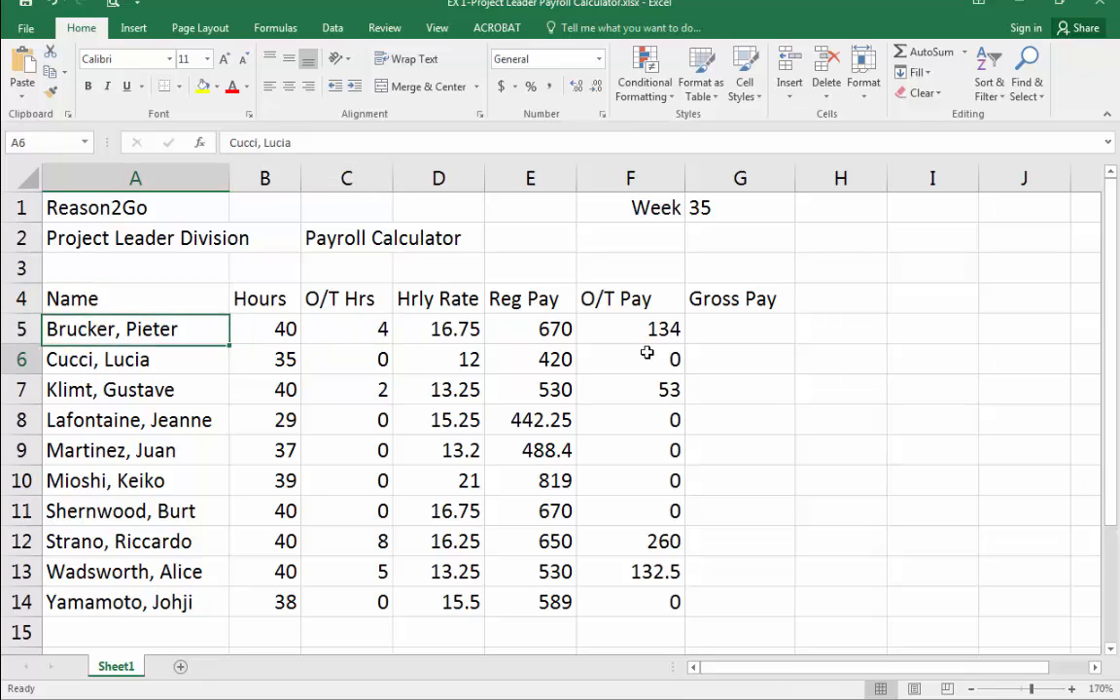
pyautogui.press('Right')
pyautogui.press('Right')
pyautogui.press('Up')
pyautogui.press('Up')
pyautogui.press('Left')
pyautogui.press('Left')
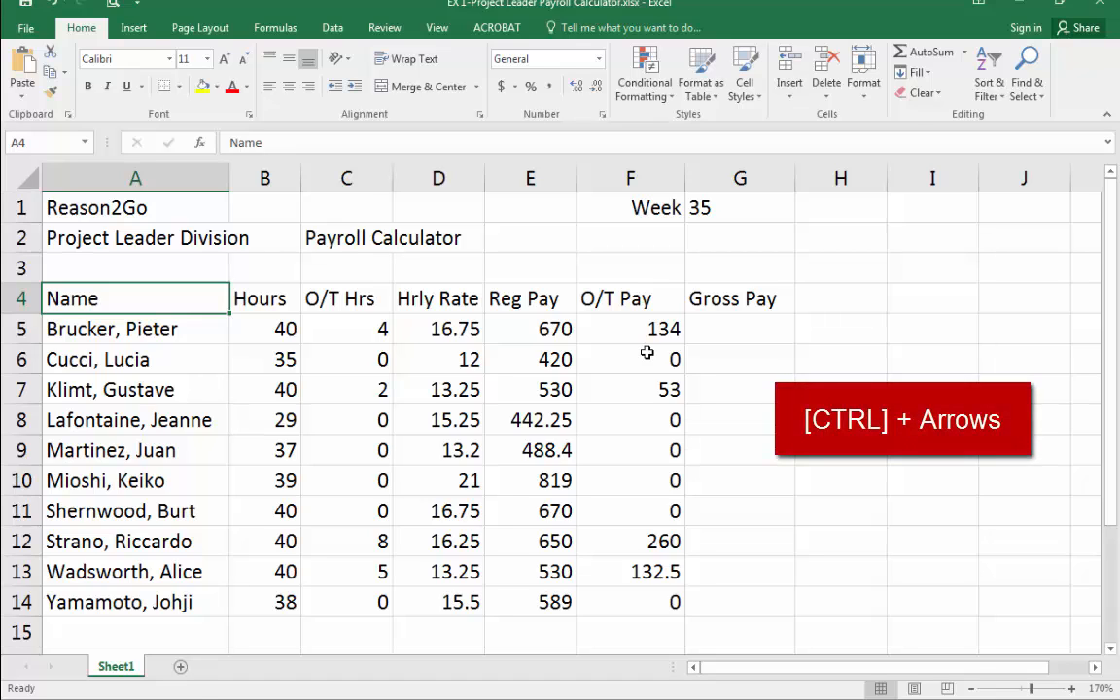
pyautogui.hotkey('ctrl', 'Down')
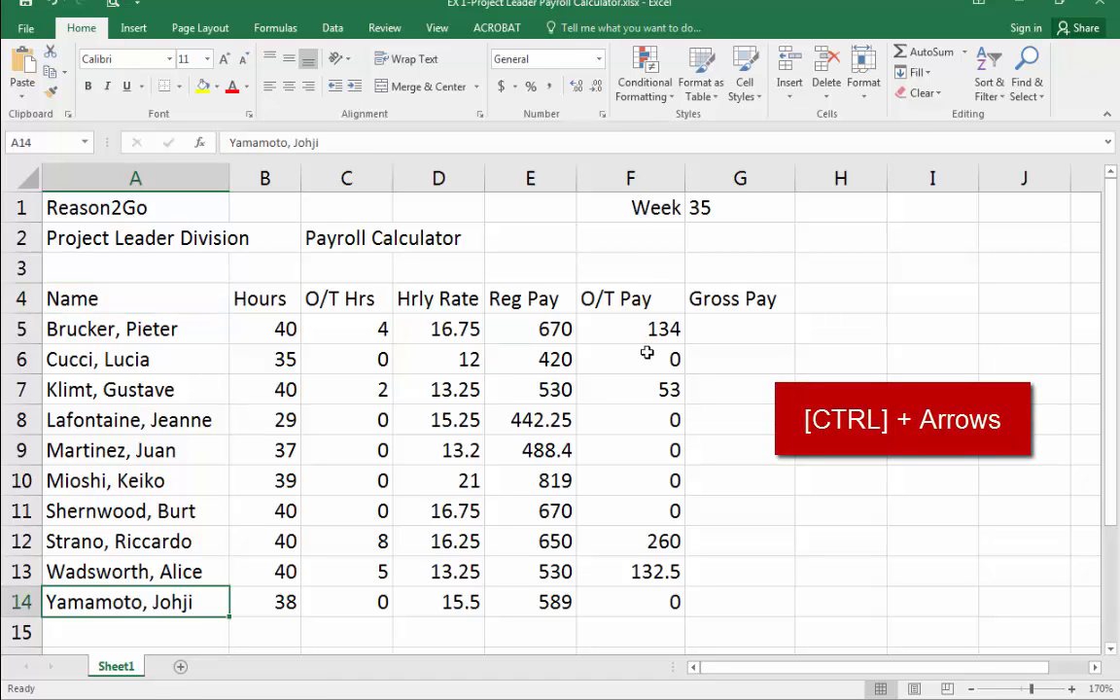
pyautogui.hotkey('ctrl', 'Up')
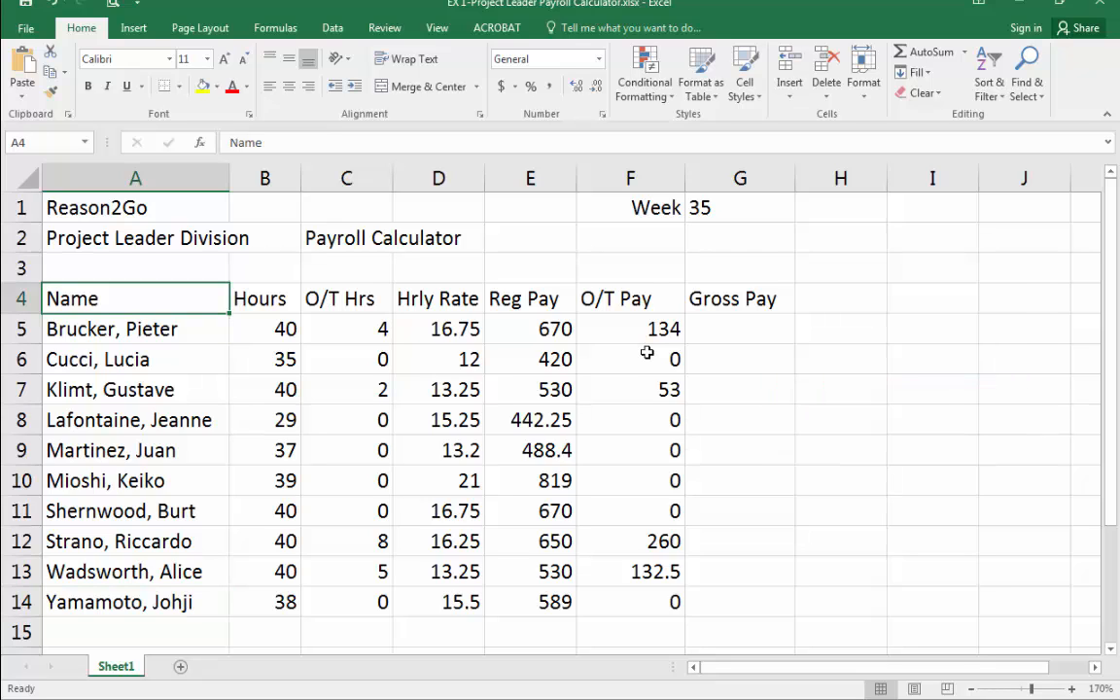
# Jump to the last name in column A, across to the table's edge, up to Gross Pay, then to the worksheet's last row and back to G4.
pyautogui.hotkey('ctrl', 'Down')
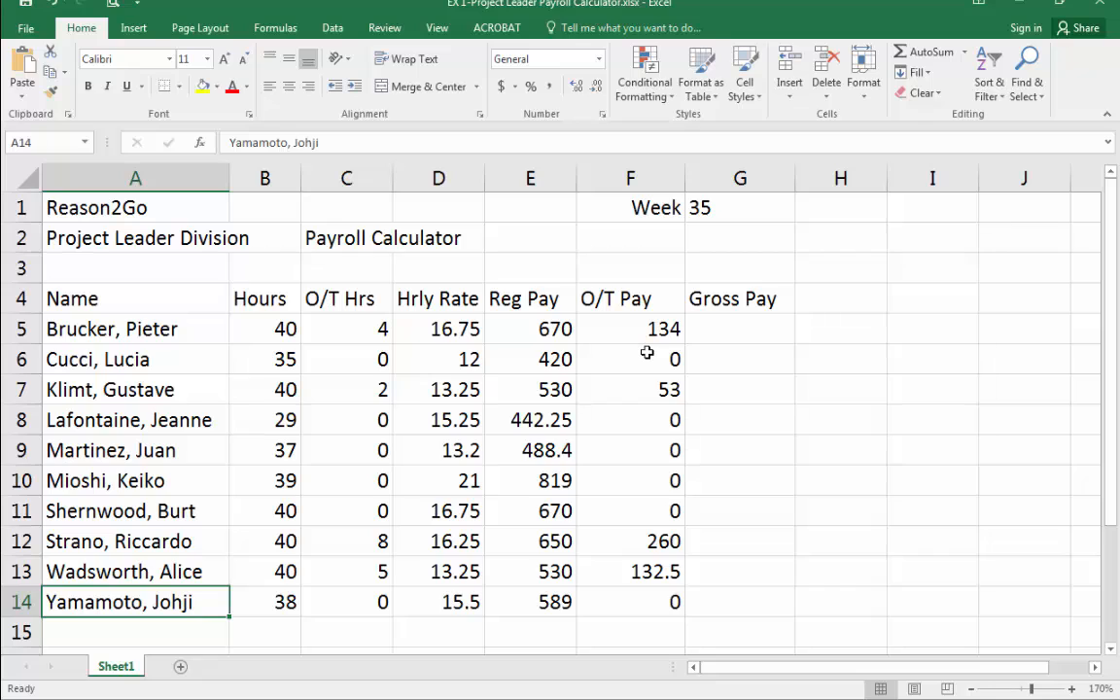
pyautogui.hotkey('ctrl', 'Right')
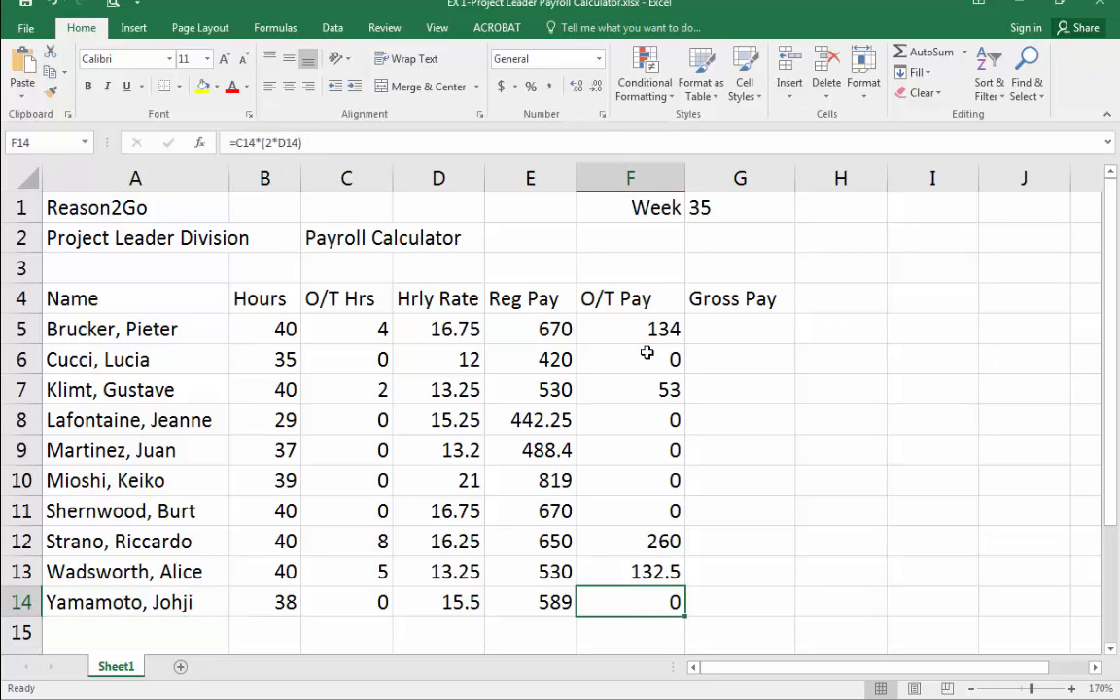
pyautogui.press('Right')
pyautogui.hotkey('ctrl', 'Up')
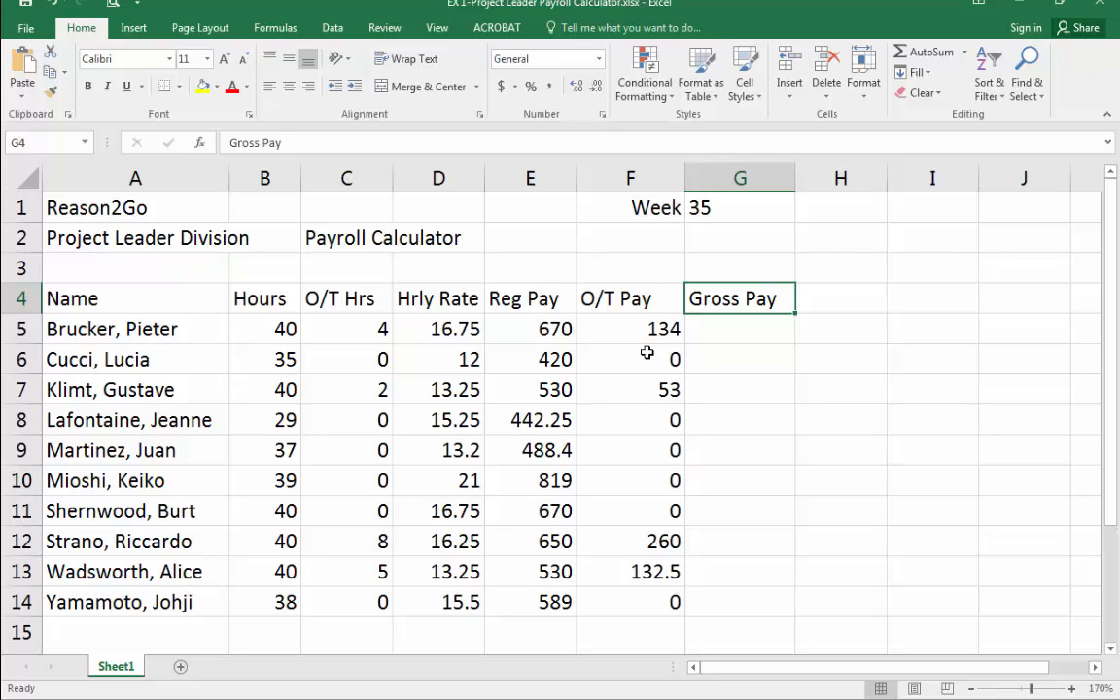
pyautogui.press('Right')
pyautogui.press('Left')
pyautogui.hotkey('ctrl', 'Down')
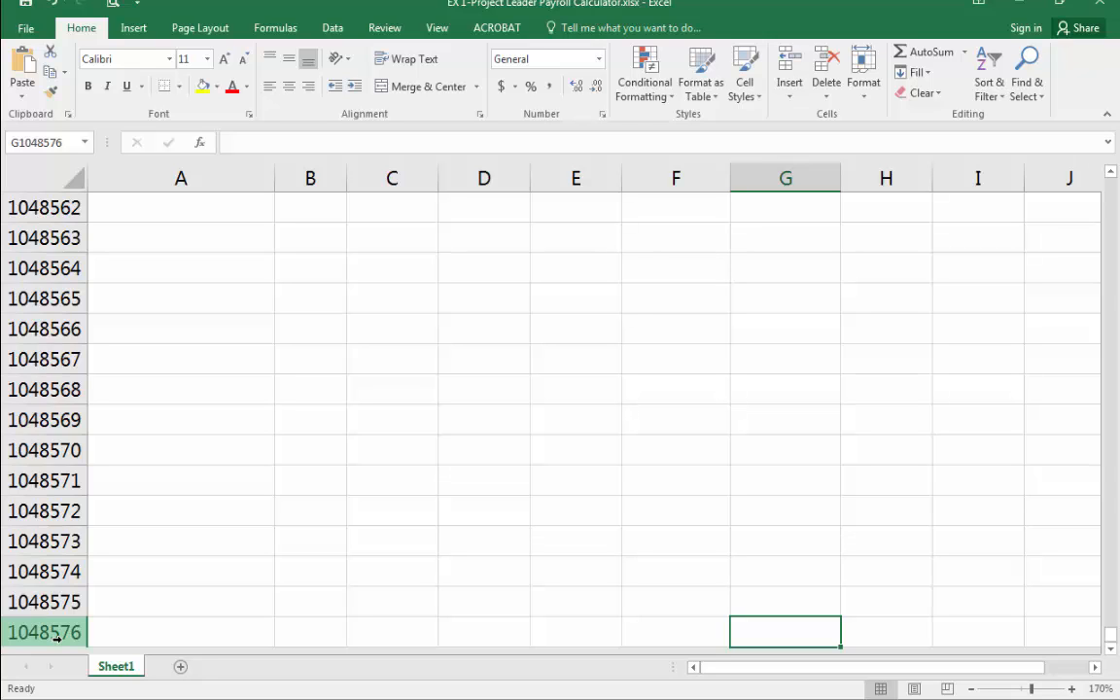
pyautogui.hotkey('ctrl', 'Up')
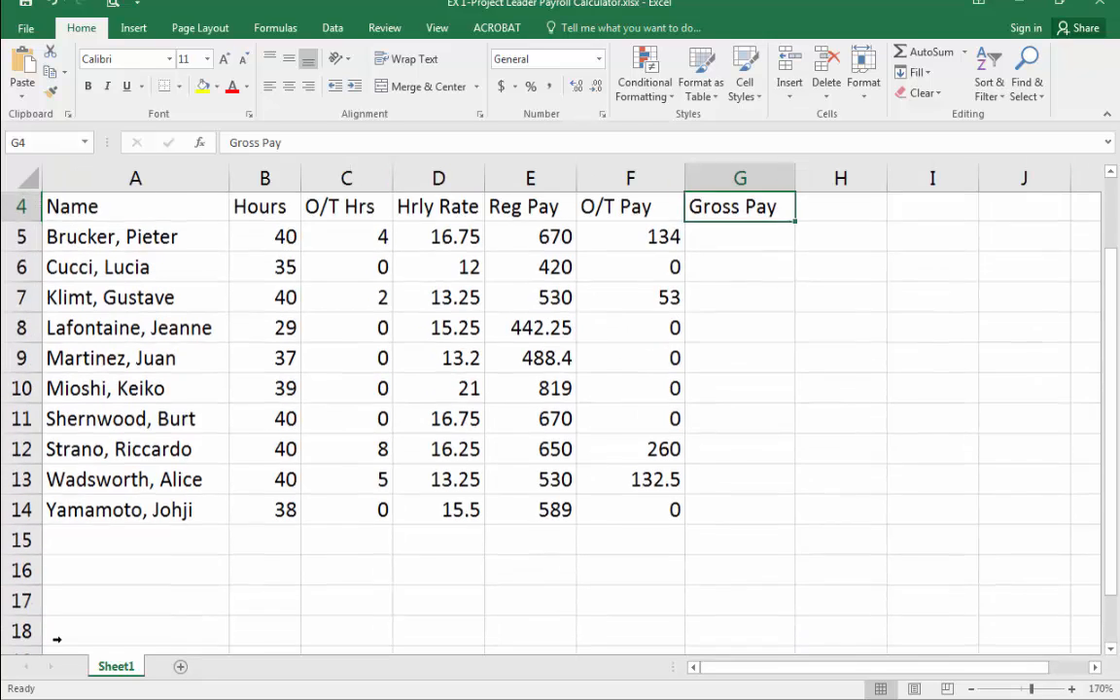
# Move up and down one cell at a time between G1 and G4 in the Gross Pay column.
pyautogui.press('Up')
pyautogui.press('Up')
pyautogui.press('Up')
pyautogui.press('Down')
pyautogui.press('Down')
pyautogui.press('Down')
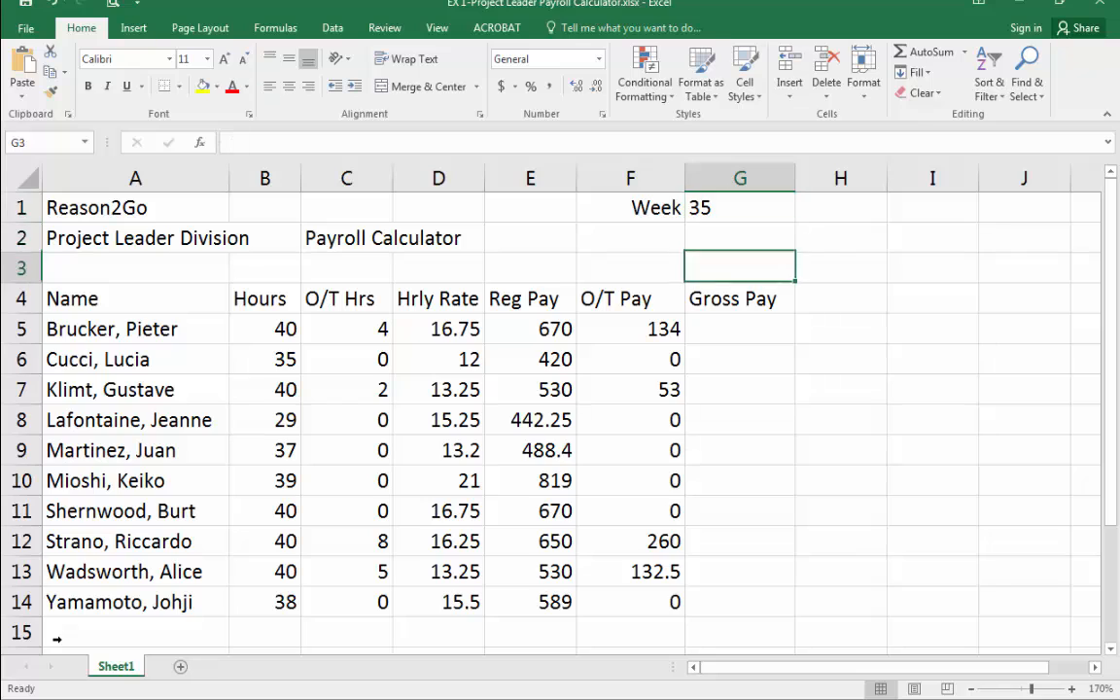
pyautogui.press('Up')
pyautogui.press('Up')
pyautogui.press('Up')
pyautogui.press('Down')
pyautogui.press('Down')
pyautogui.press('Down')
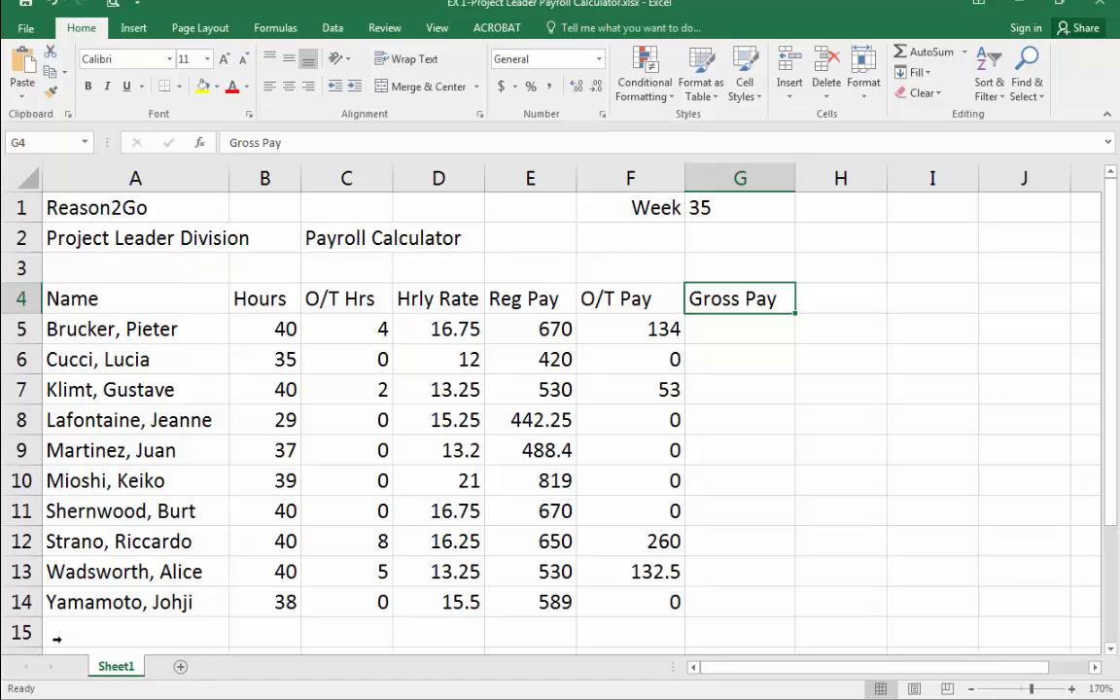
# Jump to the worksheet's last column and back, then step along the header row between A4 and D4.
pyautogui.hotkey('ctrl', 'Right')
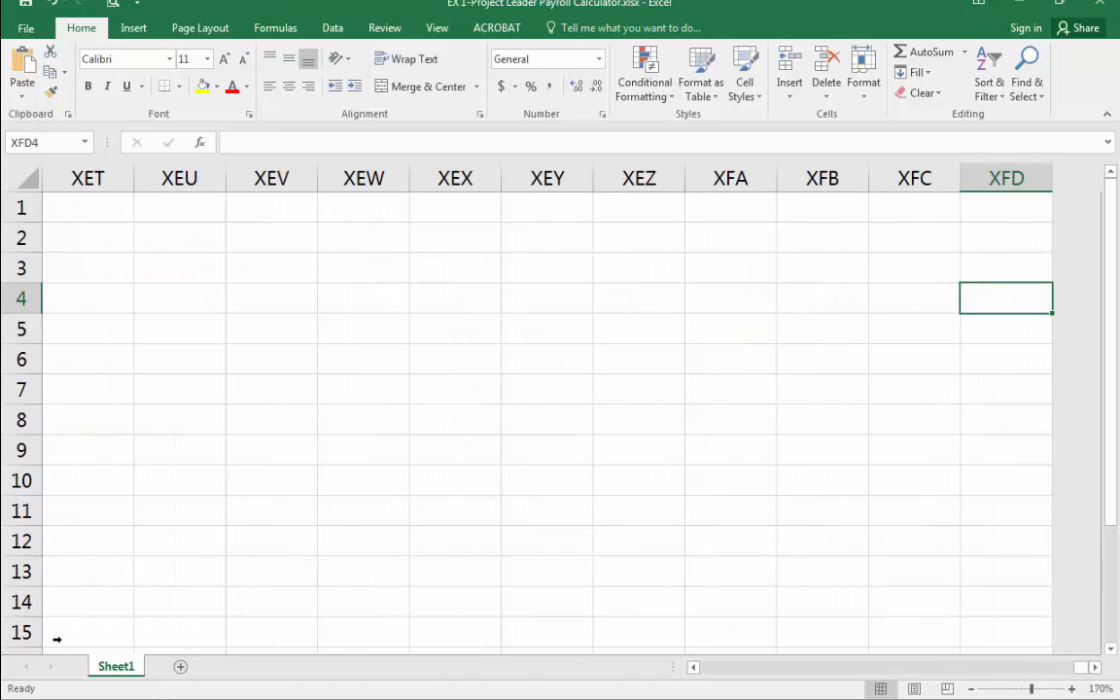
pyautogui.hotkey('ctrl', 'Left')
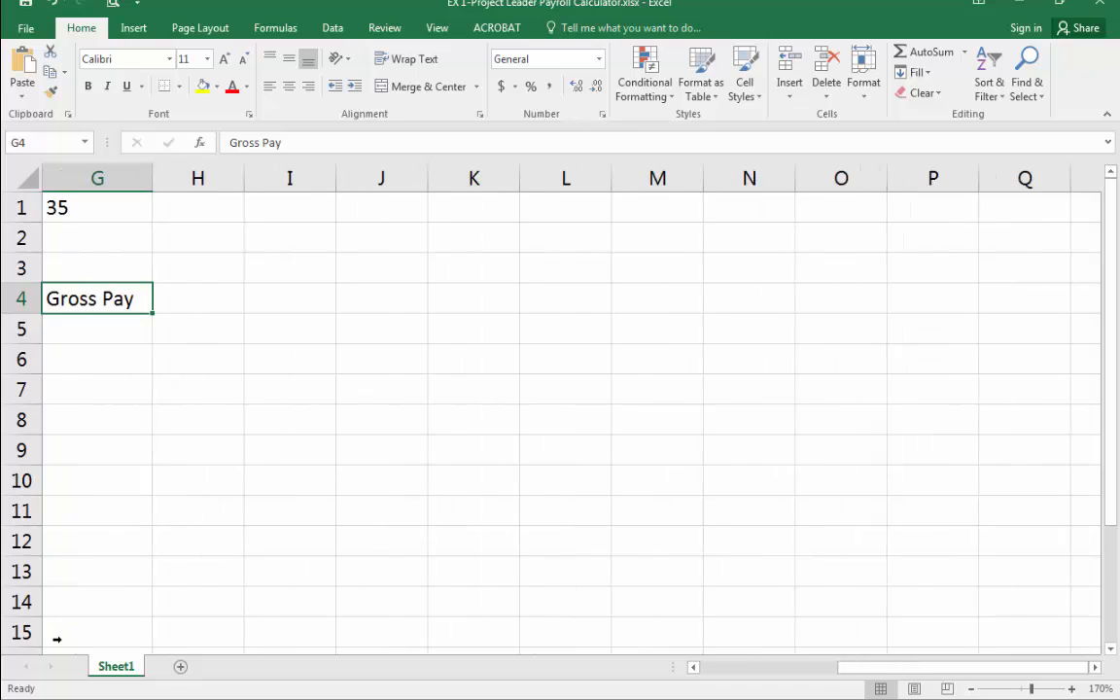
pyautogui.press('Left')
pyautogui.hotkey('ctrl', 'Left')
pyautogui.press('Right')
pyautogui.press('Right')
pyautogui.press('Right')
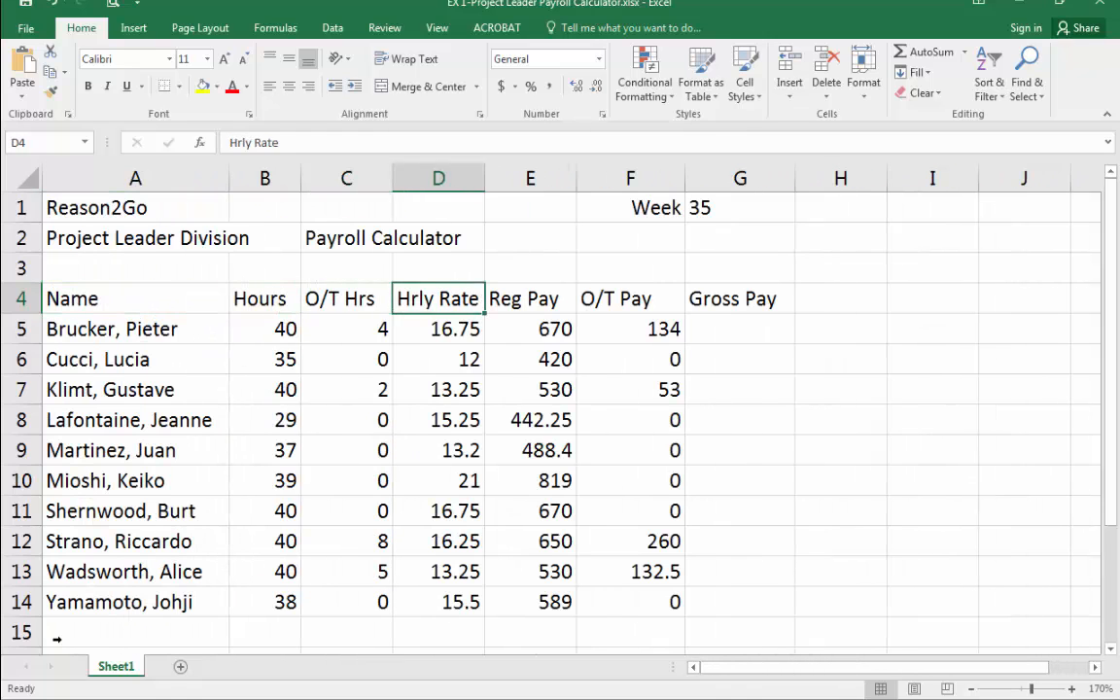
pyautogui.press('Left')
pyautogui.press('Left')
pyautogui.press('Left')
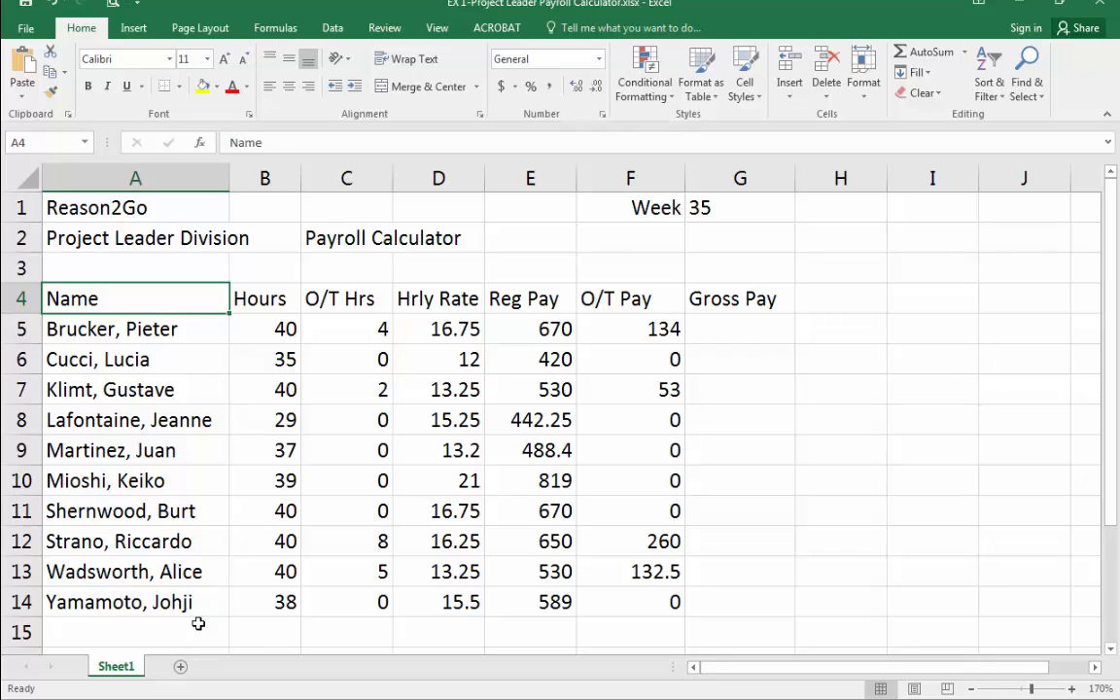
pyautogui.press('Right')
pyautogui.press('Right')
pyautogui.press('Left')
pyautogui.press('Left')
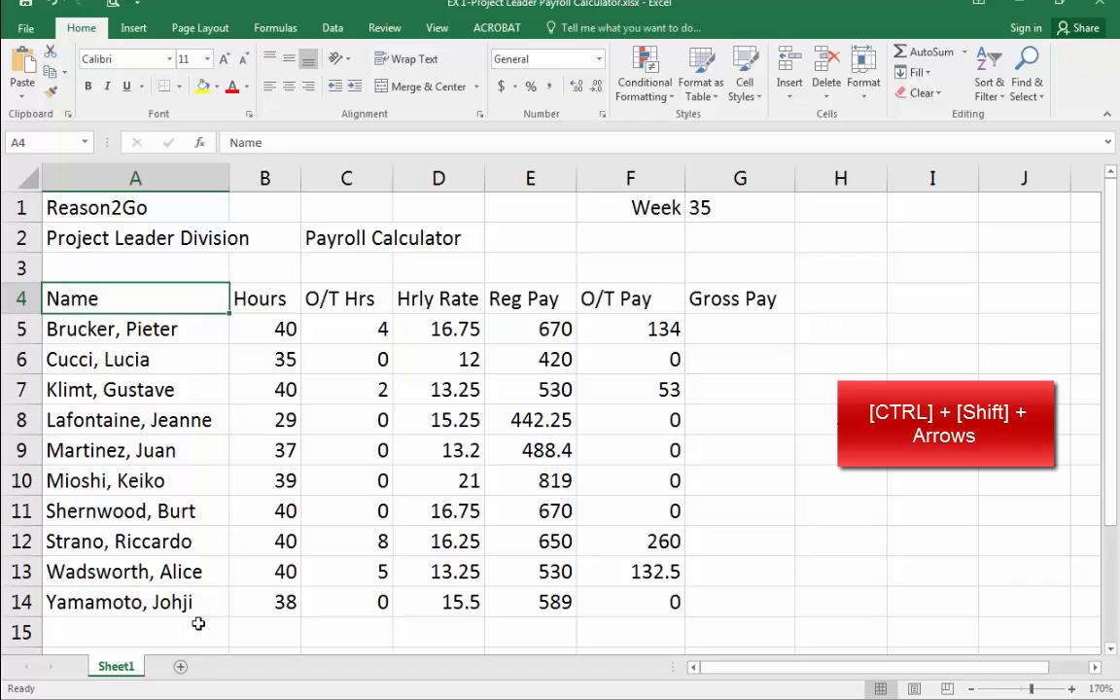
# Extend the selection from A4 to the end of the header row and down through row 14, collapse it, and repeat.
pyautogui.hotkey('ctrl', 'shift', 'Right')
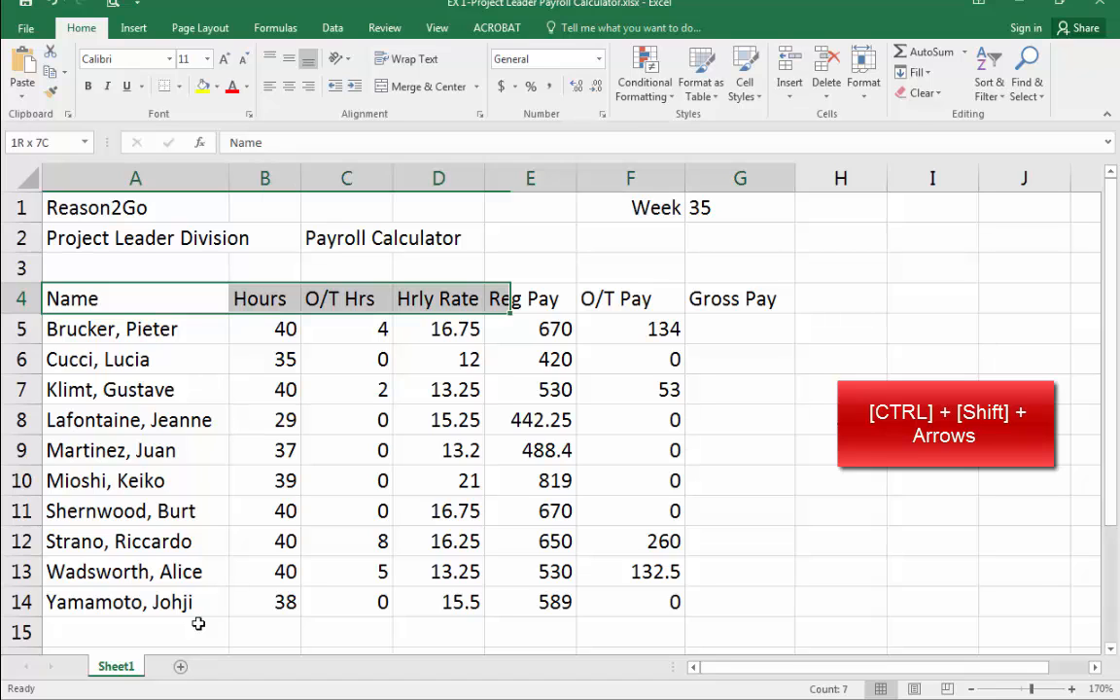
pyautogui.hotkey('ctrl', 'shift', 'Down')
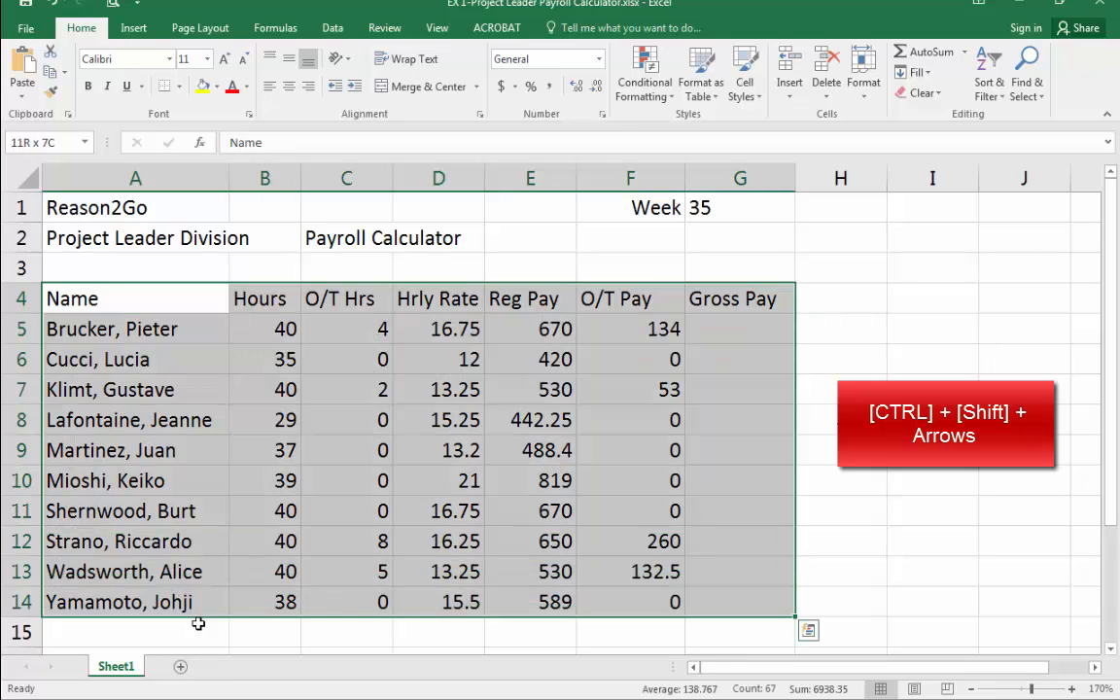
pyautogui.press('Up')
pyautogui.press('Down')
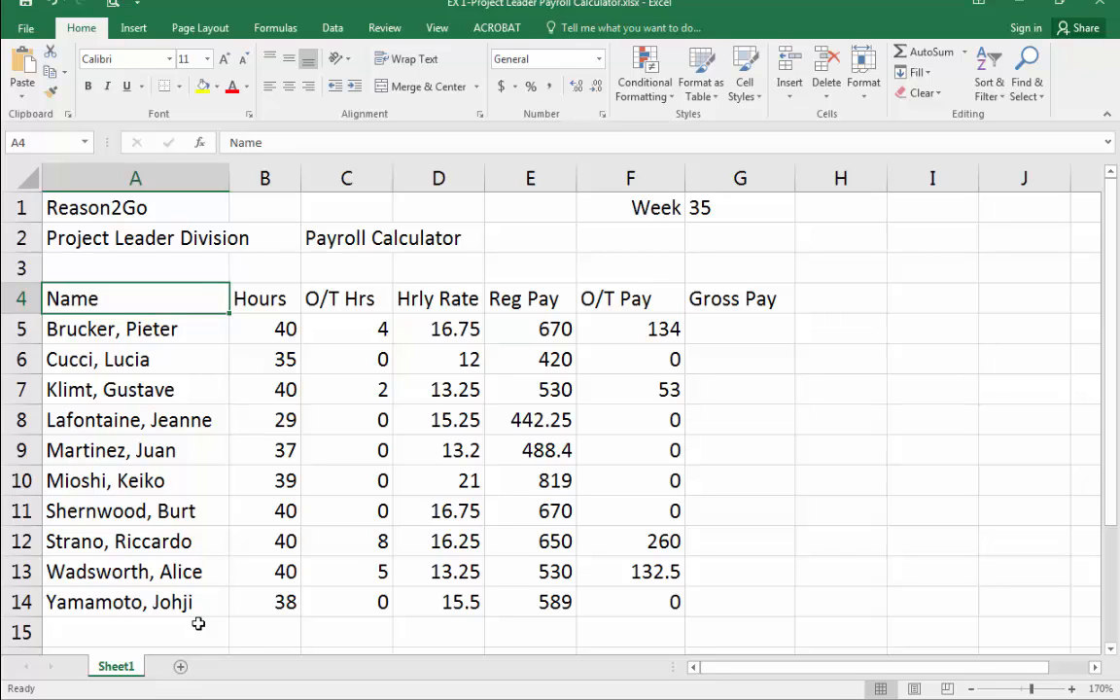
pyautogui.hotkey('ctrl', 'shift', 'Right')
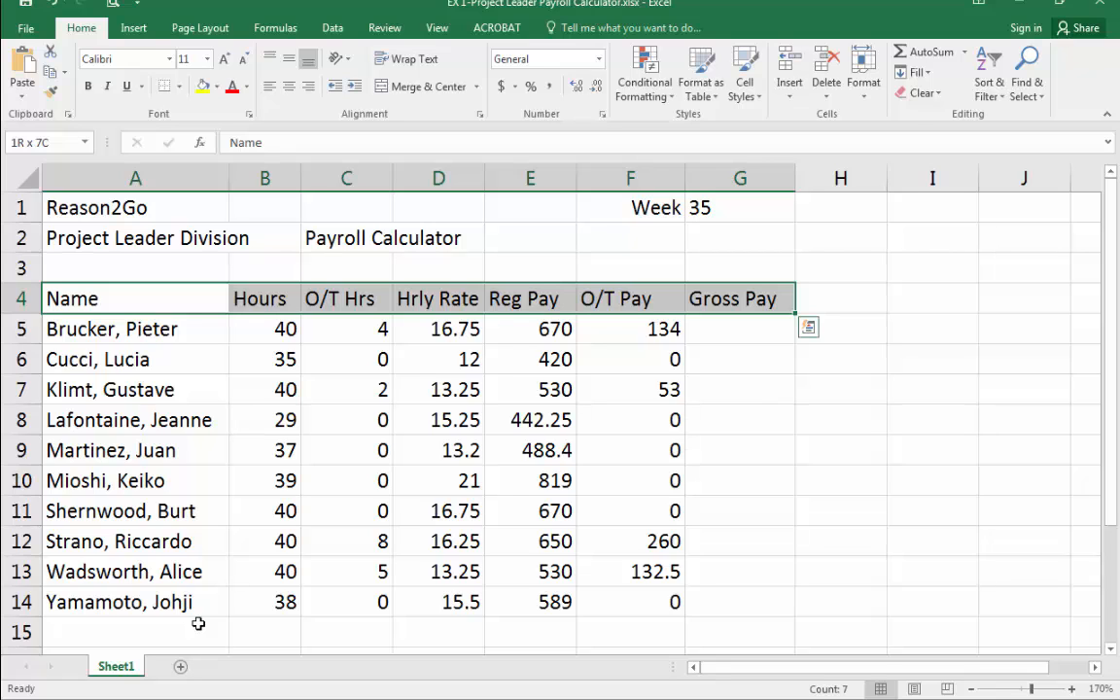
pyautogui.hotkey('ctrl', 'shift', 'Down')
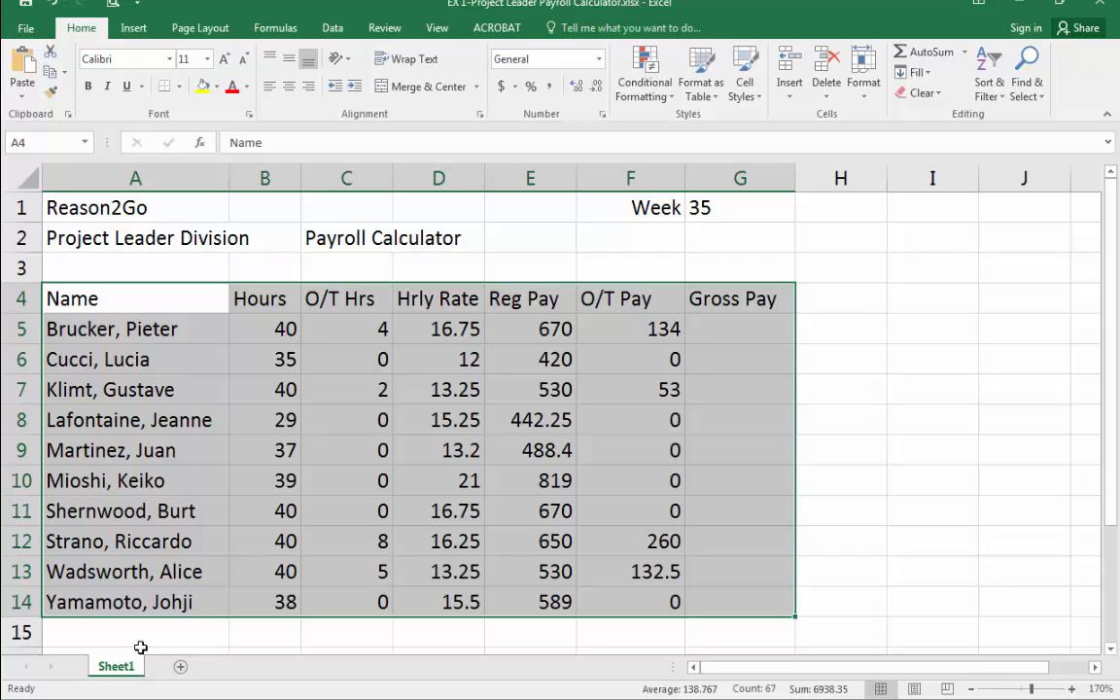
# Select the employee names from A5 down to A14, then deselect by choosing H6.
pyautogui.click(118, 303)
pyautogui.click(127, 329)
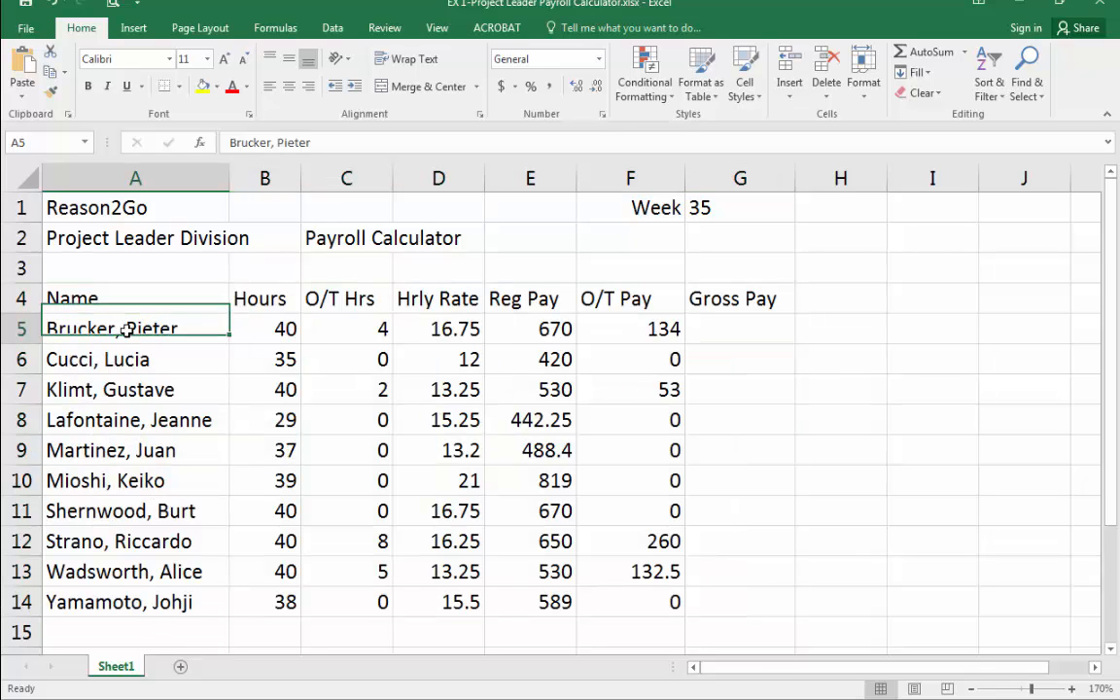
pyautogui.hotkey('ctrl', 'shift', 'Down')
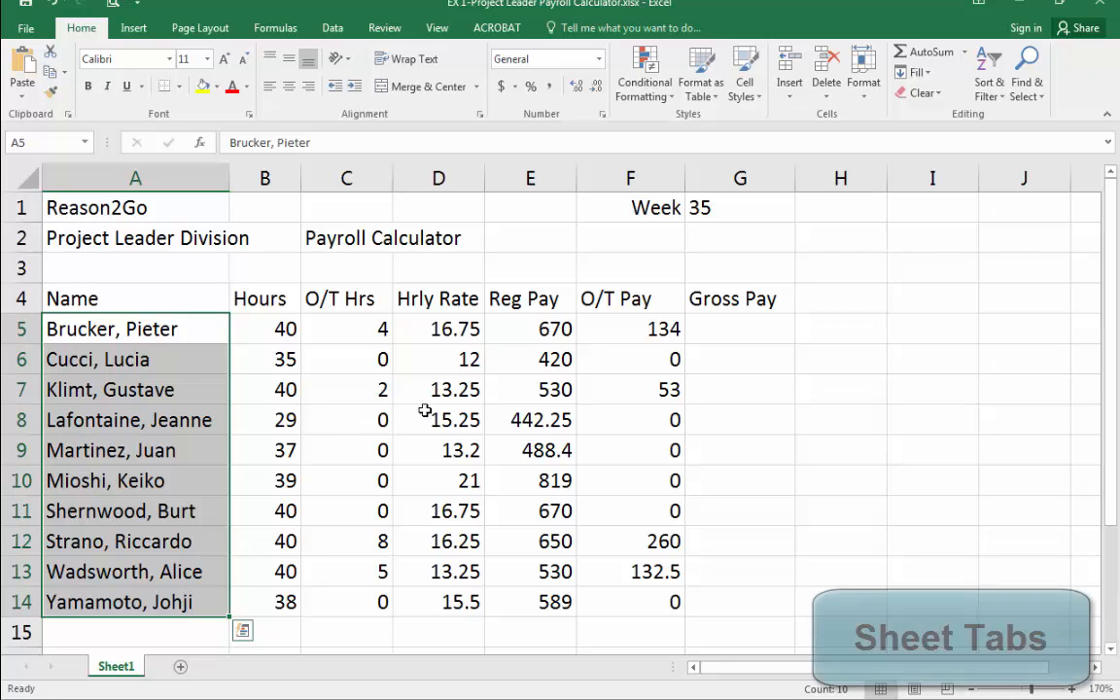
pyautogui.click(825, 358)
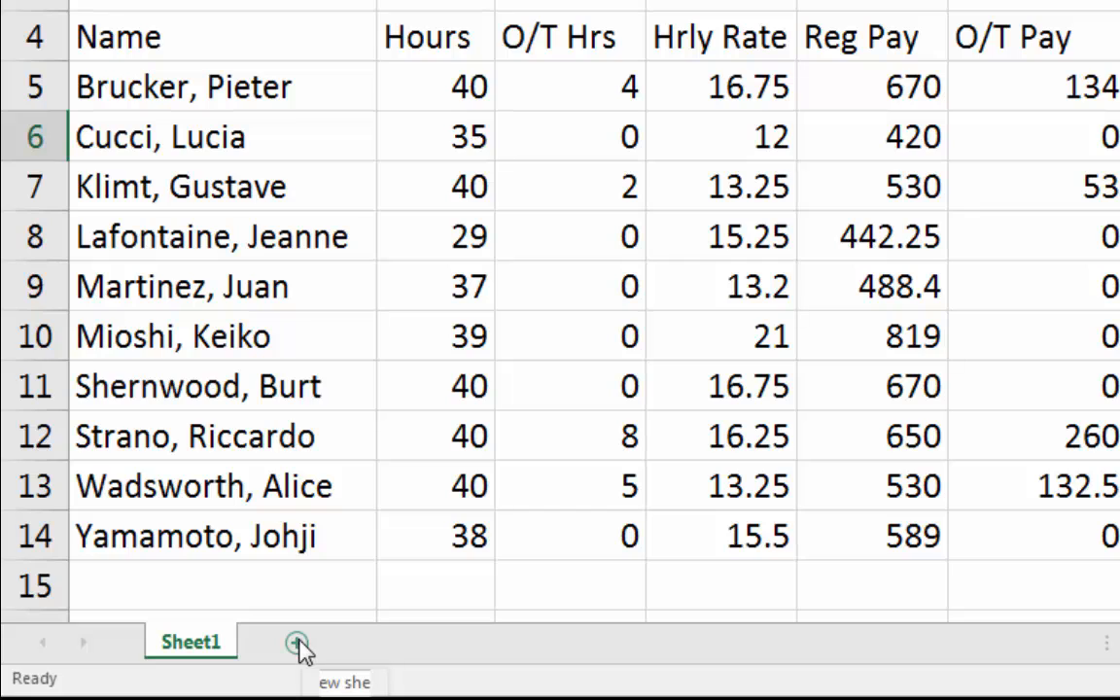
# Insert five new worksheets, Sheet2 through Sheet6.
pyautogui.click(296, 643)
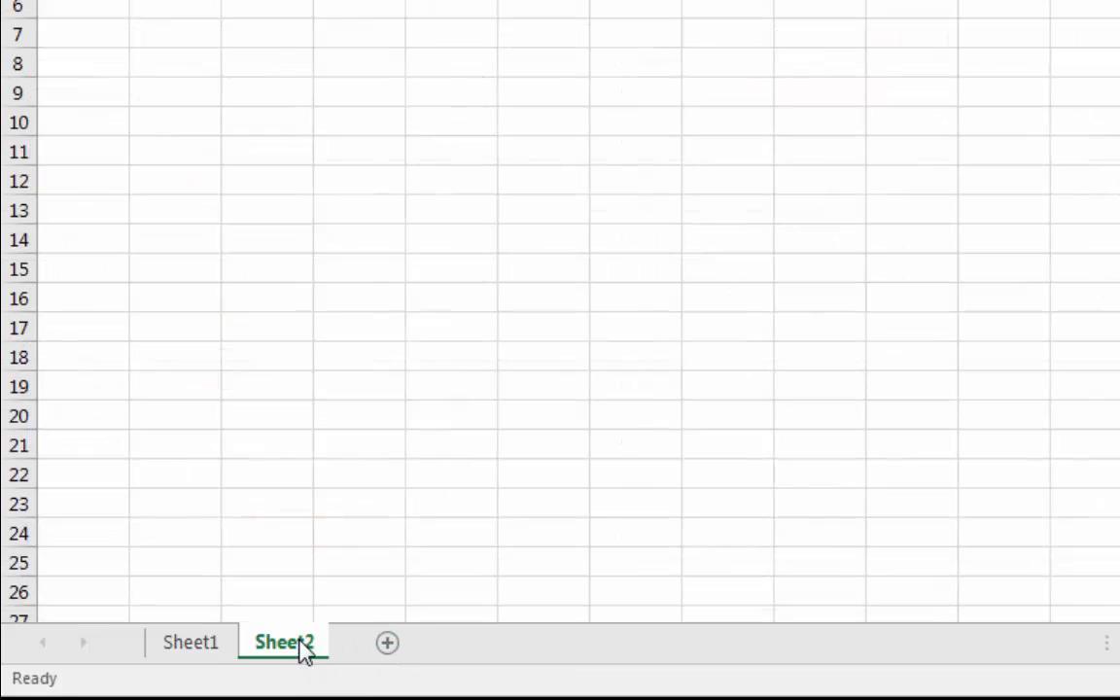
pyautogui.click(391, 647)
pyautogui.click(491, 643)
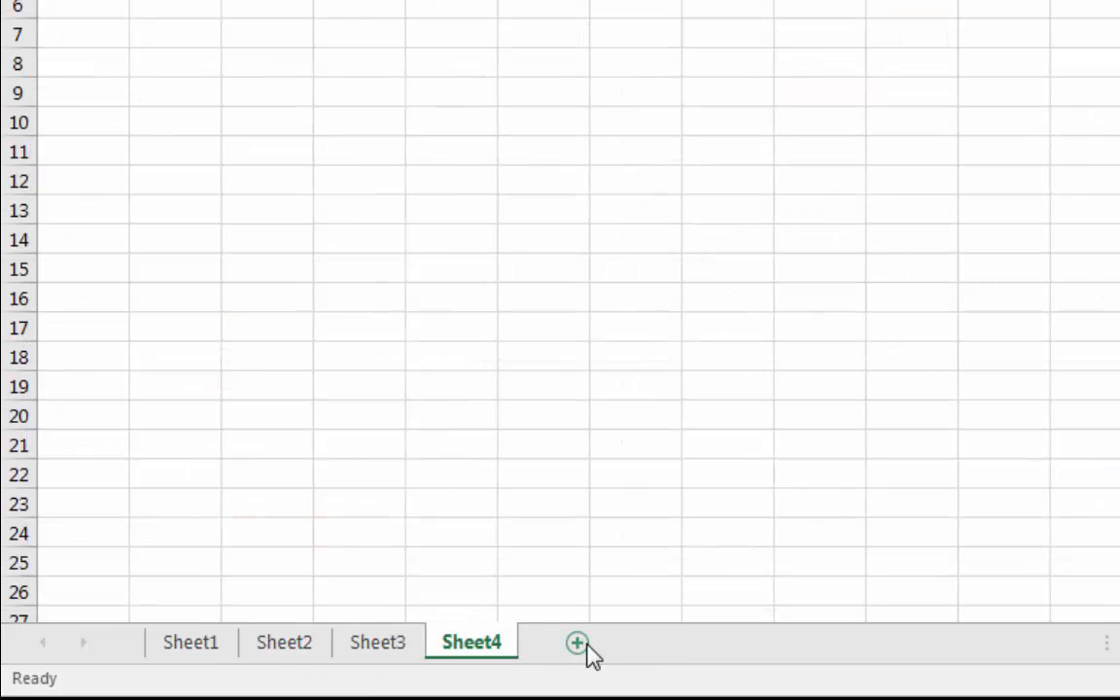
pyautogui.click(582, 644)
pyautogui.click(671, 644)
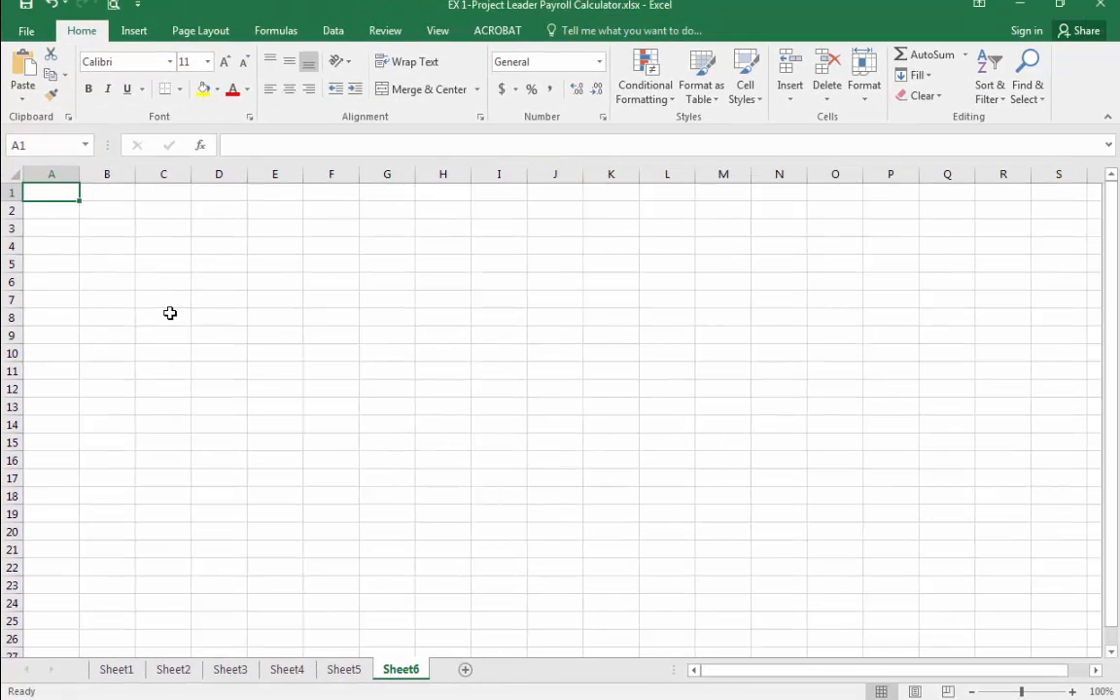
# Jump to the data edges on the empty Sheet6 in all four directions.
pyautogui.hotkey('ctrl', 'Down')
pyautogui.hotkey('ctrl', 'Up')
pyautogui.hotkey('ctrl', 'Right')
pyautogui.hotkey('ctrl', 'Left')
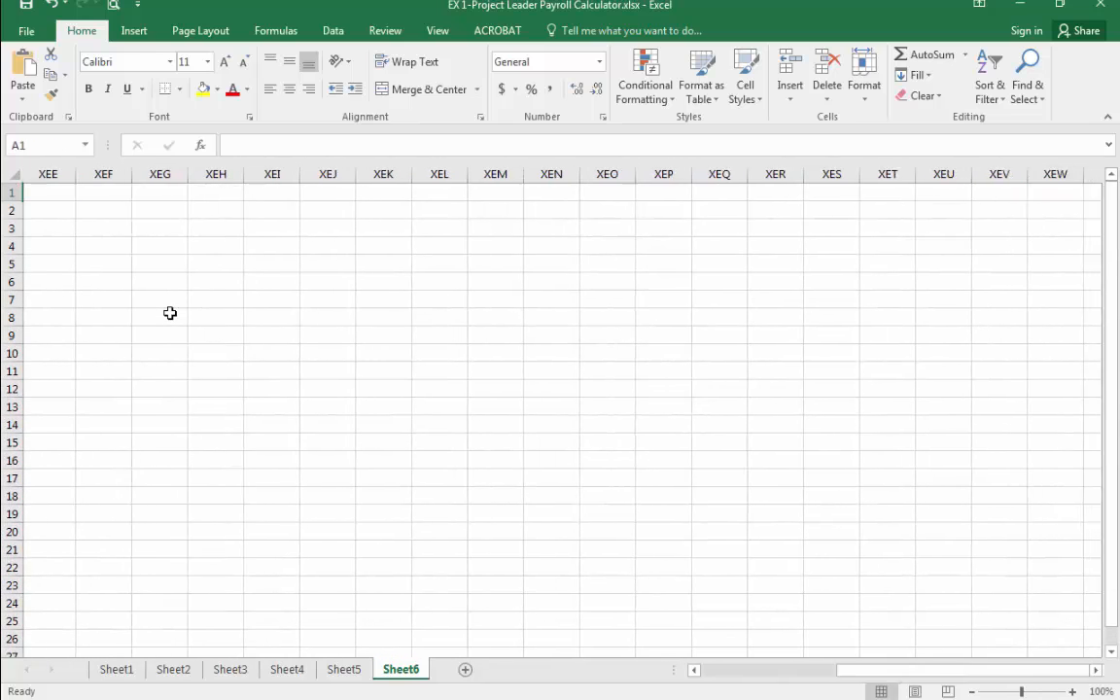
# Switch to Sheet2 and back to Sheet1 with the payroll table.
pyautogui.click(173, 670)
pyautogui.click(121, 671)
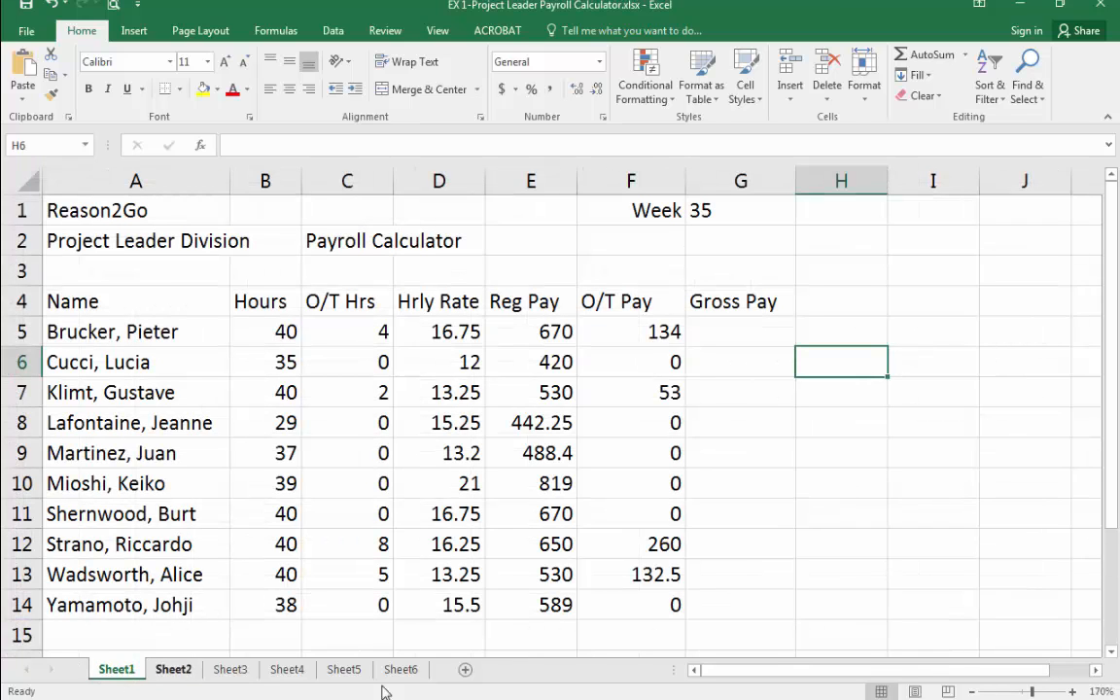
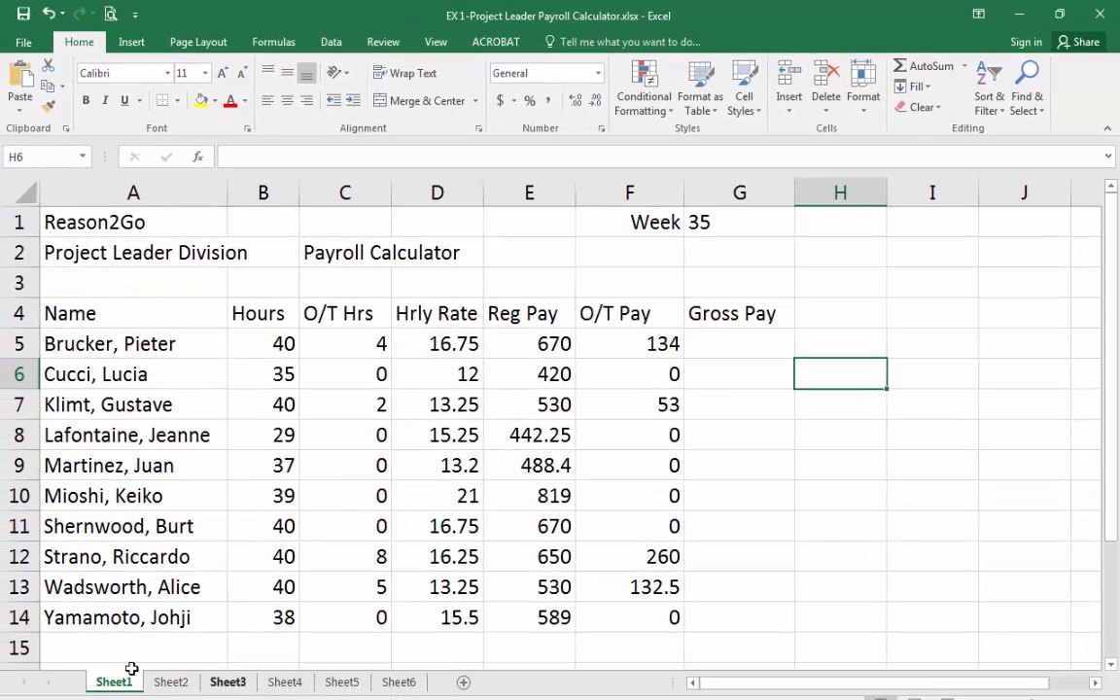
# Scroll the worksheet down and back up with the vertical scroll arrows.
pyautogui.click(3, 681)
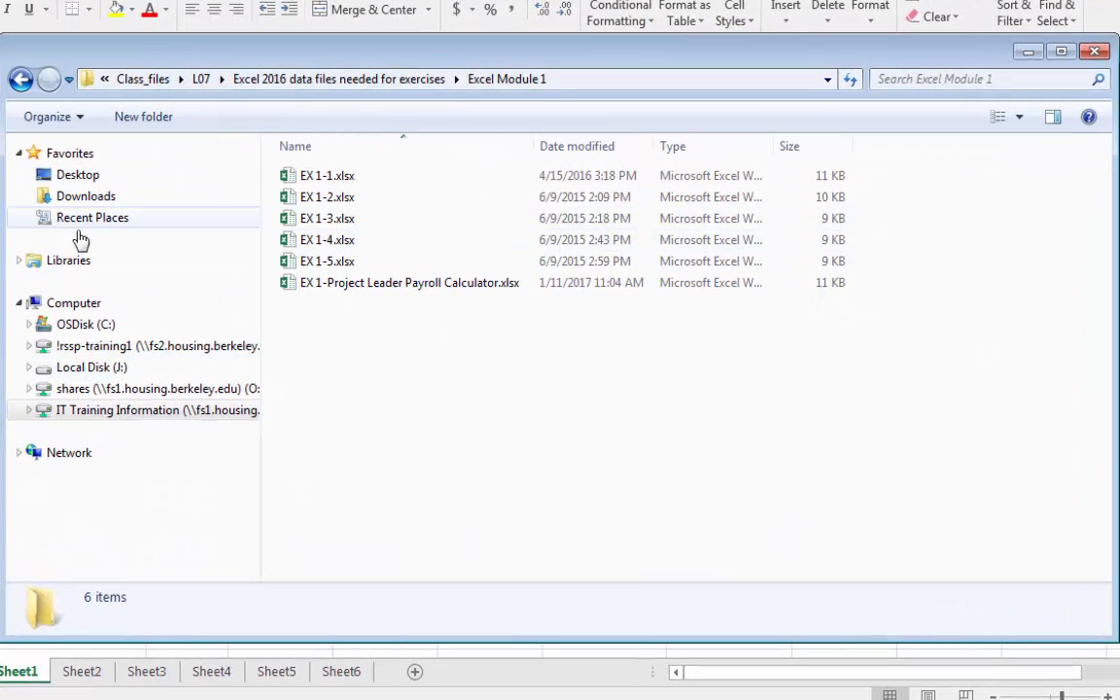
pyautogui.click(416, 294)
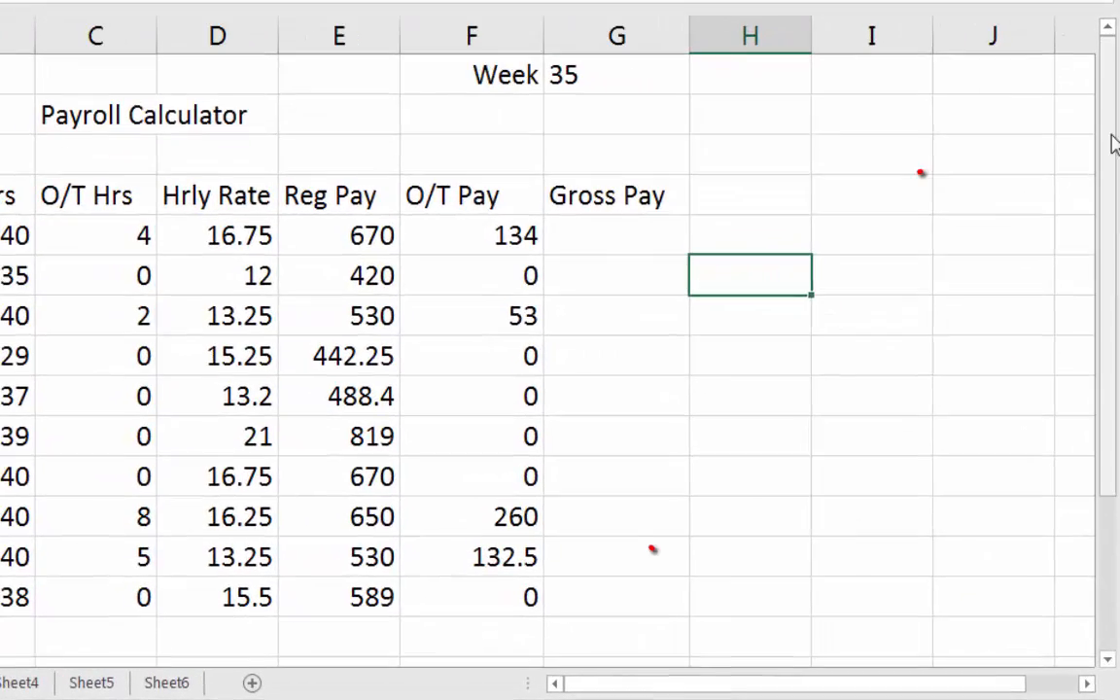
pyautogui.moveTo(1110, 136)
pyautogui.mouseDown()
pyautogui.moveTo(1115, 337)
pyautogui.moveTo(1115, 74)
pyautogui.moveTo(1102, 324)
pyautogui.moveTo(1105, 171)
pyautogui.mouseUp()
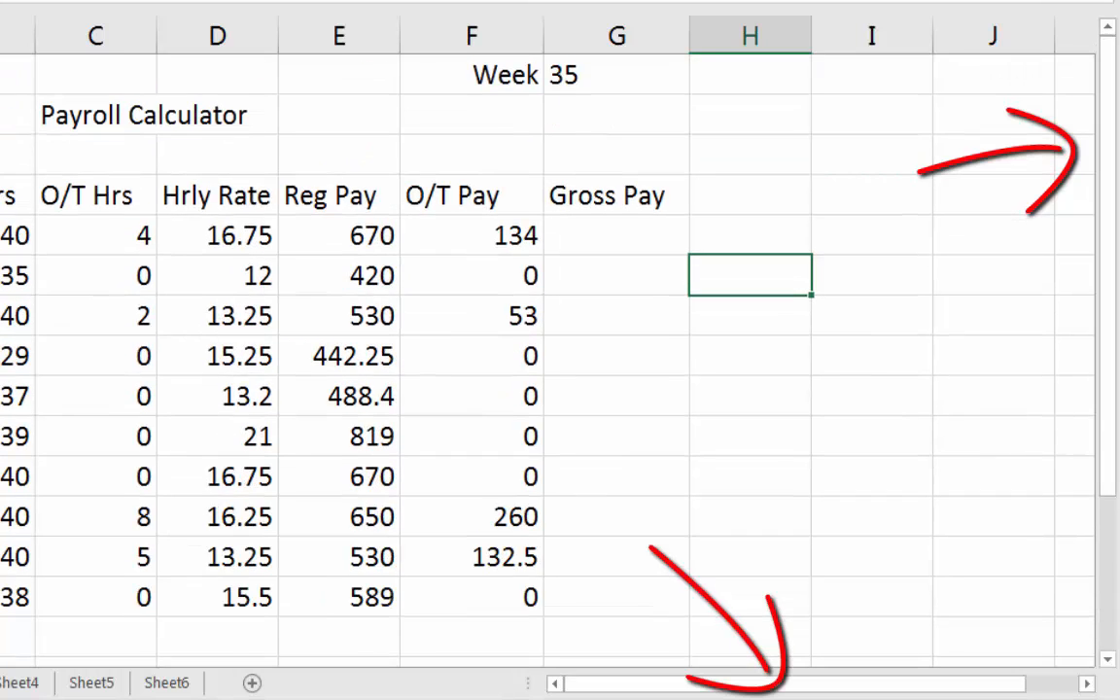
pyautogui.click(1106, 660)
pyautogui.click(1106, 659)
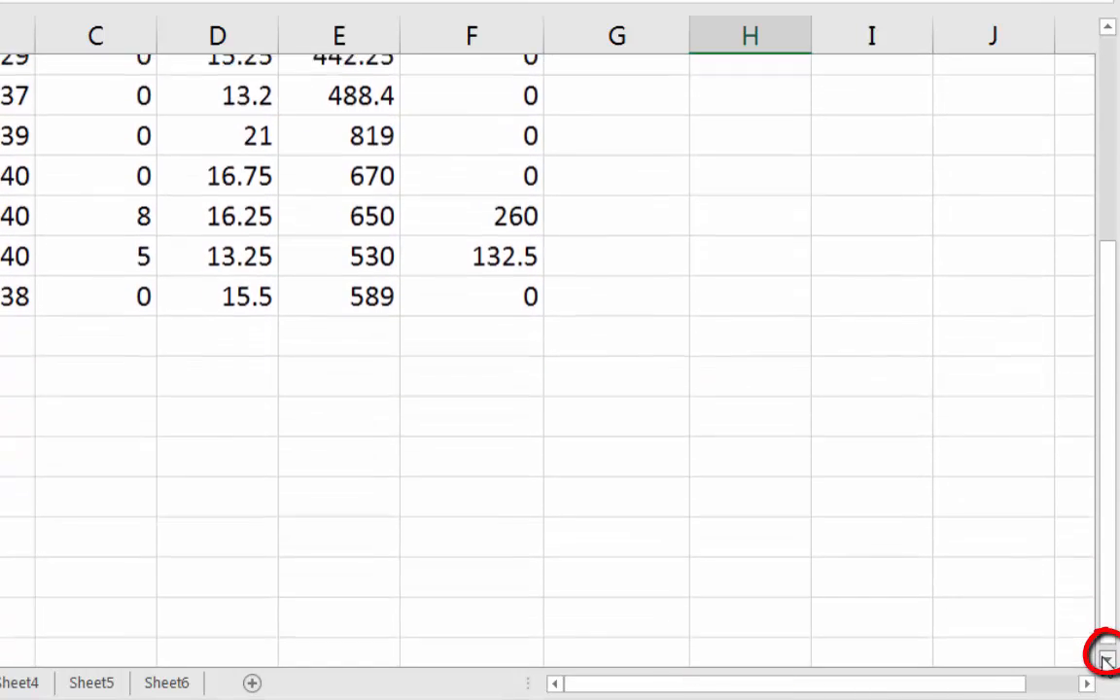
pyautogui.click(1106, 660)
pyautogui.click(1106, 659)
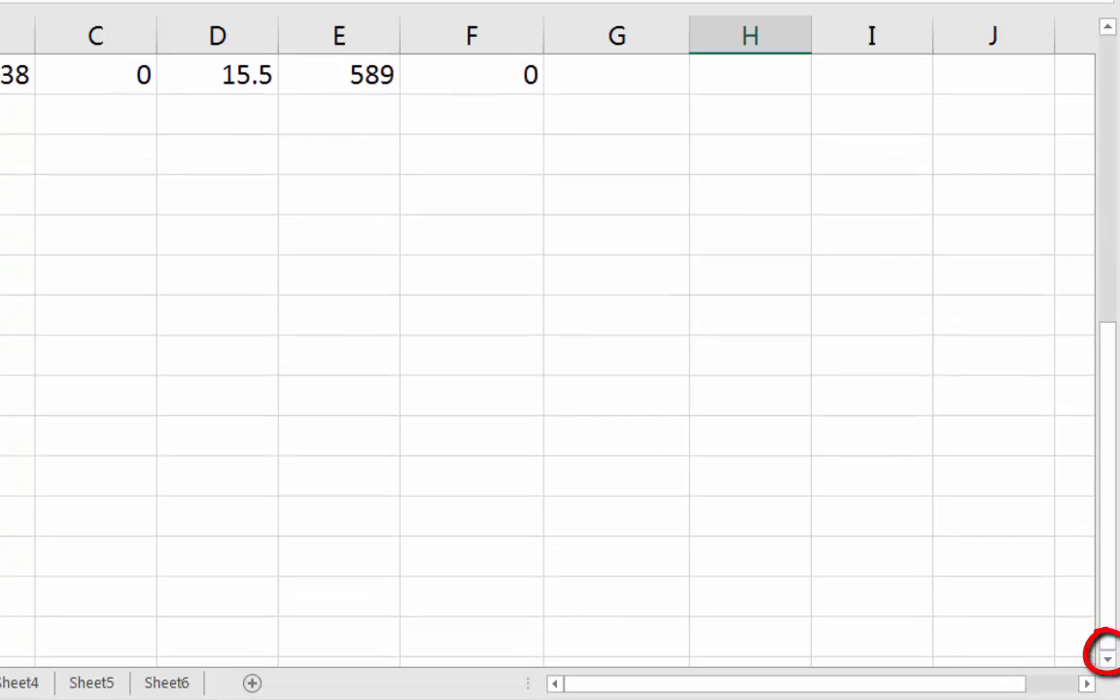
pyautogui.click(1106, 27)
pyautogui.click(1107, 27)
pyautogui.click(1107, 27)
pyautogui.click(1107, 27)
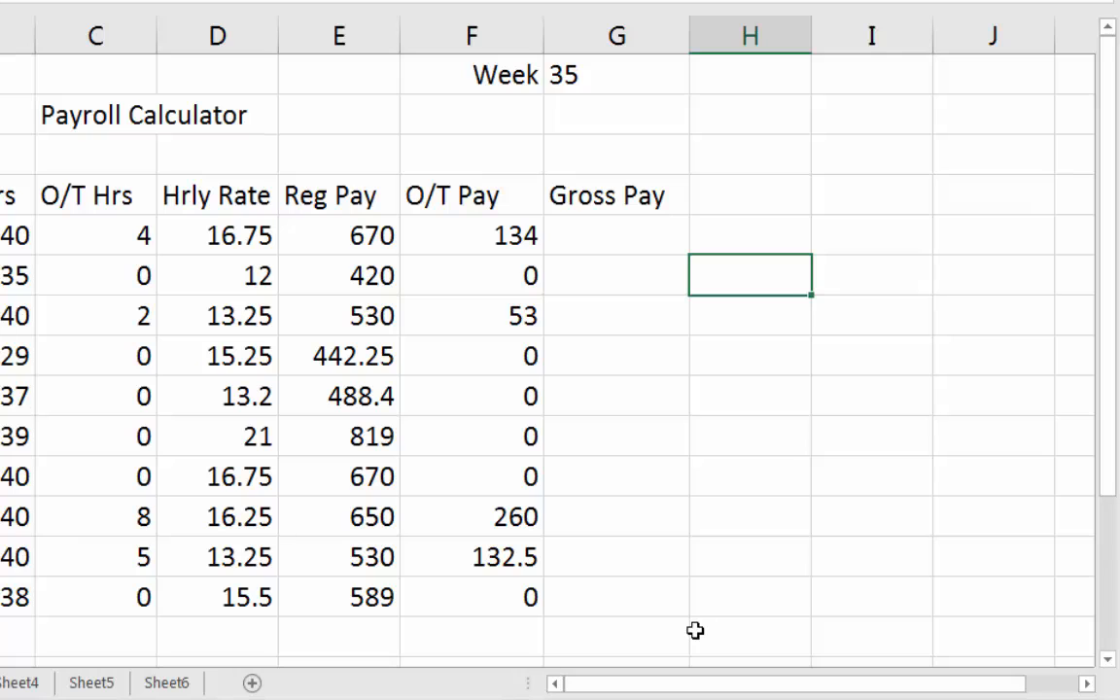
# Enter Hello! into cell AO6, far to the right of the payroll table.
pyautogui.press('Right')
pyautogui.press('Right')
pyautogui.press('Right')
pyautogui.press('Right')
pyautogui.press('Right')
pyautogui.press('Right')
pyautogui.press('Right')
pyautogui.press('Right')
pyautogui.press('Right')
pyautogui.press('Right')
pyautogui.press('Right')
pyautogui.press('Right')
pyautogui.press('Right')
pyautogui.press('Right')
pyautogui.press('Right')
pyautogui.press('Right')
pyautogui.press('Right')
pyautogui.press('Right')
pyautogui.press('Right')
pyautogui.press('Right')
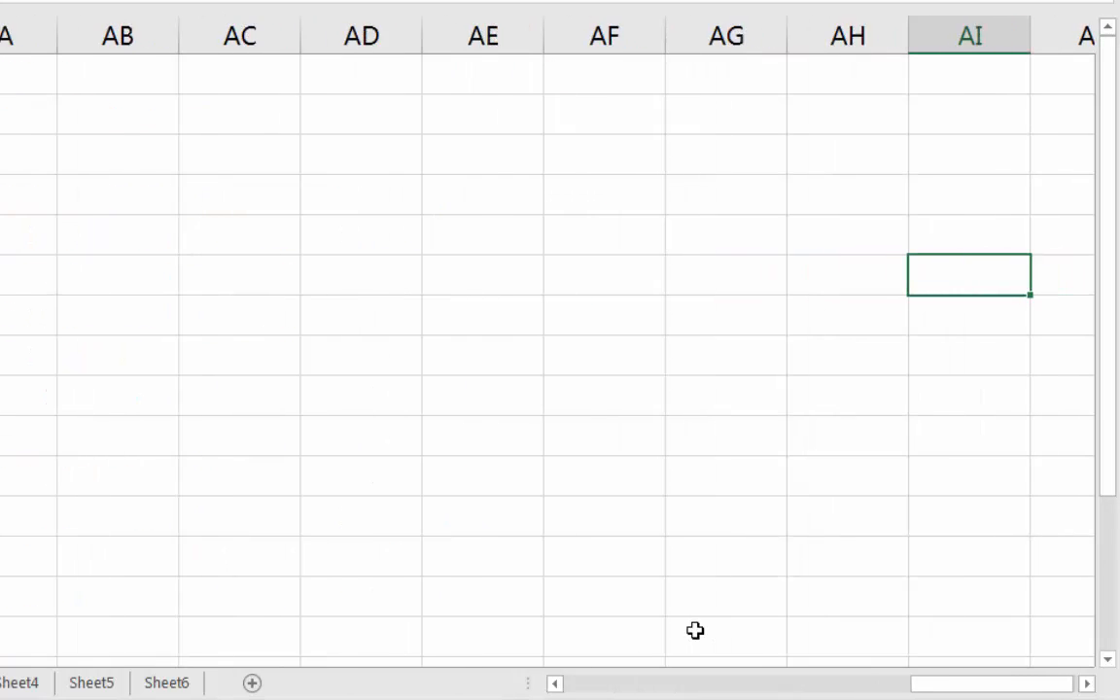
pyautogui.write('Hello!')
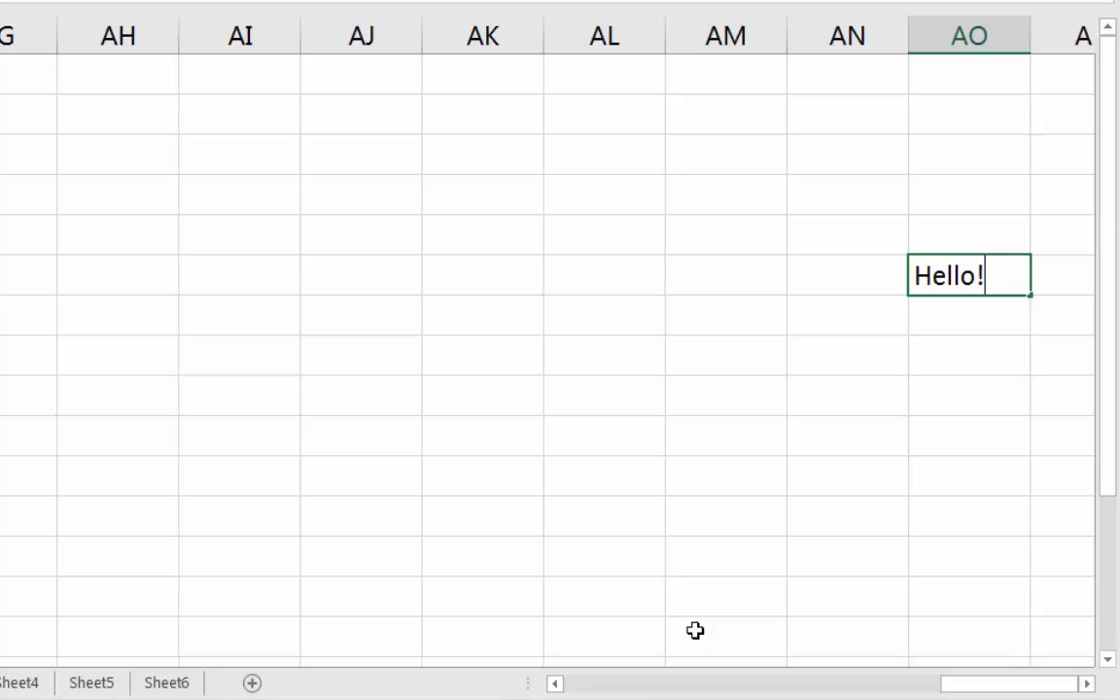
pyautogui.press('Return')
# Scroll back to cell AO6 and clear the Hello! entry.
pyautogui.hscroll(-10, 695, 630)
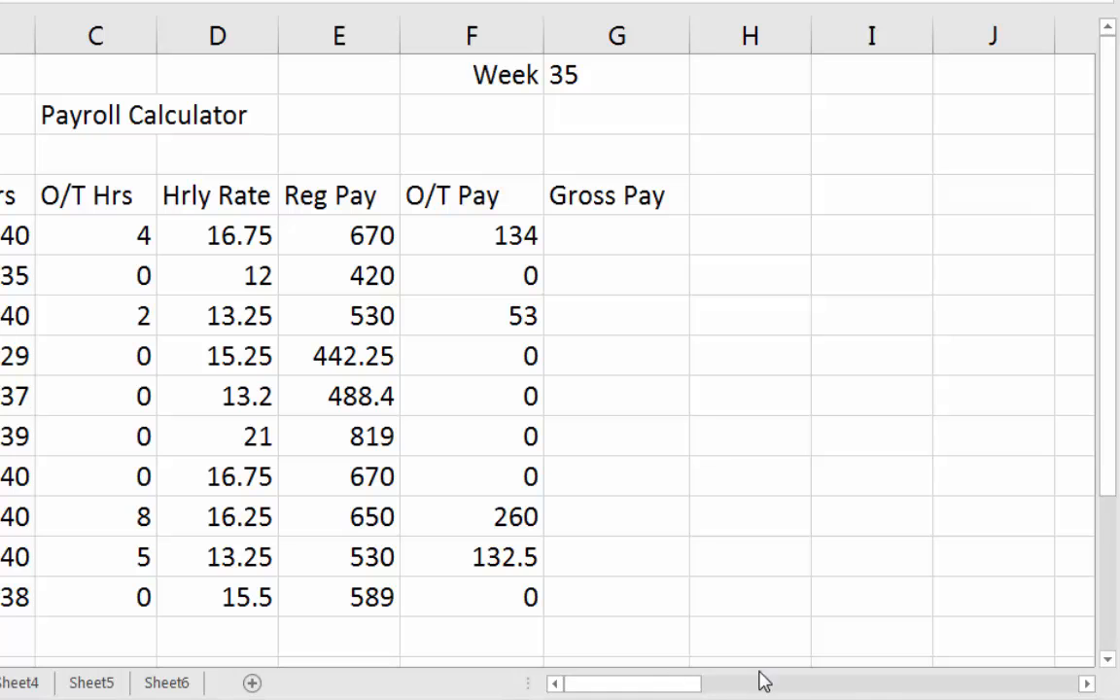
pyautogui.moveTo(1087, 686); pyautogui.dragTo(1087, 687)
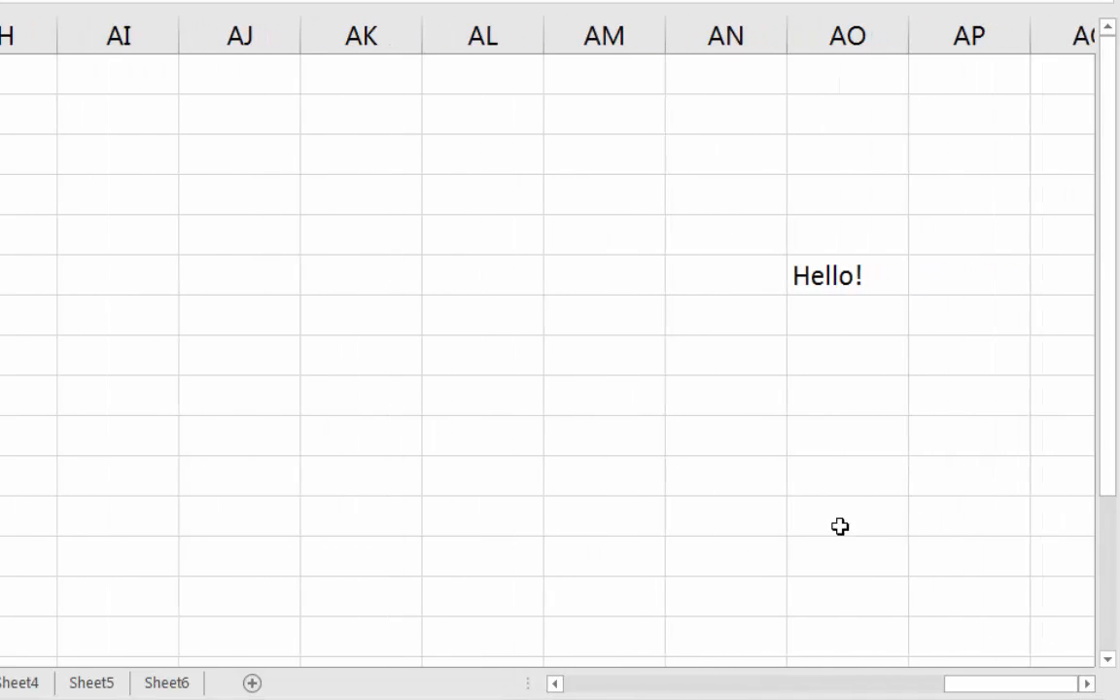
pyautogui.click(870, 278)
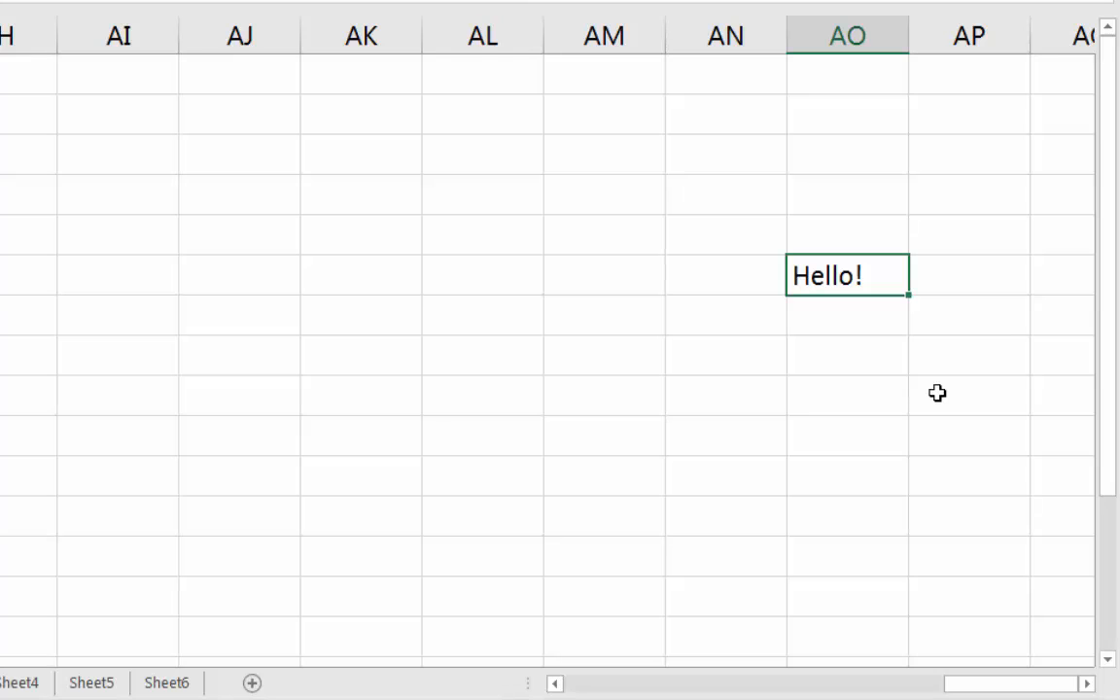
pyautogui.press('Delete')
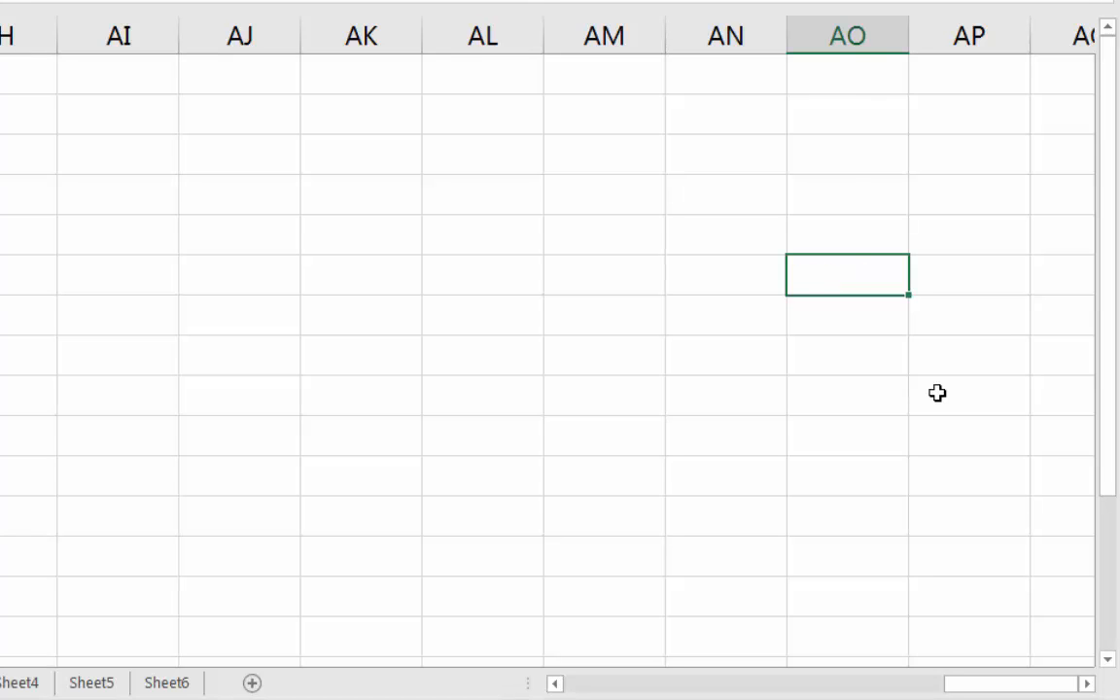
# Return to column A and check the next instructions in the Excel 2016 textbook PDF.
pyautogui.press('Left')
pyautogui.hscroll(-10, 938, 392)
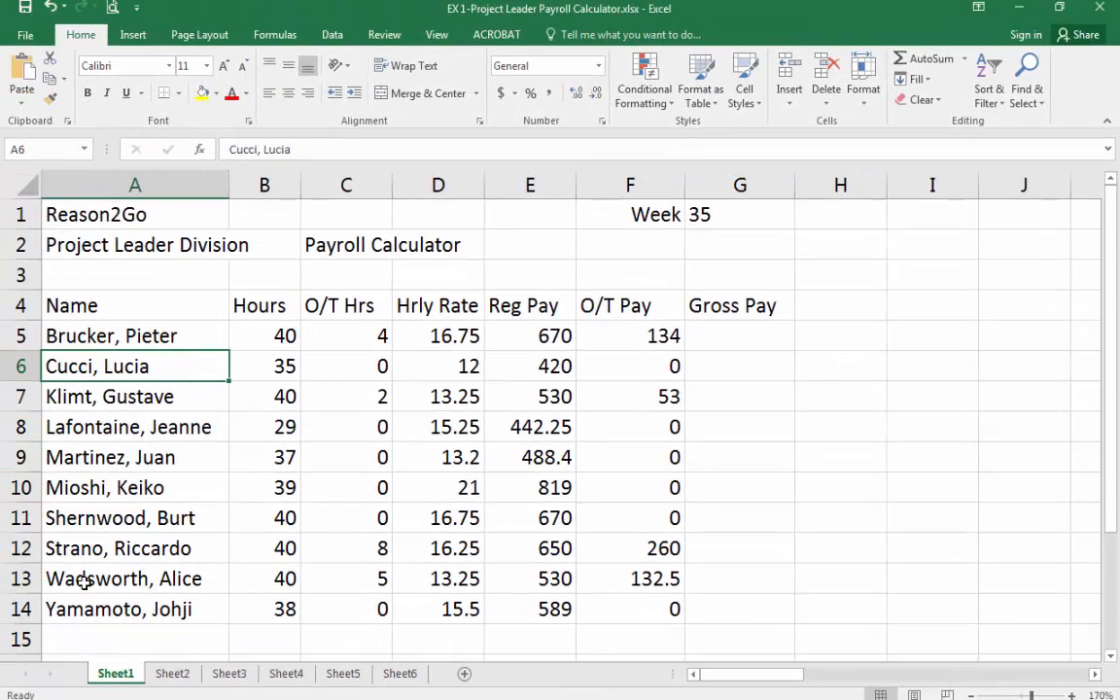
pyautogui.click(94, 588)
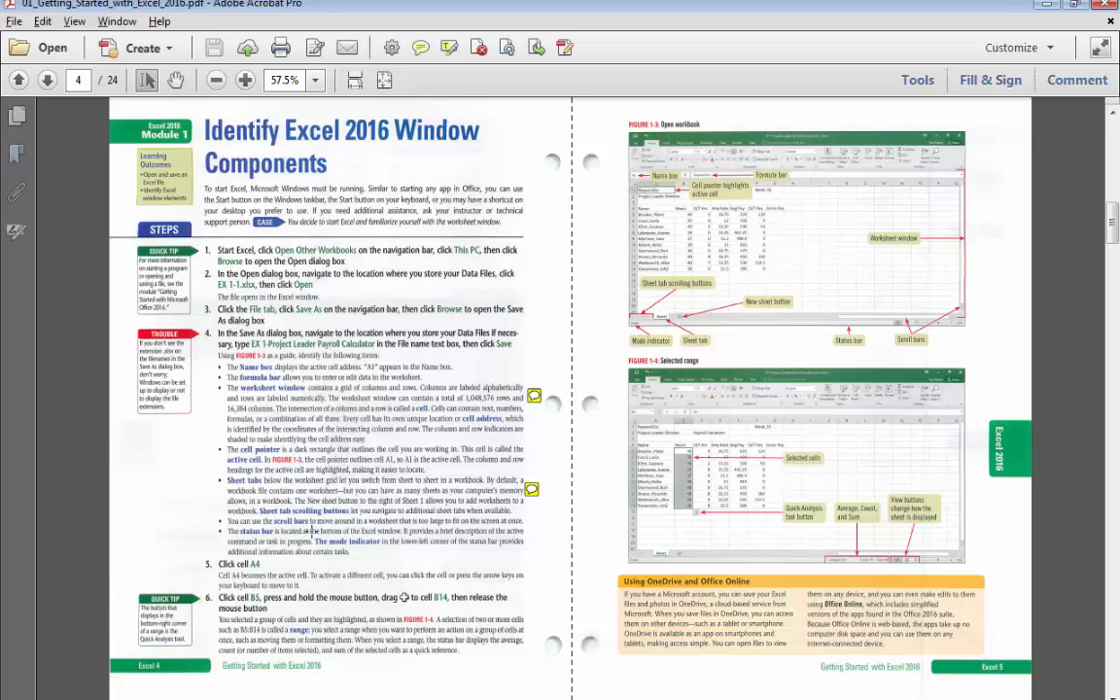
pyautogui.hotkey('alt', 'Tab')
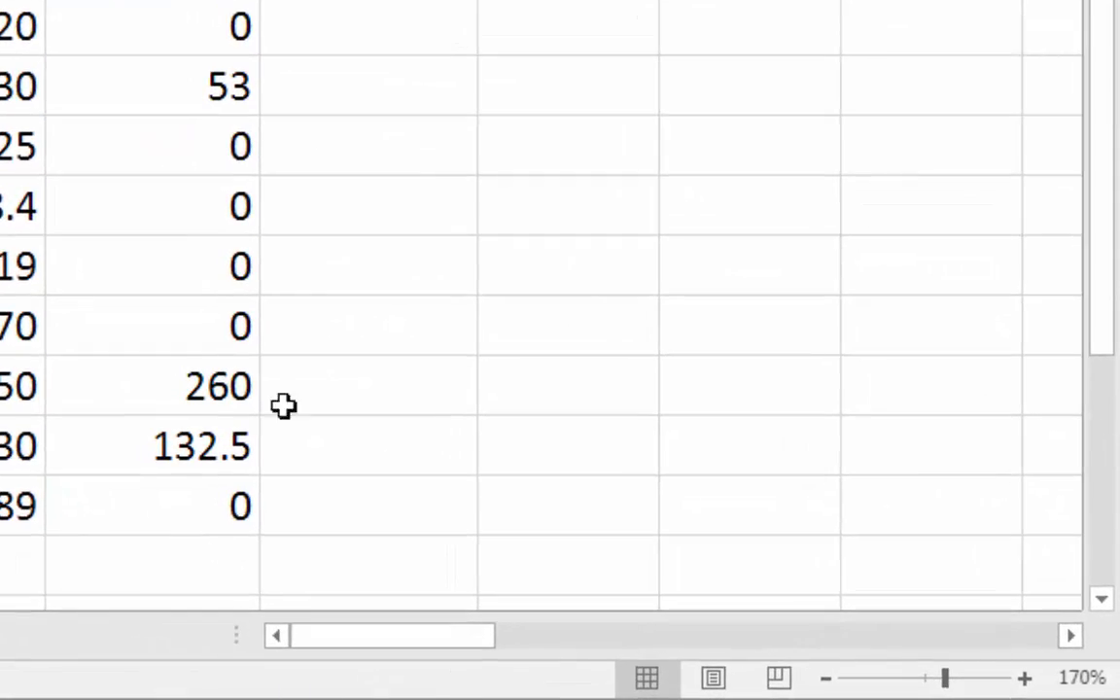
# Select the O/T Pay values F5 through F14, then deselect by choosing G11.
pyautogui.click(445, 156)
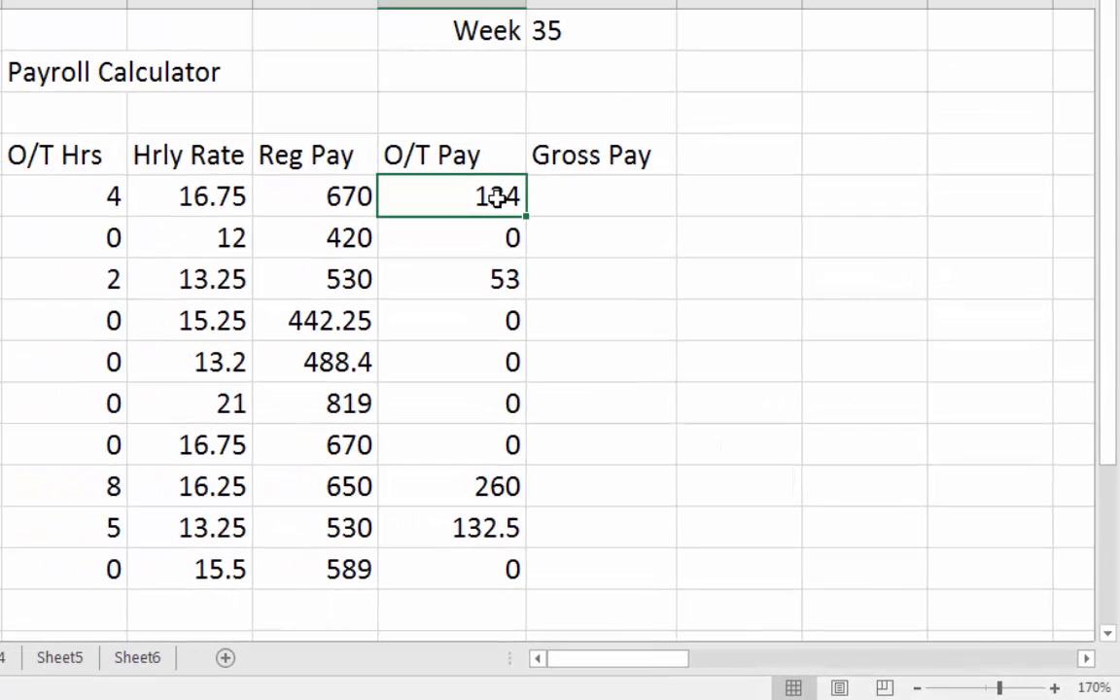
pyautogui.moveTo(498, 198); pyautogui.dragTo(509, 568)
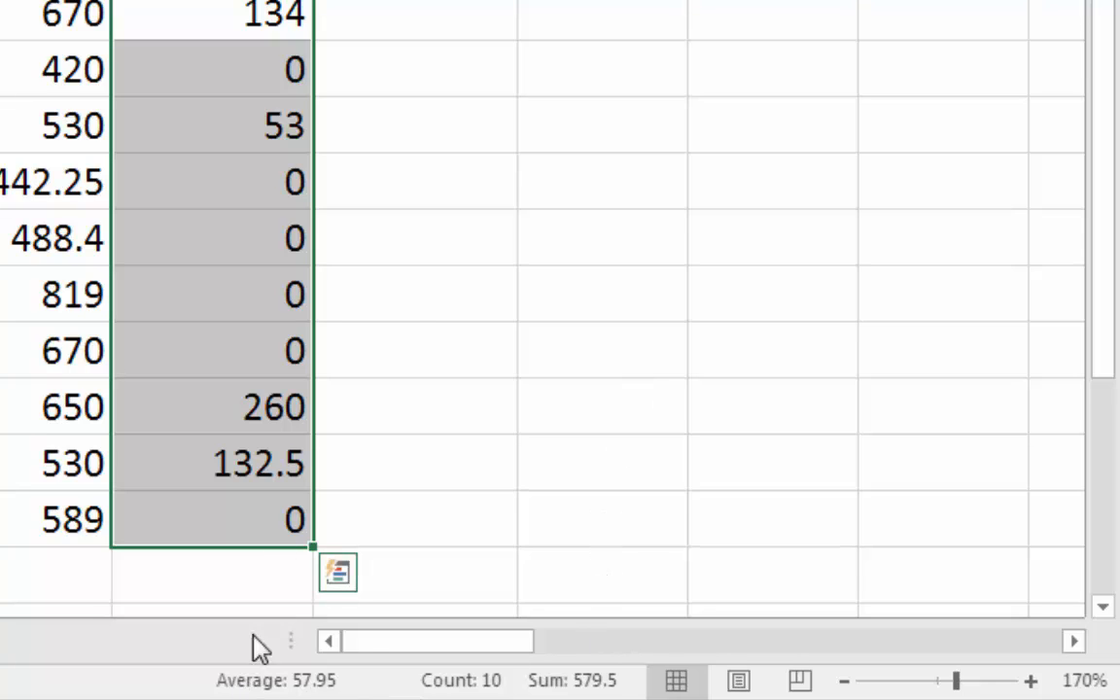
pyautogui.click(416, 328)
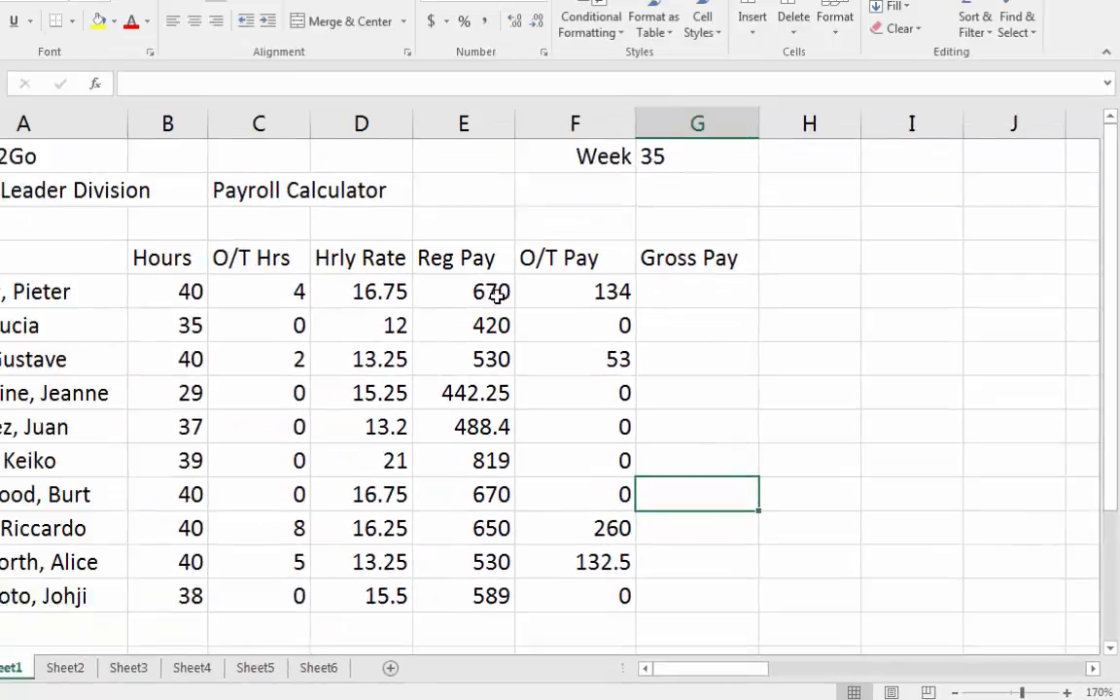
# Select the Reg Pay values E5 through E14, then deselect by choosing G5.
pyautogui.moveTo(211, 131); pyautogui.dragTo(222, 553)
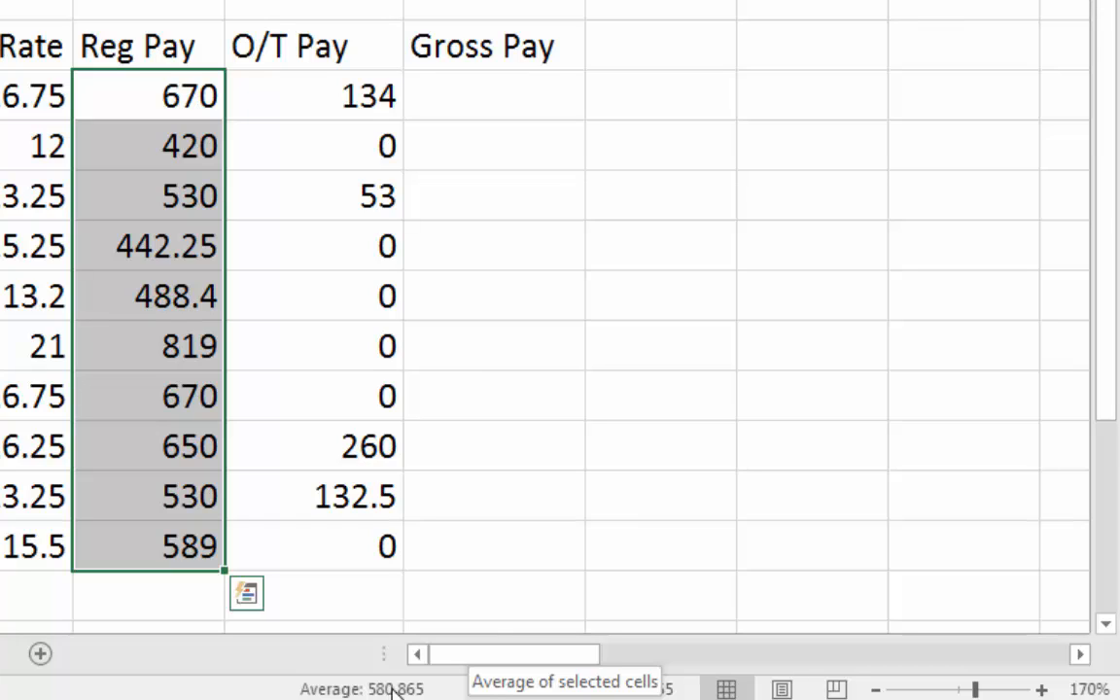
pyautogui.click(484, 100)
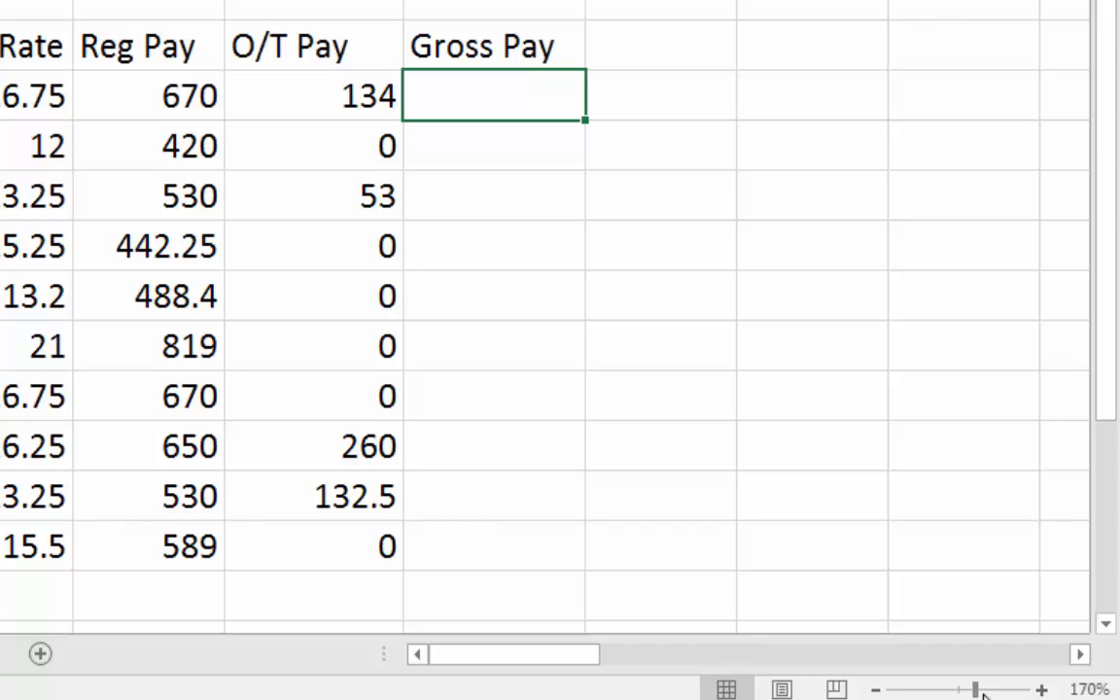
# Zoom the worksheet out and back in, ending at 140%.
pyautogui.click(876, 691)
pyautogui.click(875, 690)
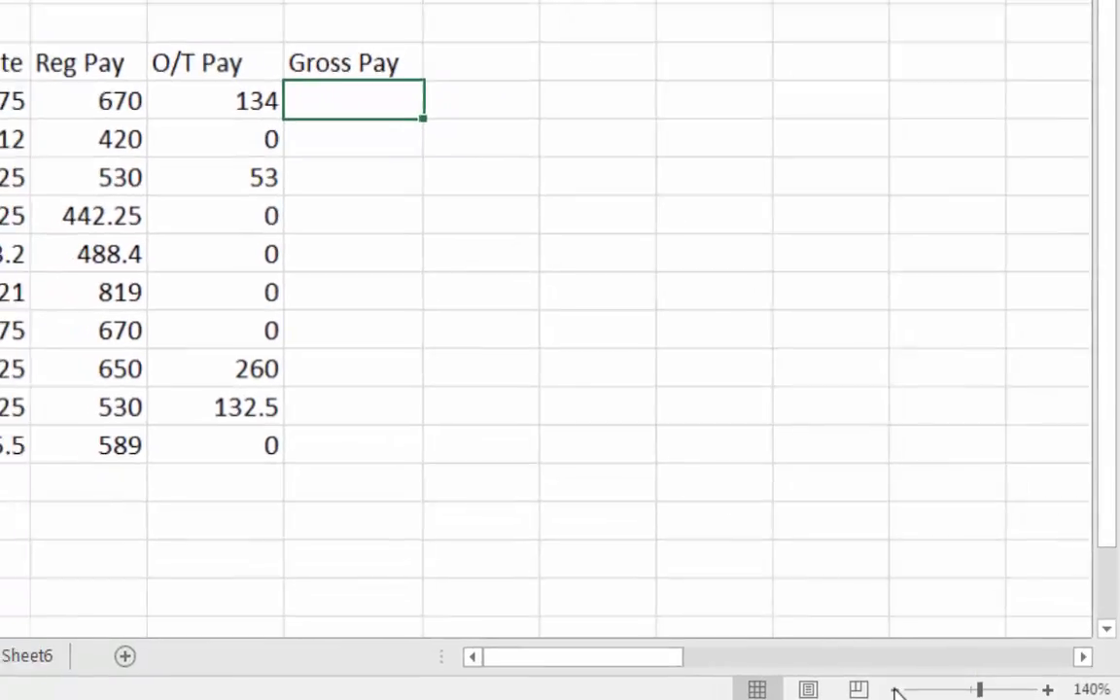
pyautogui.click(876, 691)
pyautogui.click(1072, 690)
pyautogui.click(1072, 689)
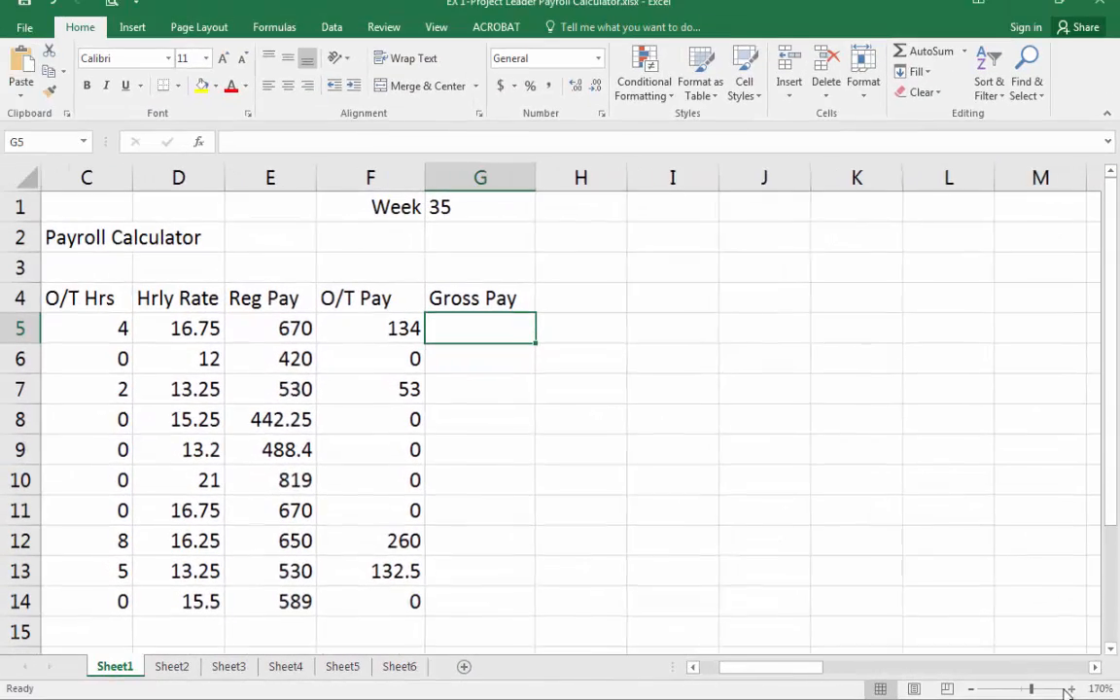
pyautogui.click(972, 690)
pyautogui.click(971, 689)
pyautogui.click(971, 690)
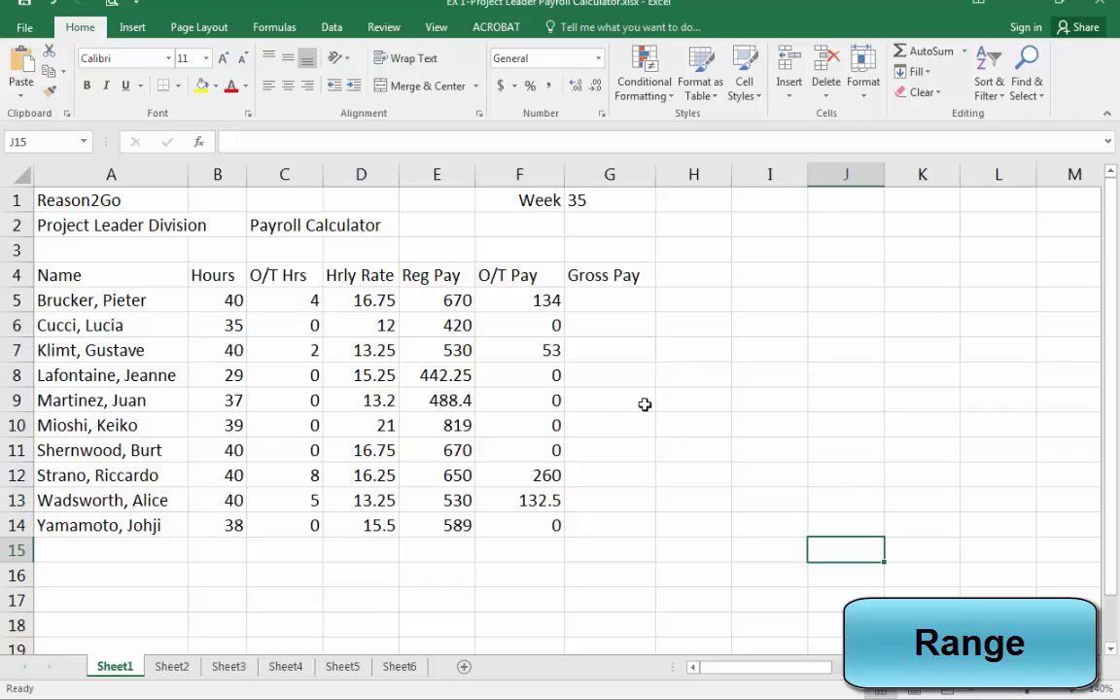
# Select the range B5:D14, then the smaller range B8:E10.
pyautogui.click(649, 402)
pyautogui.moveTo(238, 300); pyautogui.dragTo(393, 525)
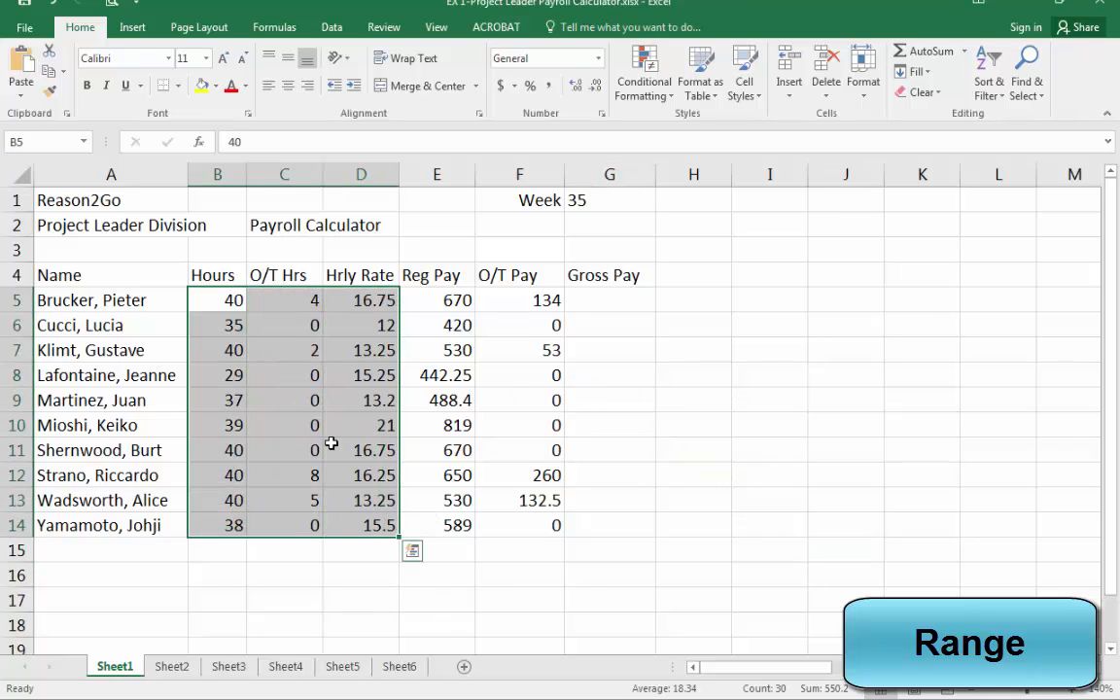
pyautogui.click(231, 375)
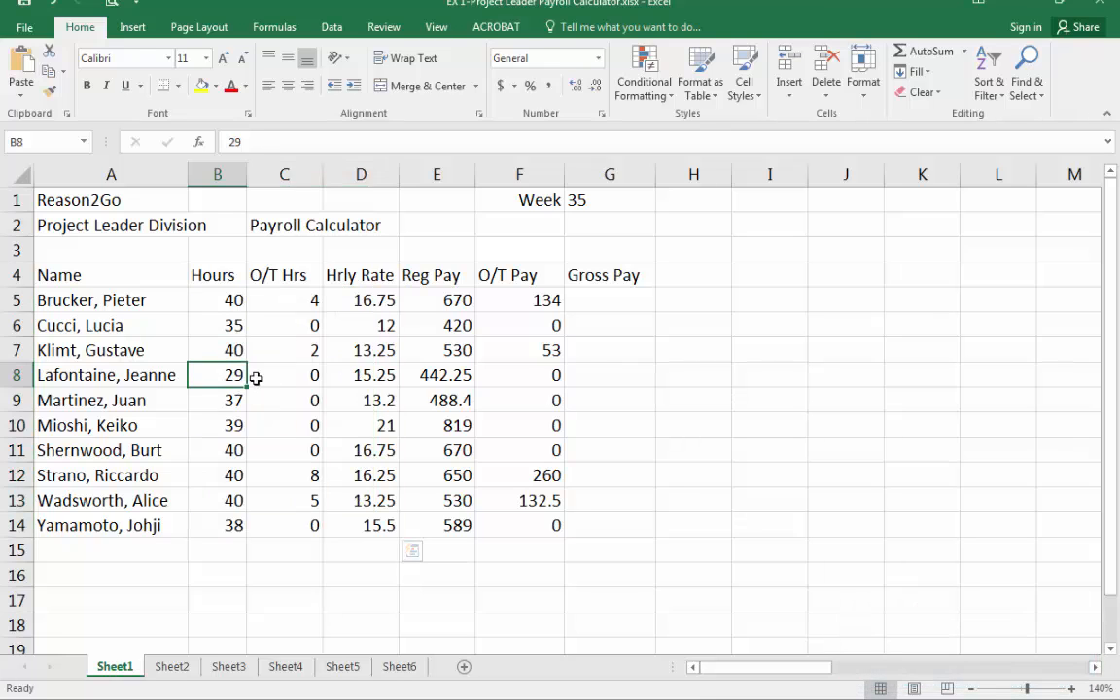
pyautogui.moveTo(244, 377); pyautogui.dragTo(470, 419)
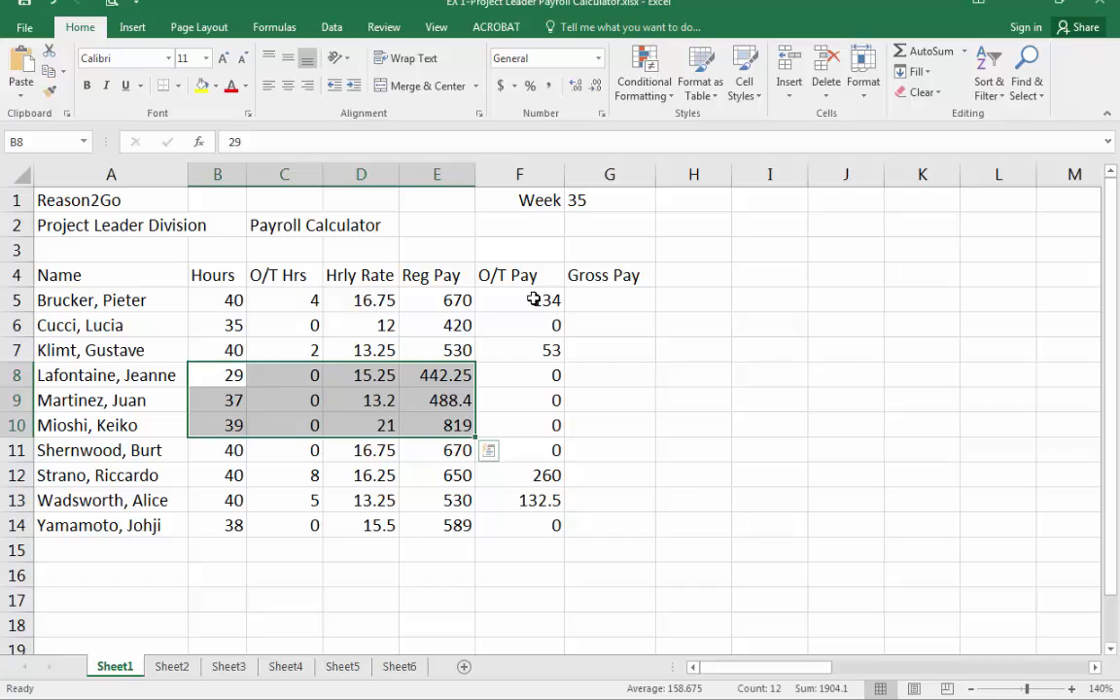
# Select whole columns by their headers: D through E, then E, F and H individually.
pyautogui.moveTo(393, 174); pyautogui.dragTo(438, 172)
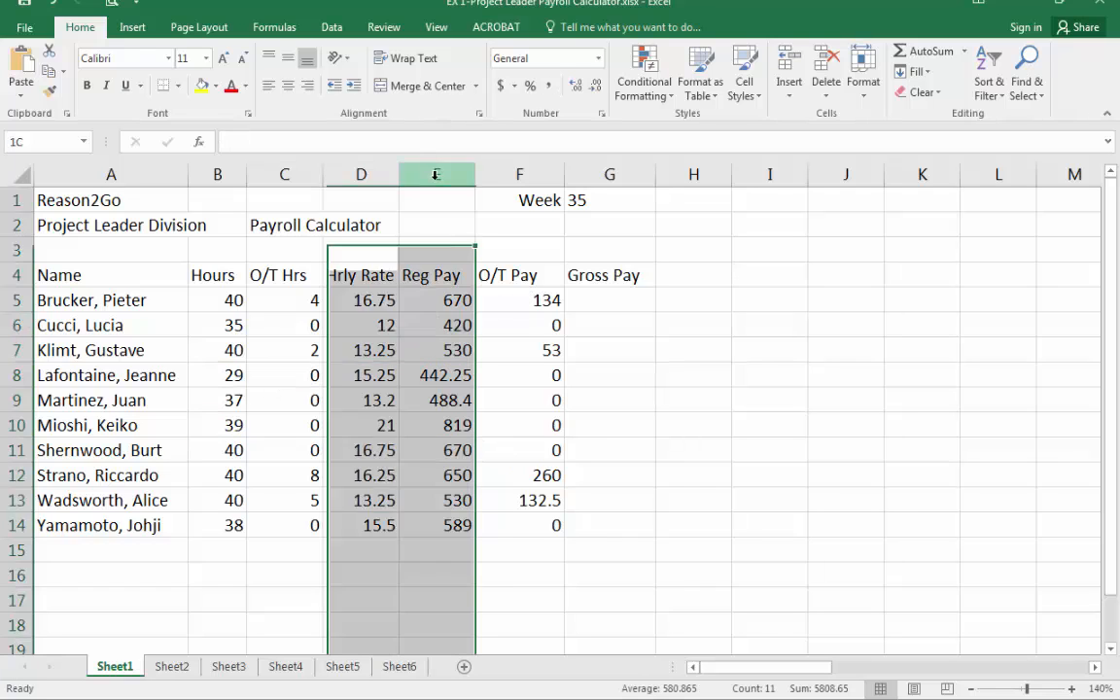
pyautogui.click(440, 174)
pyautogui.click(520, 175)
pyautogui.click(678, 162)
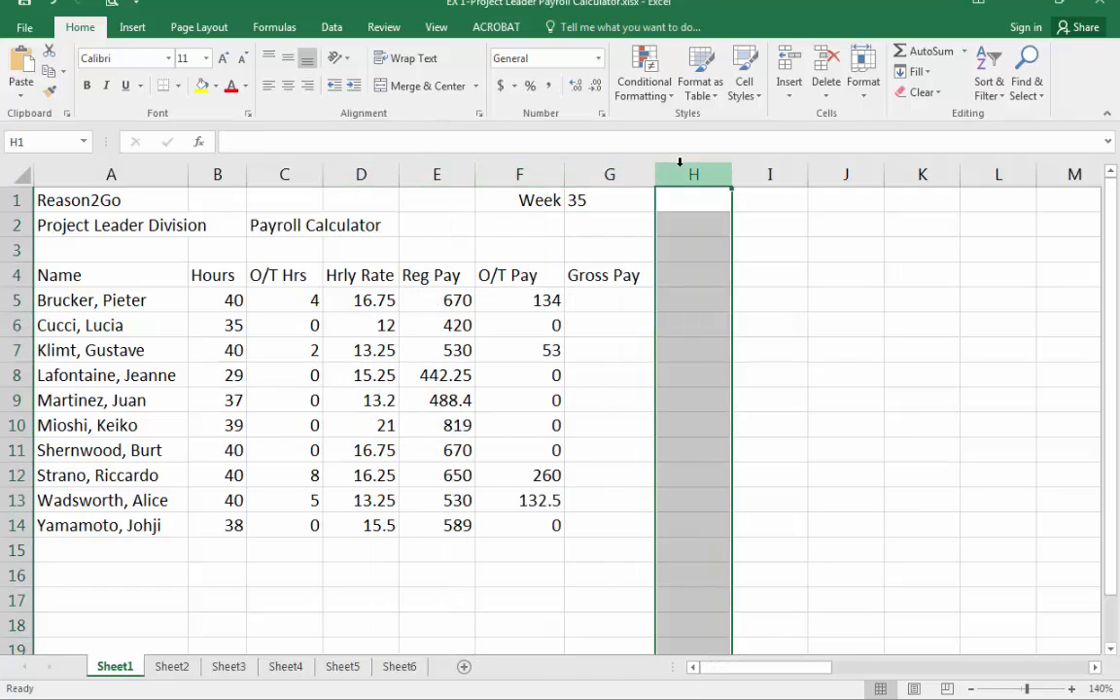
# Select whole rows 5, 6, 8 and 9 by their headers, then whole column C.
pyautogui.click(13, 301)
pyautogui.click(15, 325)
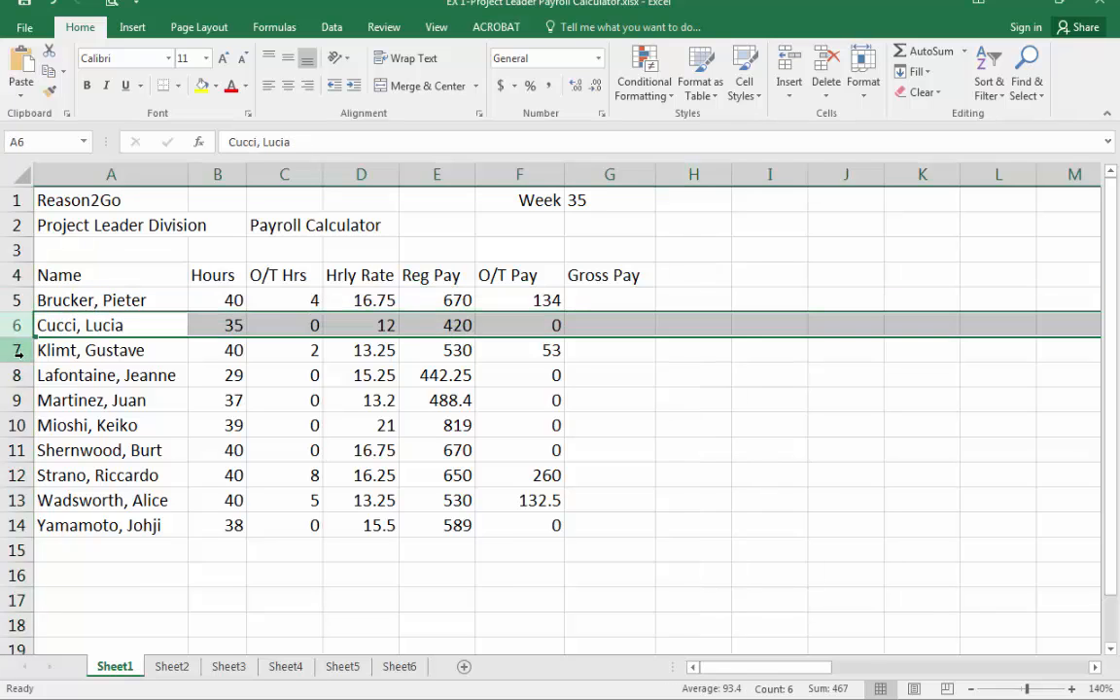
pyautogui.click(18, 375)
pyautogui.click(39, 403)
pyautogui.click(16, 400)
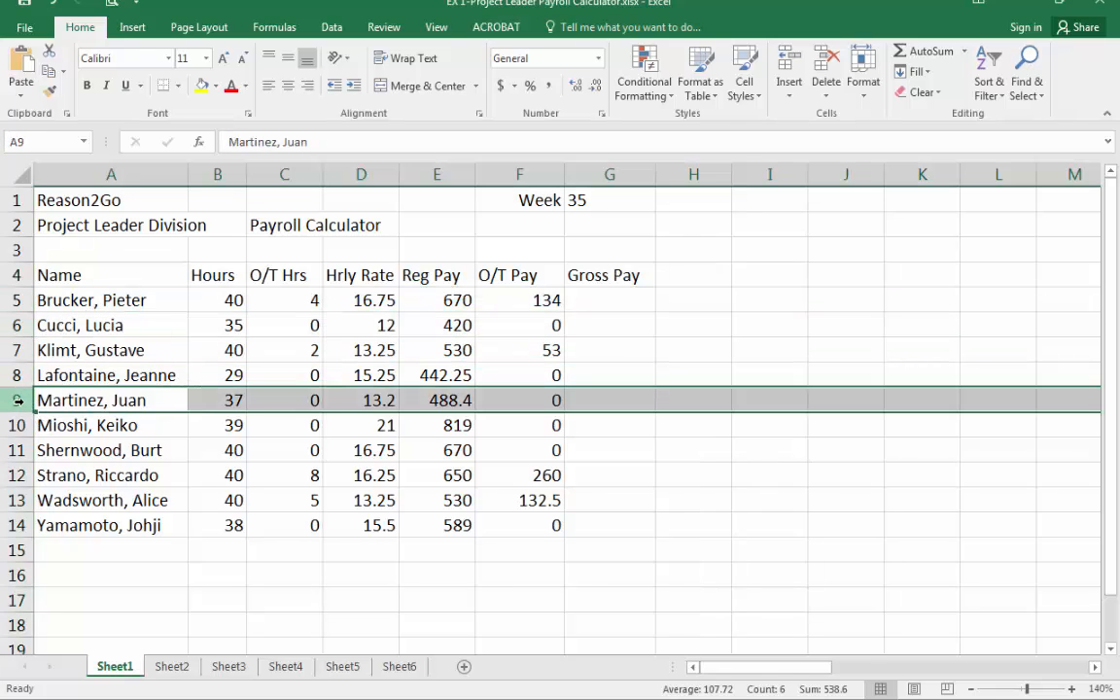
pyautogui.click(284, 173)
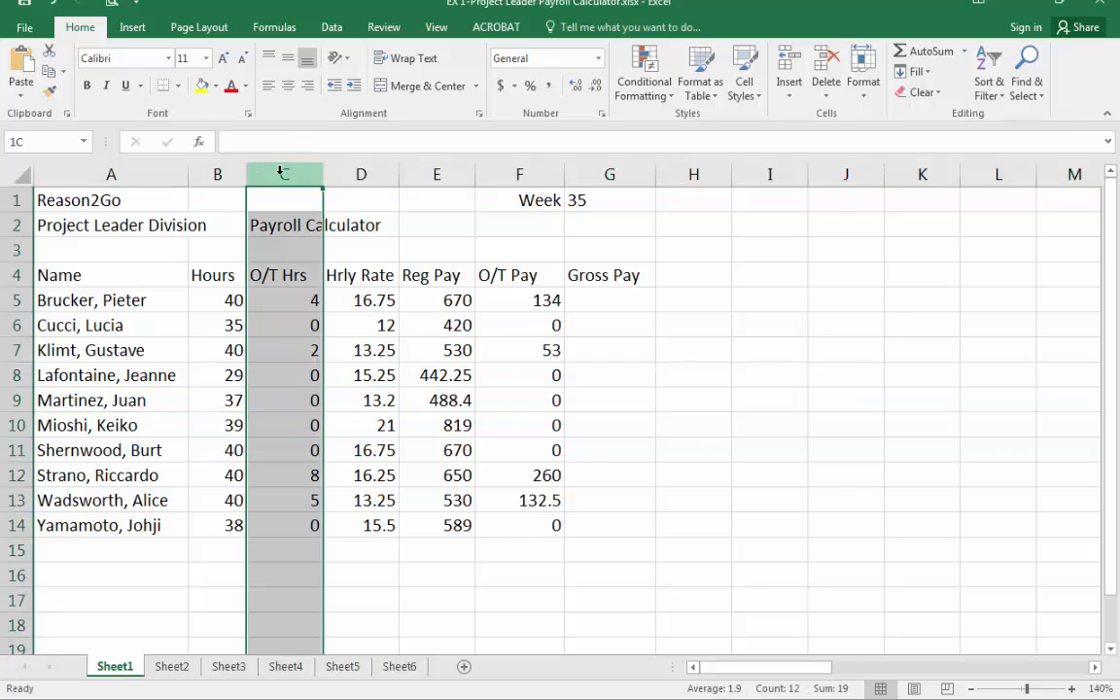
# Select cell F8 and the data range B5:F14, then deselect by choosing H12 and F15.
pyautogui.click(557, 365)
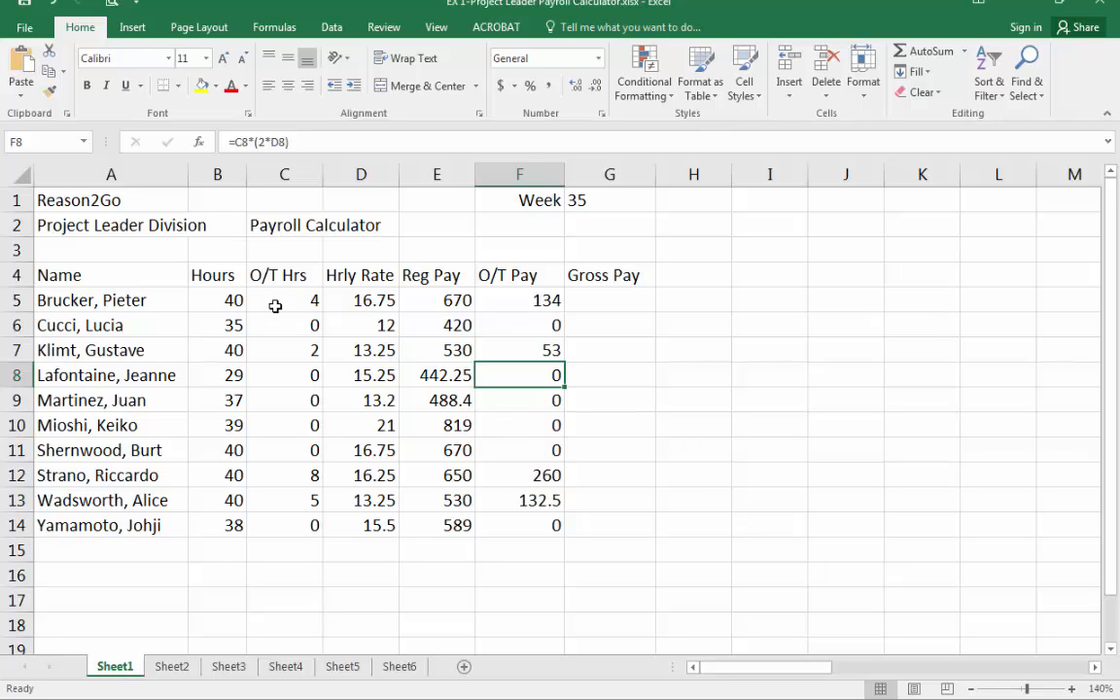
pyautogui.moveTo(216, 300); pyautogui.dragTo(544, 525)
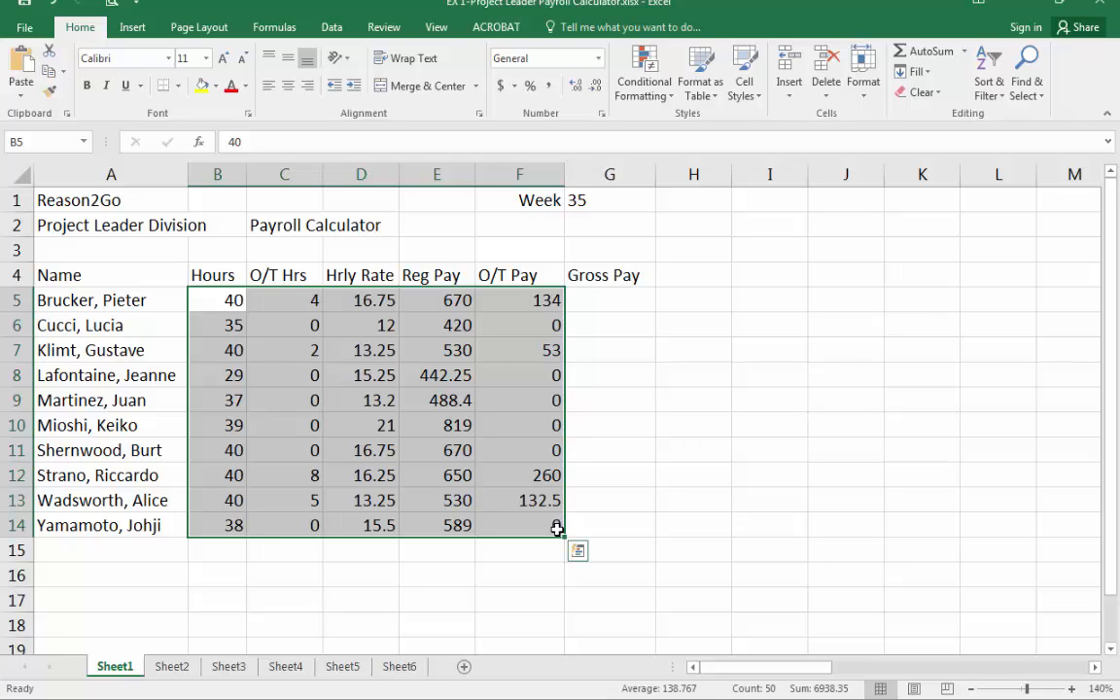
pyautogui.click(659, 477)
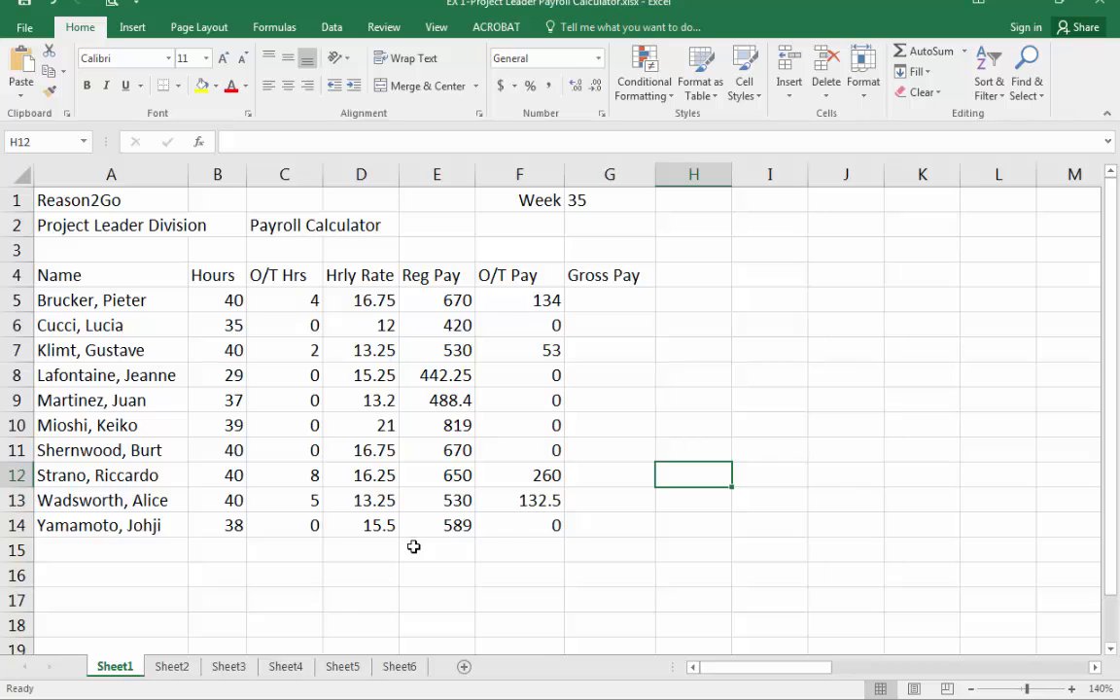
pyautogui.click(552, 548)
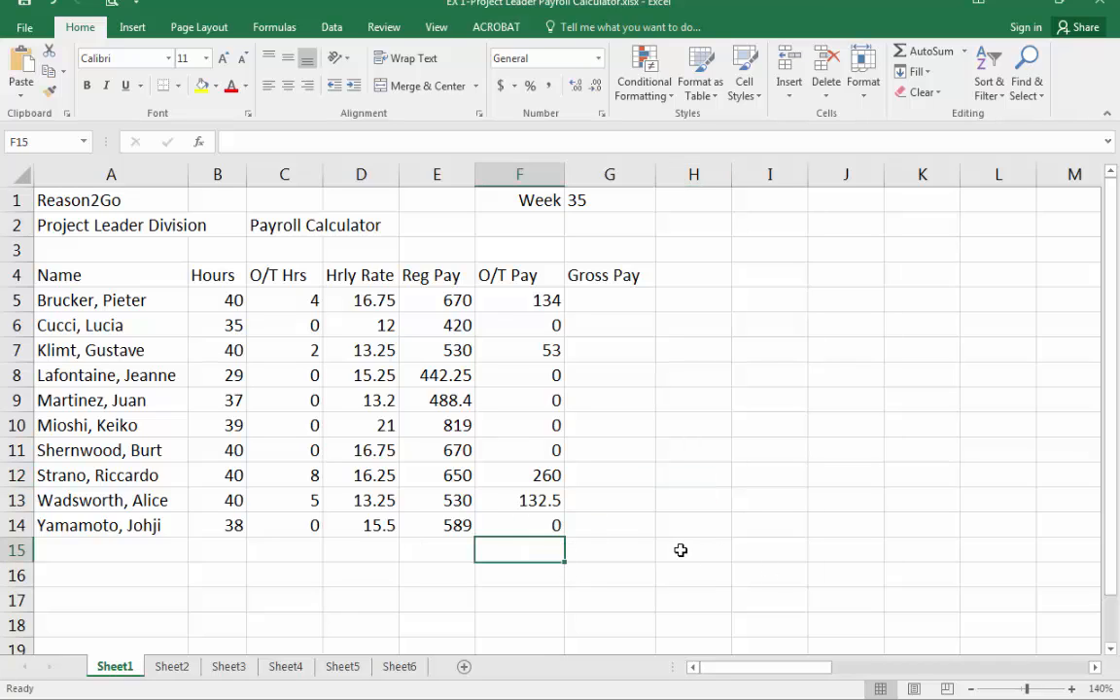
# Enter =sum(E5:E14) in cell E15 to total the Reg Pay column, then select E5:E14 to compare its sum.
pyautogui.click(426, 547)
pyautogui.write('=')
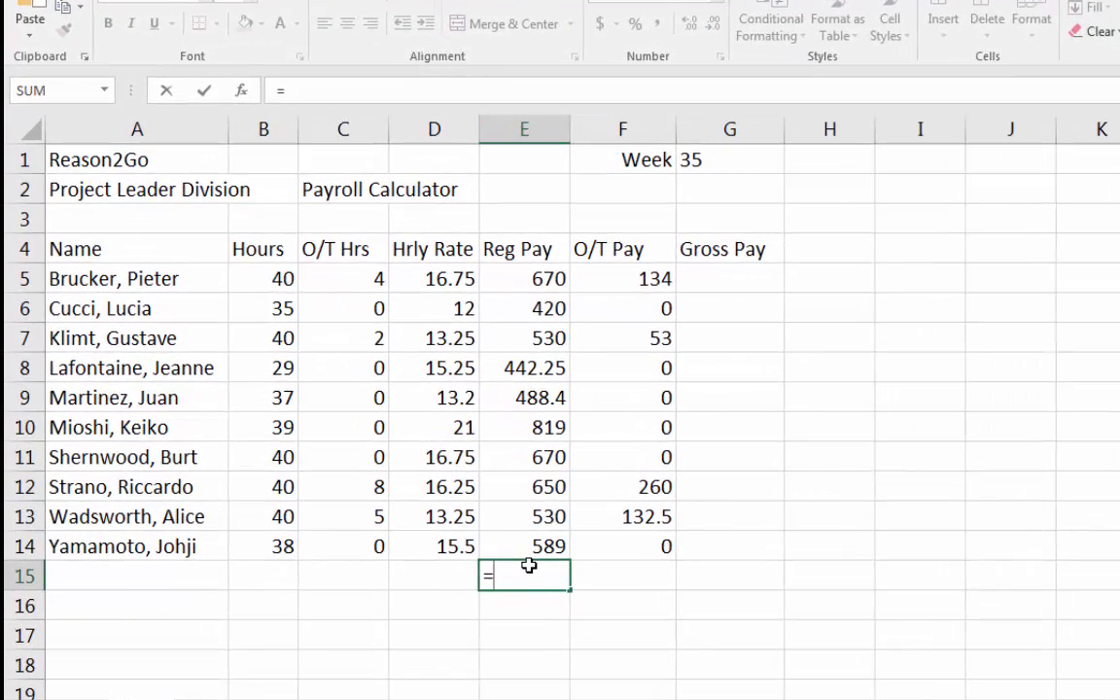
pyautogui.write('sum')
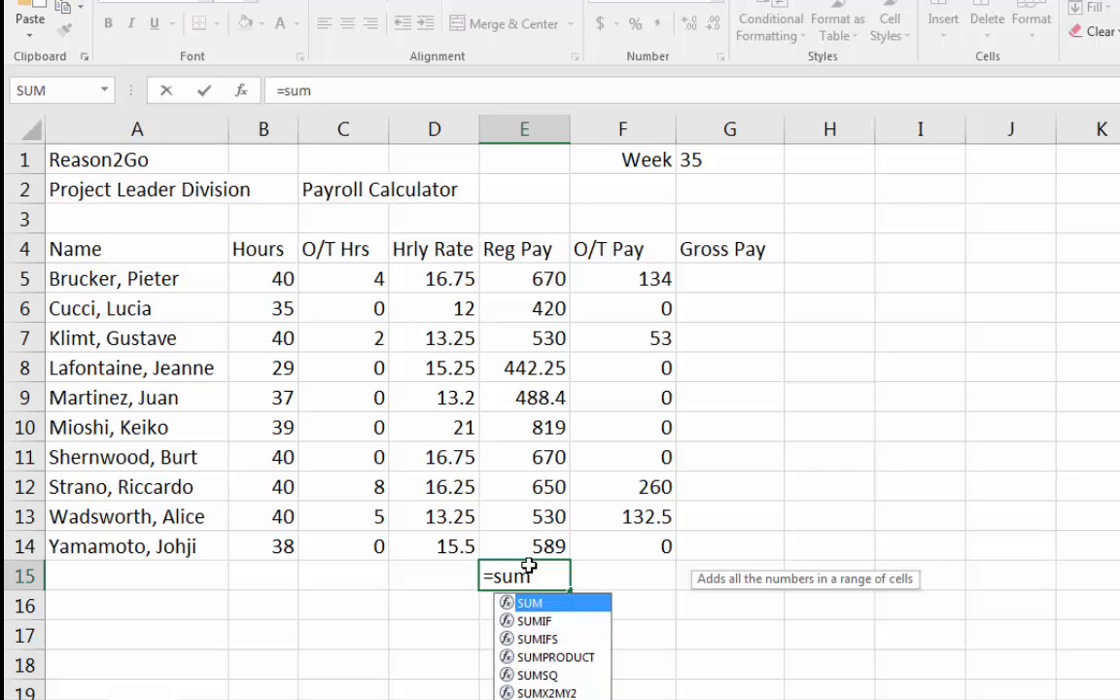
pyautogui.write('(')
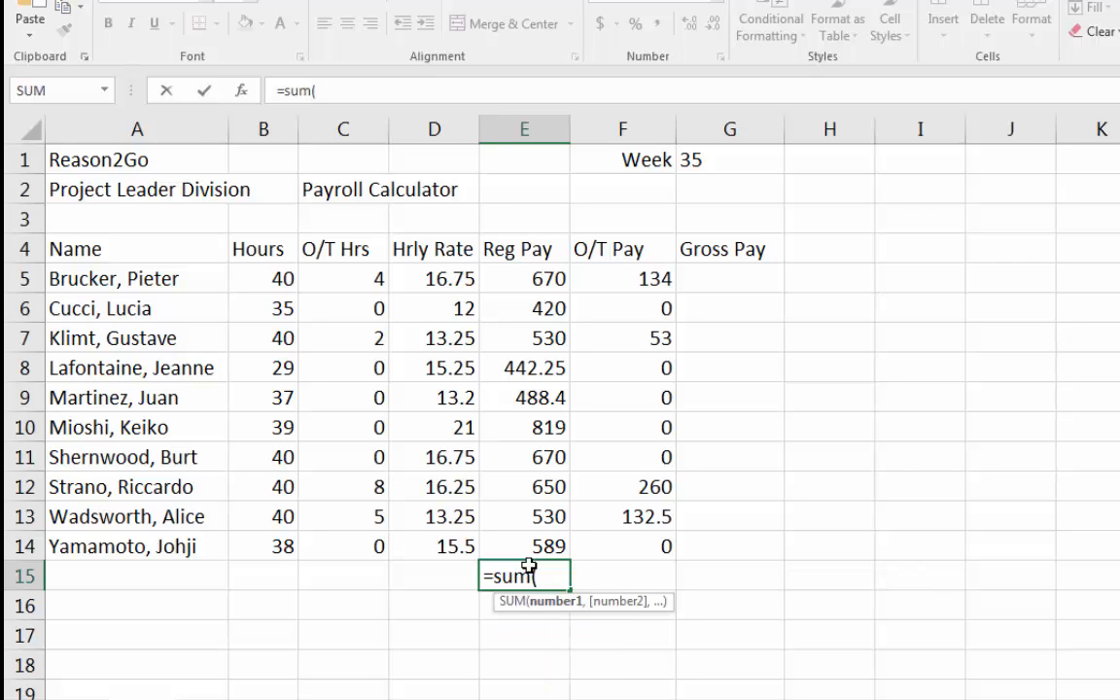
pyautogui.write('E5')
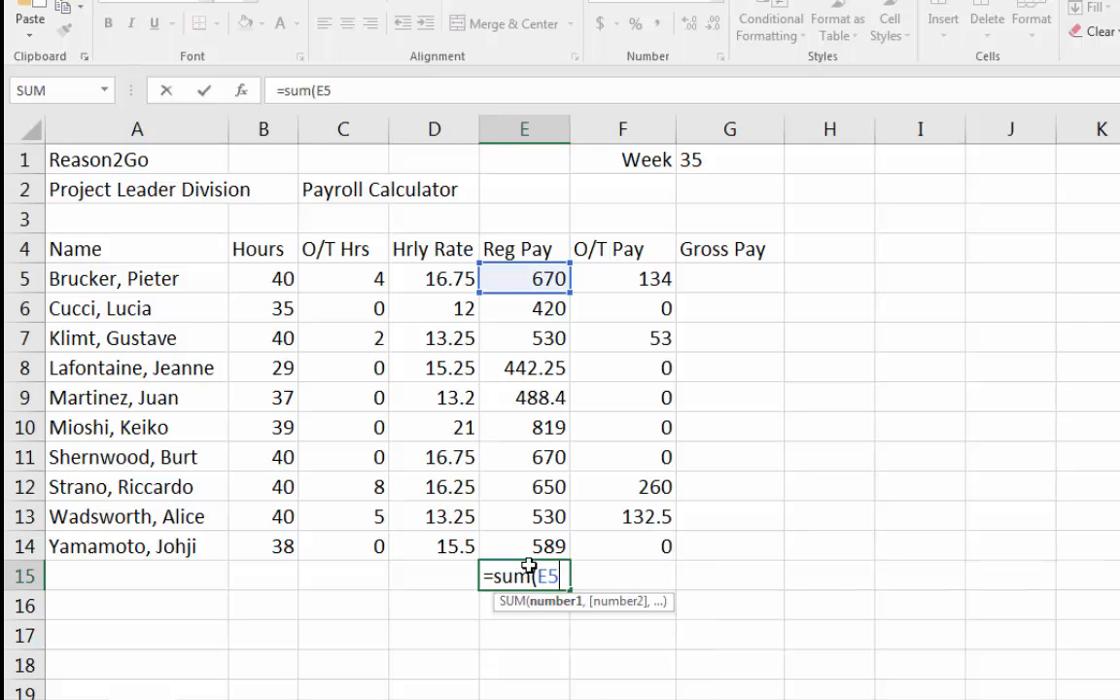
pyautogui.write(':E14')
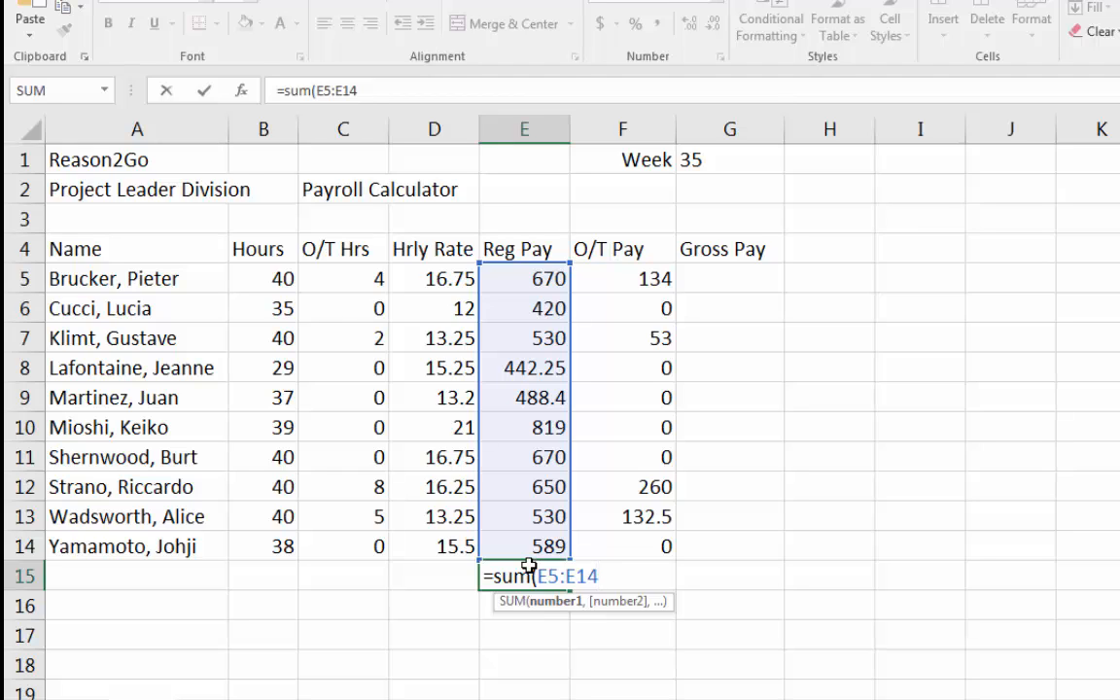
pyautogui.write(')')
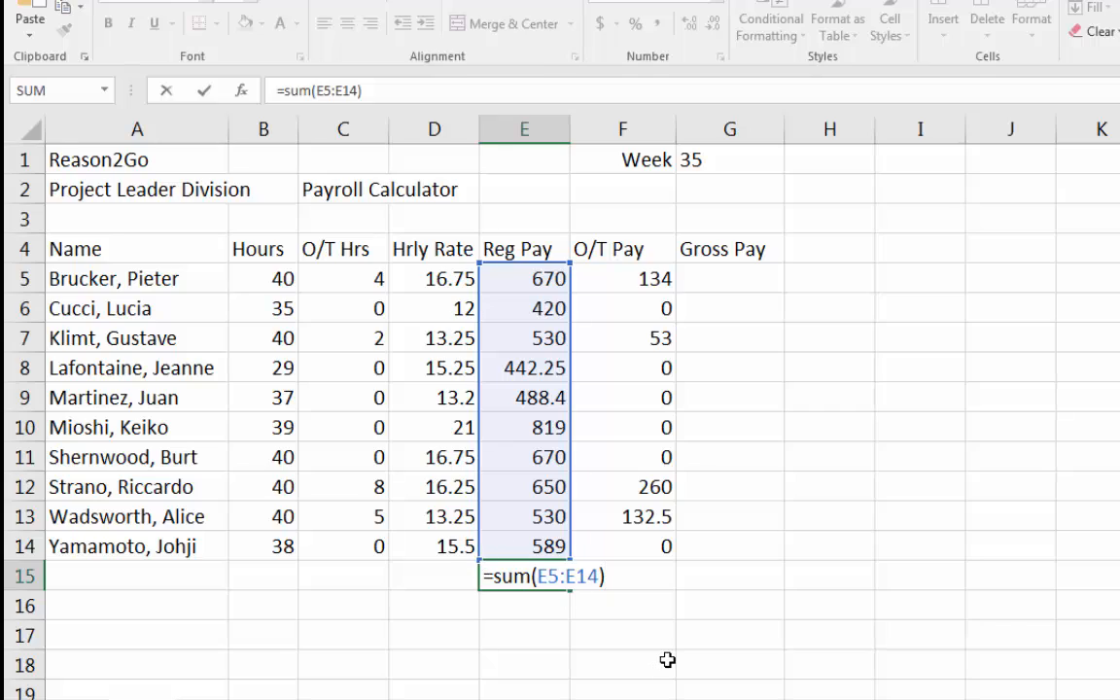
pyautogui.press('Return')
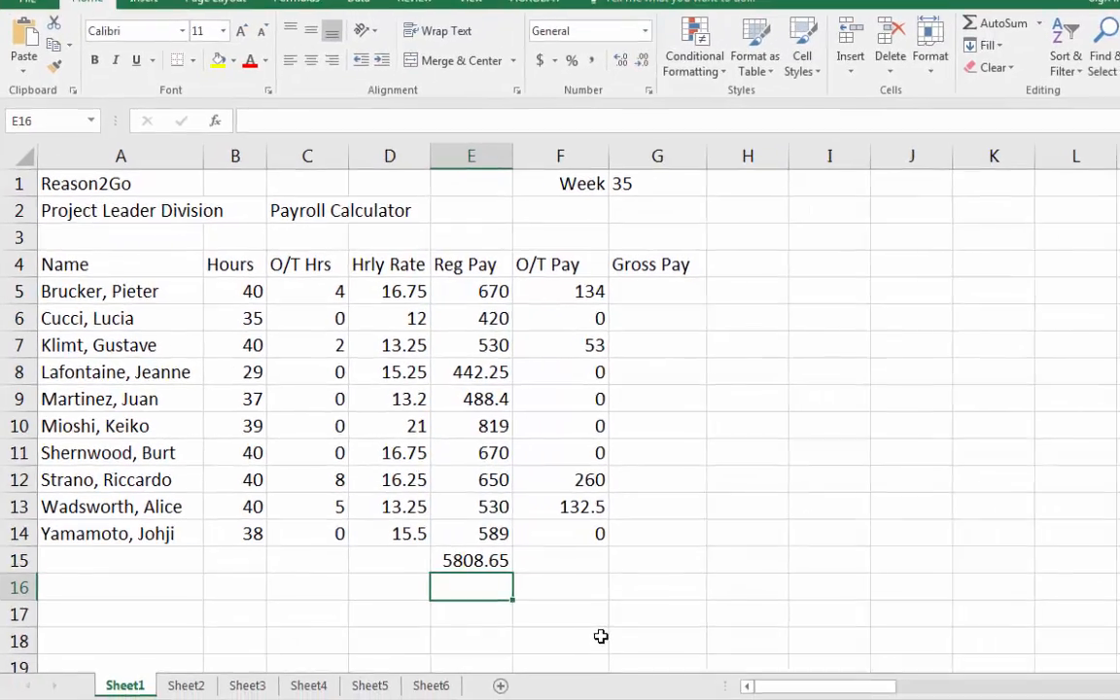
pyautogui.press('Up')
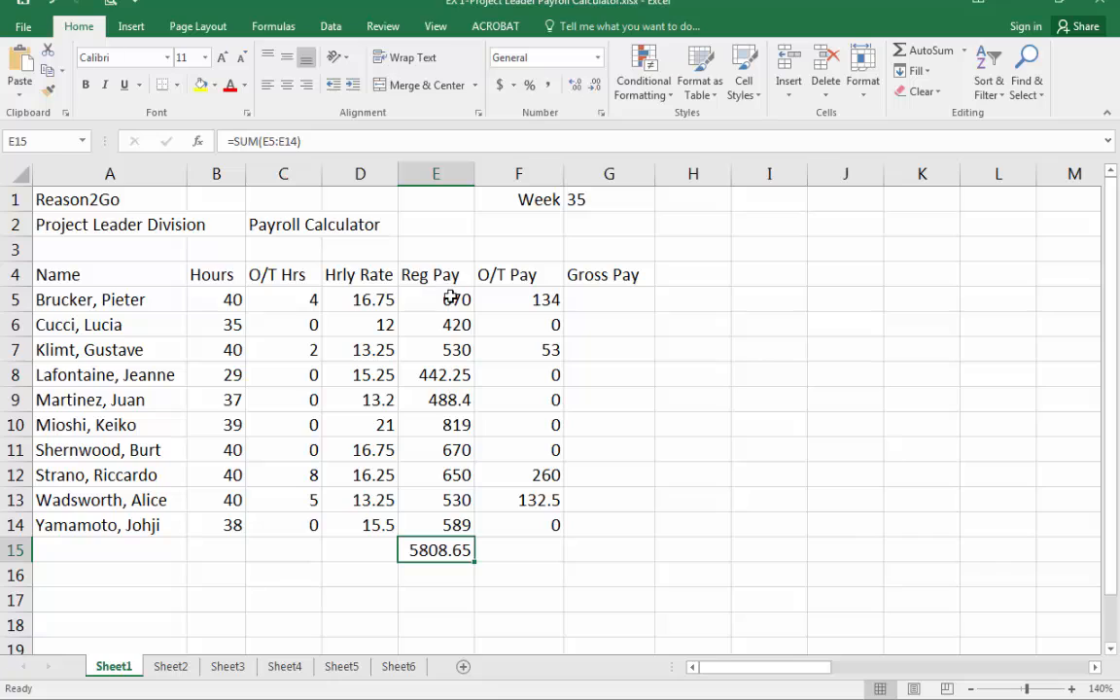
pyautogui.moveTo(452, 296); pyautogui.dragTo(457, 525)
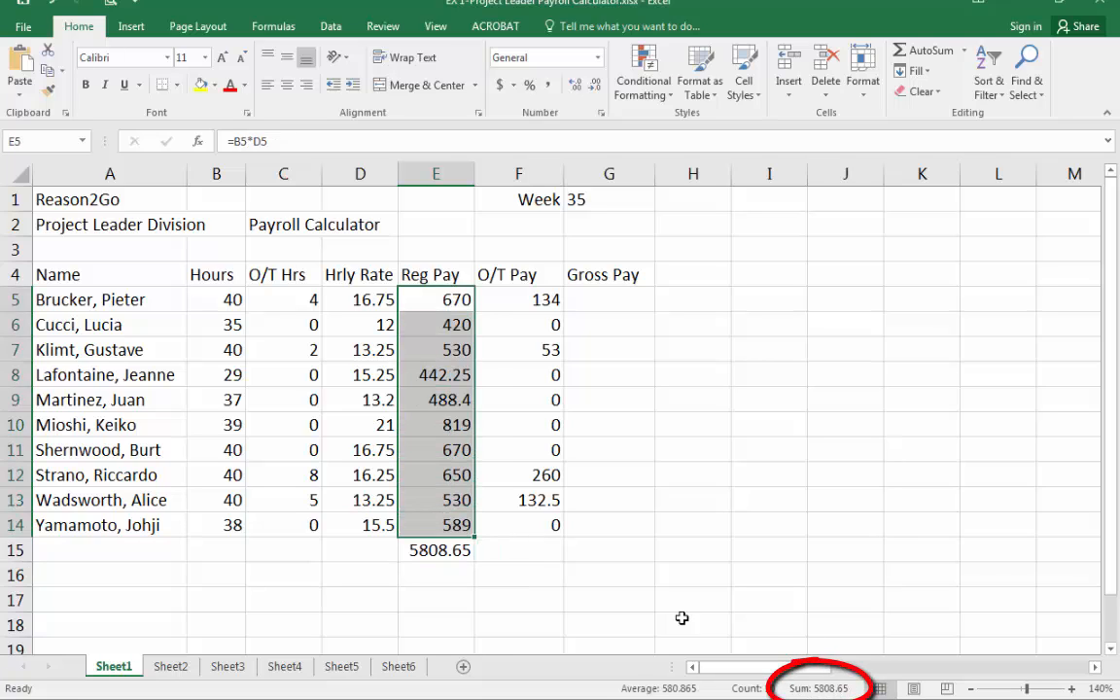
# Replace the formula in E15 with =e5+e6+e7+e8+e9+e10.
pyautogui.click(441, 556)
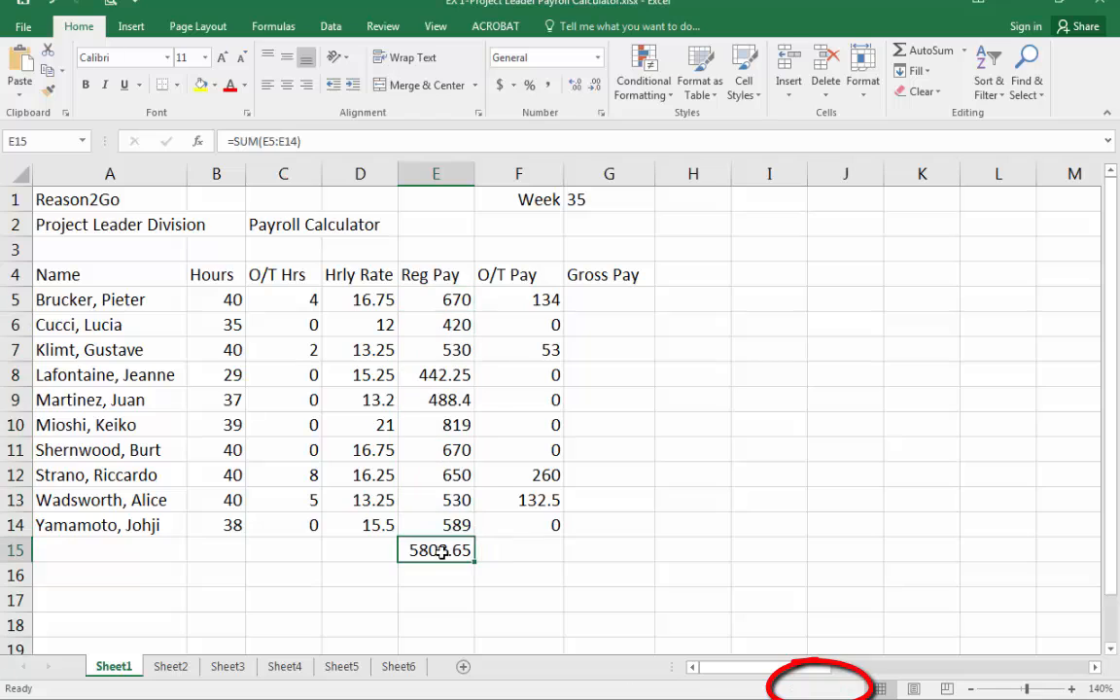
pyautogui.click(323, 142)
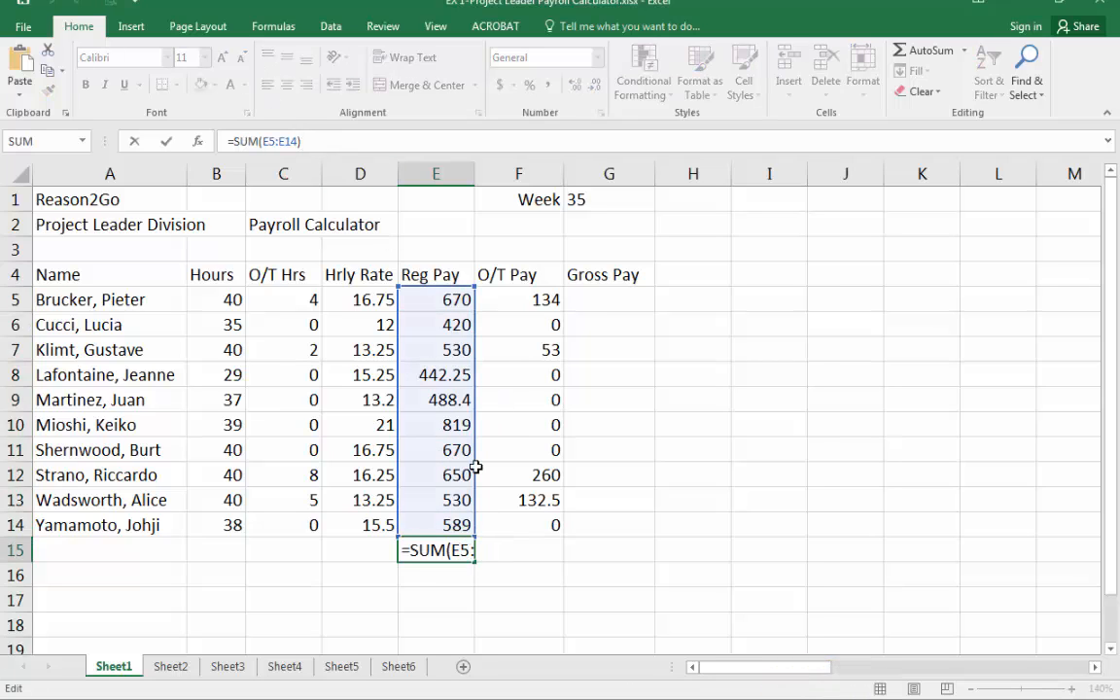
pyautogui.press('BackSpace')
pyautogui.press('BackSpace')
pyautogui.press('BackSpace')
pyautogui.press('BackSpace')
pyautogui.press('BackSpace')
pyautogui.press('BackSpace')
pyautogui.press('BackSpace')
pyautogui.press('BackSpace')
pyautogui.press('BackSpace')
pyautogui.press('BackSpace')
pyautogui.press('BackSpace')
pyautogui.press('BackSpace')
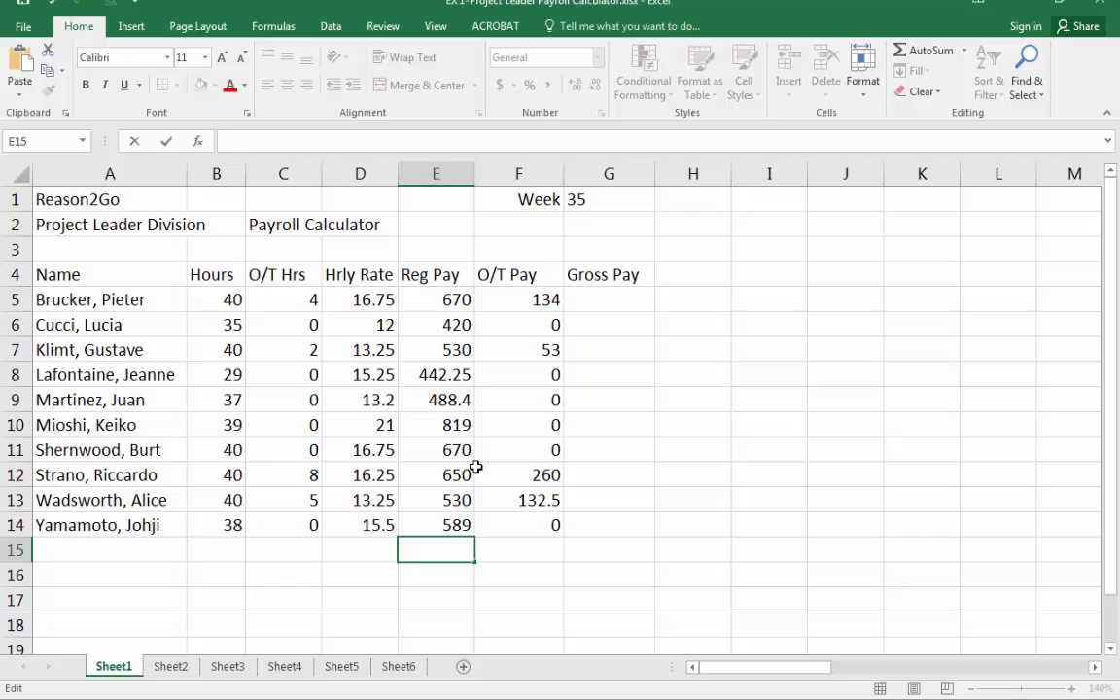
pyautogui.write('=')
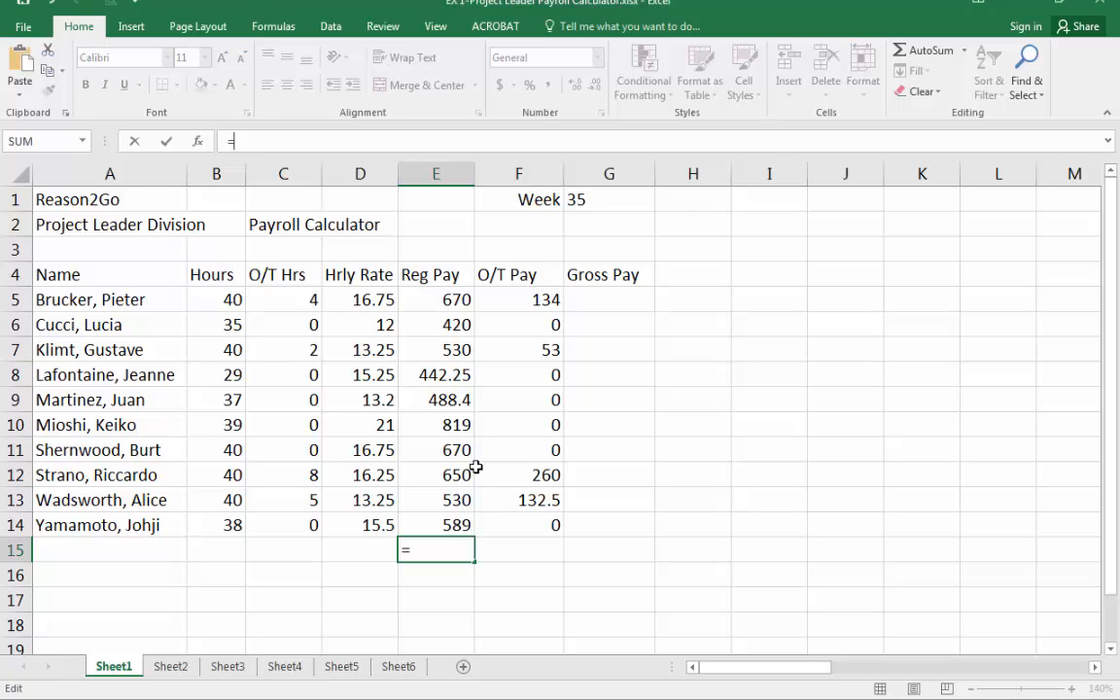
pyautogui.write('e5+e6')
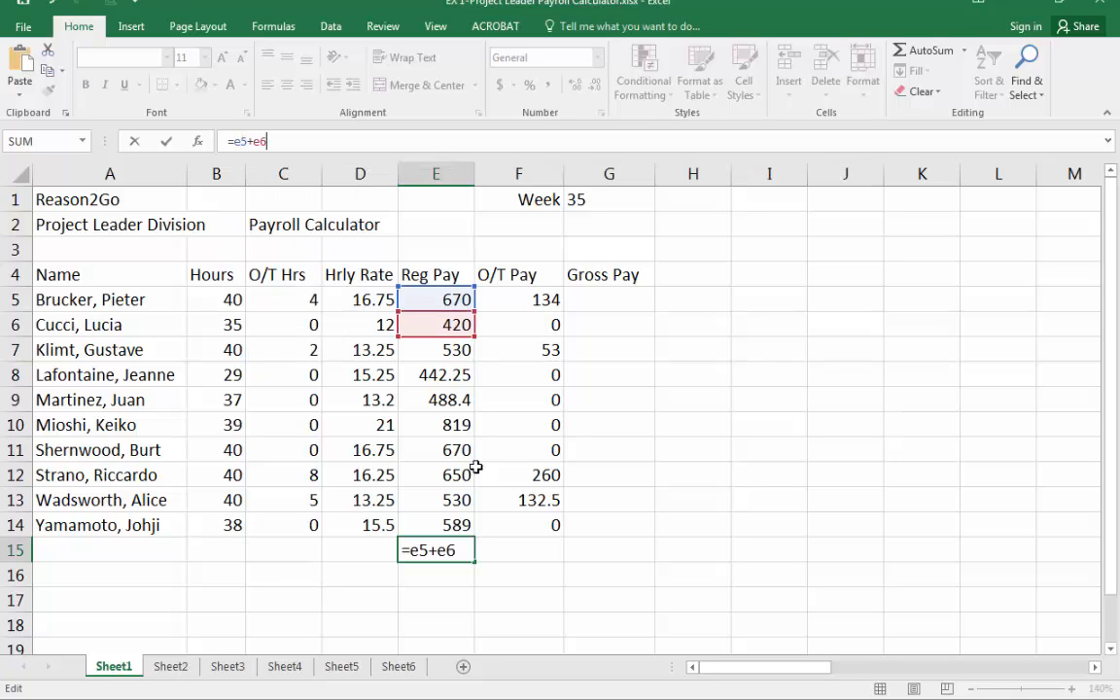
pyautogui.write('+e7+e8')
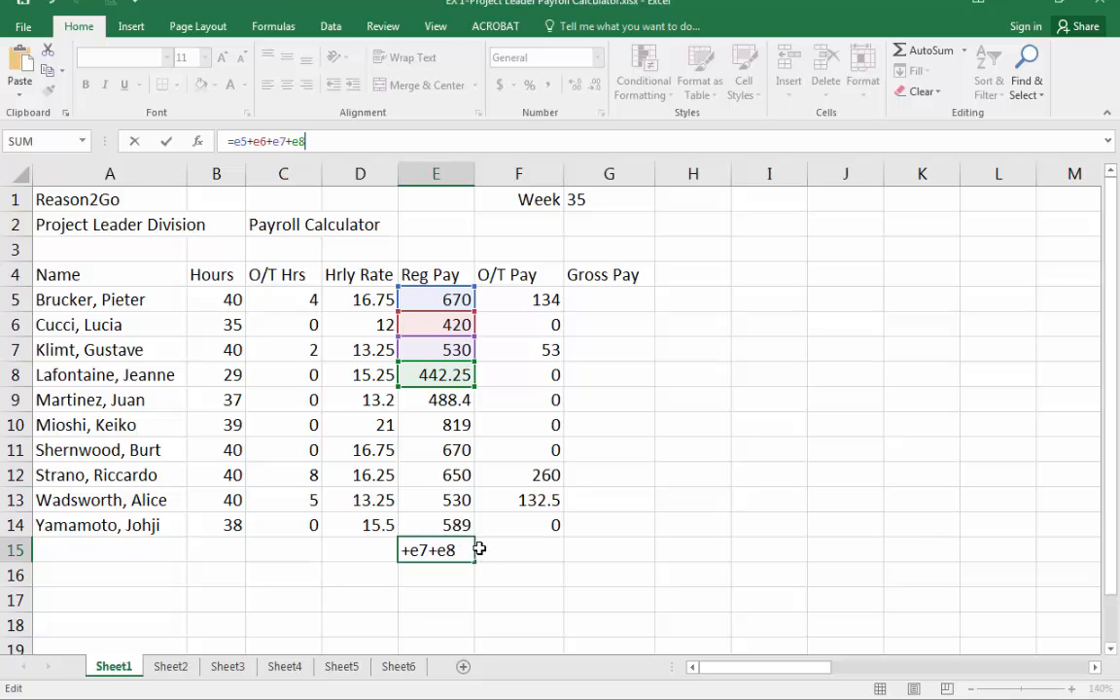
pyautogui.write('+e9+')
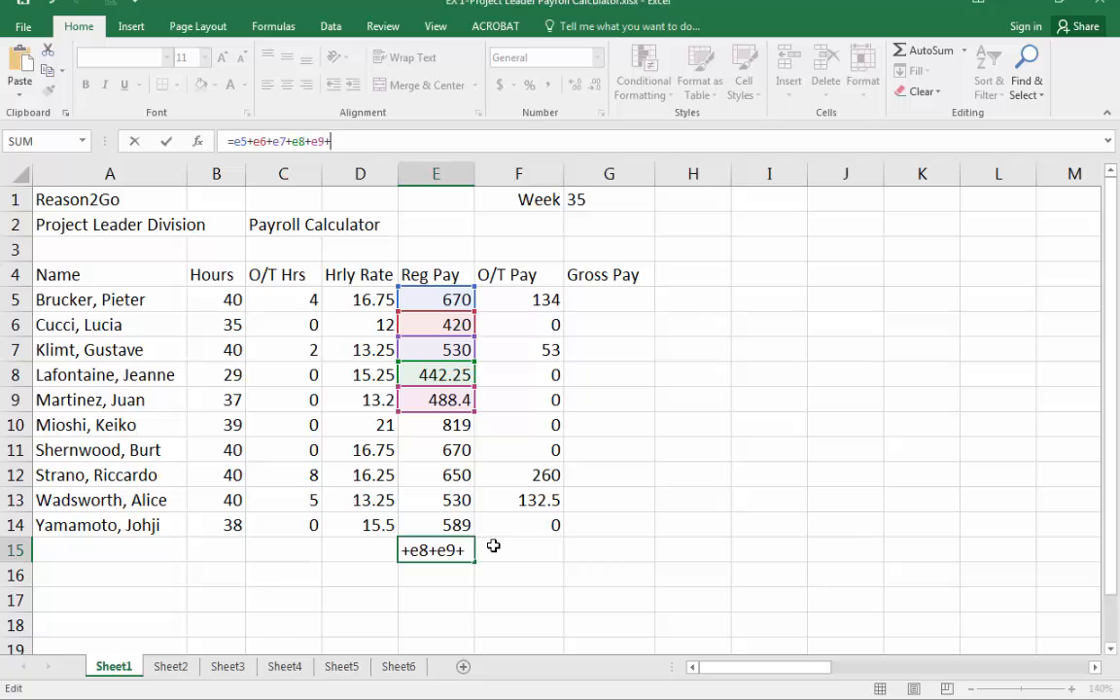
pyautogui.write('e10')
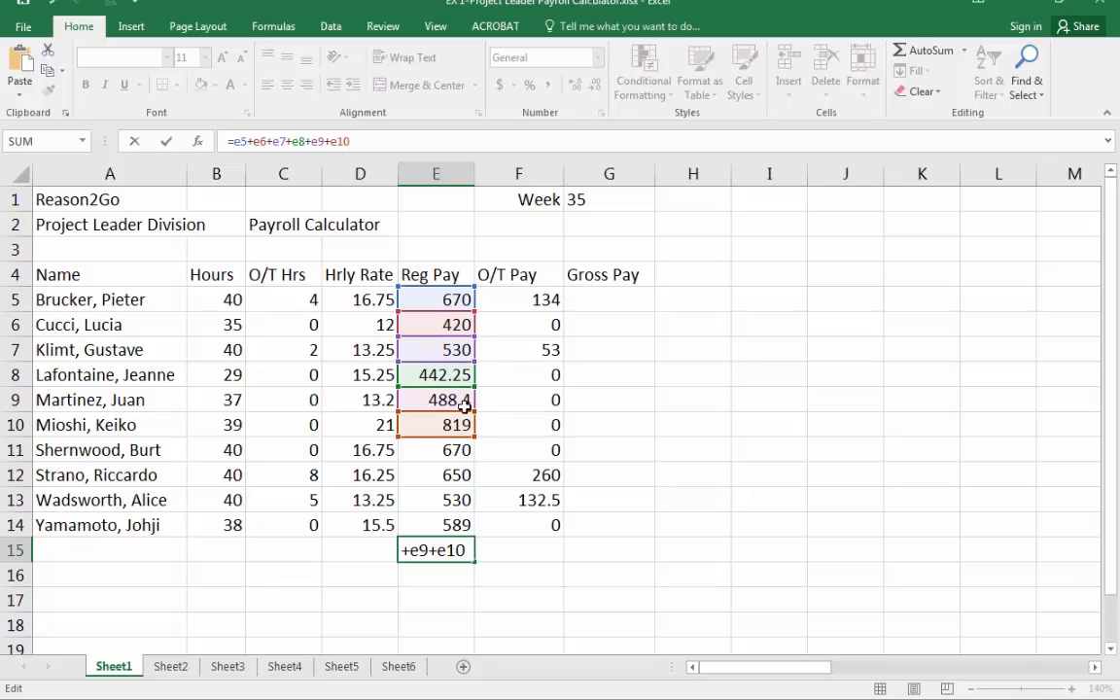
pyautogui.press('Return')
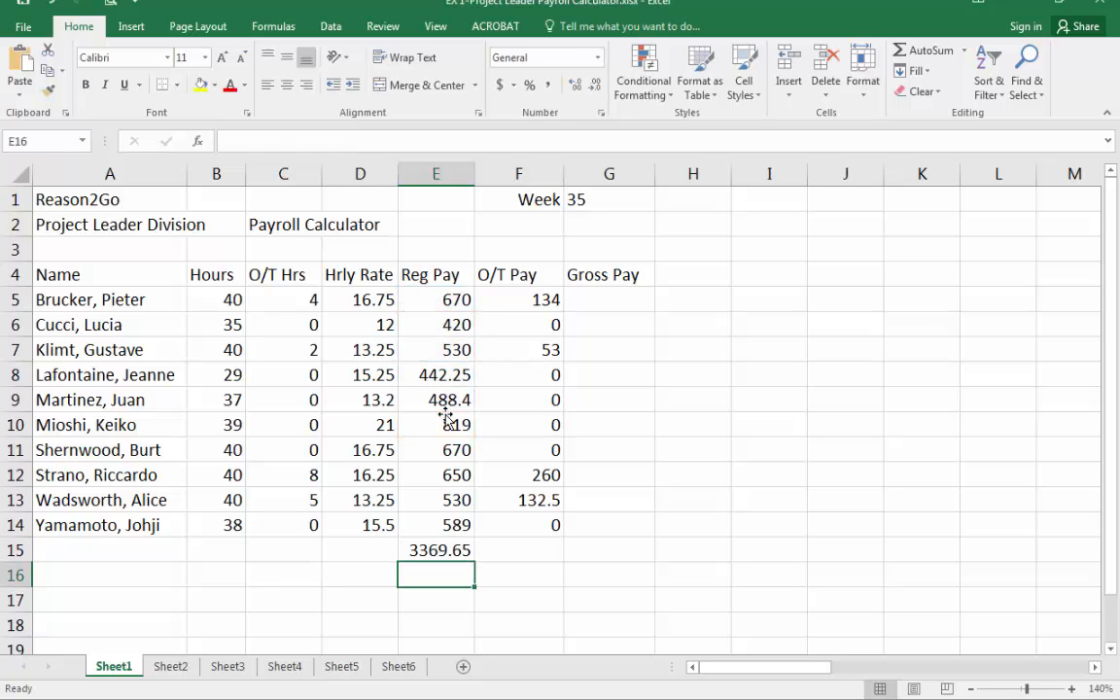
# Edit the formula in E15 to add +e11+e12+e13+e14.
pyautogui.press('Up')
pyautogui.press('F2')
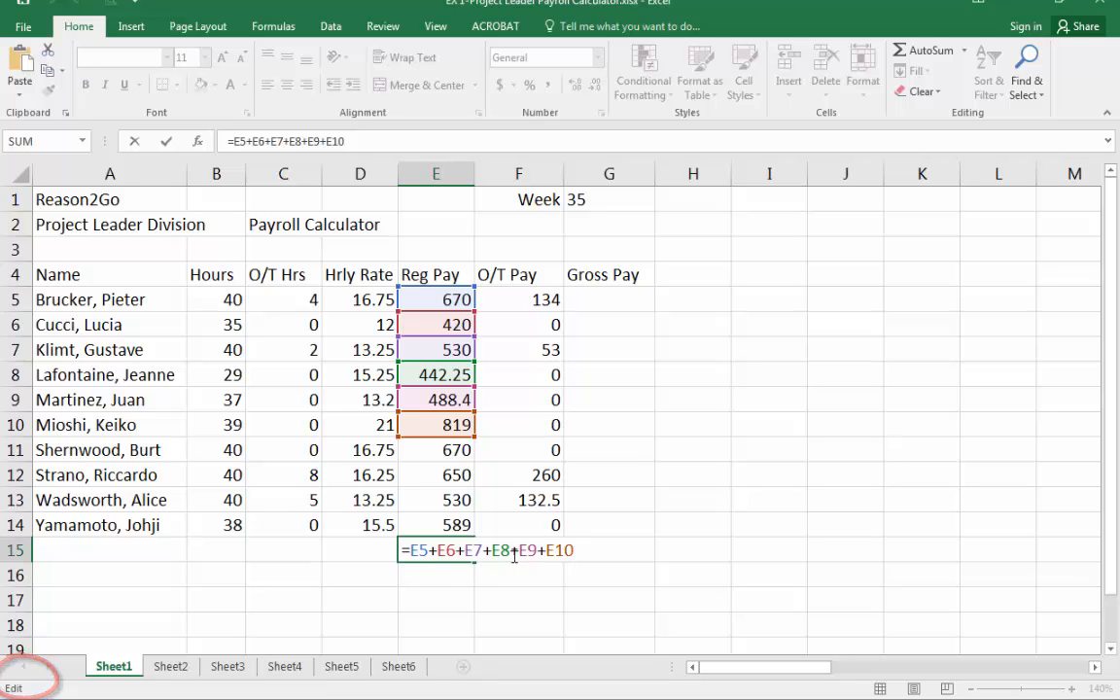
pyautogui.write('+')
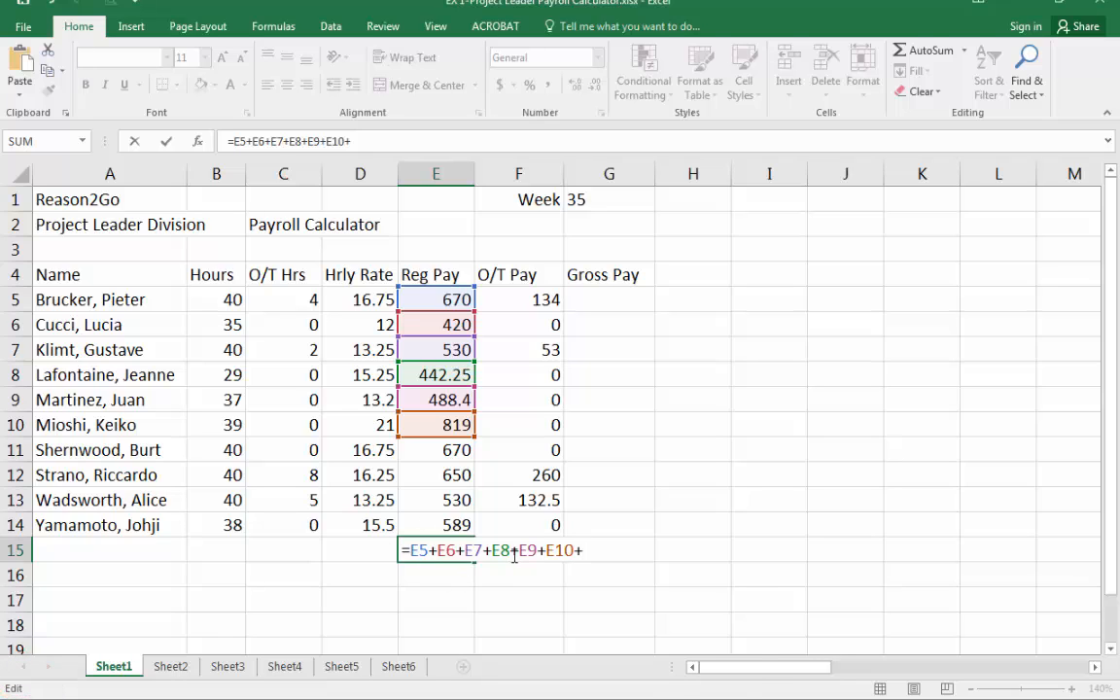
pyautogui.write('e11+e12+')
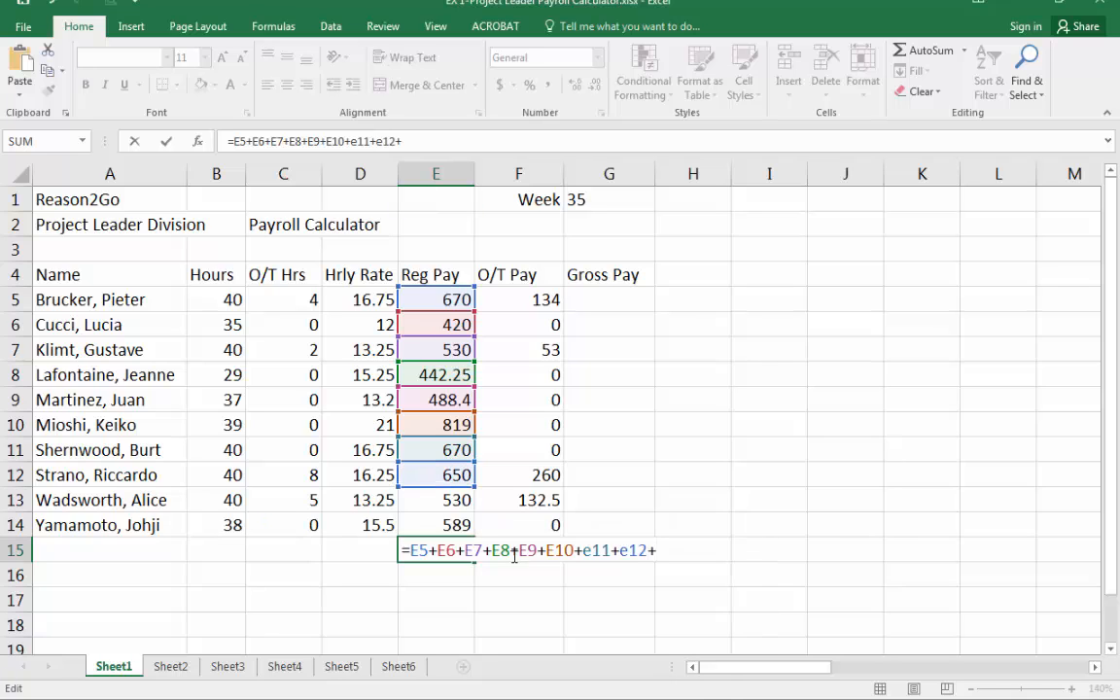
pyautogui.write('e13+')
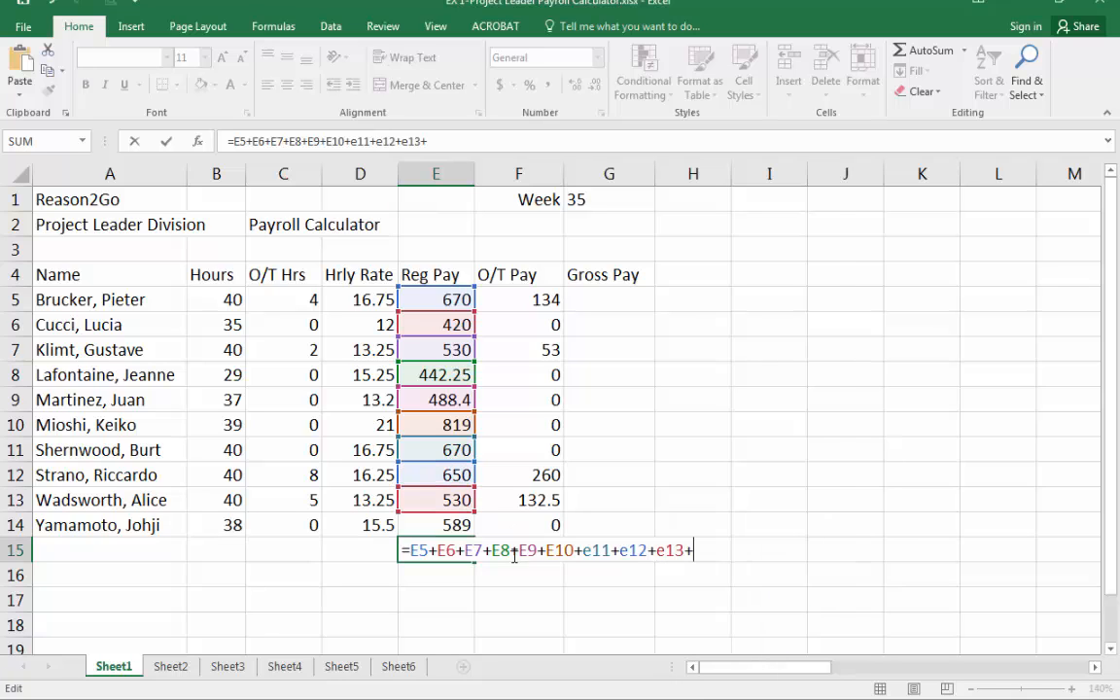
pyautogui.write('e14')
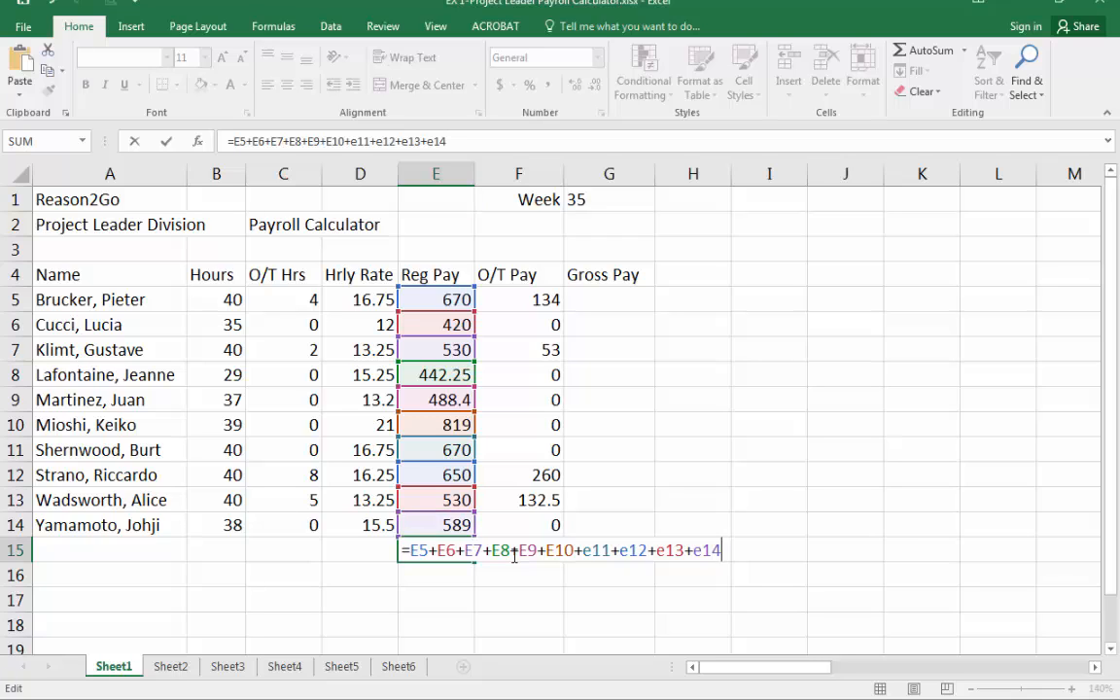
pyautogui.press('Return')
pyautogui.press('Up')
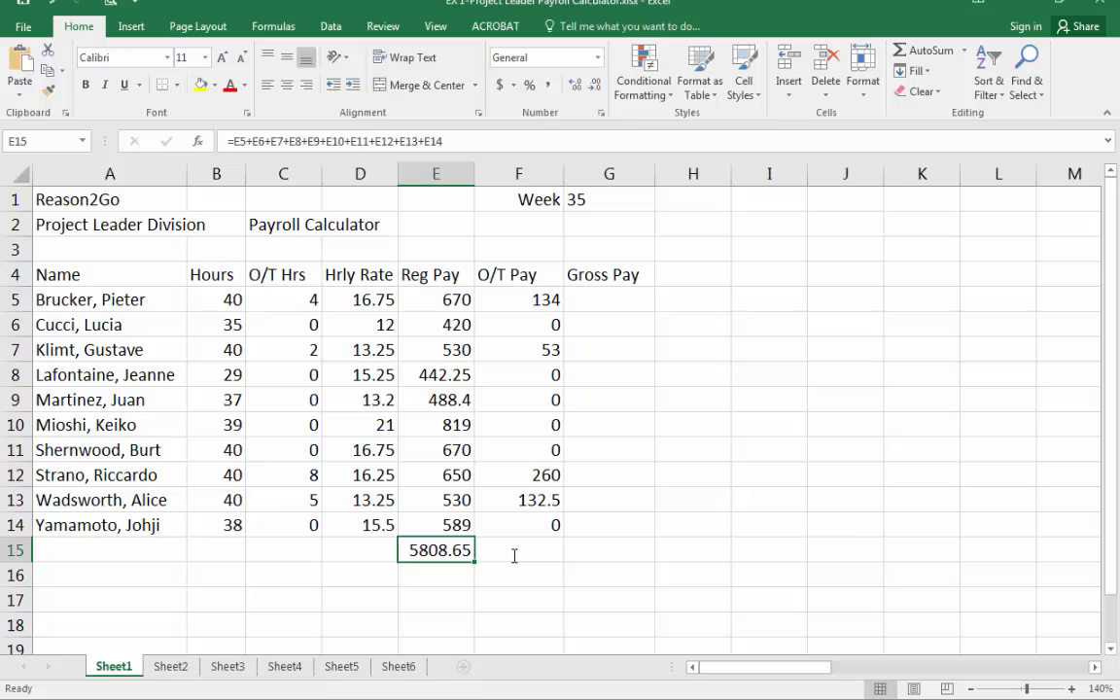
# Re-enter =sum(E5:E14) in E15 by selecting the Reg Pay range, then delete the cell's contents.
pyautogui.write('=')
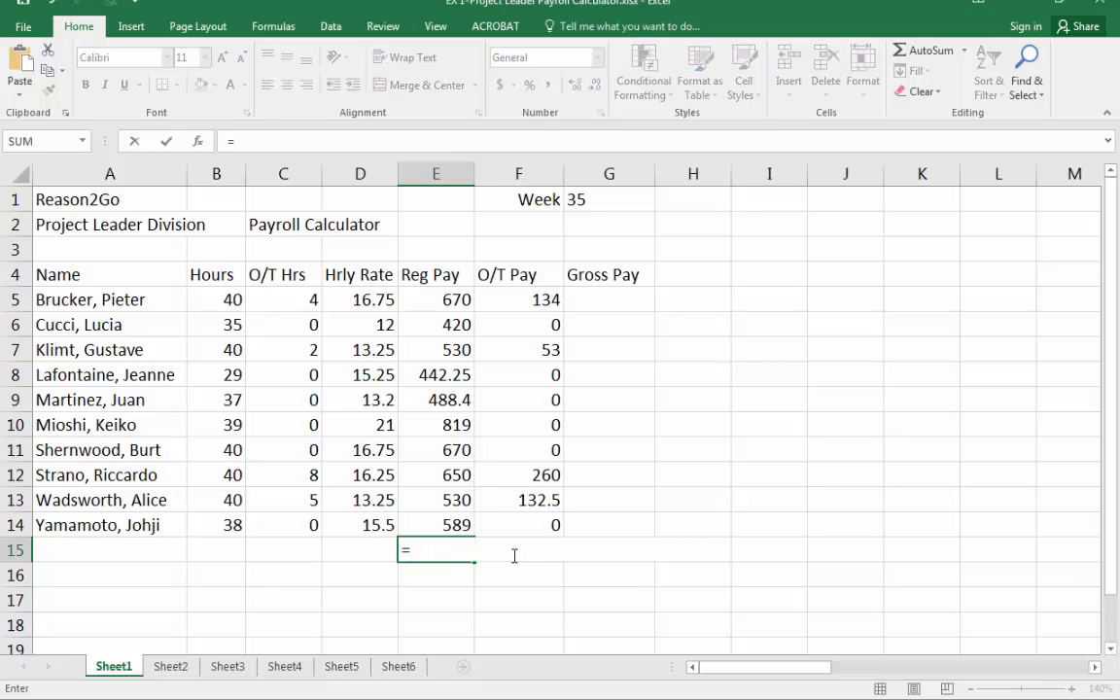
pyautogui.write('sum(')
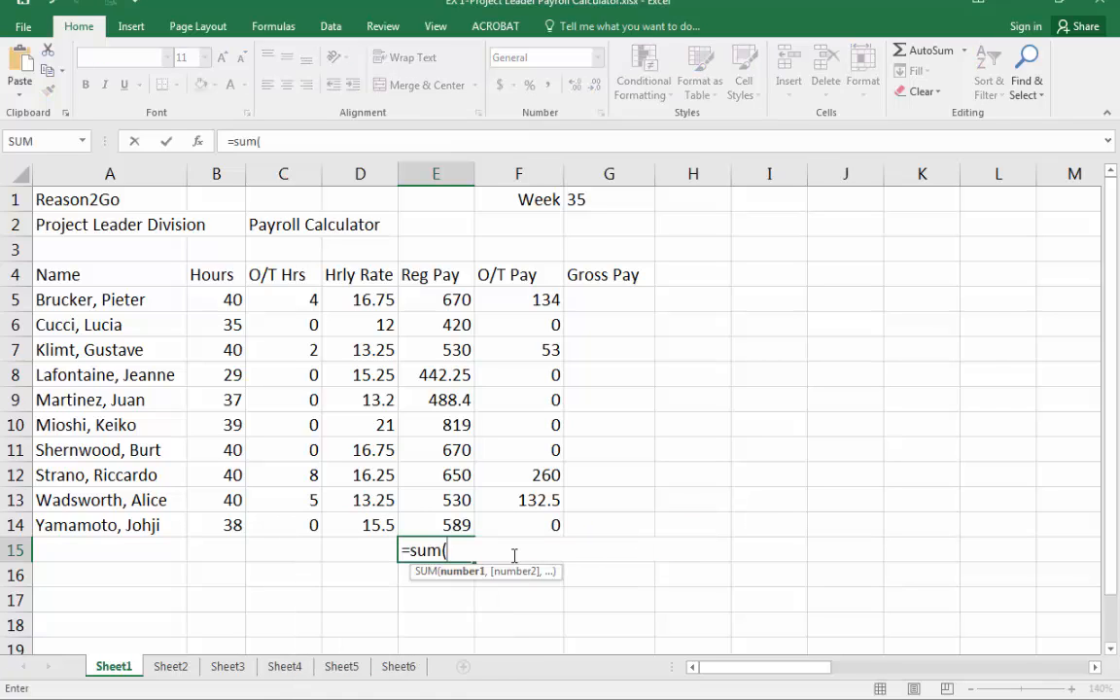
pyautogui.moveTo(437, 300); pyautogui.dragTo(430, 526)
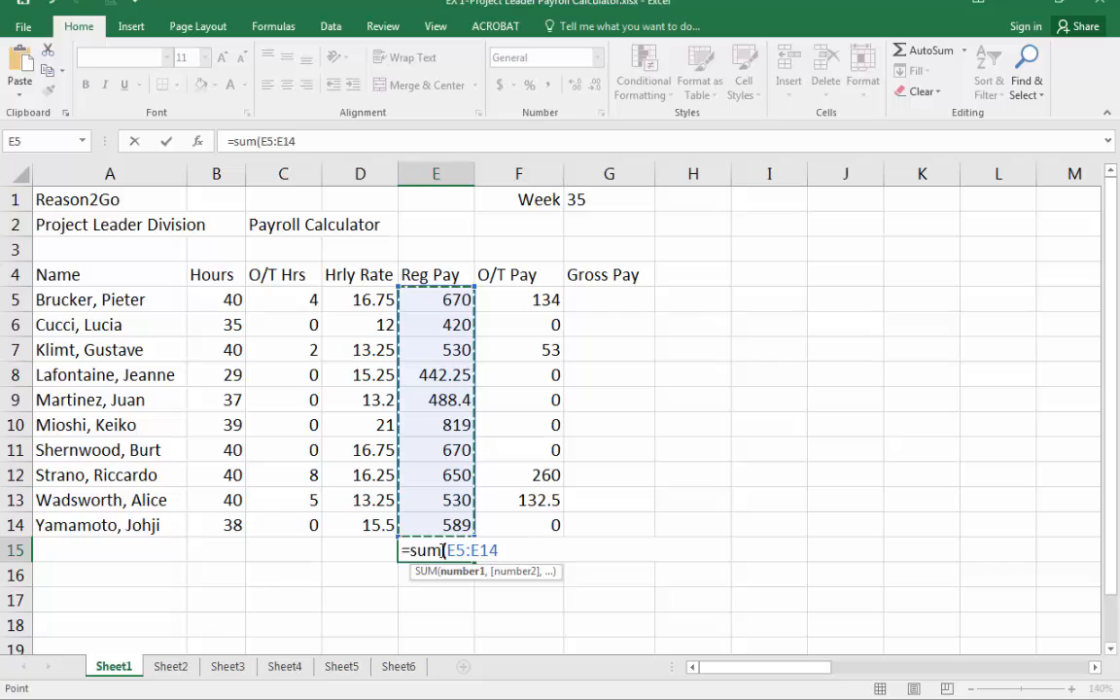
pyautogui.write(')')
pyautogui.press('Return')
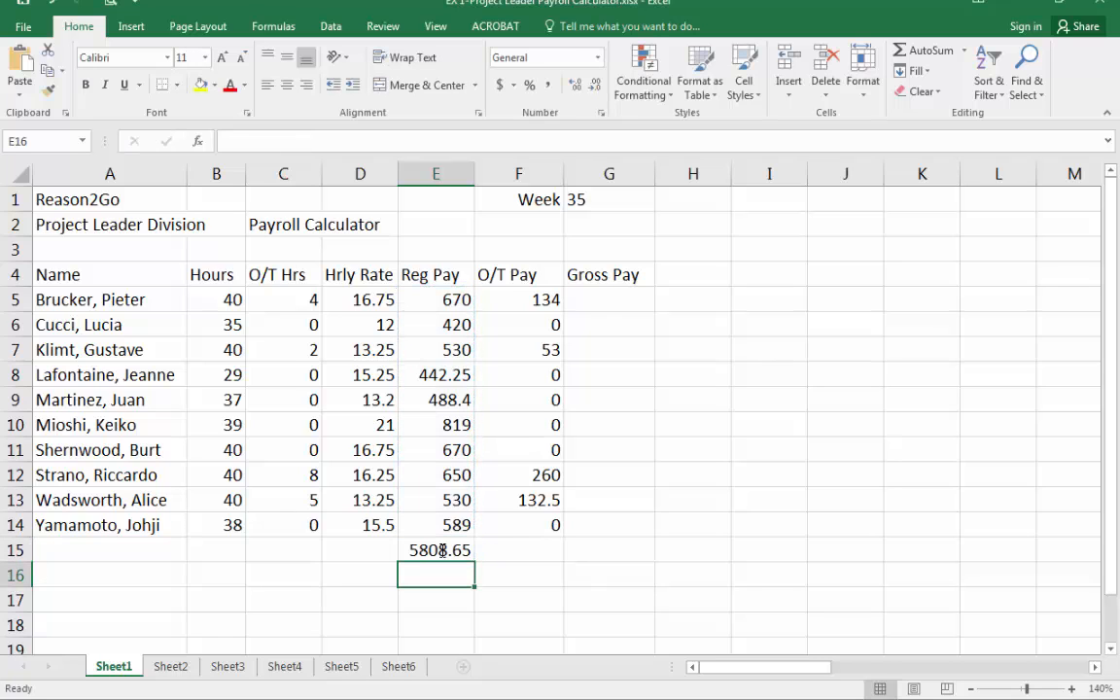
pyautogui.click(436, 549)
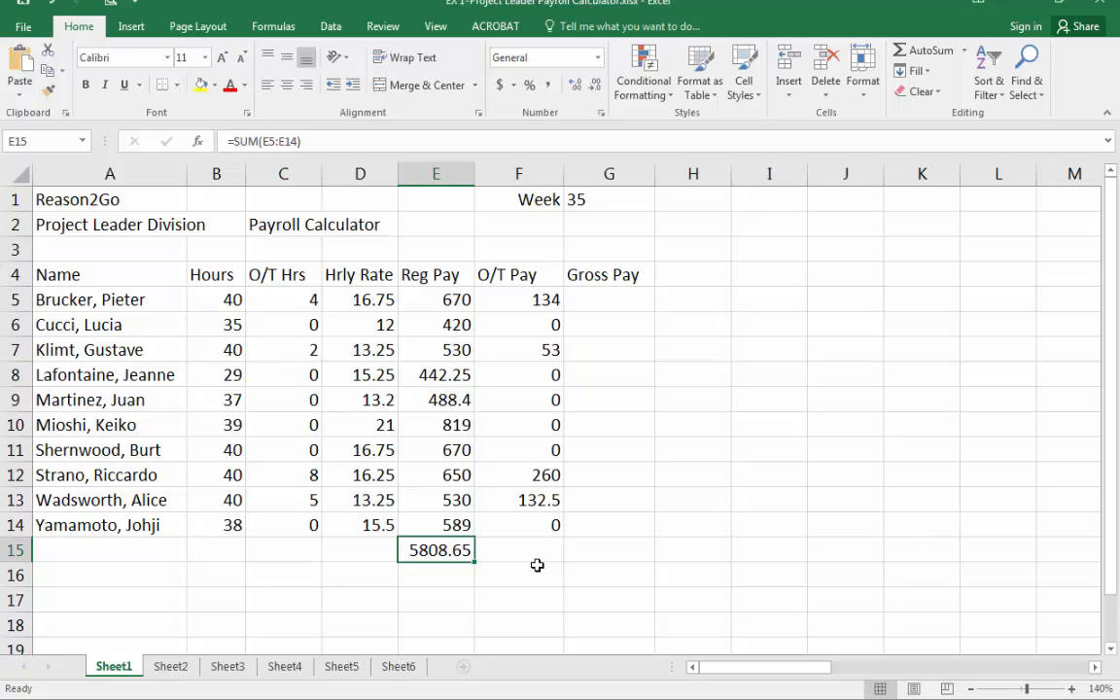
pyautogui.press('Delete')
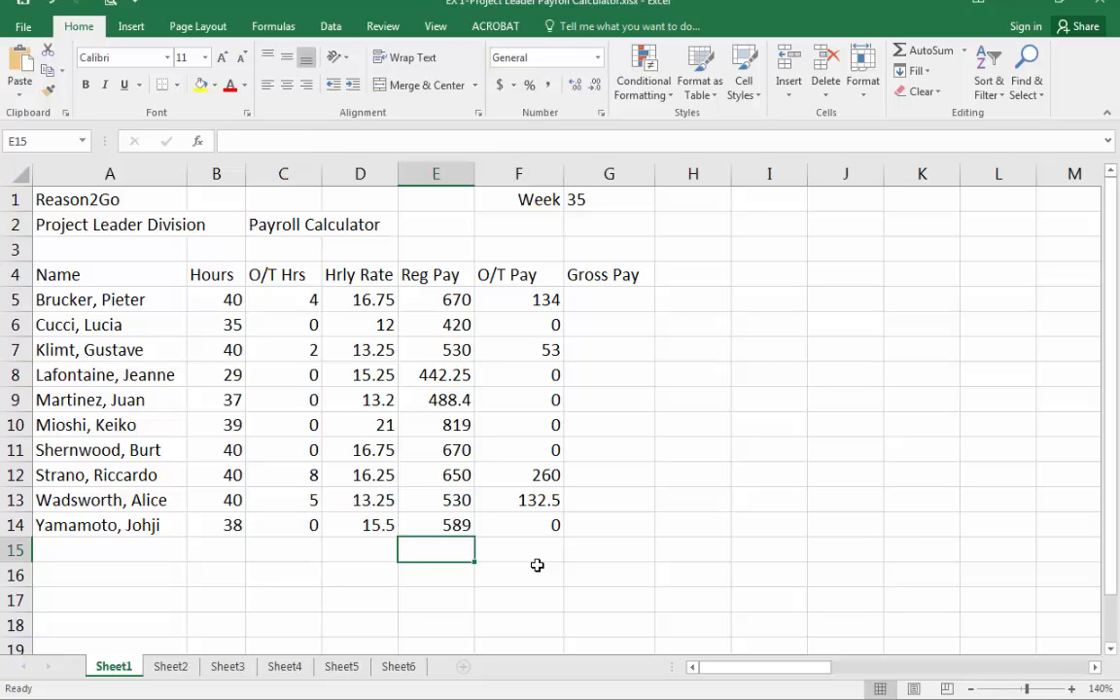
# Type =670+420+530 in E15, then erase the entry.
pyautogui.write('=')
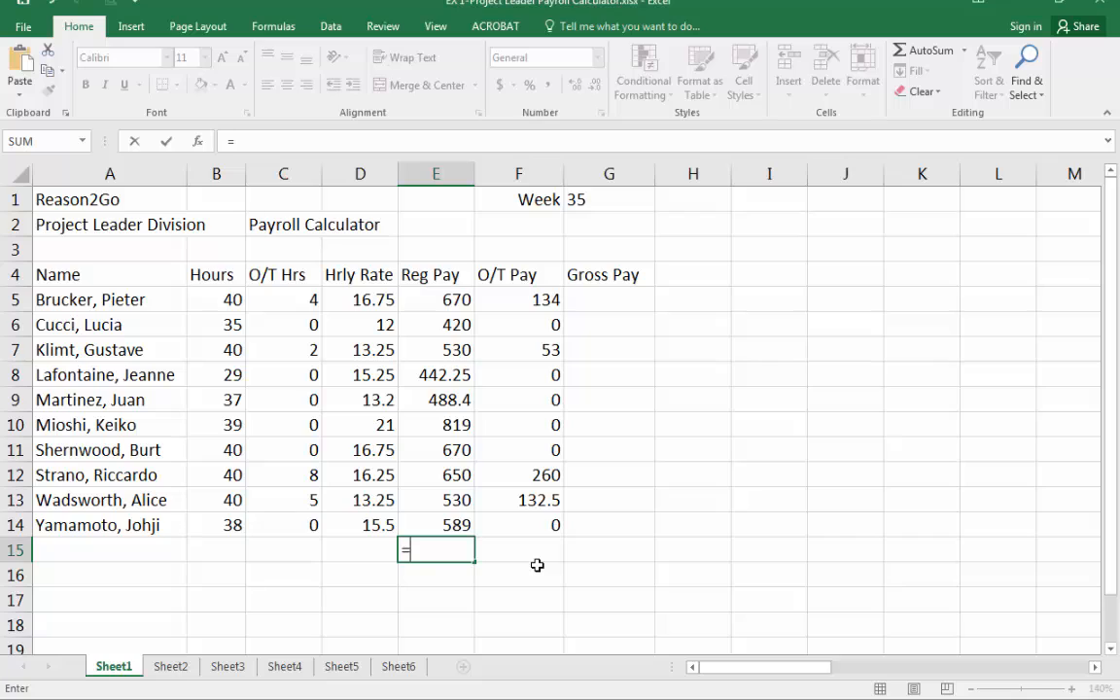
pyautogui.write('670+')
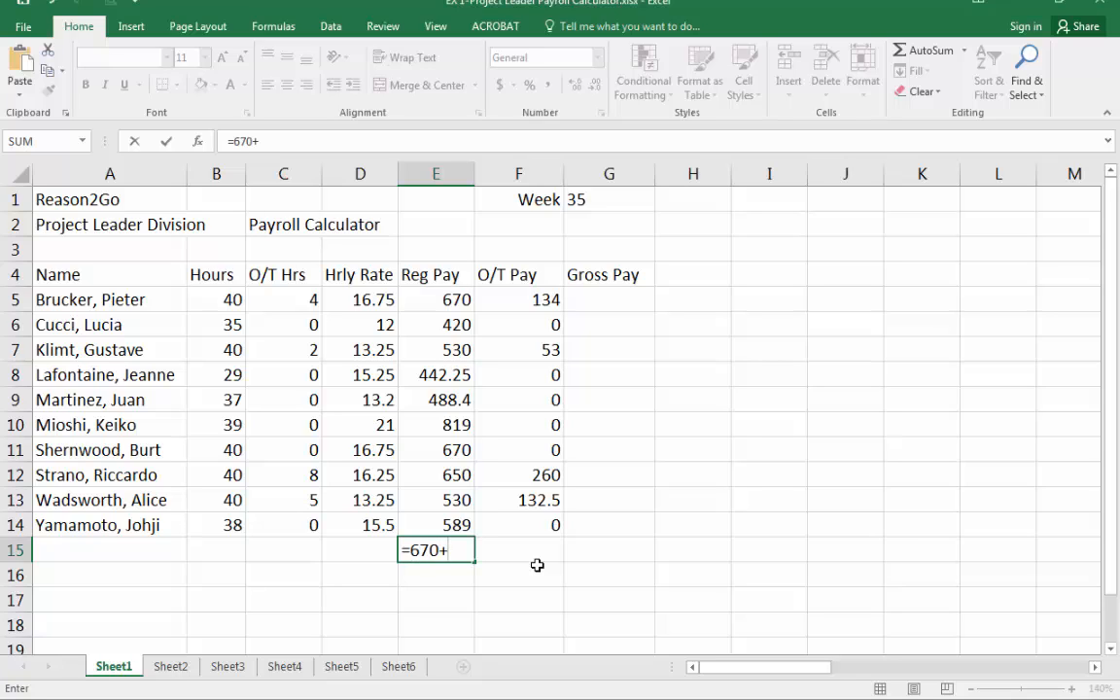
pyautogui.write('420+530')
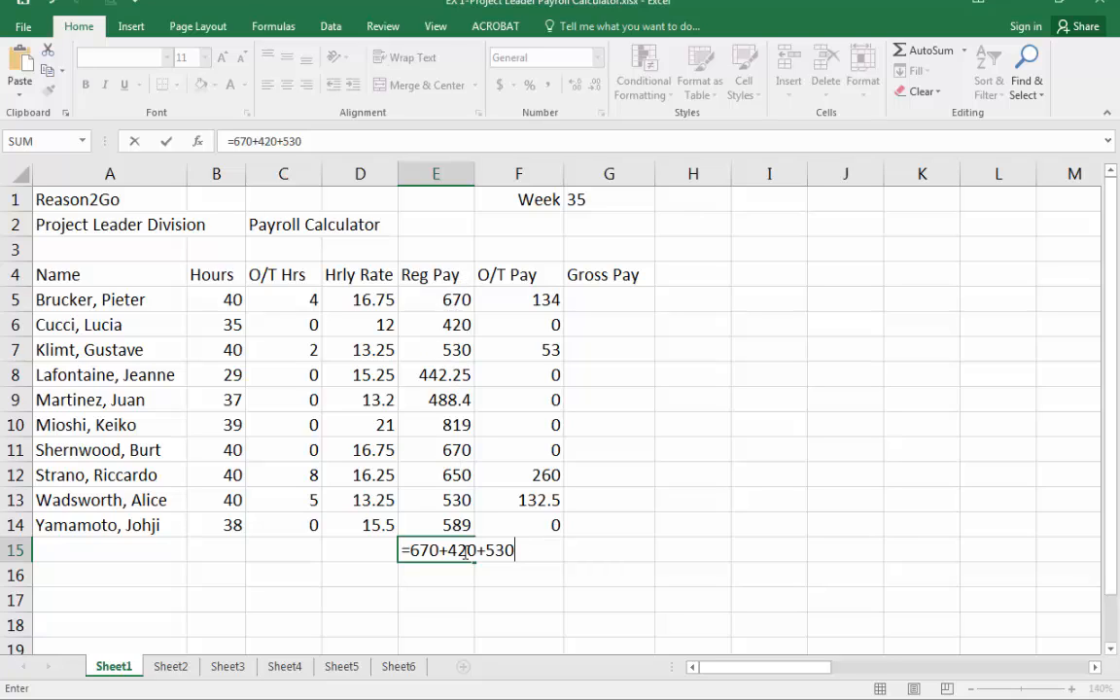
pyautogui.press('BackSpace')
pyautogui.press('BackSpace')
pyautogui.press('BackSpace')
pyautogui.press('BackSpace')
pyautogui.press('BackSpace')
pyautogui.press('BackSpace')
pyautogui.press('BackSpace')
pyautogui.press('BackSpace')
pyautogui.press('BackSpace')
pyautogui.press('BackSpace')
pyautogui.press('BackSpace')
pyautogui.press('BackSpace')
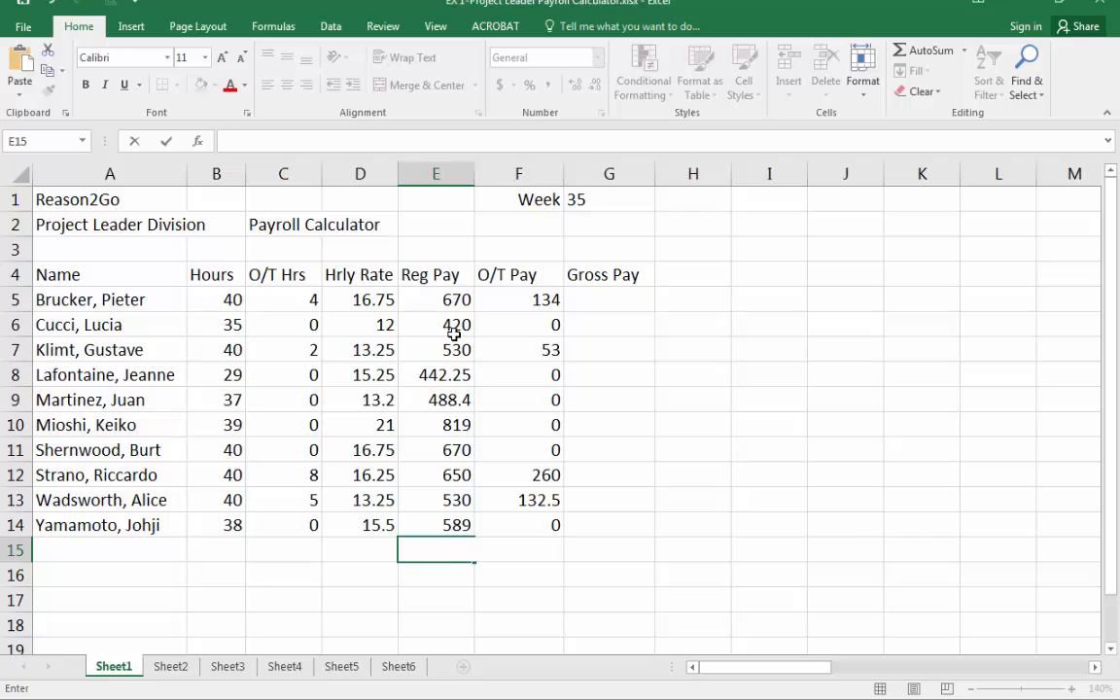
# Enter the formula =e5+e6 in E15, then delete the cell's contents.
pyautogui.write('=')
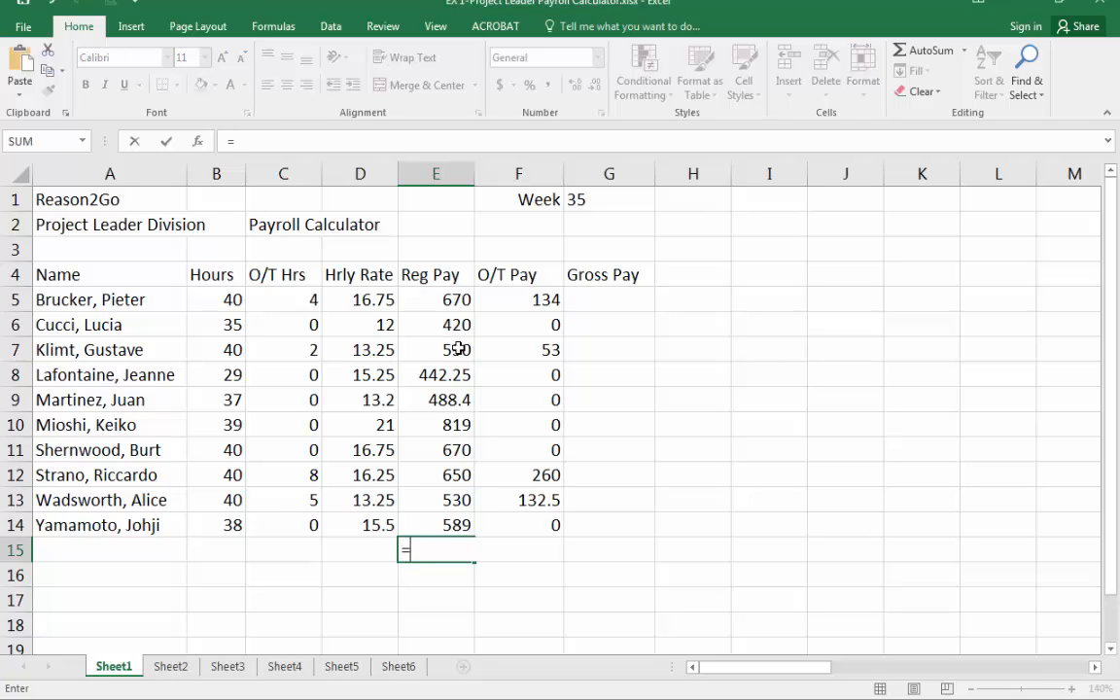
pyautogui.write('e5+e6')
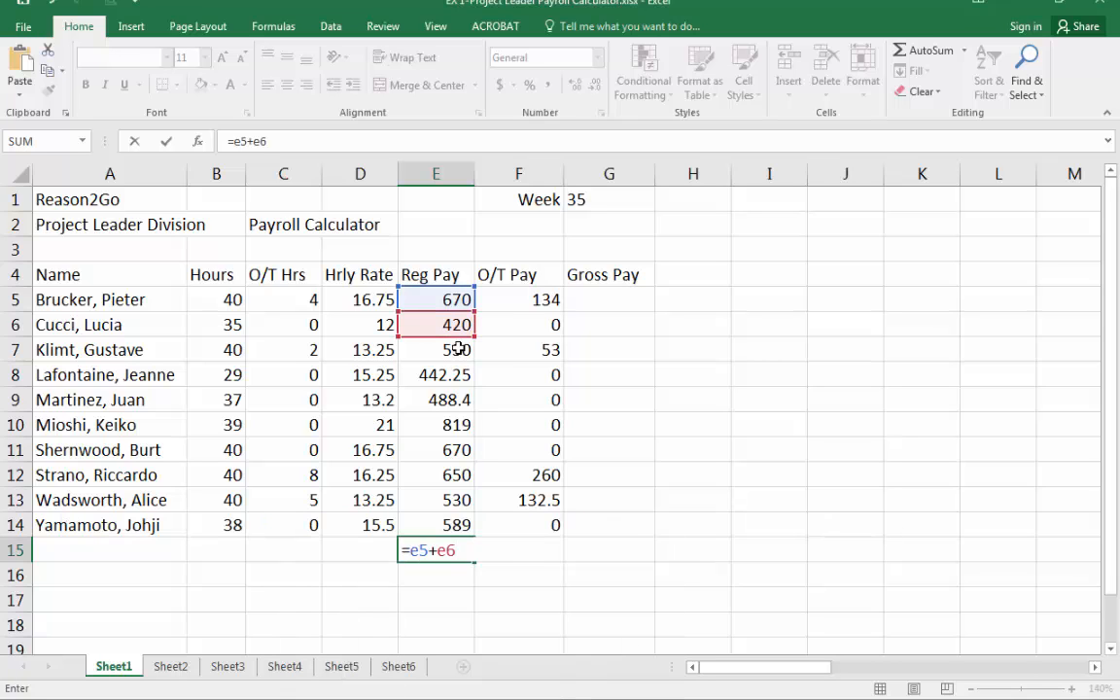
pyautogui.press('Return')
pyautogui.press('Up')
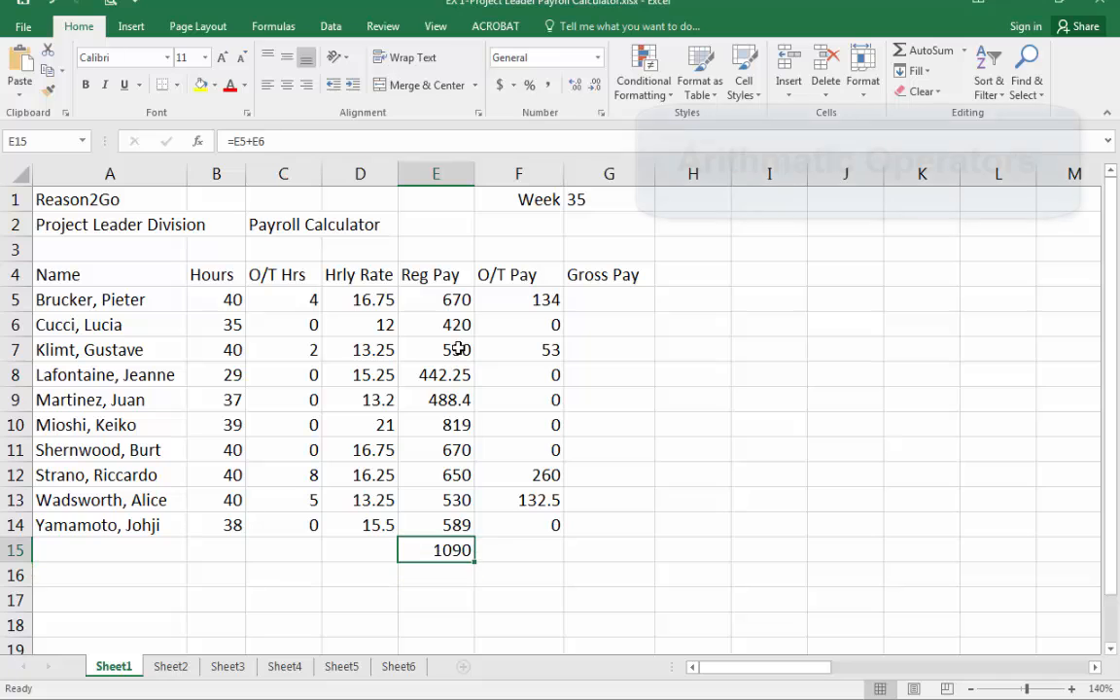
pyautogui.press('Delete')
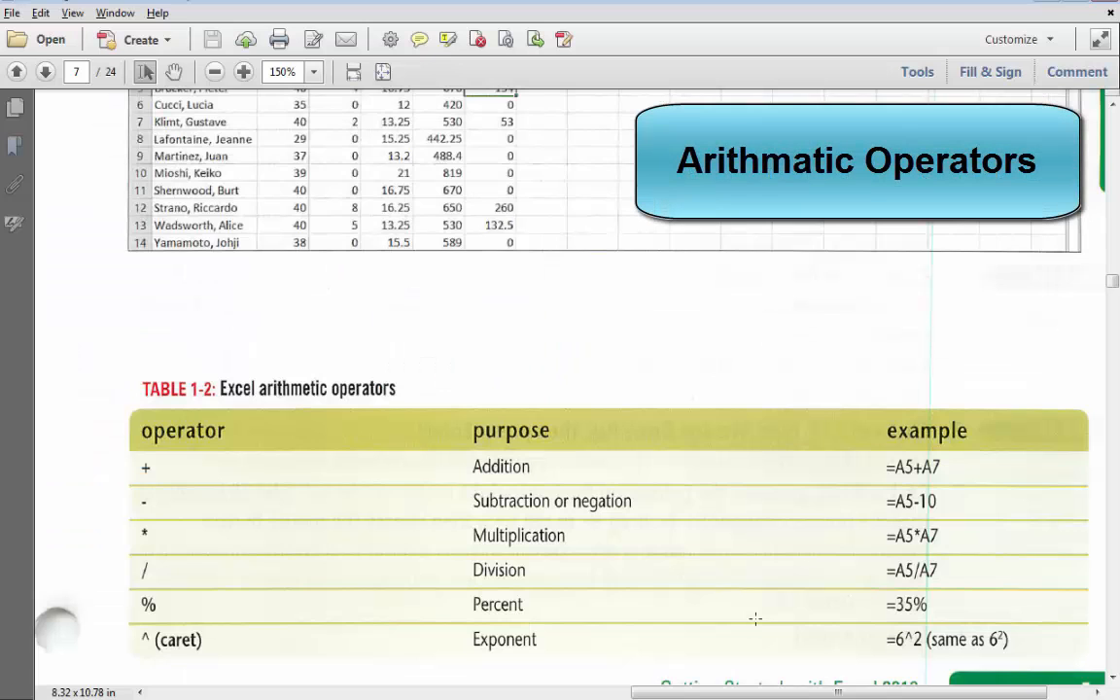
# Review the textbook's table of Excel arithmetic operators and its formula pages.
pyautogui.scroll(-2, 696, 565)
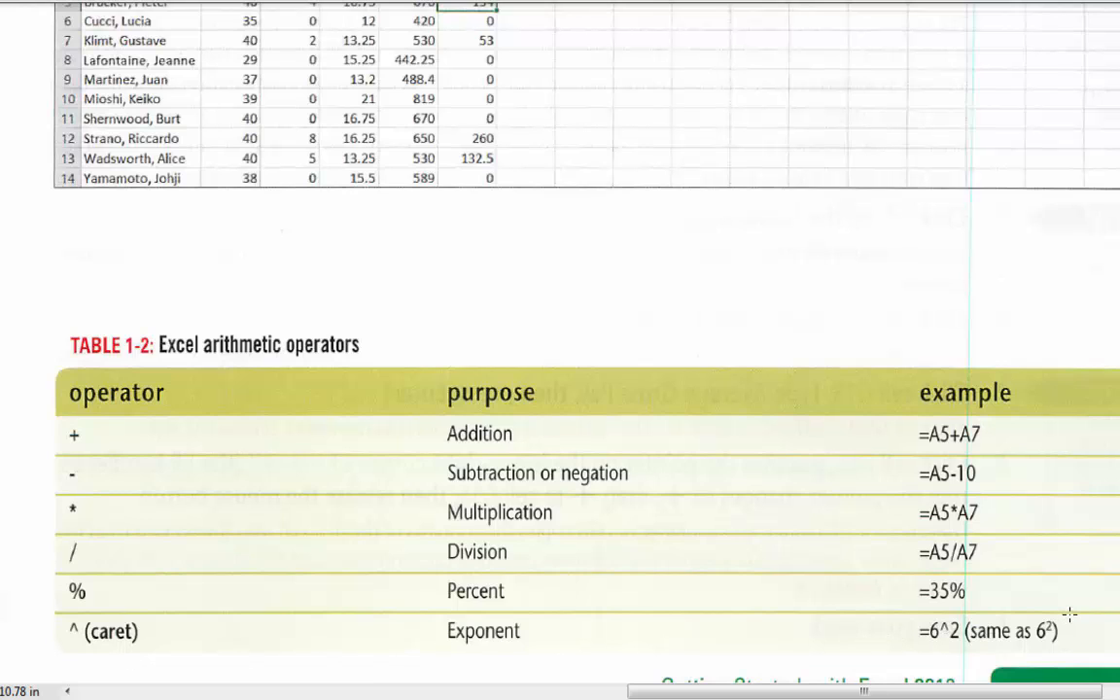
pyautogui.scroll(-1, 1063, 607)
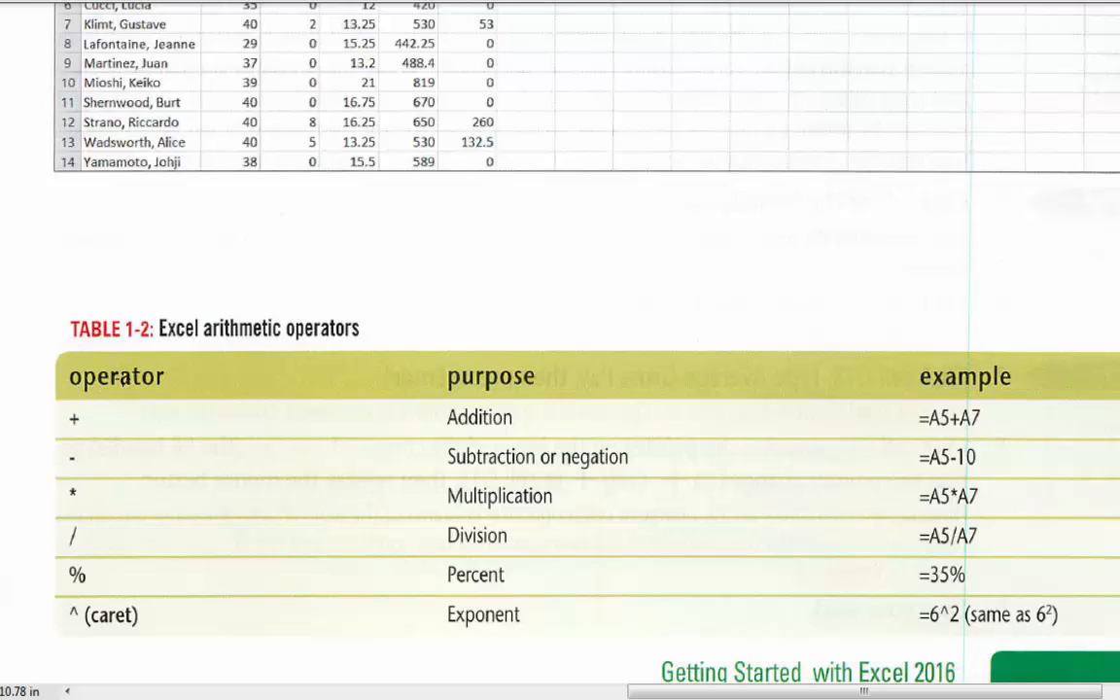
pyautogui.hotkey('ctrl', 'l')
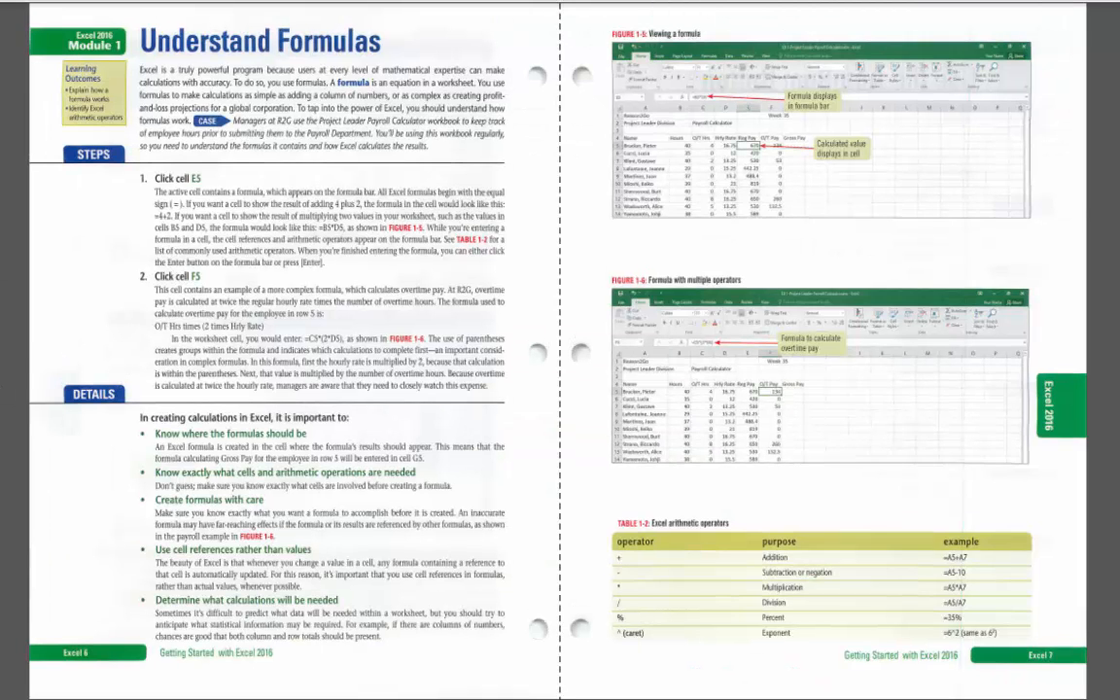
pyautogui.press('Right')
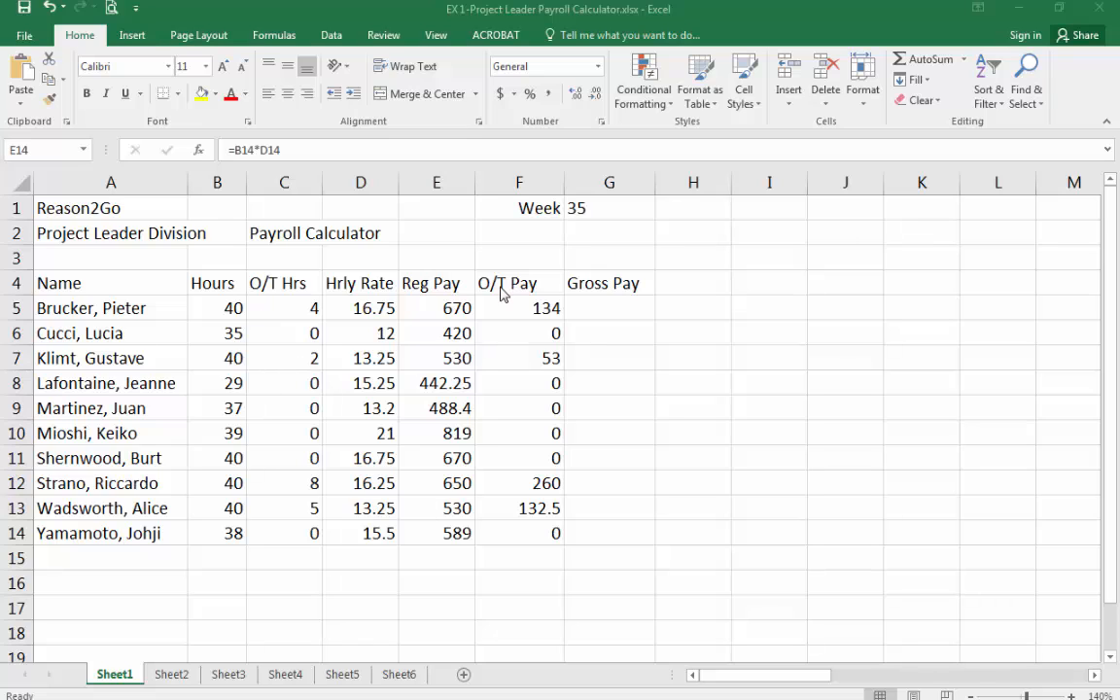
# Enter the label Totals in cell A15 and confirm it from the formula bar.
pyautogui.click(629, 306)
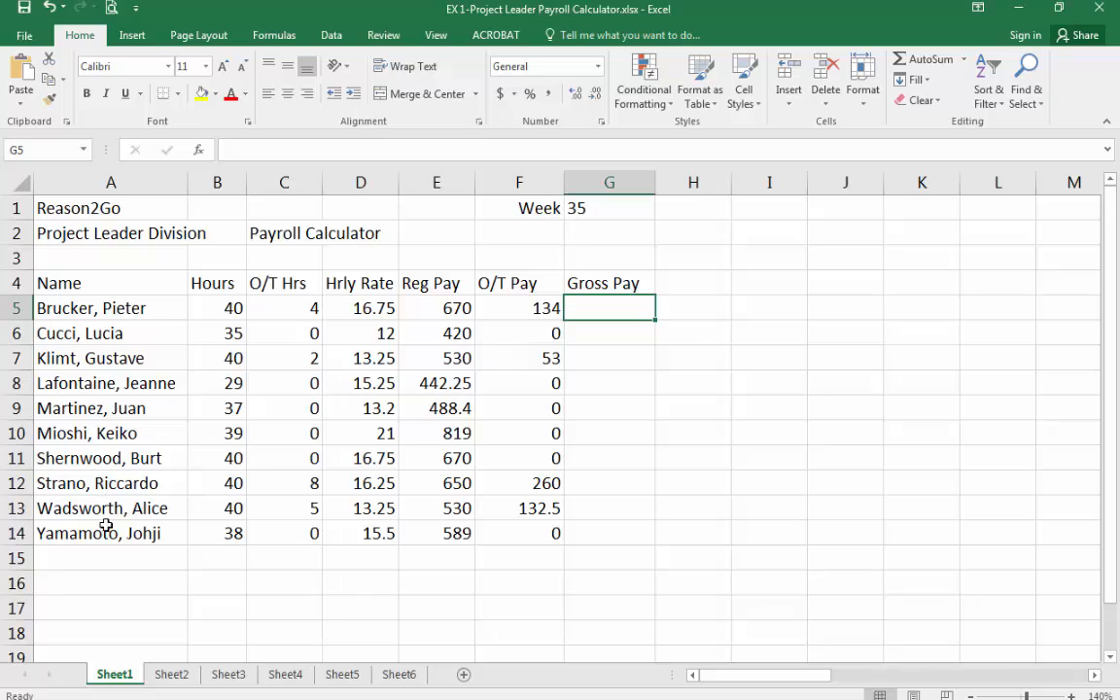
pyautogui.click(115, 559)
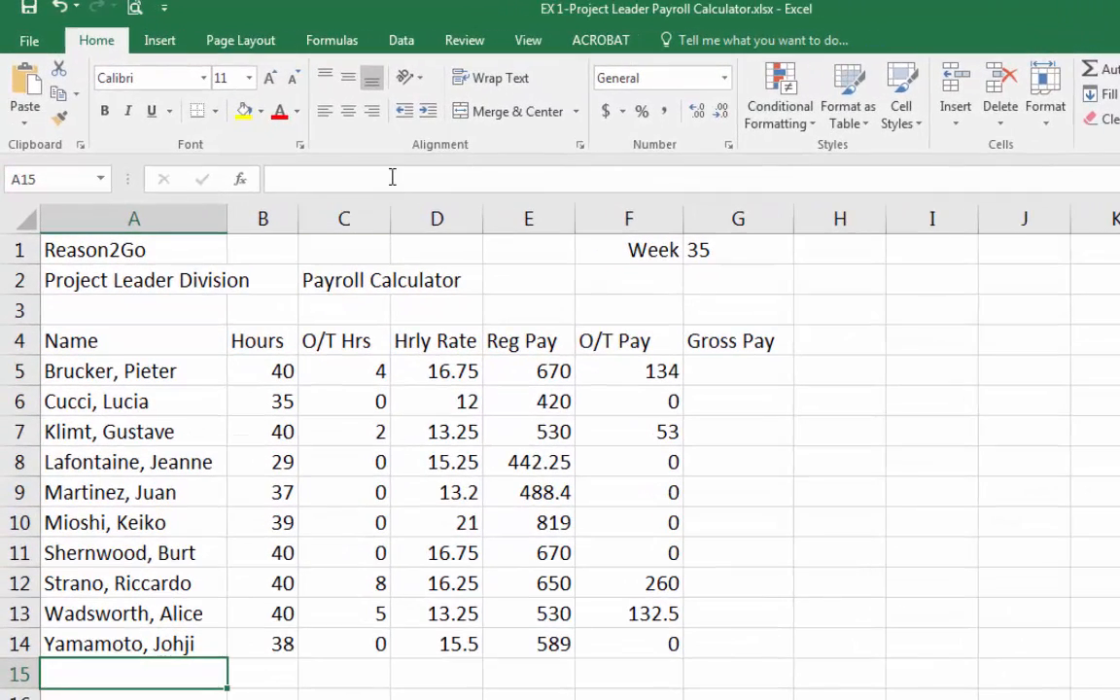
pyautogui.click(391, 178)
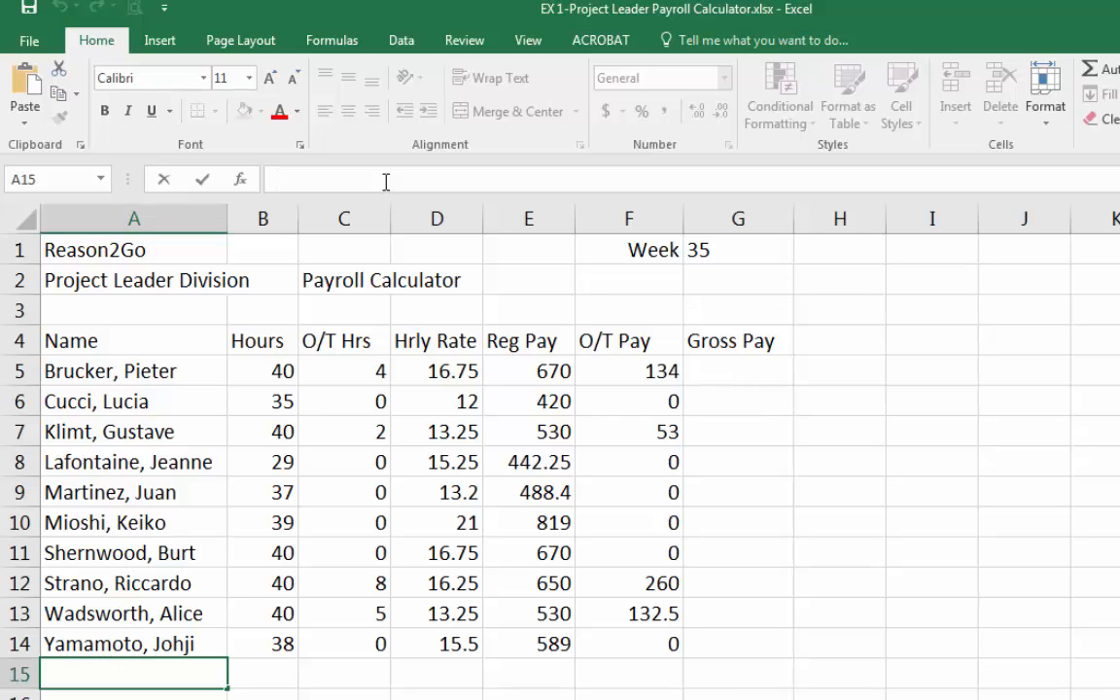
pyautogui.write('Totals')
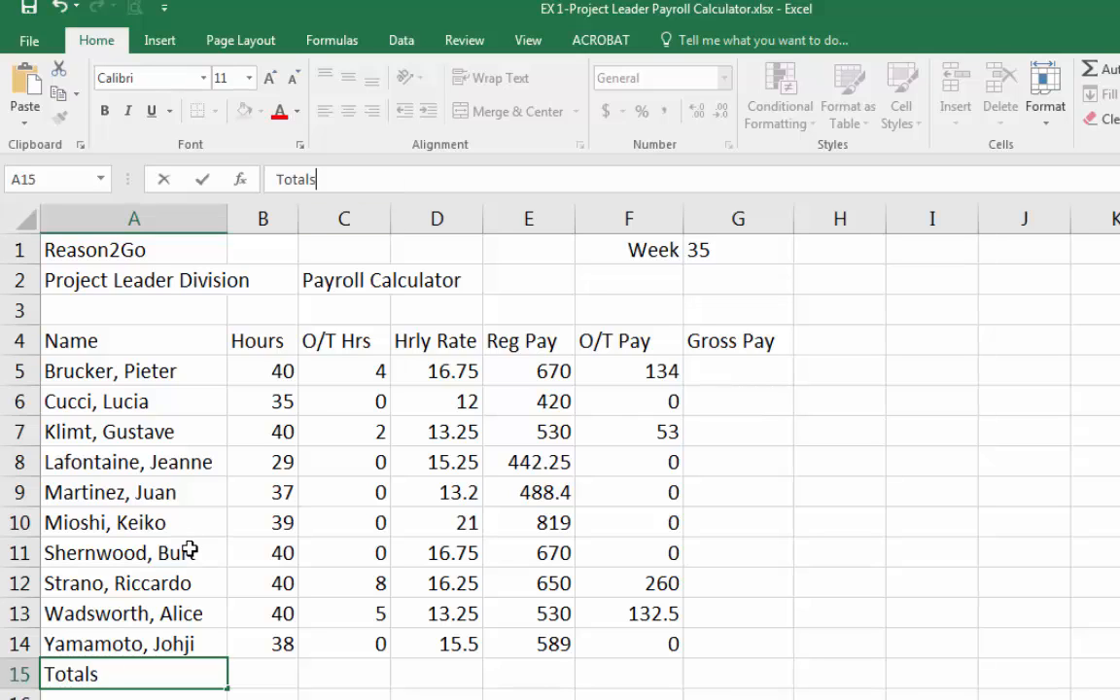
pyautogui.click(203, 181)
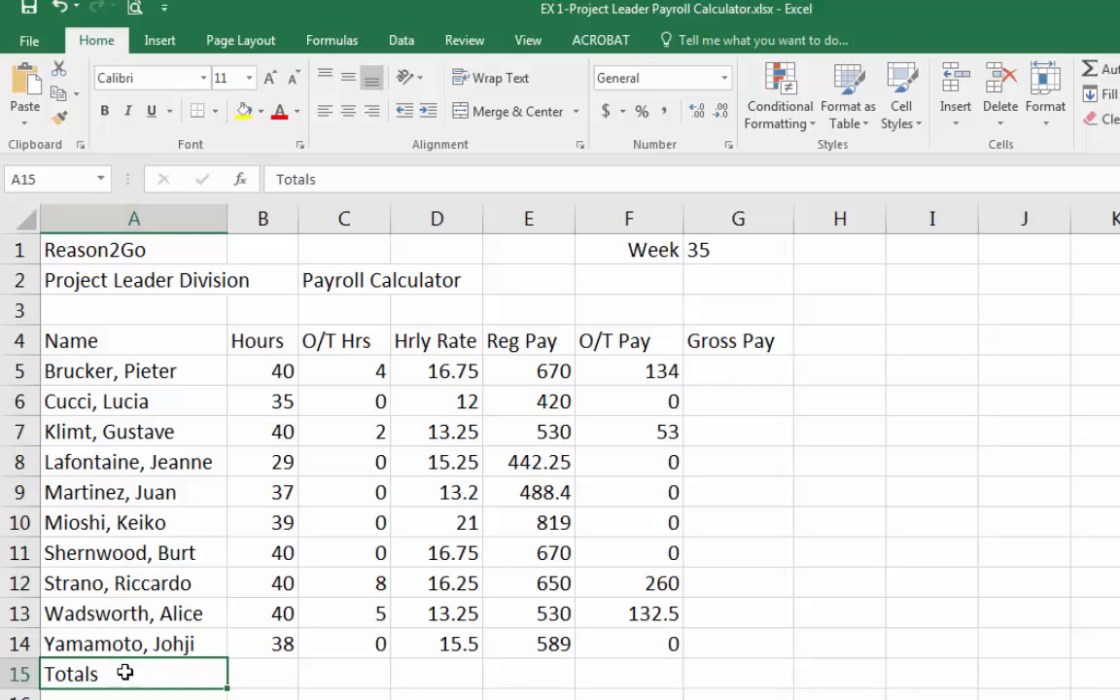
pyautogui.doubleClick(125, 674)
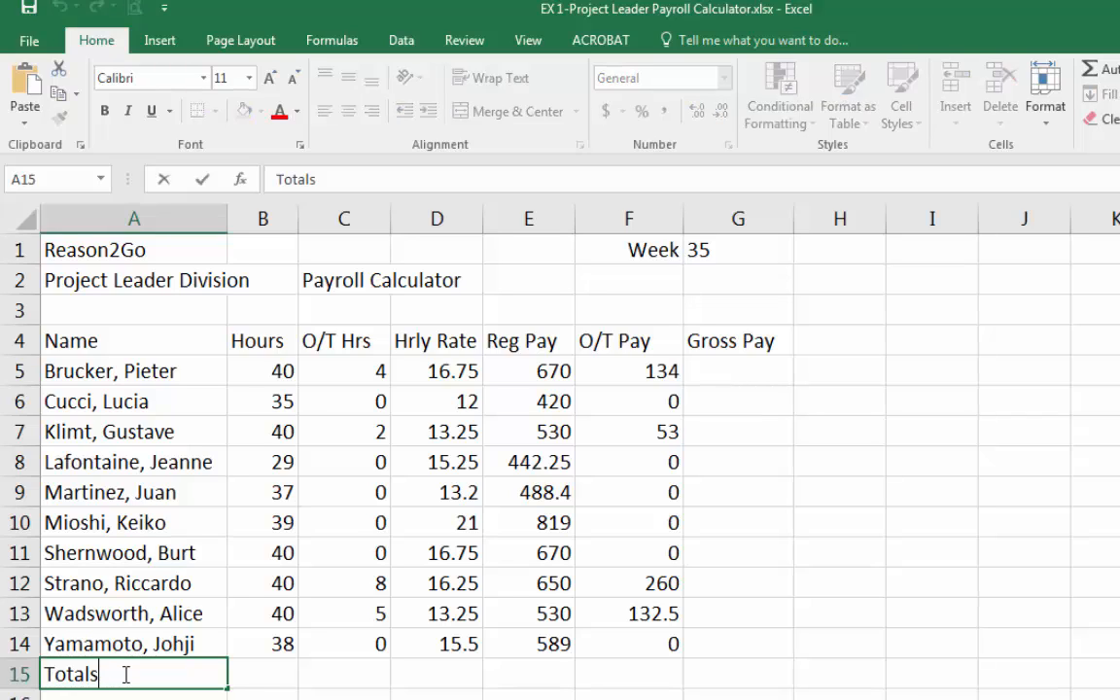
pyautogui.press('Return')
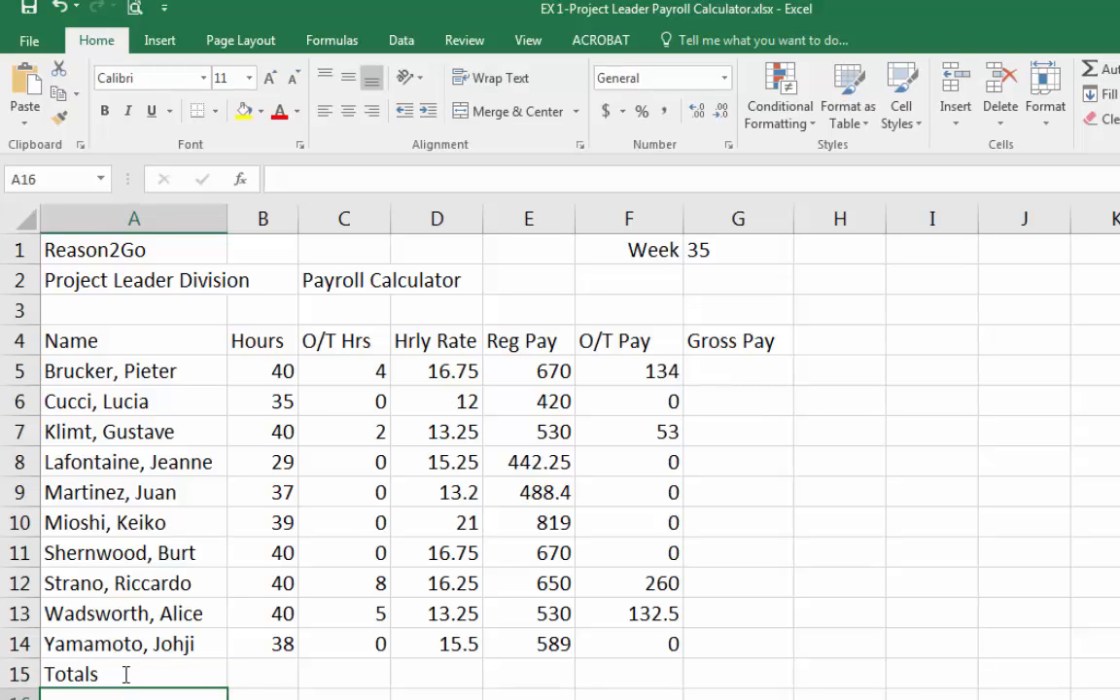
pyautogui.click(125, 674)
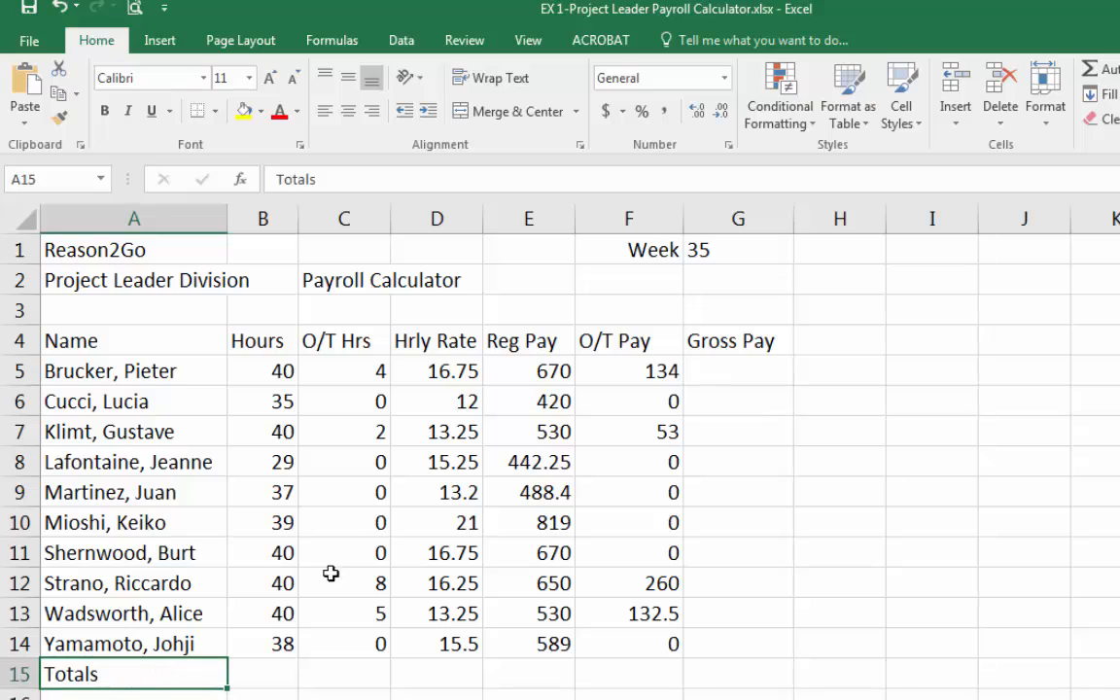
pyautogui.click(328, 179)
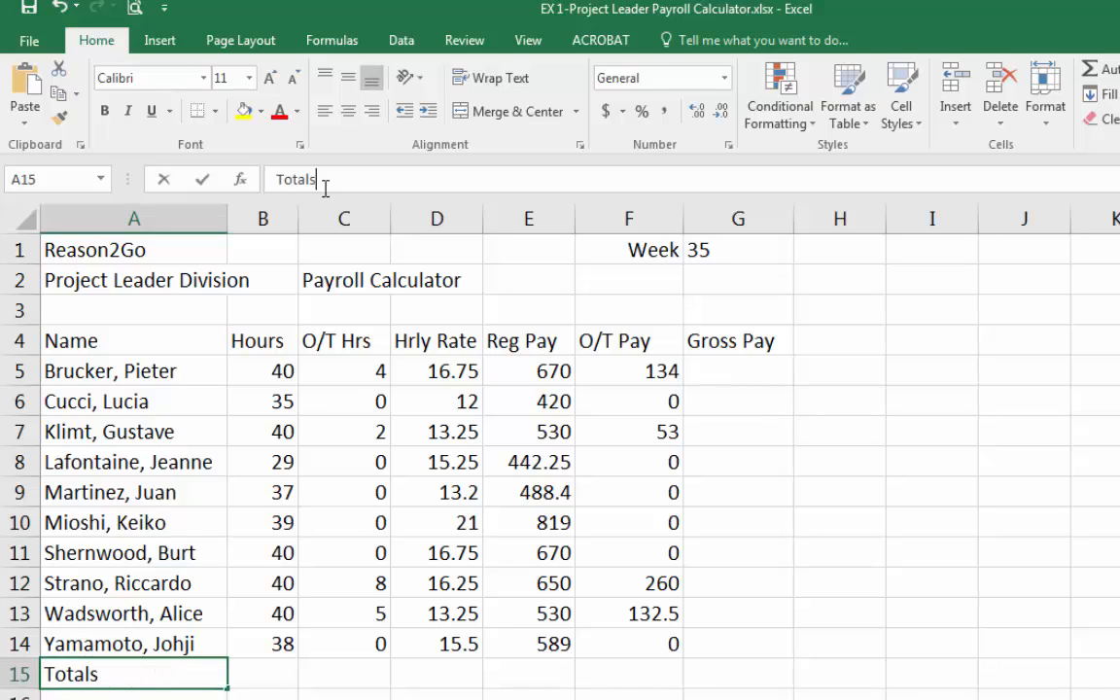
pyautogui.click(202, 181)
# Total the Hours column in B15 with AutoSum.
pyautogui.click(255, 675)
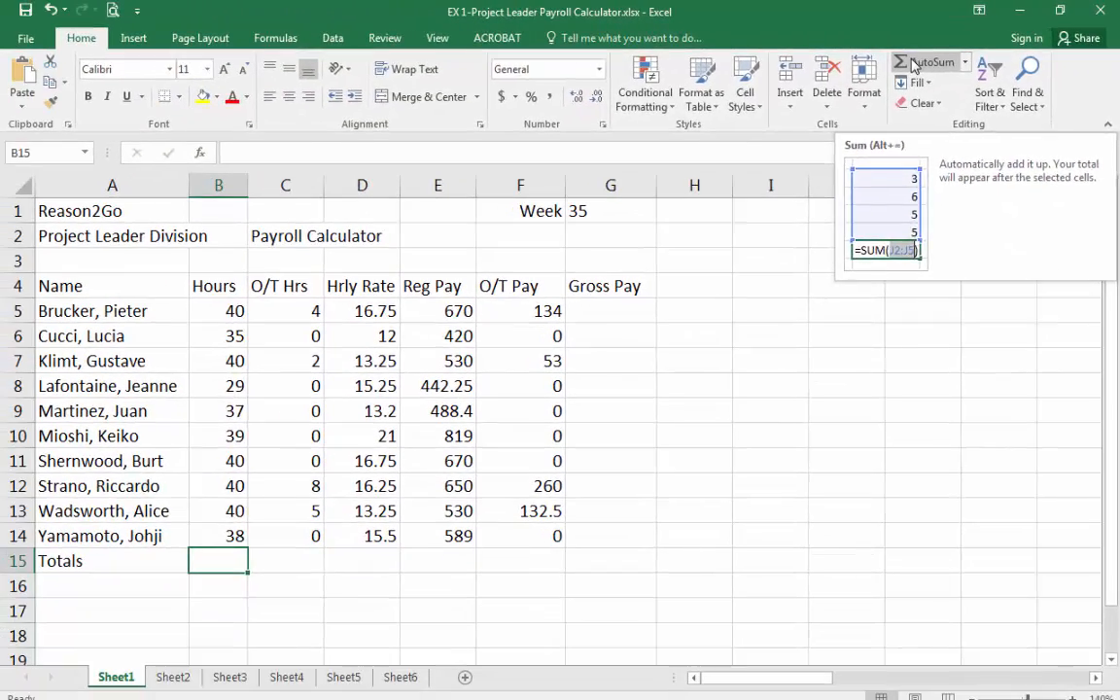
pyautogui.click(849, 82)
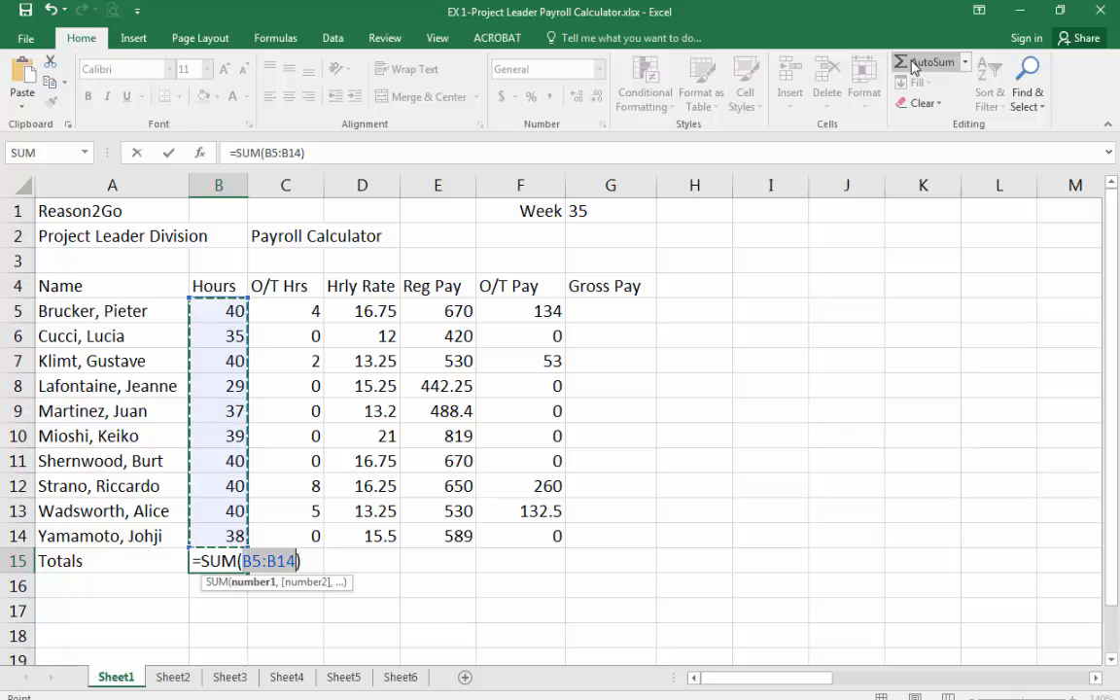
pyautogui.press('Return')
pyautogui.press('Up')
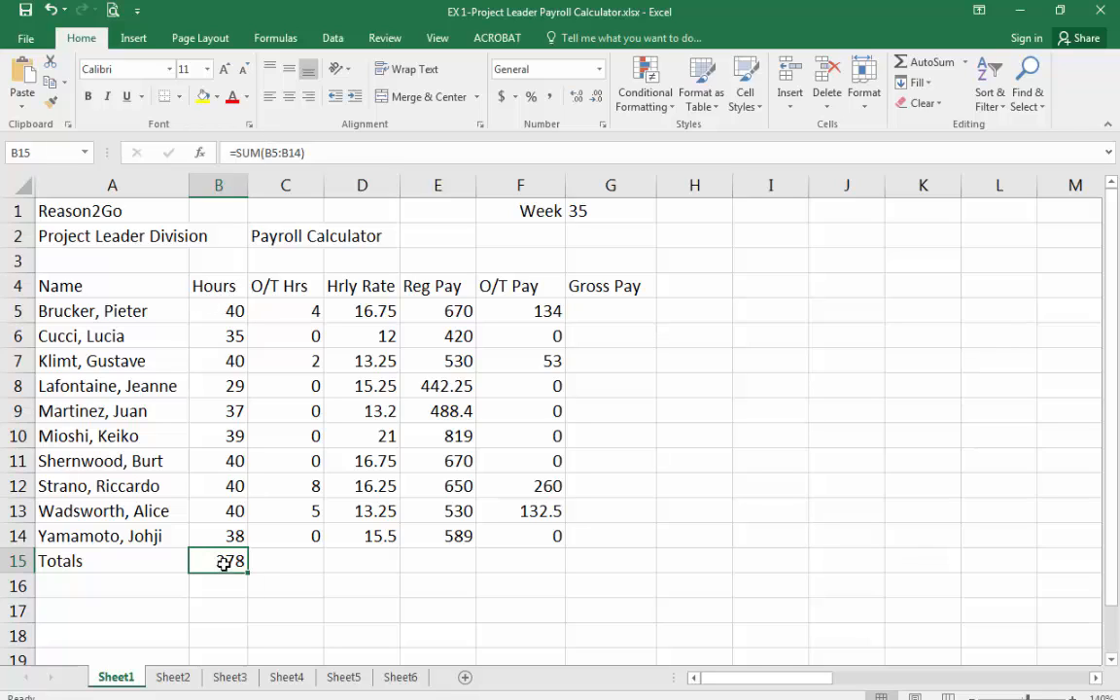
pyautogui.click(302, 515)
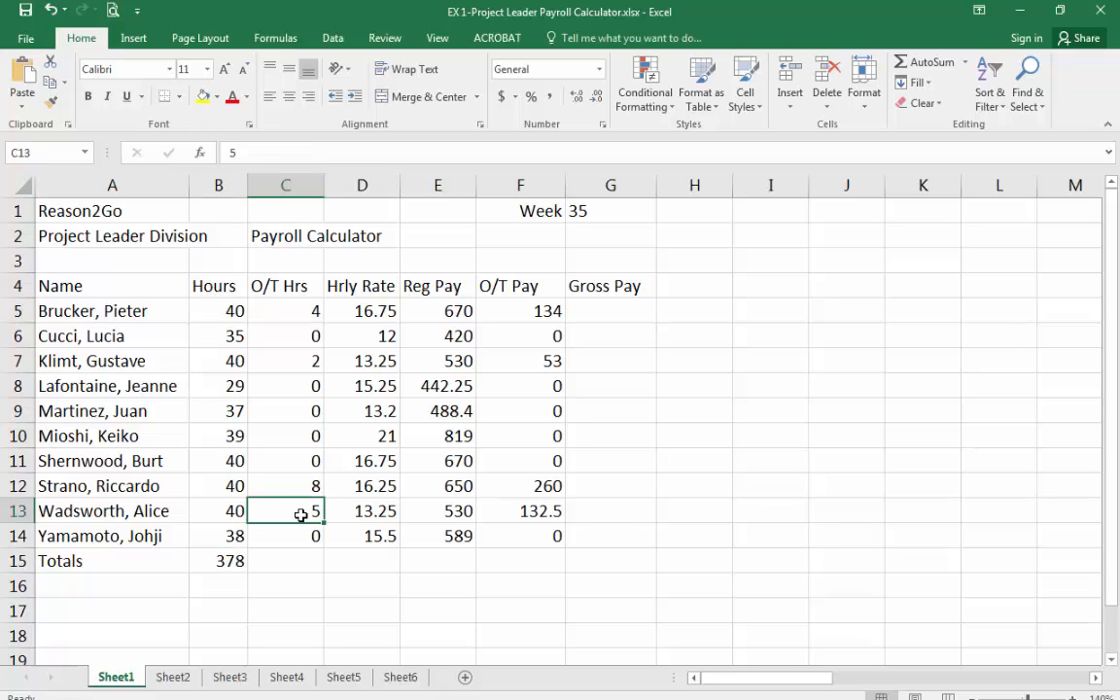
pyautogui.click(321, 563)
pyautogui.click(295, 513)
pyautogui.write('6')
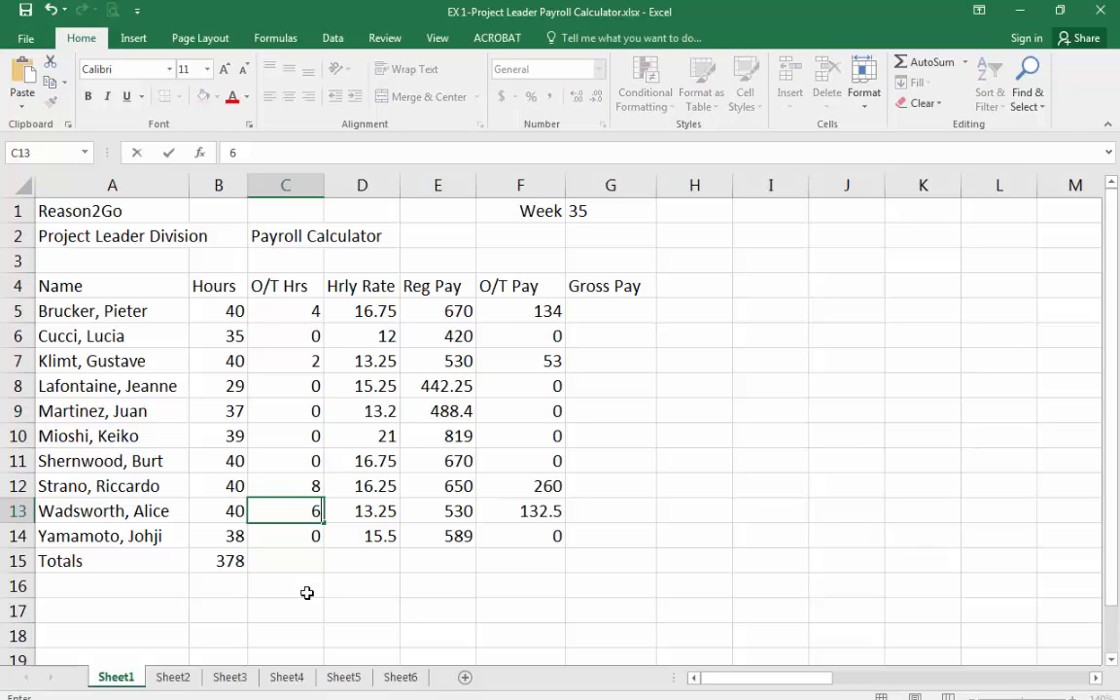
pyautogui.press('Return')
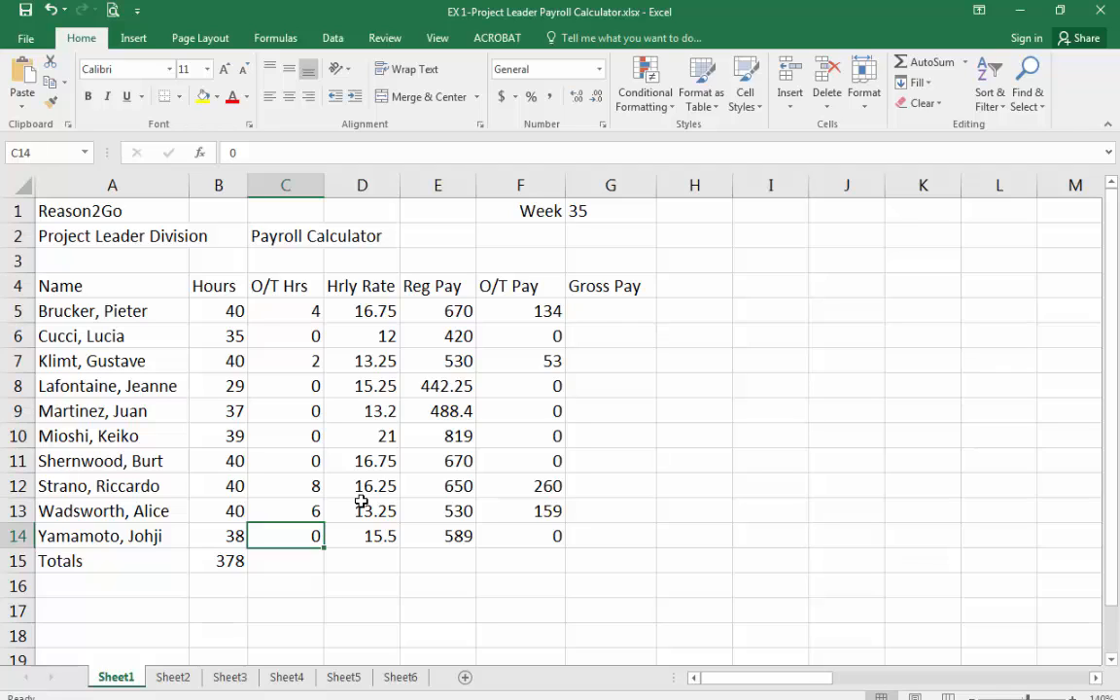
# Examine the overtime hours and hourly rate cells in edit mode without changing them.
pyautogui.click(282, 485)
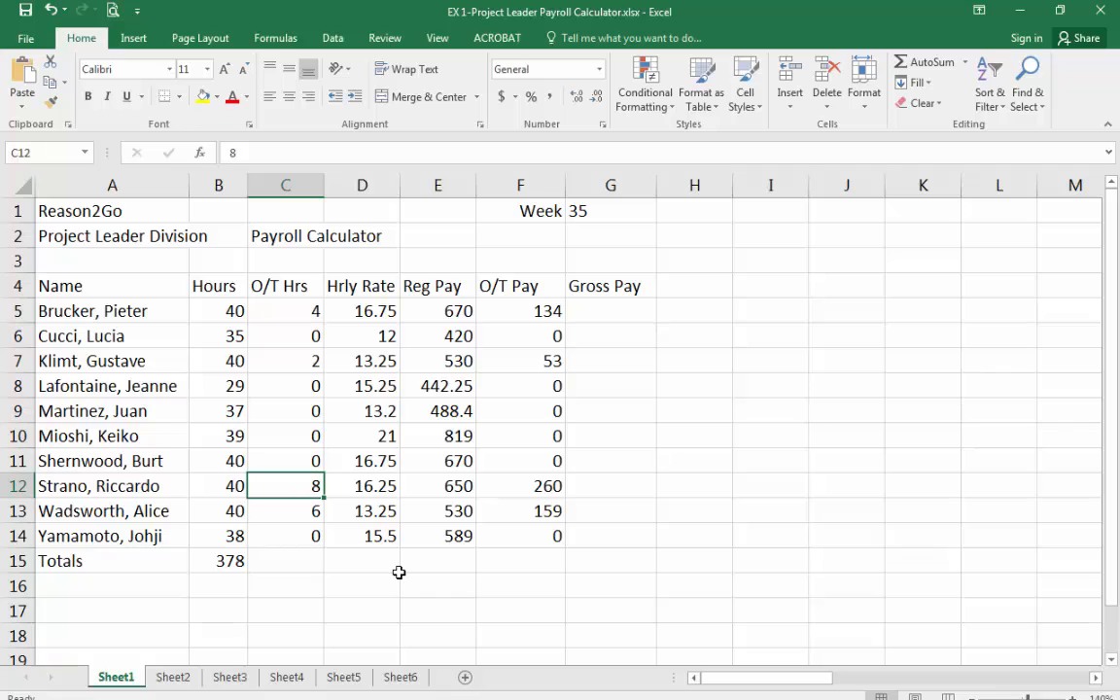
pyautogui.click(365, 533)
pyautogui.click(362, 510)
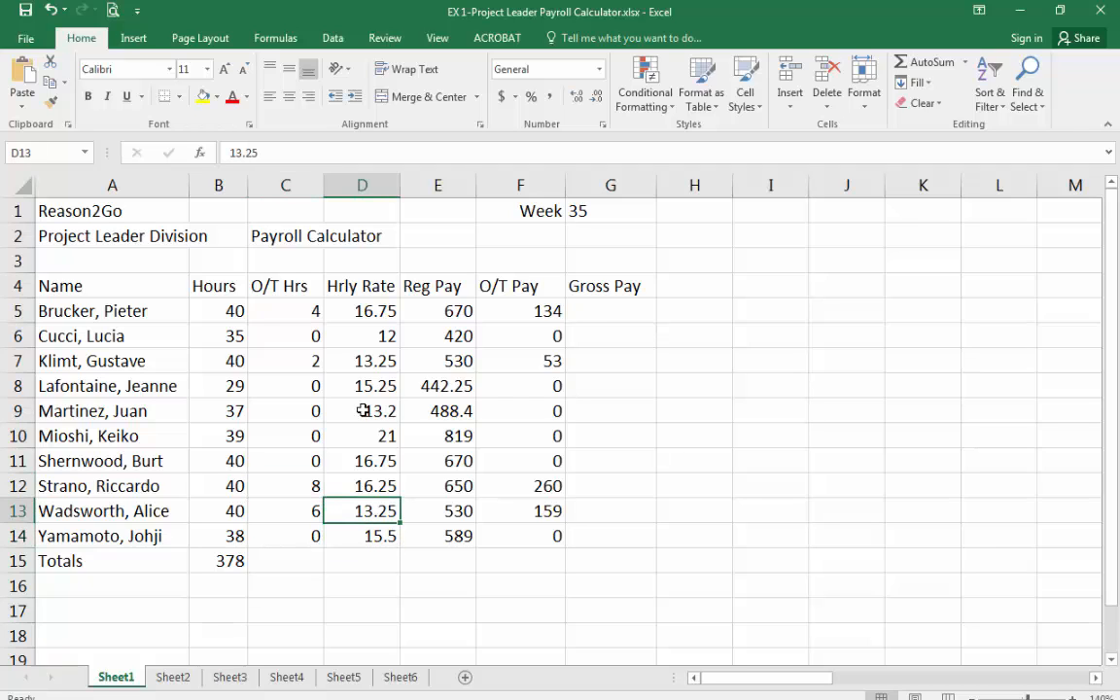
pyautogui.click(253, 154)
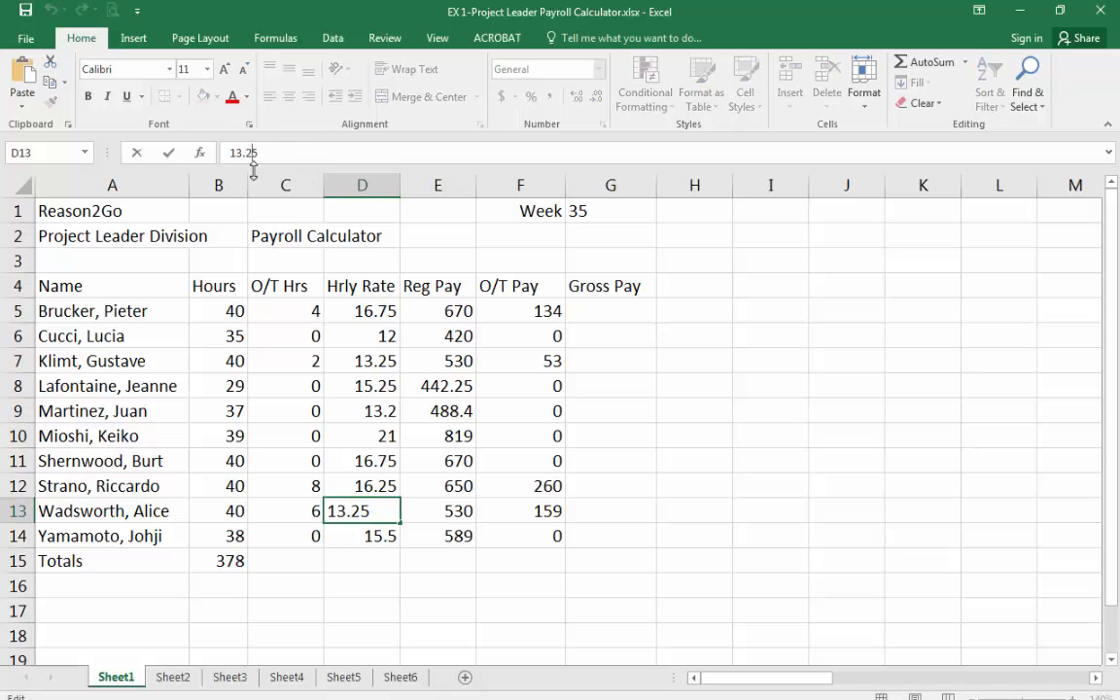
pyautogui.doubleClick(371, 510)
pyautogui.click(372, 511)
pyautogui.moveTo(364, 511); pyautogui.dragTo(378, 512)
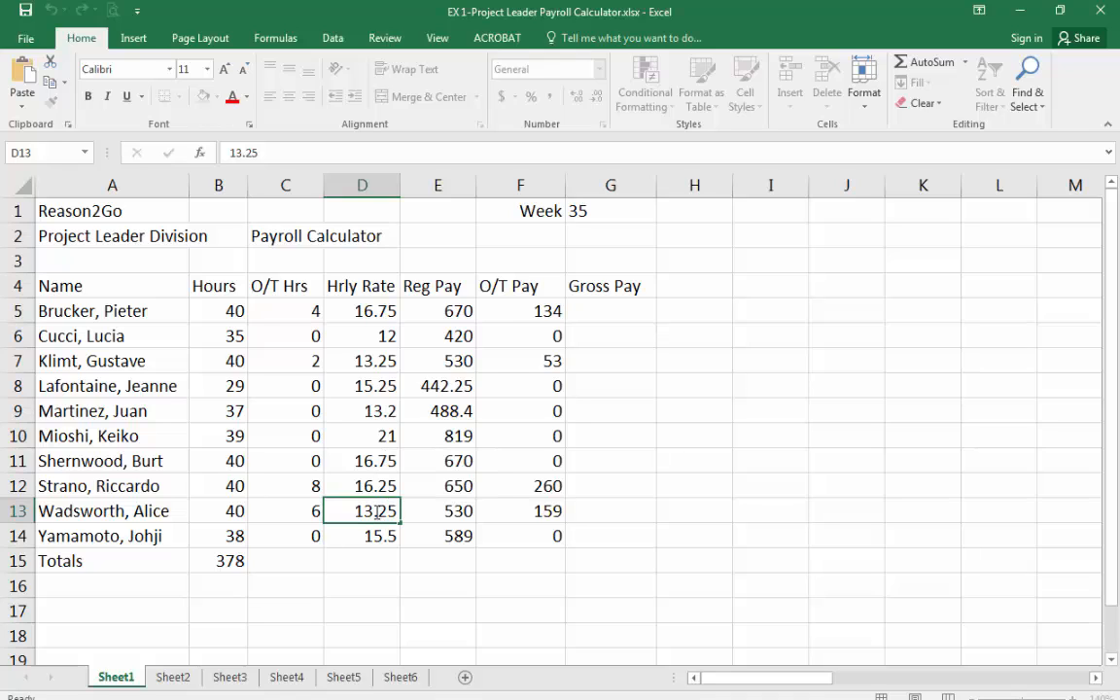
pyautogui.press('Escape')
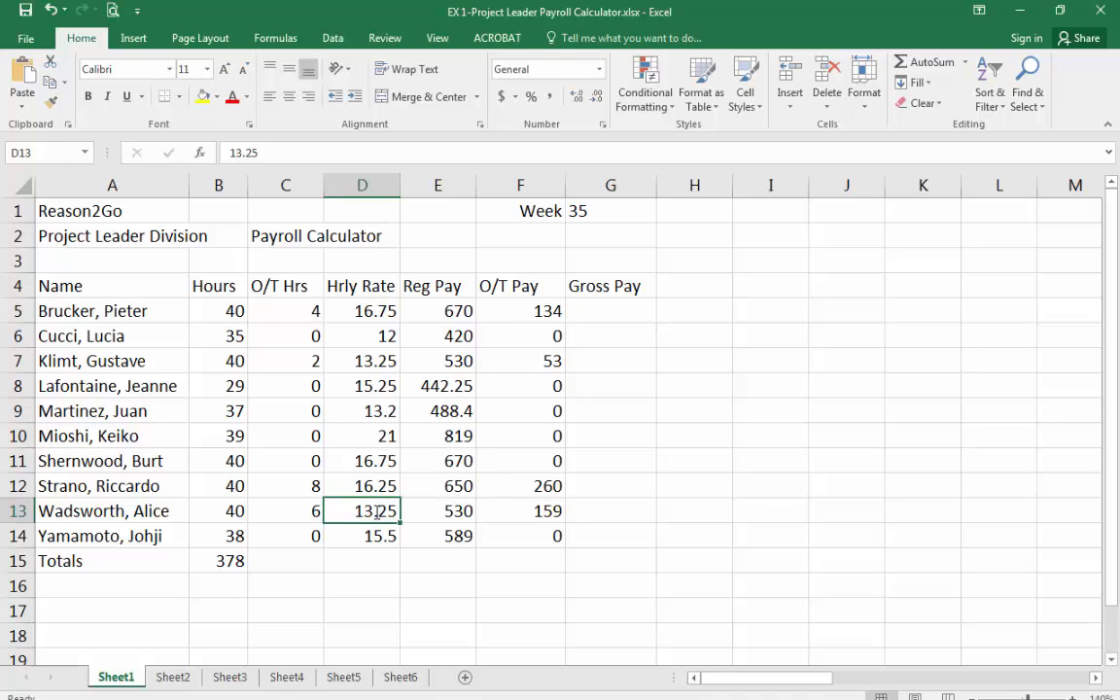
pyautogui.click(312, 511)
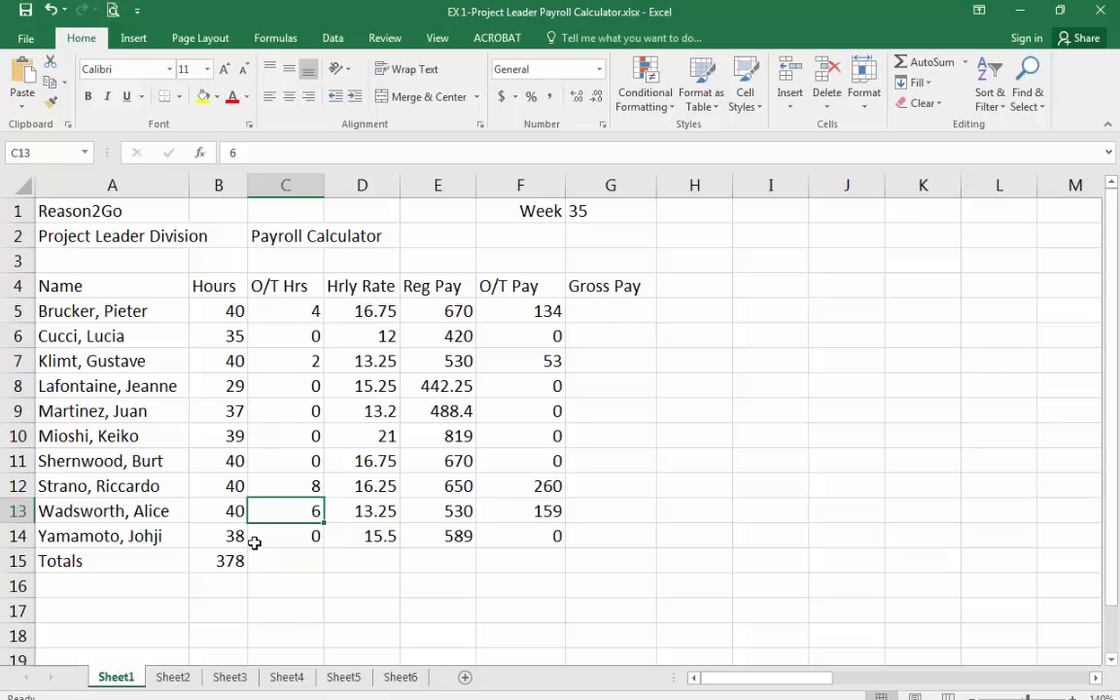
# Enter the label Average Gross Pay in cell C18.
pyautogui.click(277, 625)
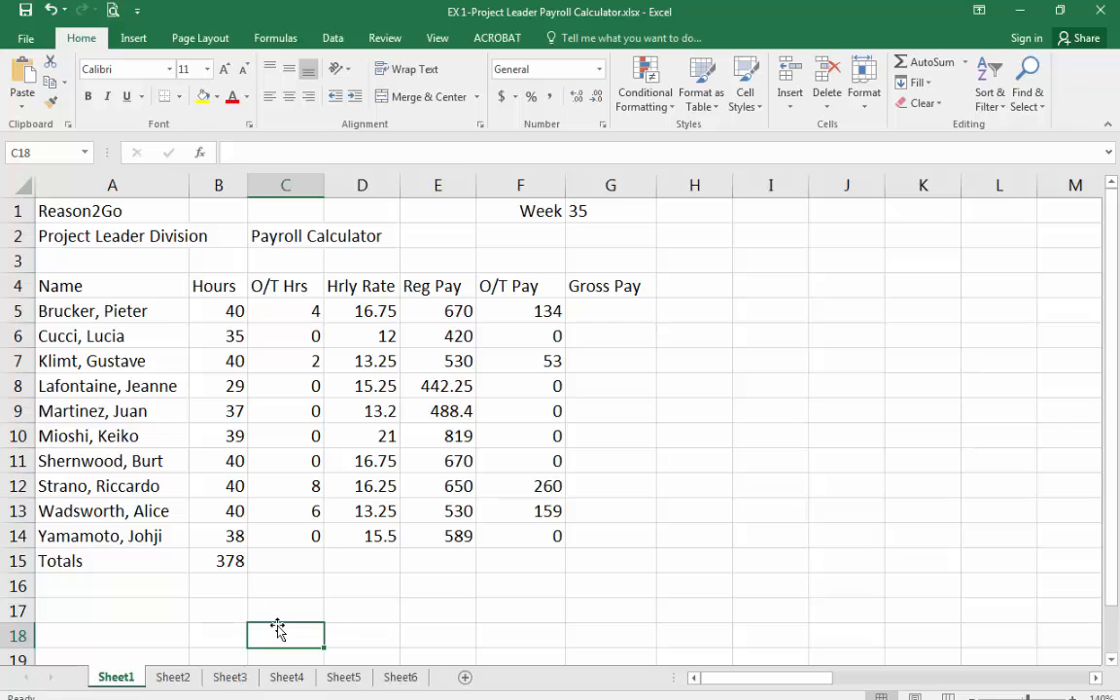
pyautogui.write('A')
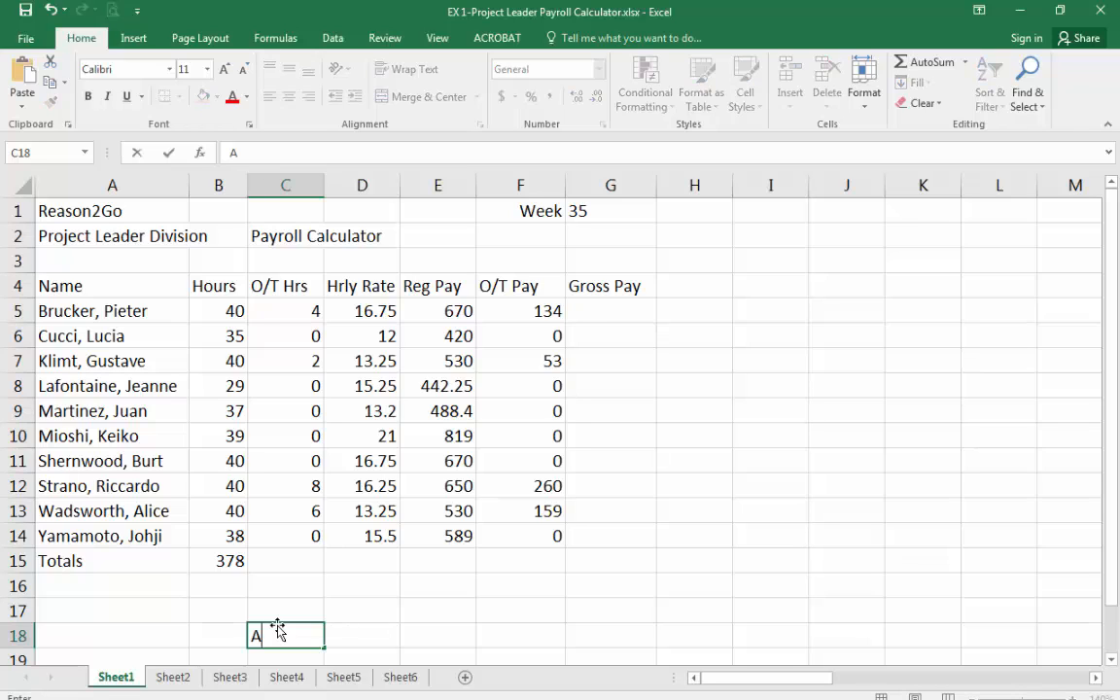
pyautogui.write('verage Gross Pay')
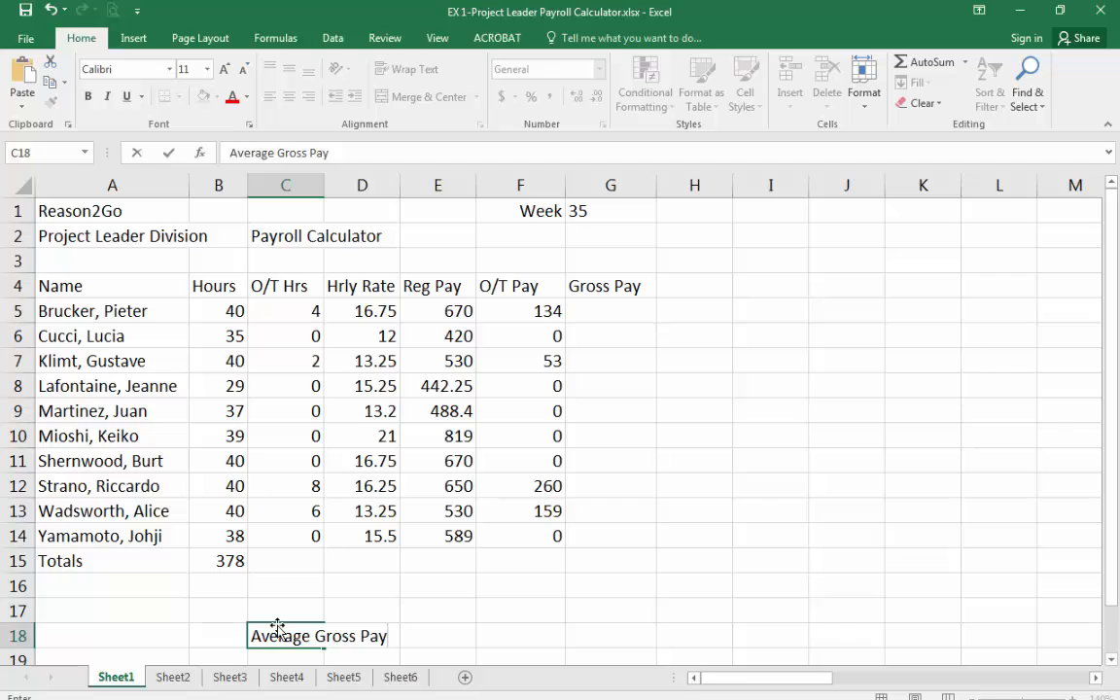
pyautogui.press('Return')
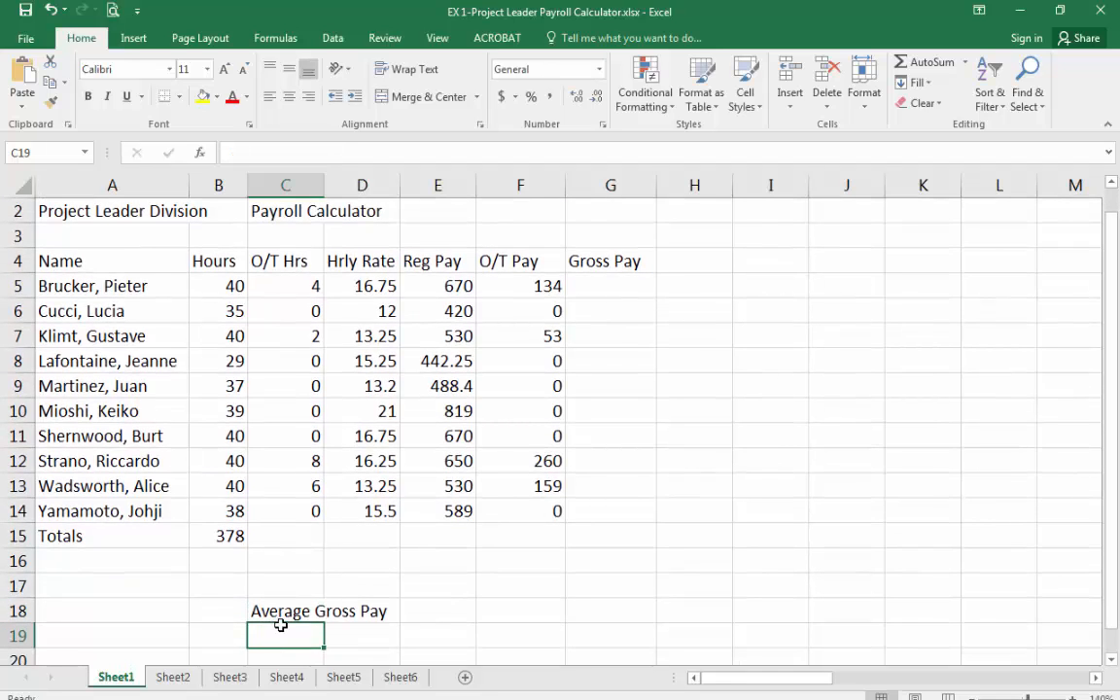
# Copy the SUM formula in B15 across the Totals row through G15 with the fill handle.
pyautogui.press('Up')
pyautogui.press('Up')
pyautogui.press('Up')
pyautogui.press('Up')
pyautogui.press('Left')
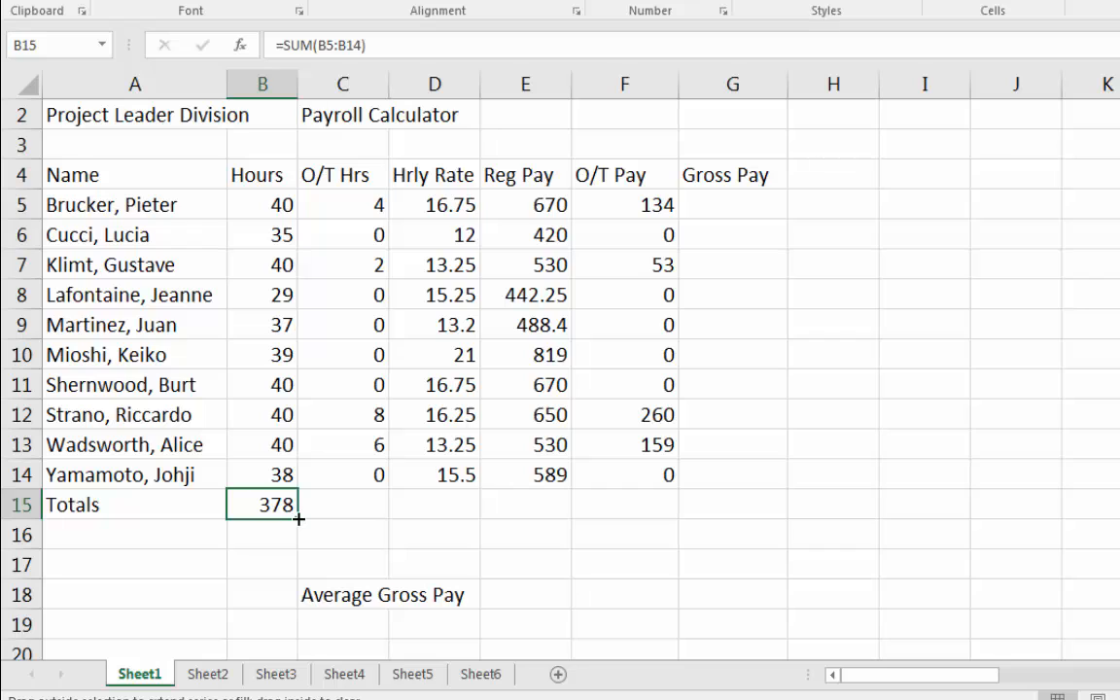
pyautogui.moveTo(299, 520); pyautogui.dragTo(749, 516)
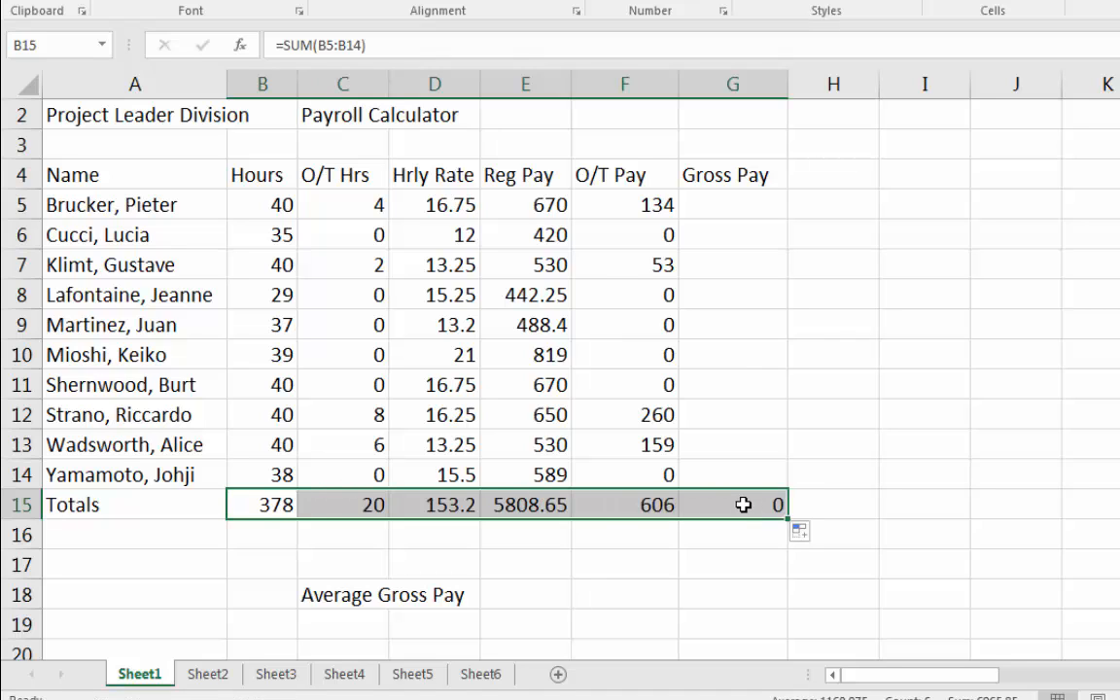
# Inspect the SUM formula in each Totals cell from B15 across to G15.
pyautogui.click(285, 536)
pyautogui.click(272, 496)
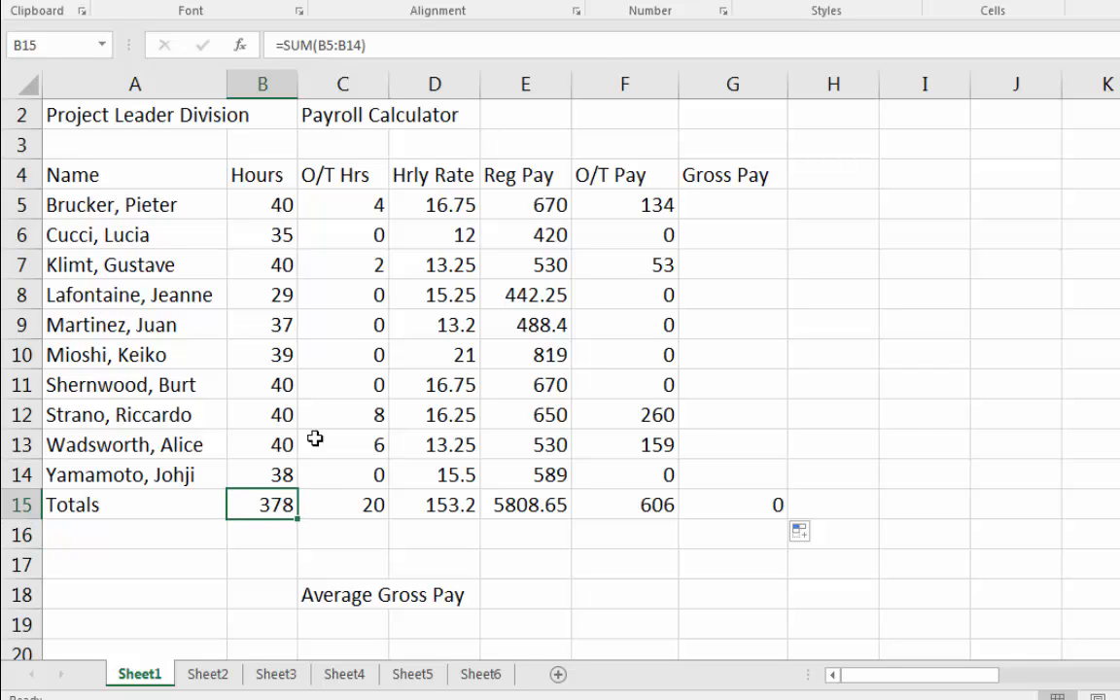
pyautogui.moveTo(261, 202); pyautogui.dragTo(294, 476)
pyautogui.click(268, 505)
pyautogui.click(377, 510)
pyautogui.click(413, 504)
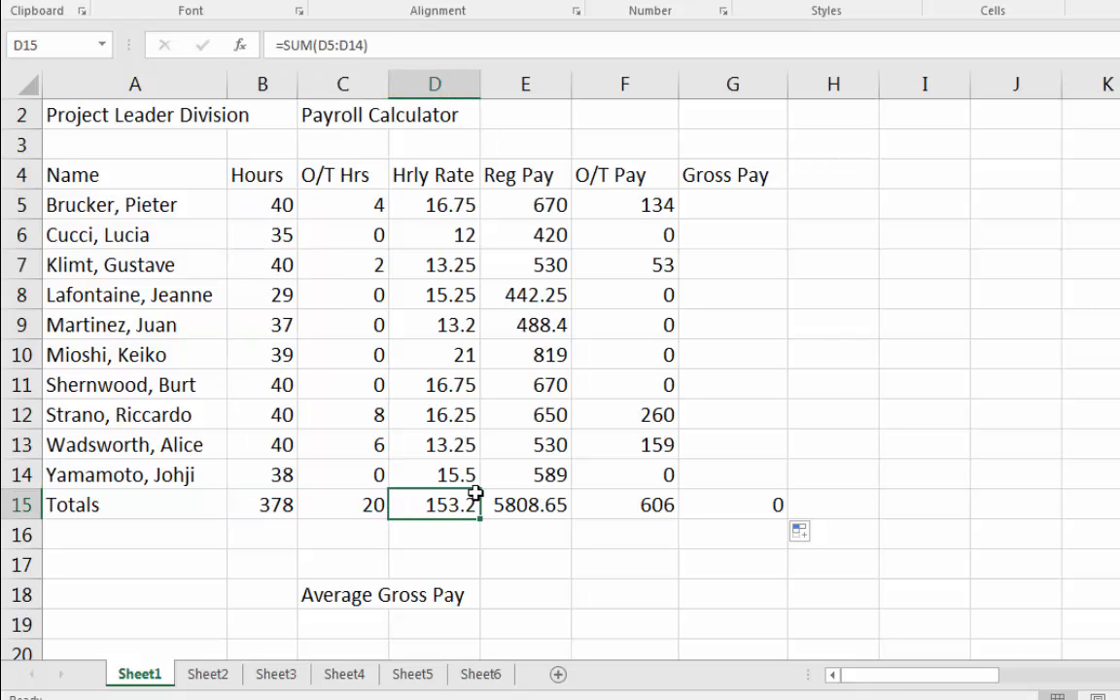
pyautogui.click(510, 503)
pyautogui.click(630, 504)
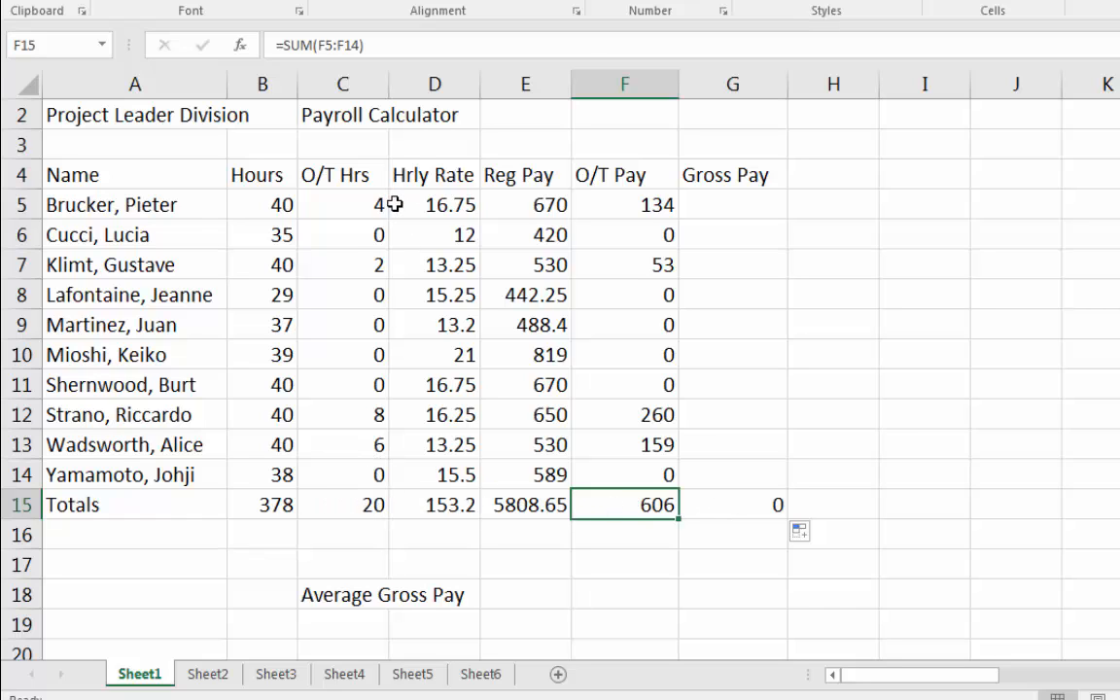
pyautogui.click(277, 506)
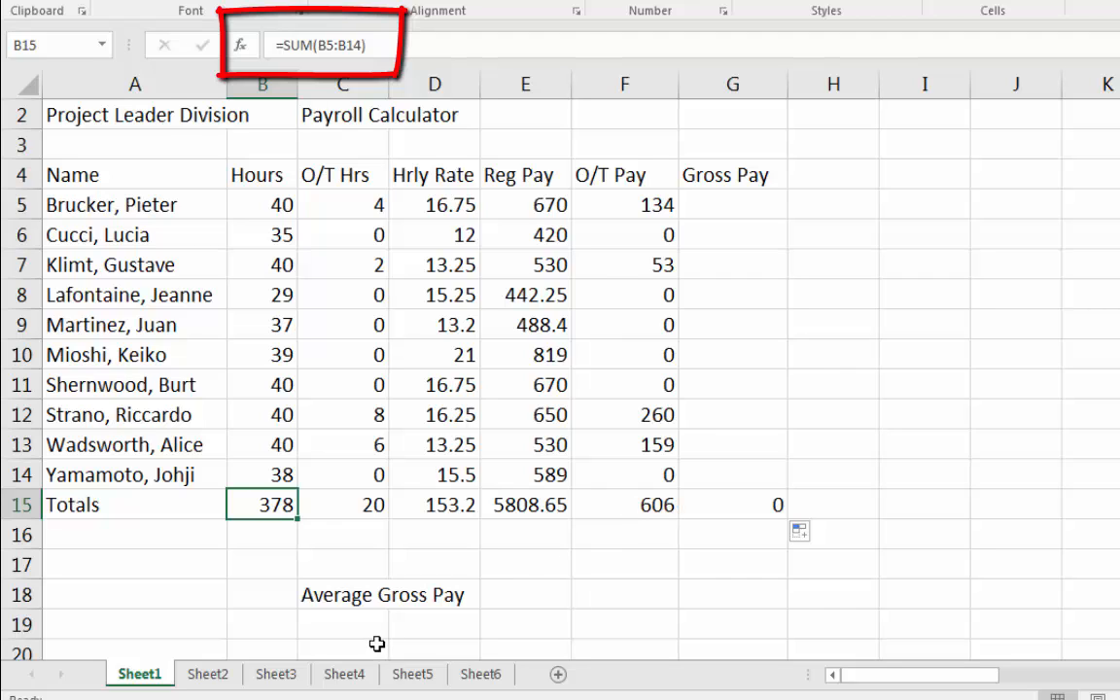
pyautogui.press('Right')
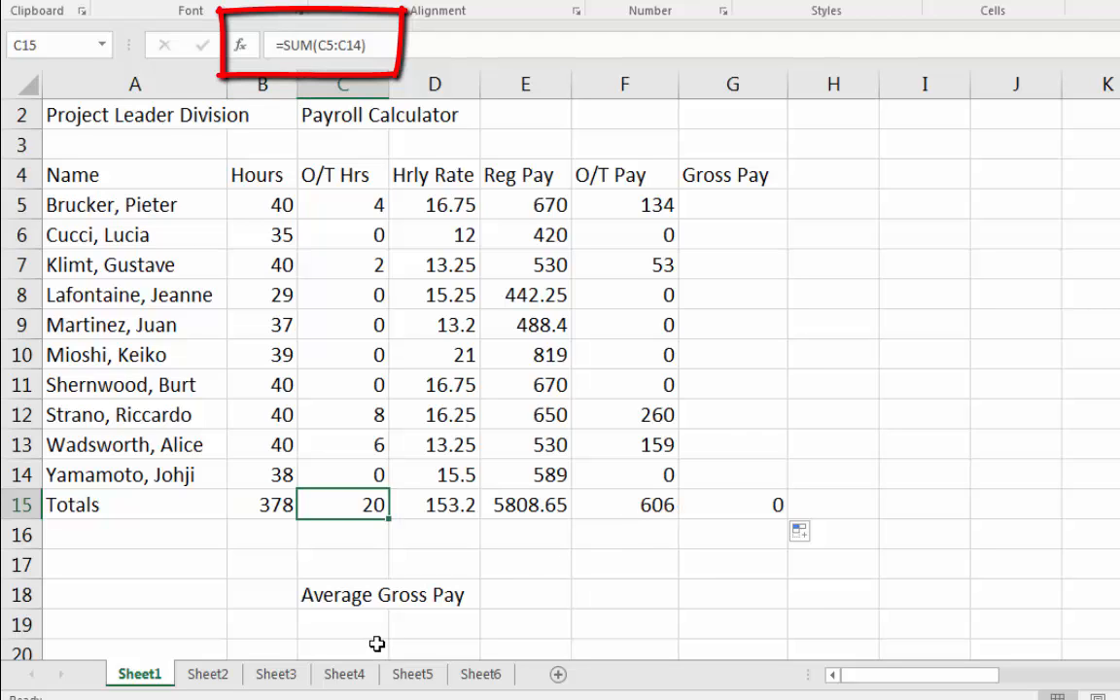
pyautogui.press('Right')
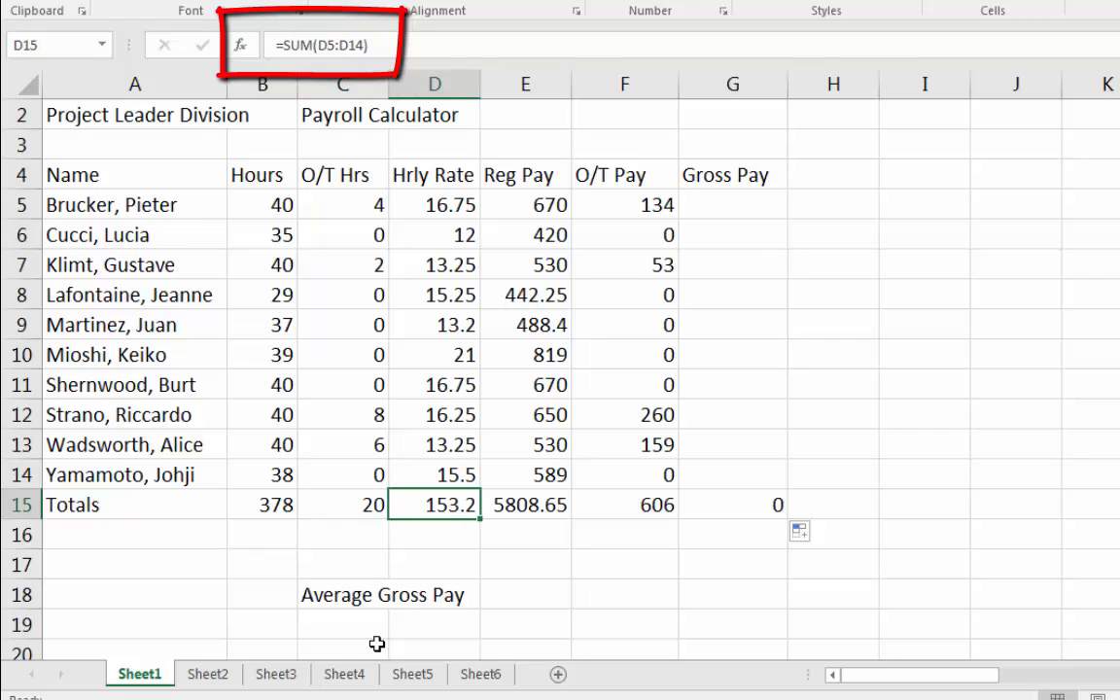
pyautogui.press('Right')
pyautogui.press('Right')
pyautogui.press('Right')
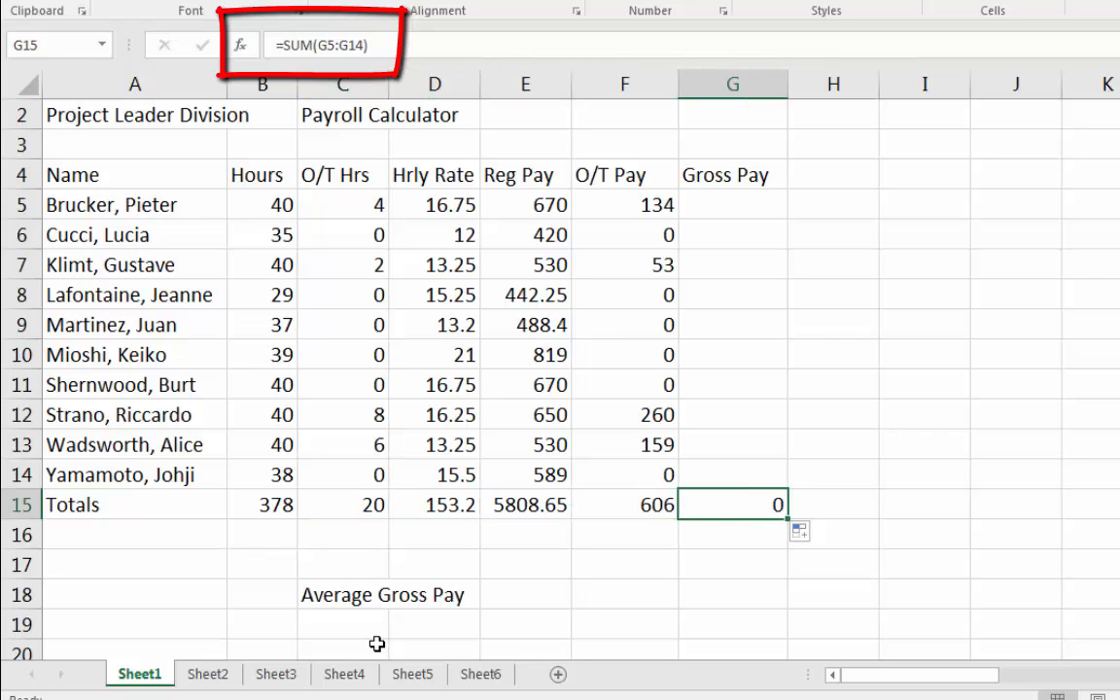
pyautogui.press('Left')
pyautogui.press('Left')
pyautogui.press('Left')
pyautogui.press('Left')
pyautogui.press('Left')
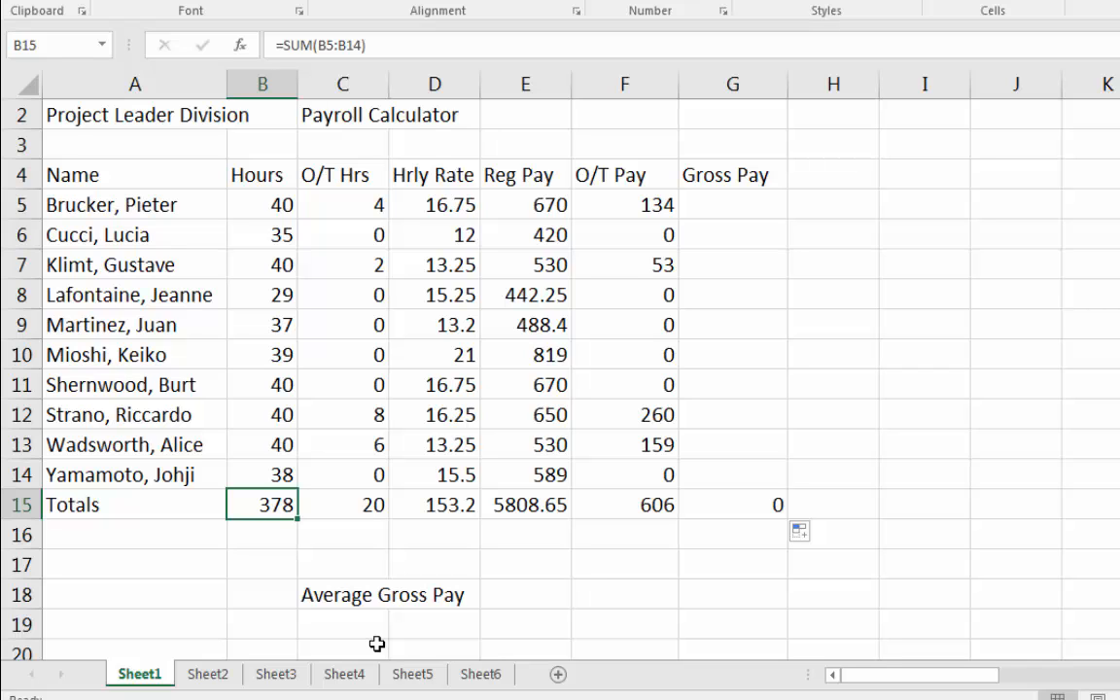
# Enter the note "relative cell reference" in cell E17.
pyautogui.click(541, 557)
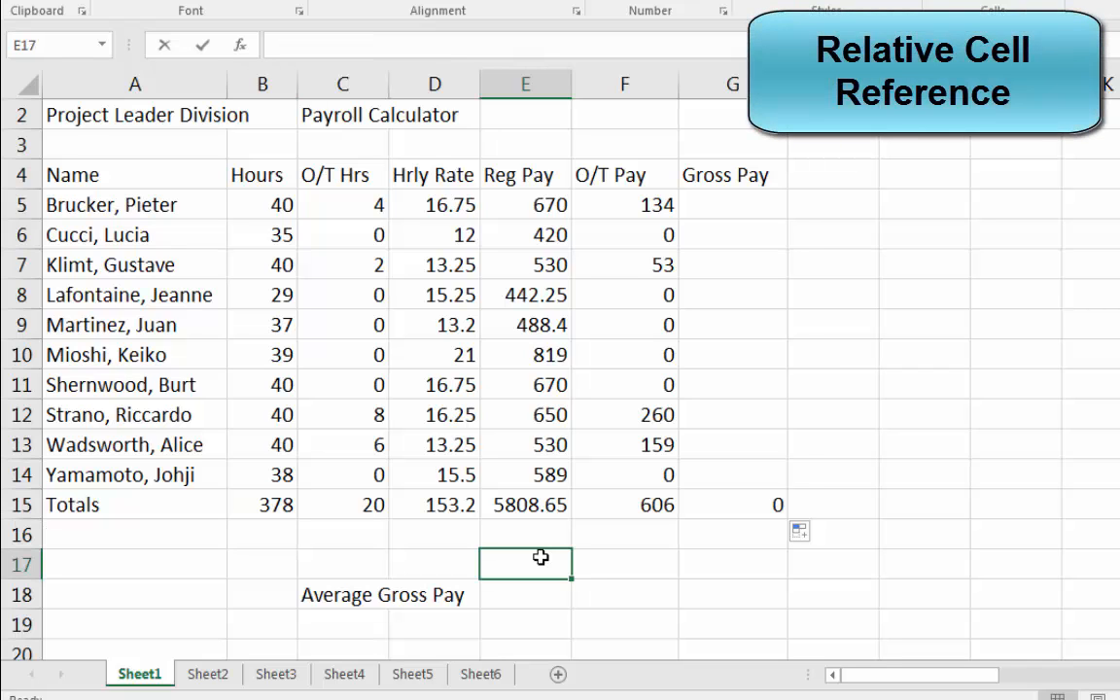
pyautogui.write('"relative ')
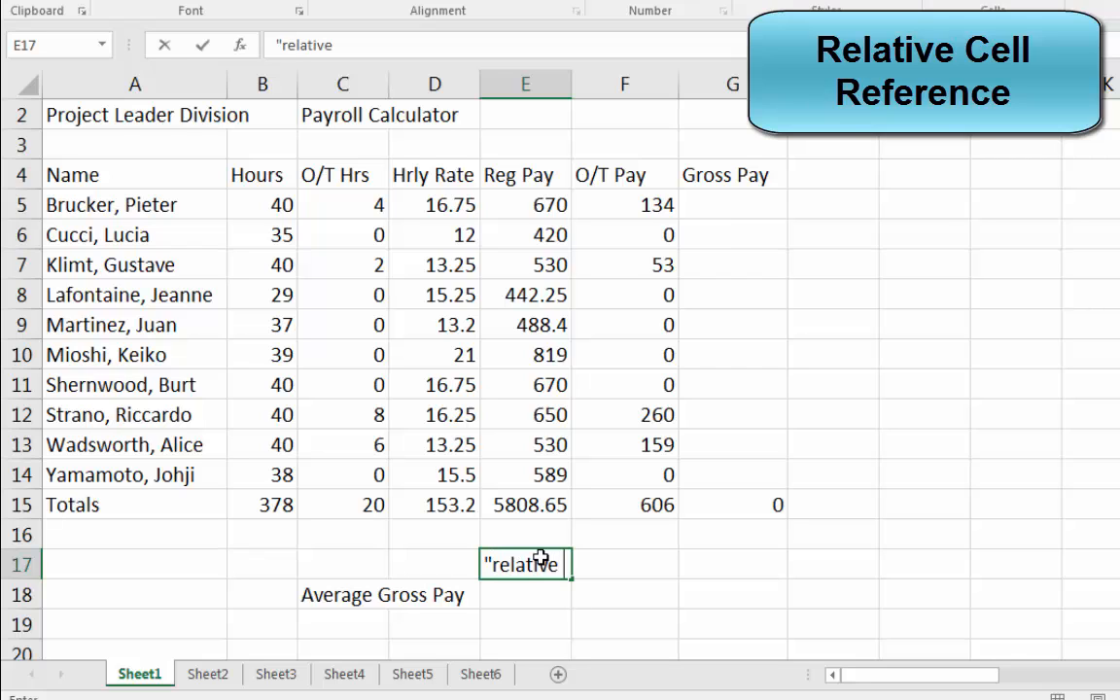
pyautogui.write('cell referen')
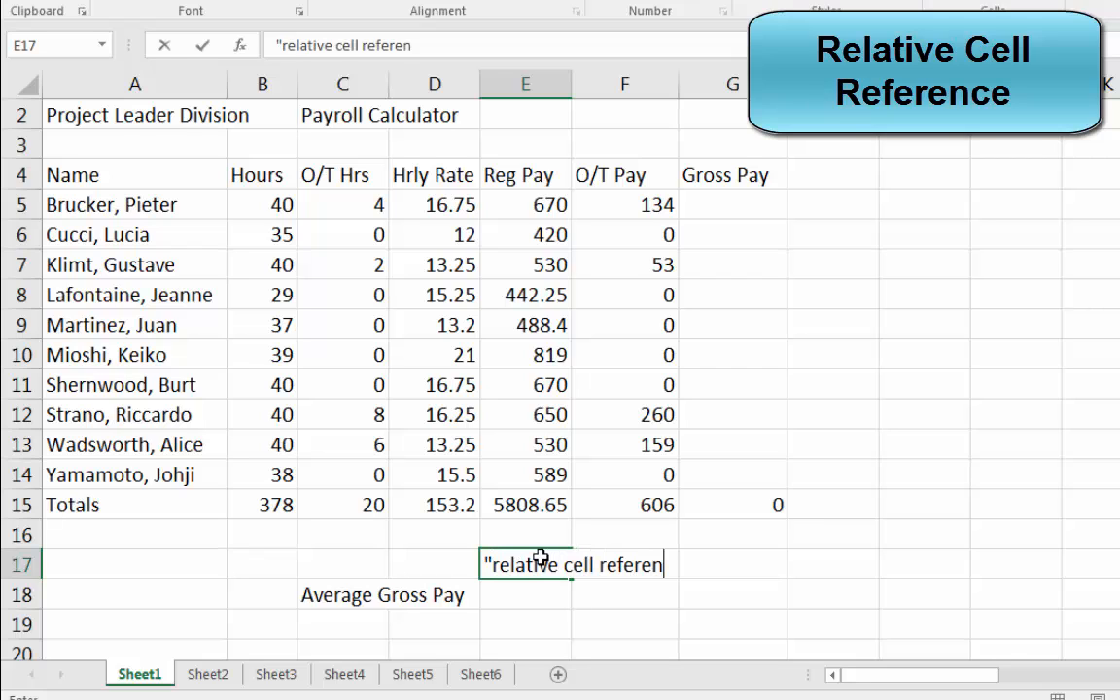
pyautogui.write('ce"')
pyautogui.press('Return')
pyautogui.click(541, 559)
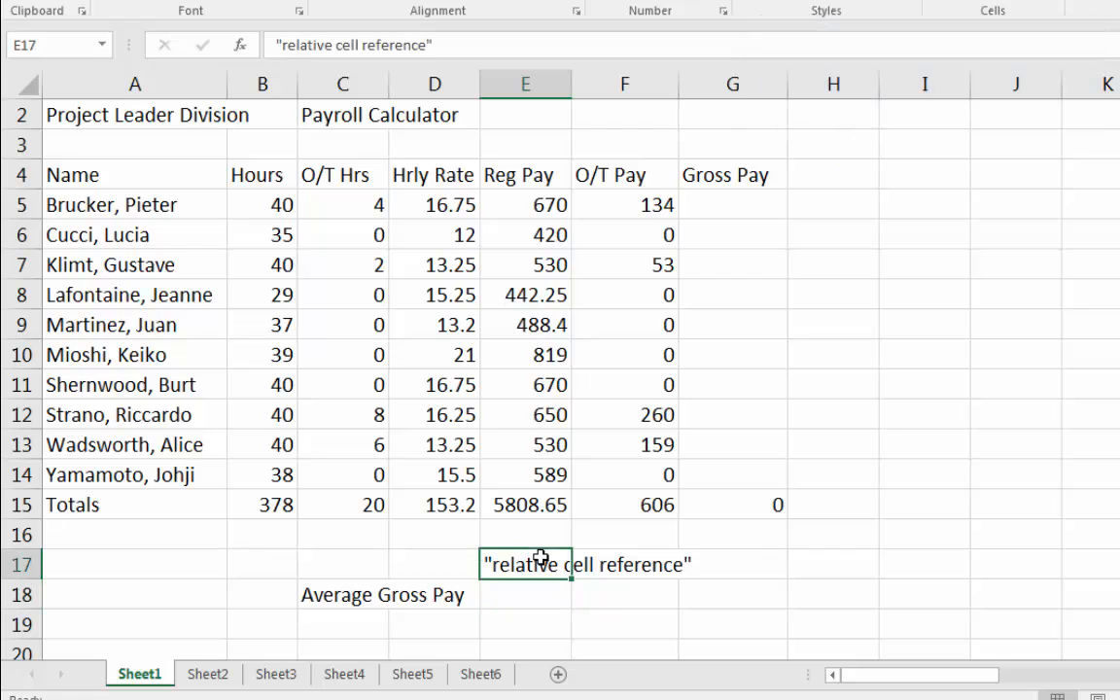
# Examine the B15 formula's highlighted range in edit mode and compare it with C15's total.
pyautogui.click(261, 503)
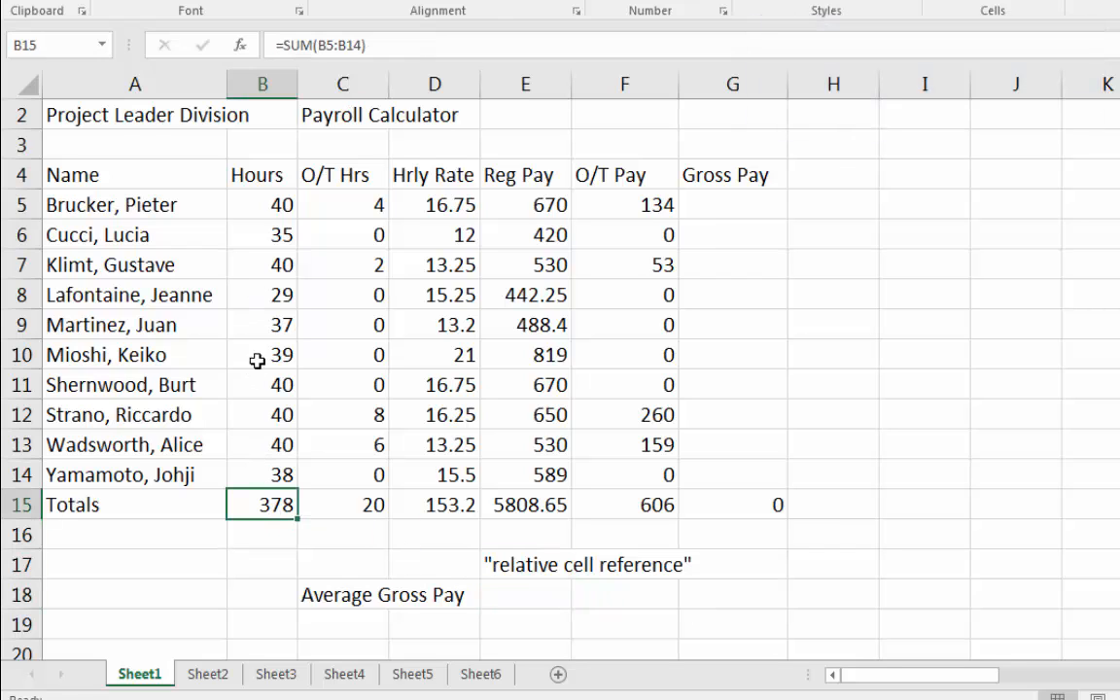
pyautogui.click(429, 44)
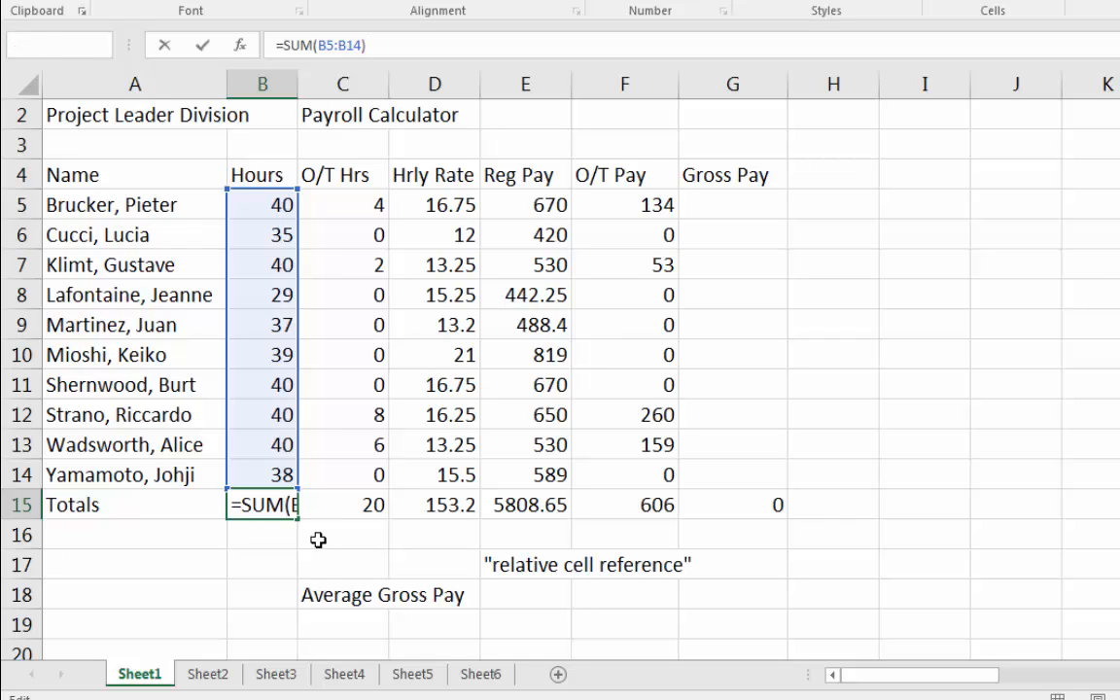
pyautogui.press('Return')
pyautogui.press('Up')
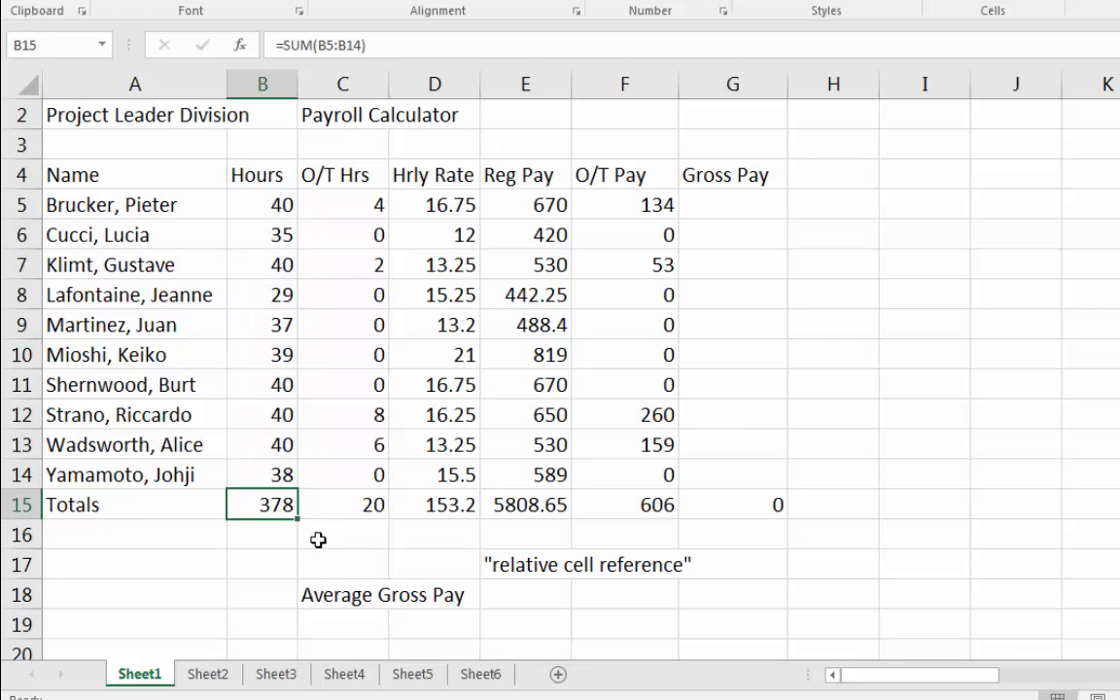
pyautogui.press('Right')
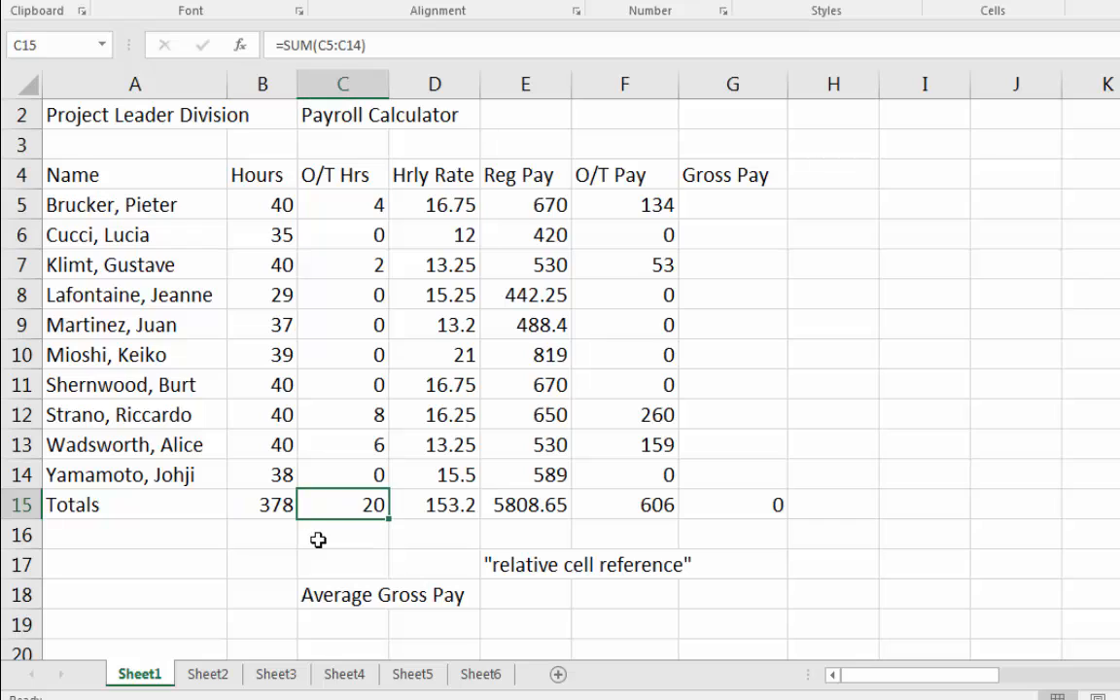
pyautogui.press('Left')
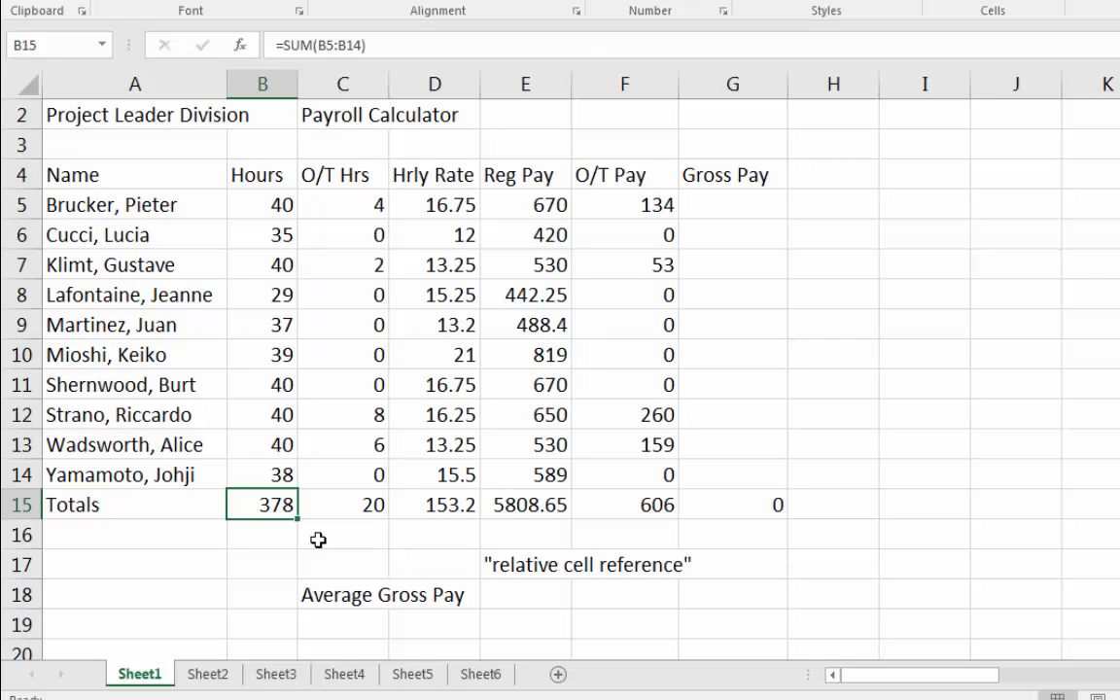
# Fill the SUM formula from B15 across the Totals row to G15 again and save the workbook.
pyautogui.moveTo(342, 503)
pyautogui.mouseDown()
pyautogui.moveTo(820, 540)
pyautogui.moveTo(757, 507)
pyautogui.mouseUp()
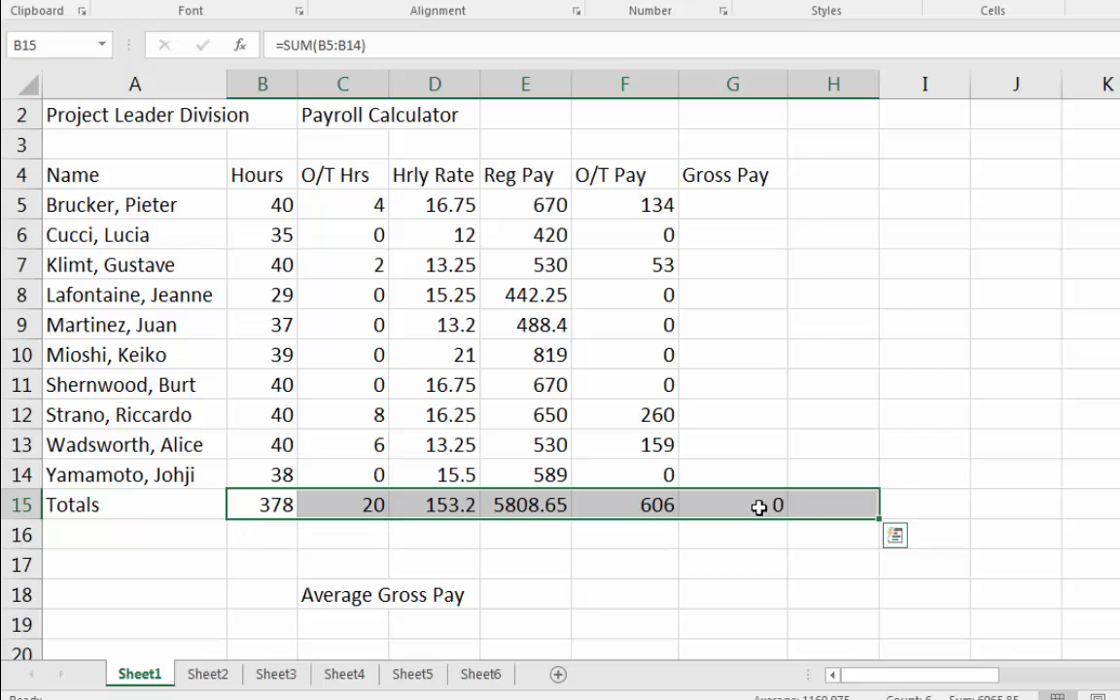
pyautogui.click(256, 499)
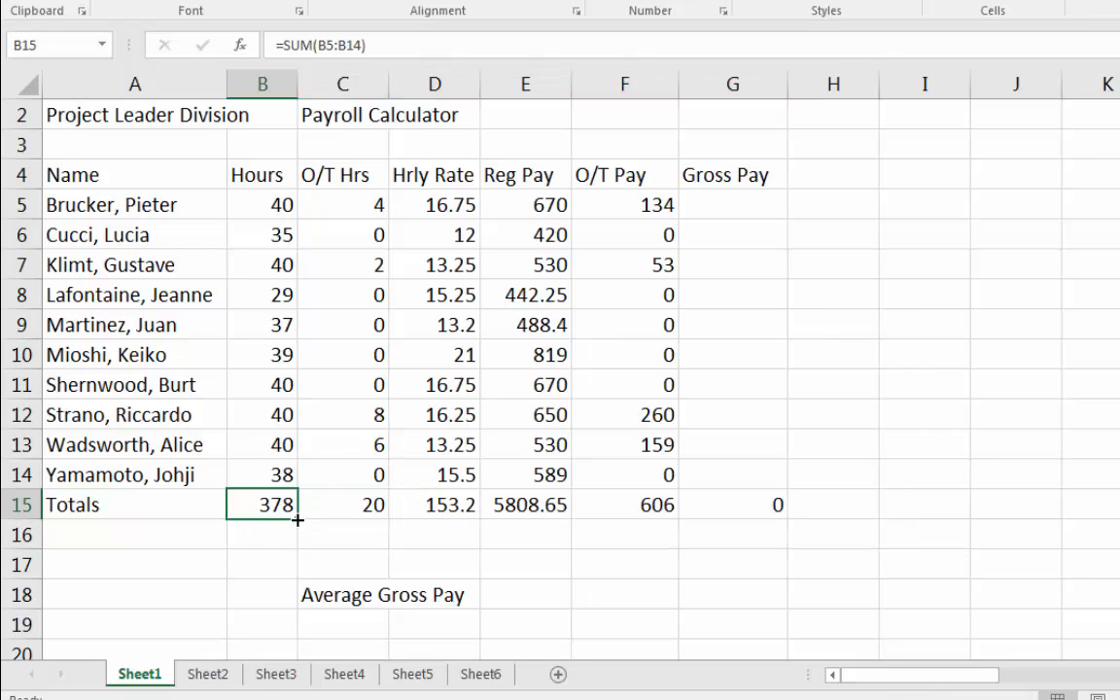
pyautogui.moveTo(297, 520)
pyautogui.mouseDown()
pyautogui.moveTo(826, 538)
pyautogui.moveTo(782, 511)
pyautogui.mouseUp()
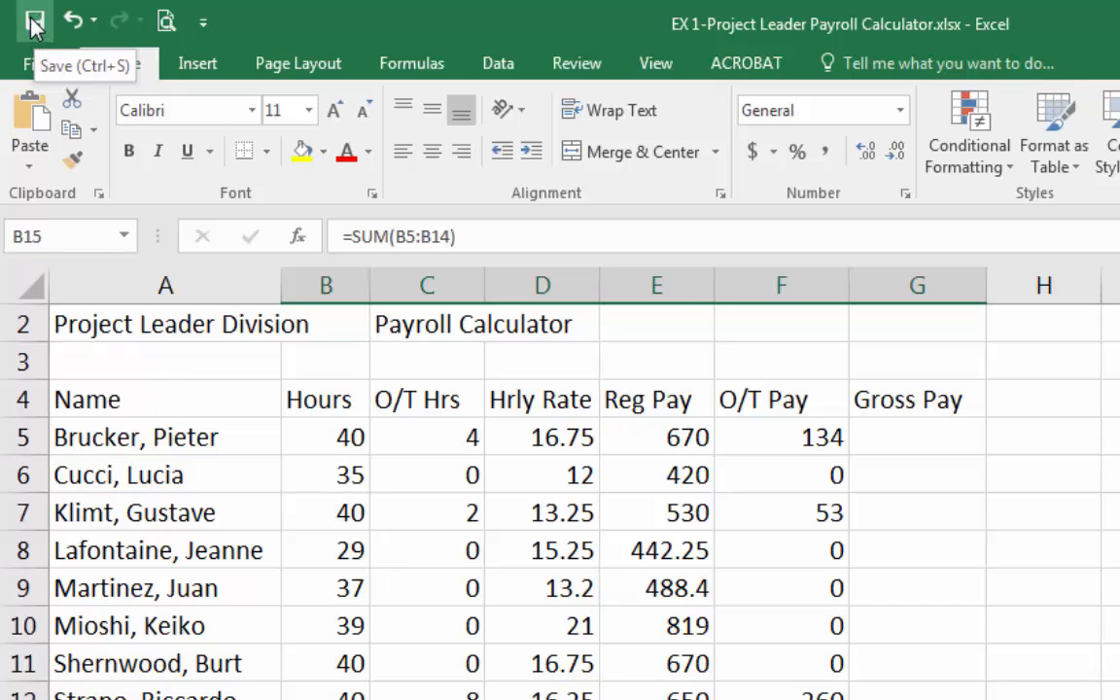
pyautogui.click(35, 22)
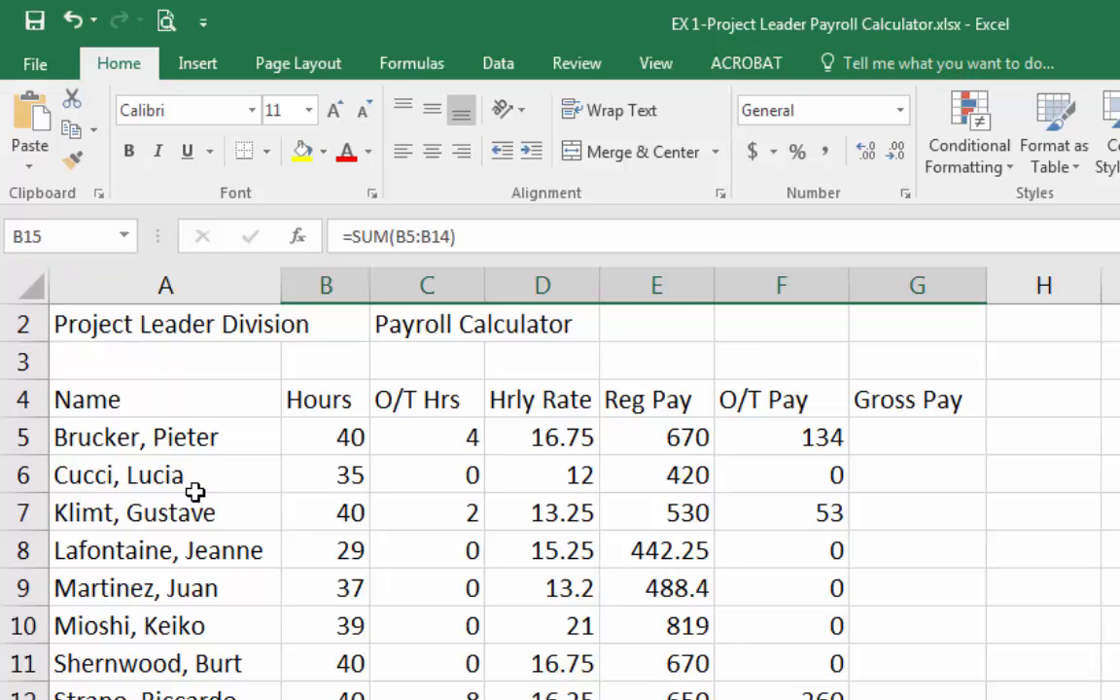
# Switch to the Notepad notes and add the line Save [CTRL] + [S].
pyautogui.hotkey('alt', 'Tab')
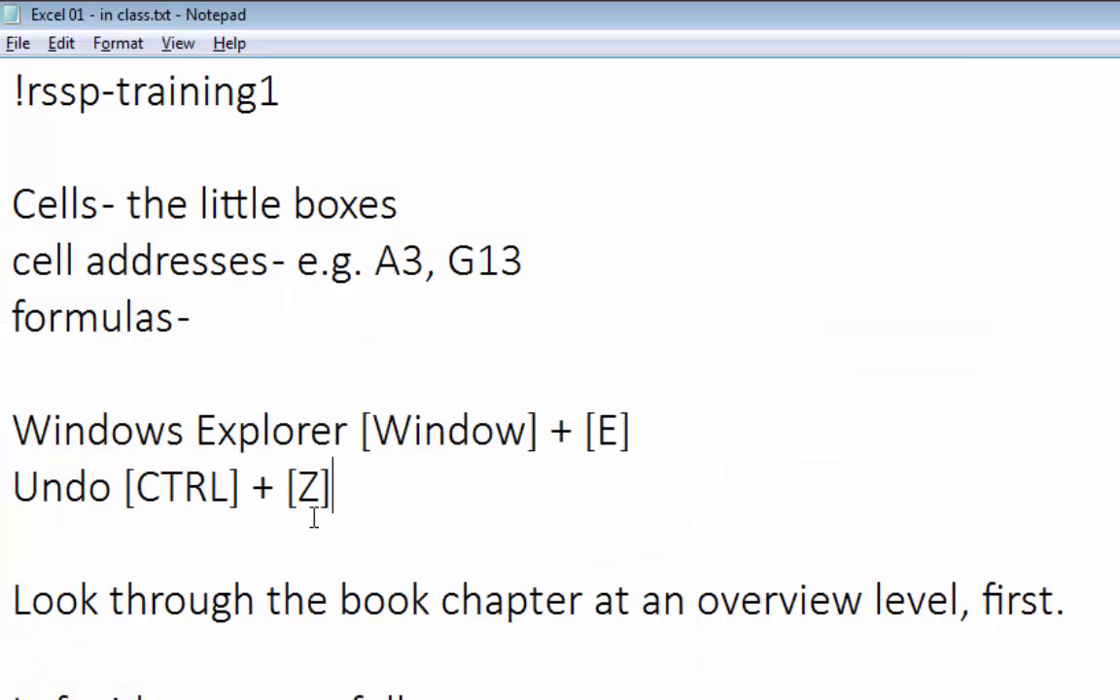
pyautogui.press('Return')
pyautogui.write('S')
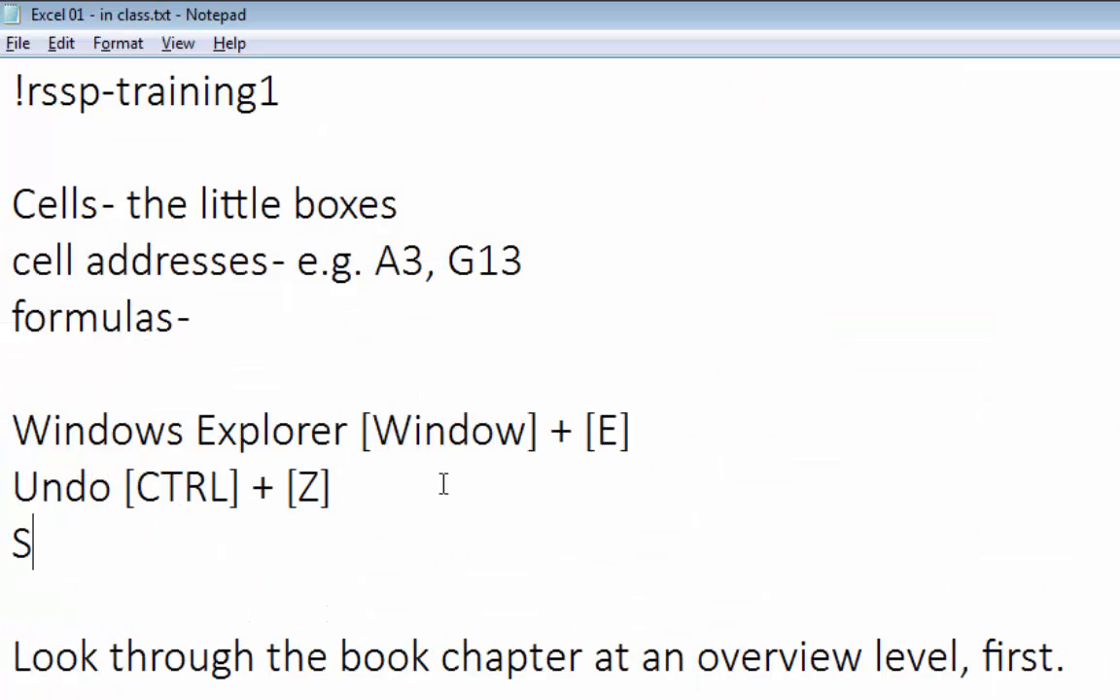
pyautogui.write('ave [CTRL')
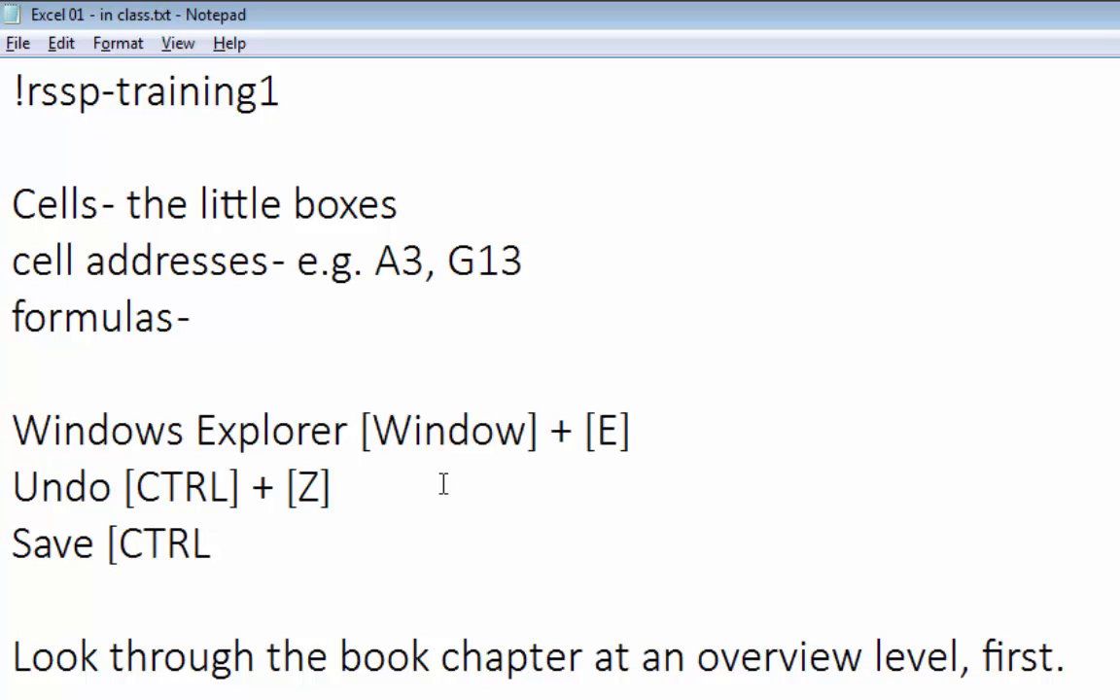
pyautogui.write('] + [S]')
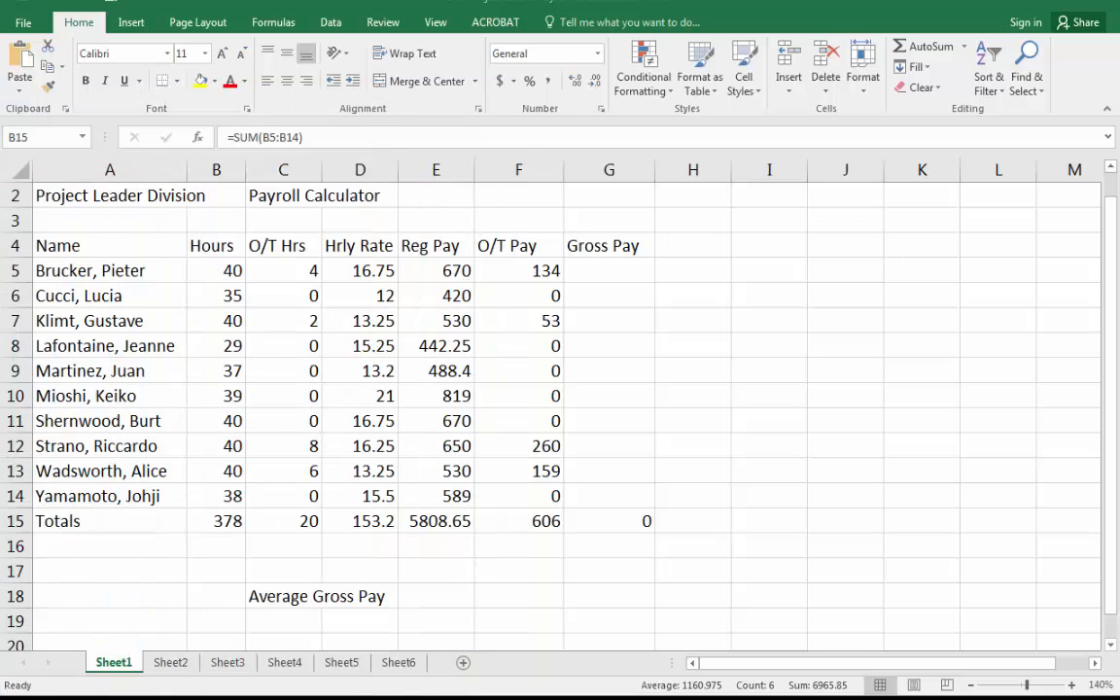
pyautogui.press('F2')
pyautogui.press('Home')
pyautogui.write('=')
pyautogui.click(102, 273)
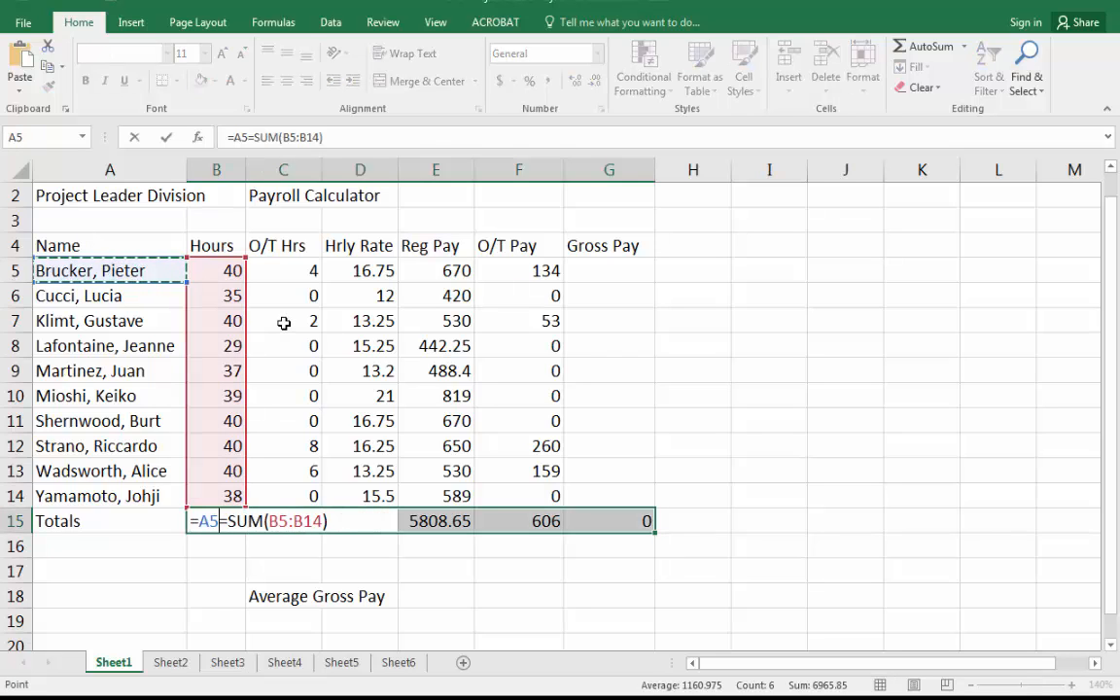
pyautogui.press('Escape')
pyautogui.click(92, 263)
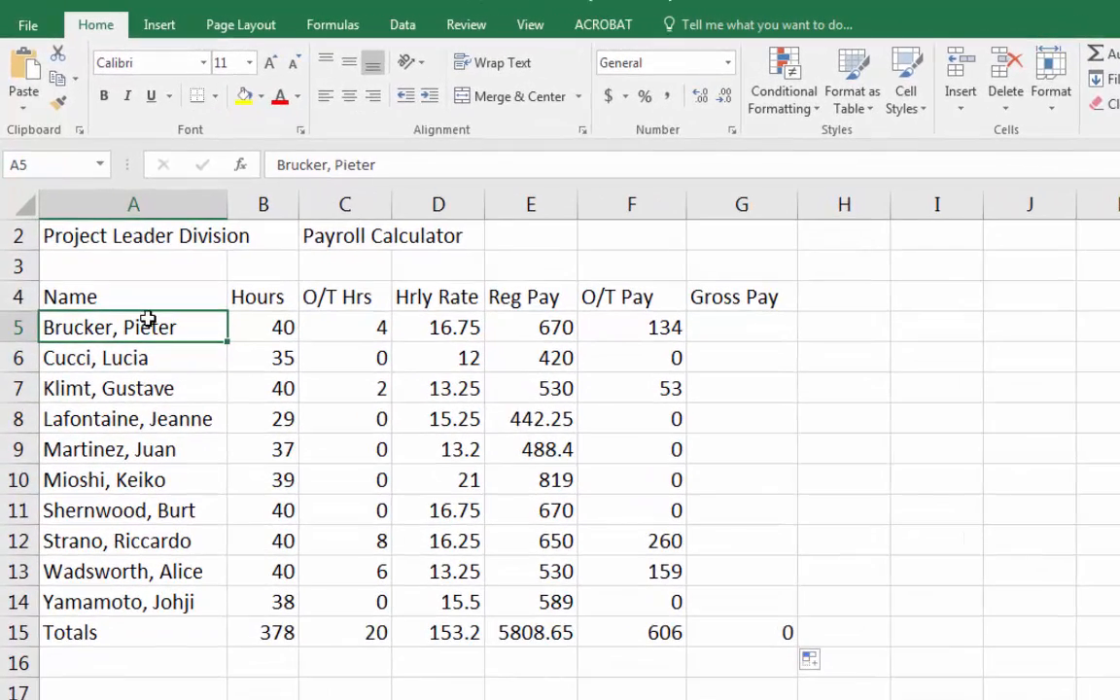
pyautogui.click(335, 164)
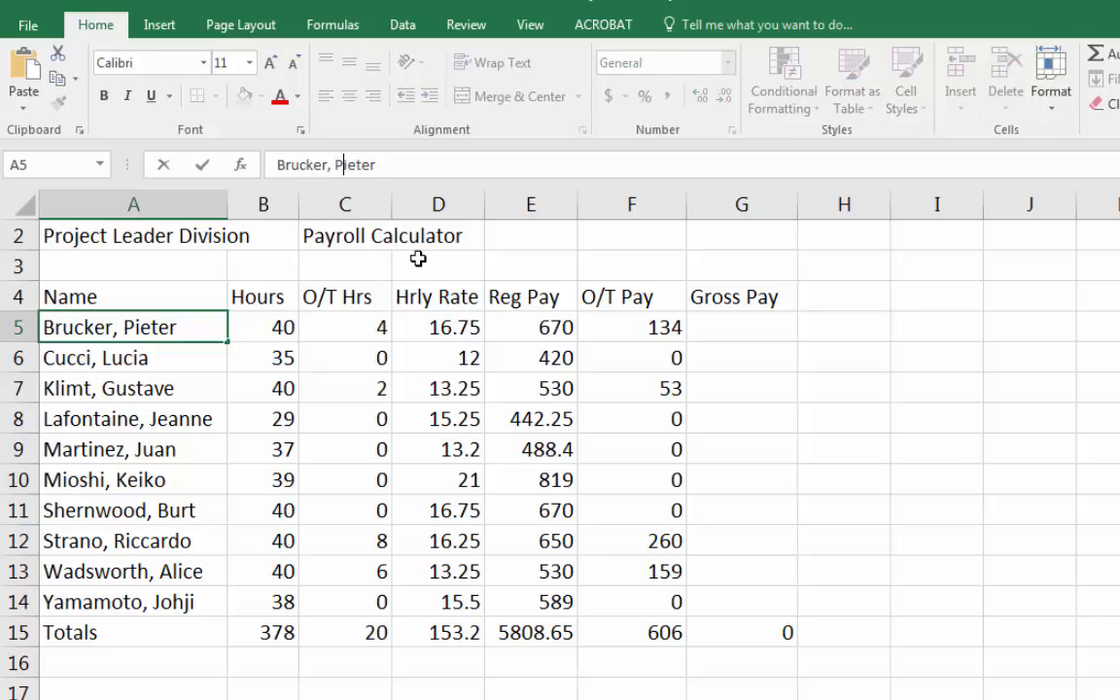
pyautogui.press('Right')
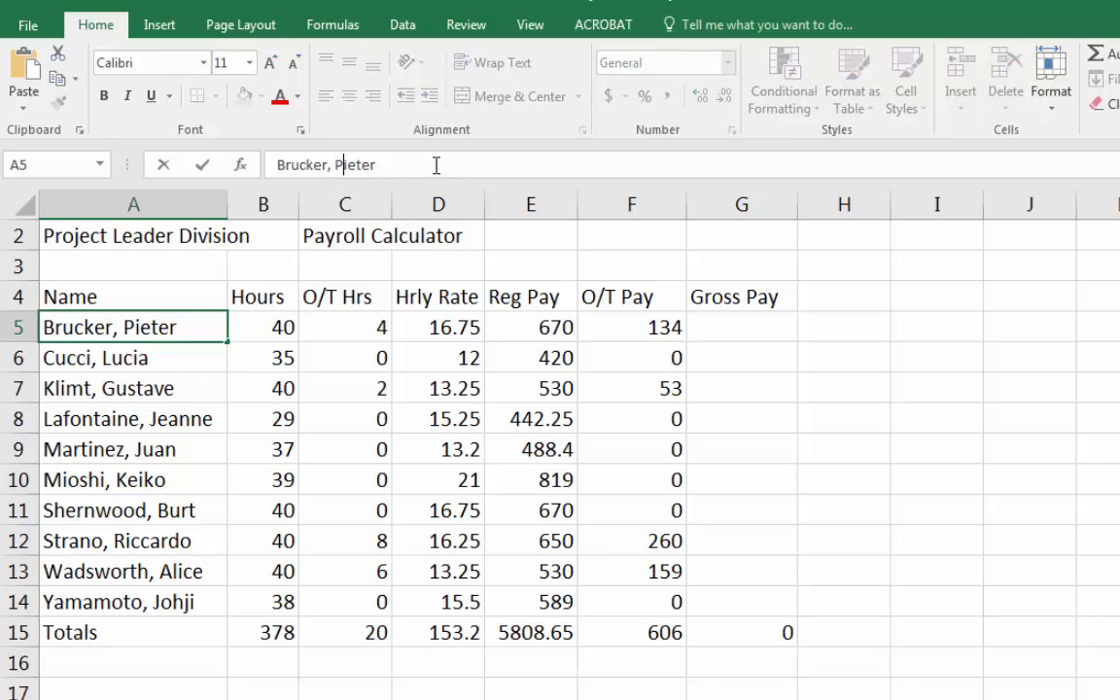
pyautogui.click(149, 355)
pyautogui.click(156, 308)
pyautogui.doubleClick(187, 325)
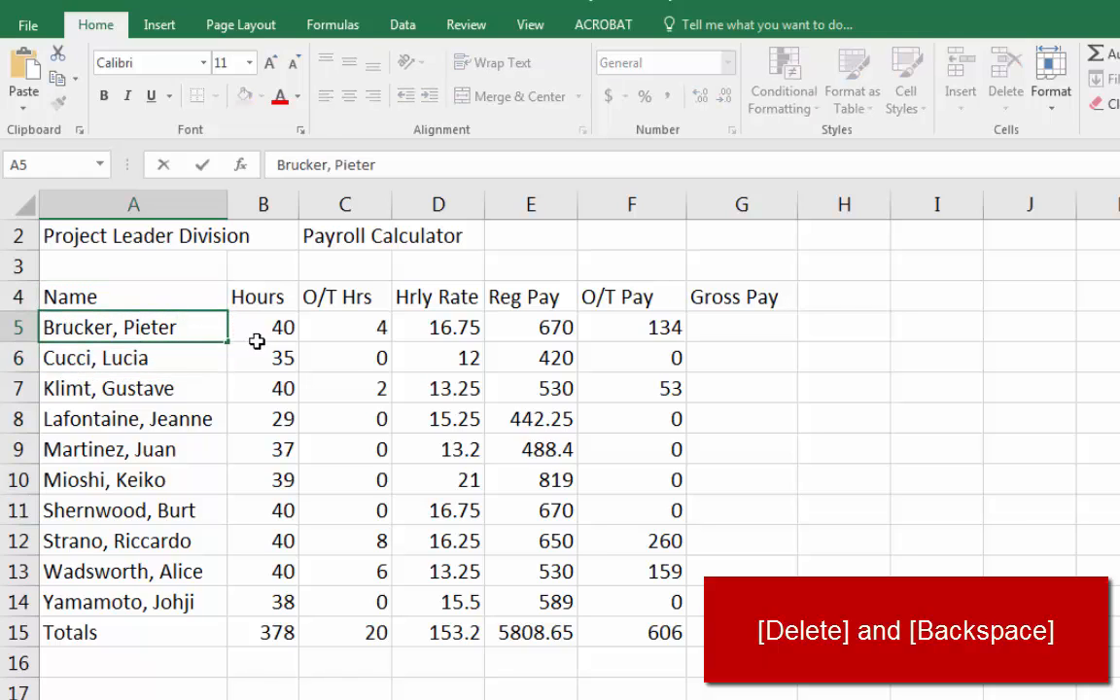
pyautogui.press('Escape')
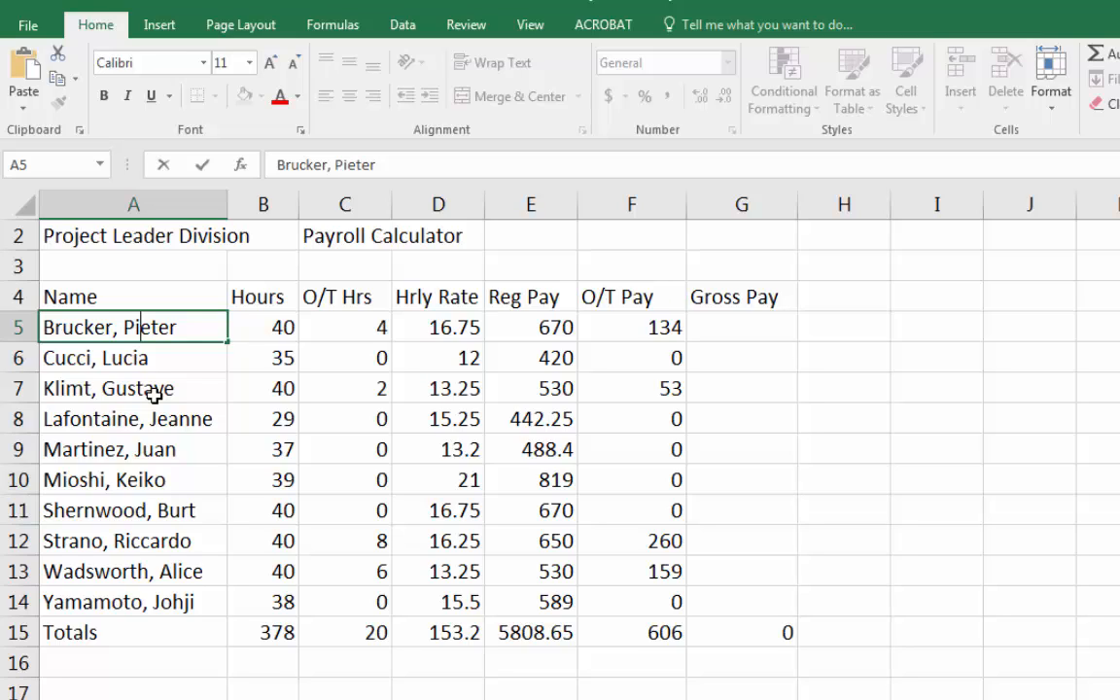
pyautogui.press('Delete')
pyautogui.write('e')
pyautogui.press('Delete')
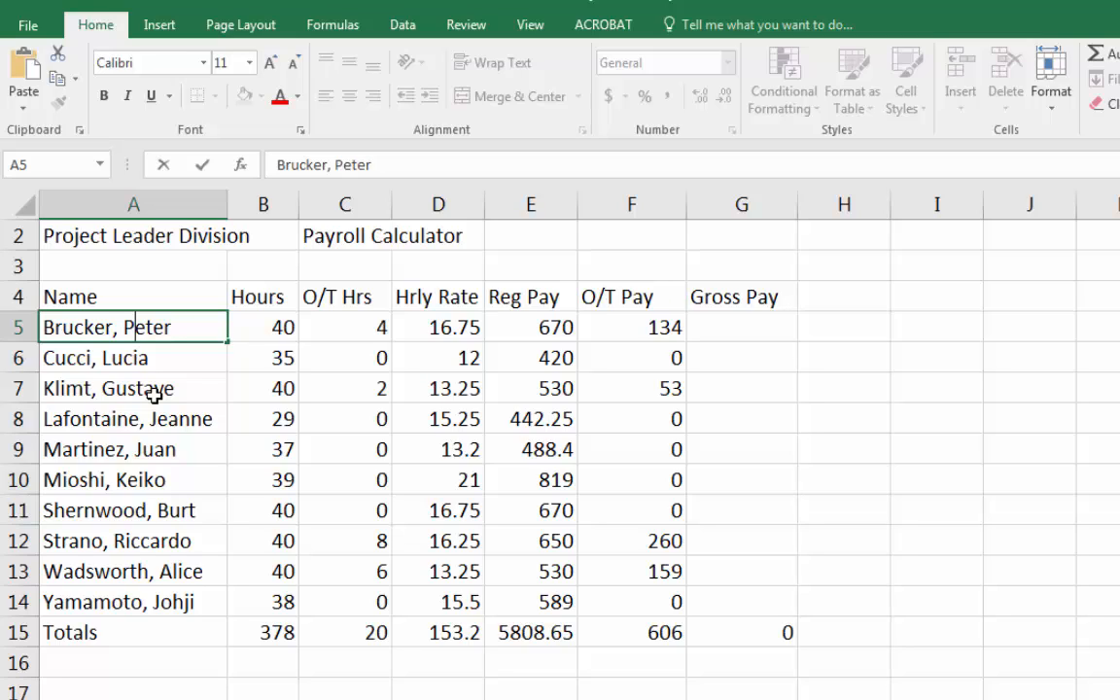
pyautogui.write('i')
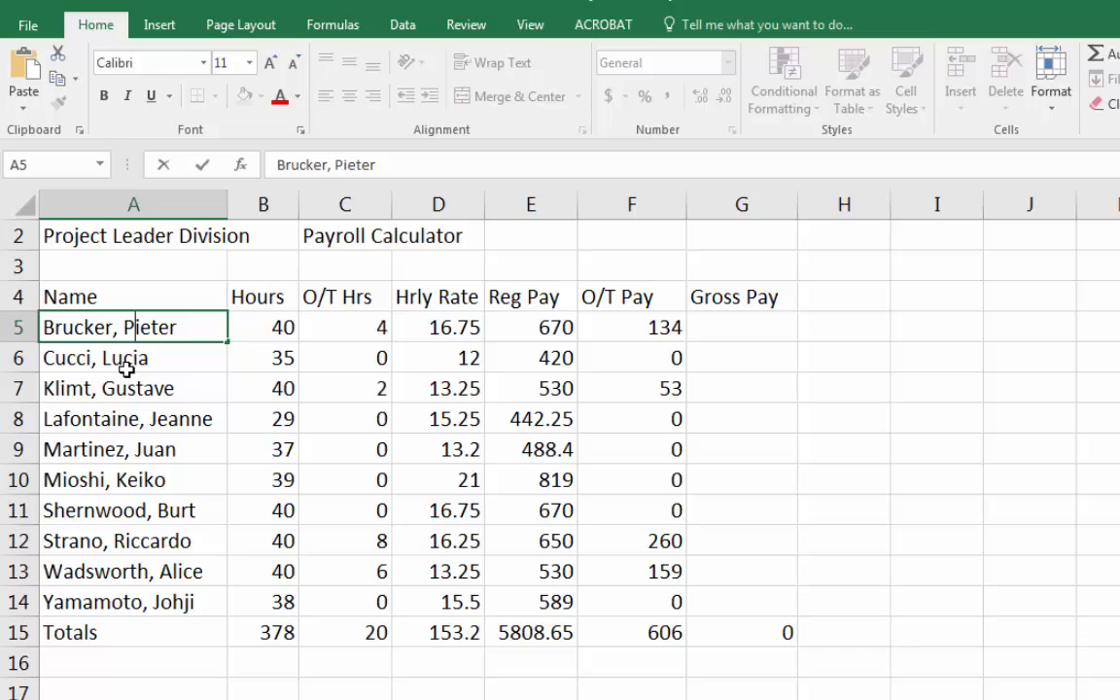
pyautogui.press('Delete')
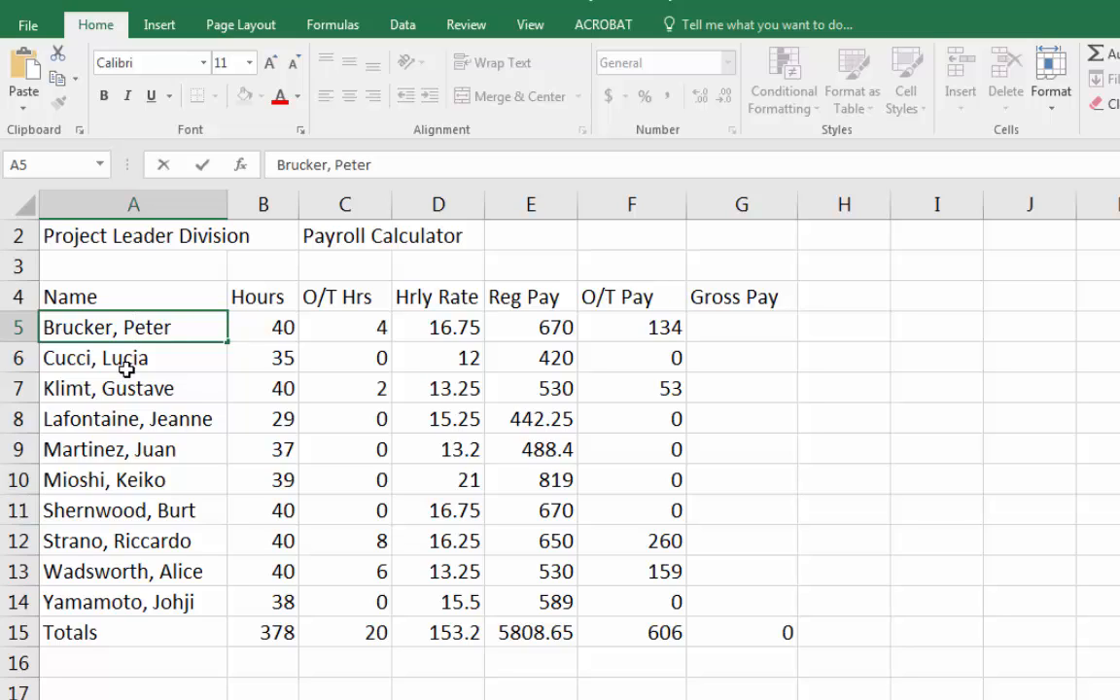
pyautogui.click(202, 166)
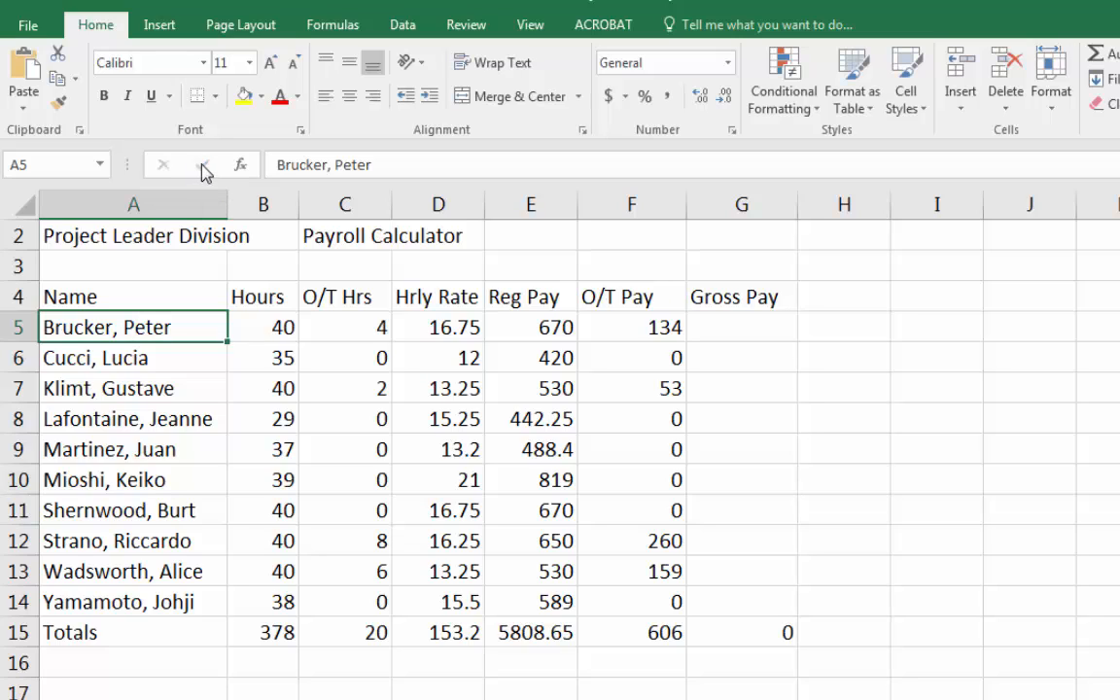
# Confirm the A5 name edit, then change the hours in cell B6 to 38.
pyautogui.doubleClick(123, 327)
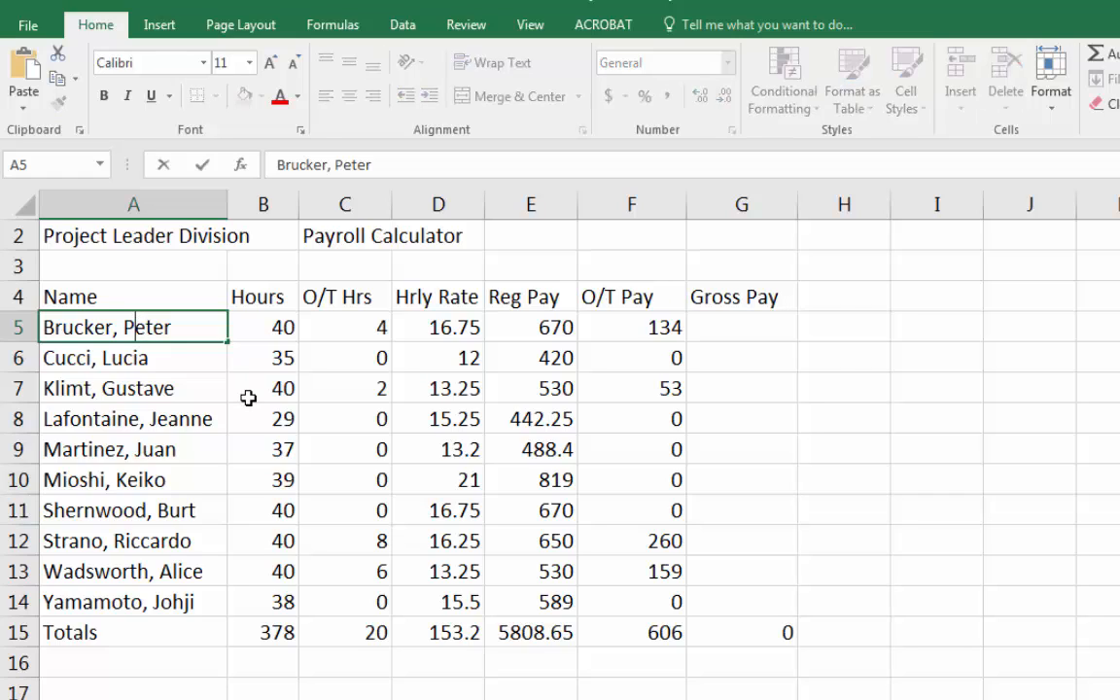
pyautogui.press('Return')
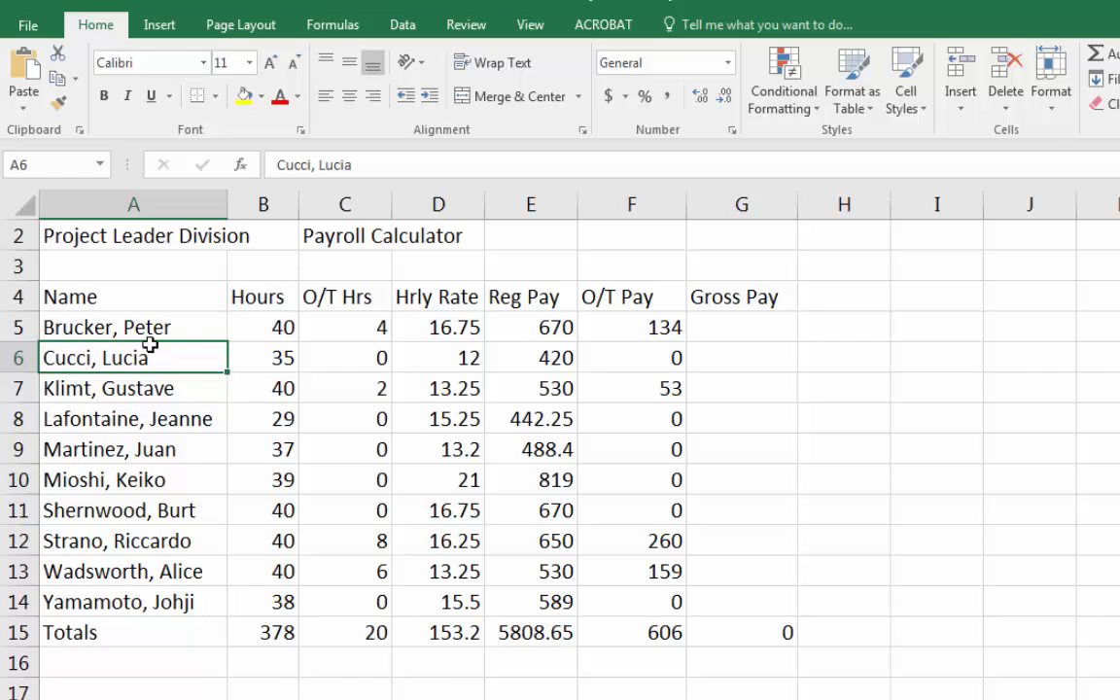
pyautogui.click(234, 358)
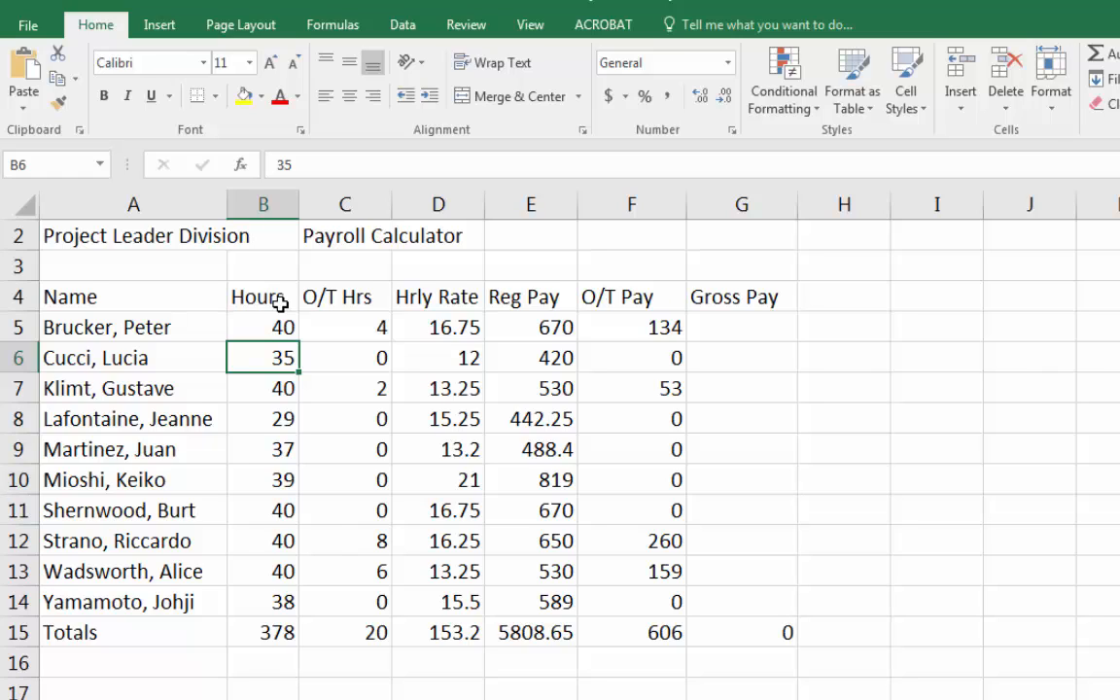
pyautogui.press('F2')
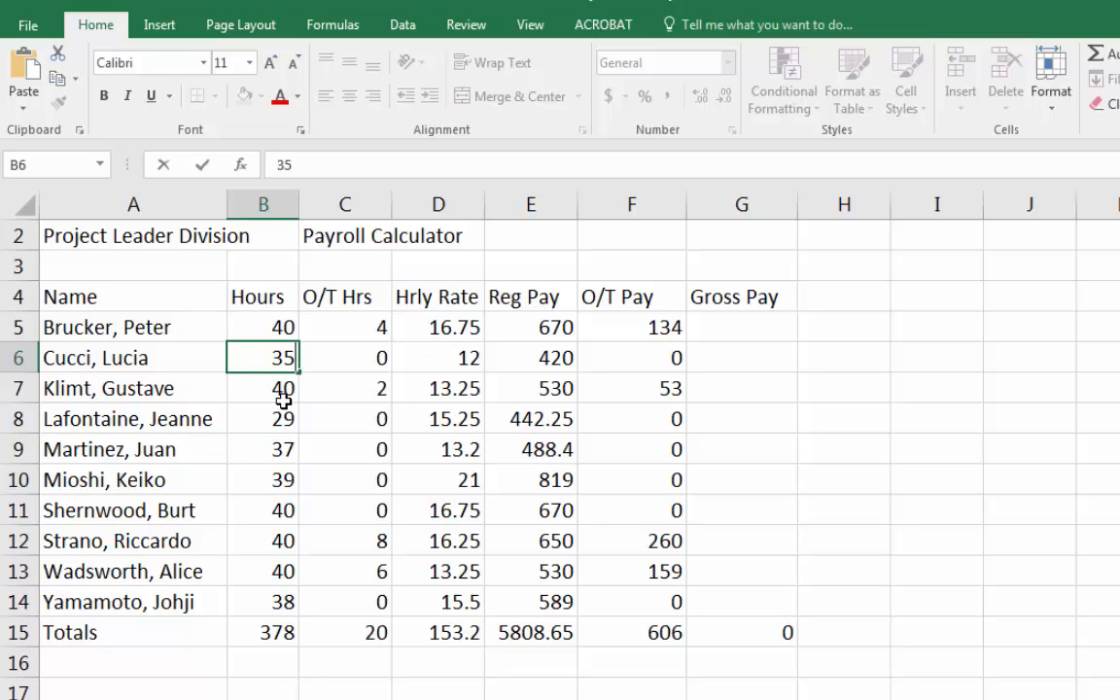
pyautogui.press('BackSpace')
pyautogui.write('8')
pyautogui.press('Return')
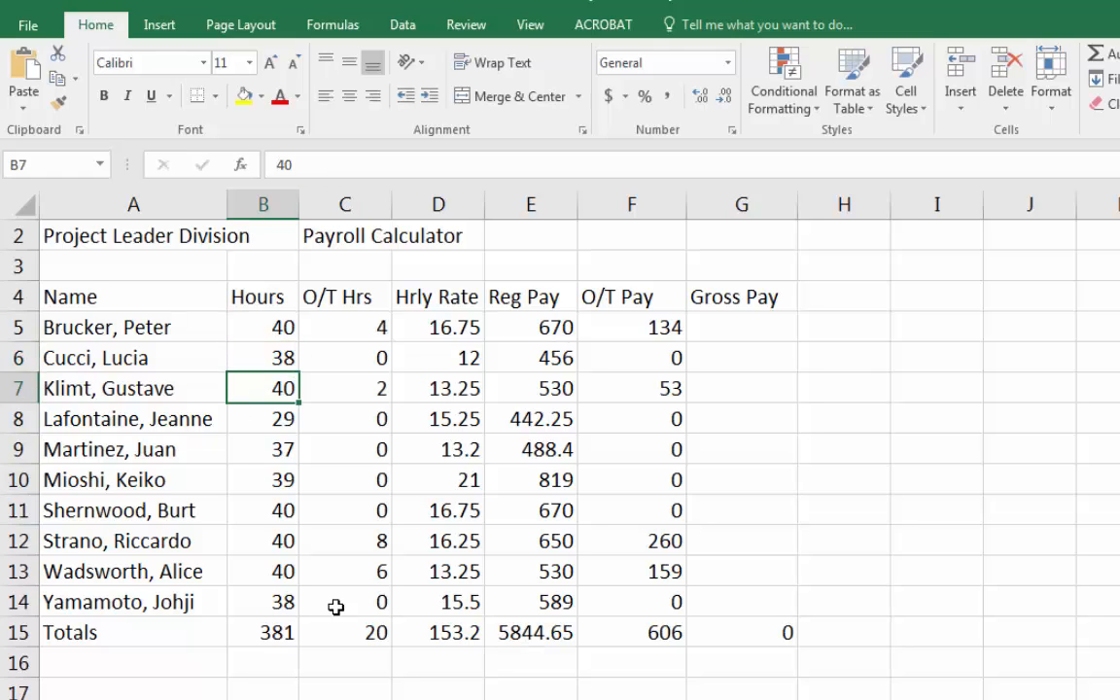
# Compare the Hours total in B15 with the selected hours range B5:B14.
pyautogui.click(273, 358)
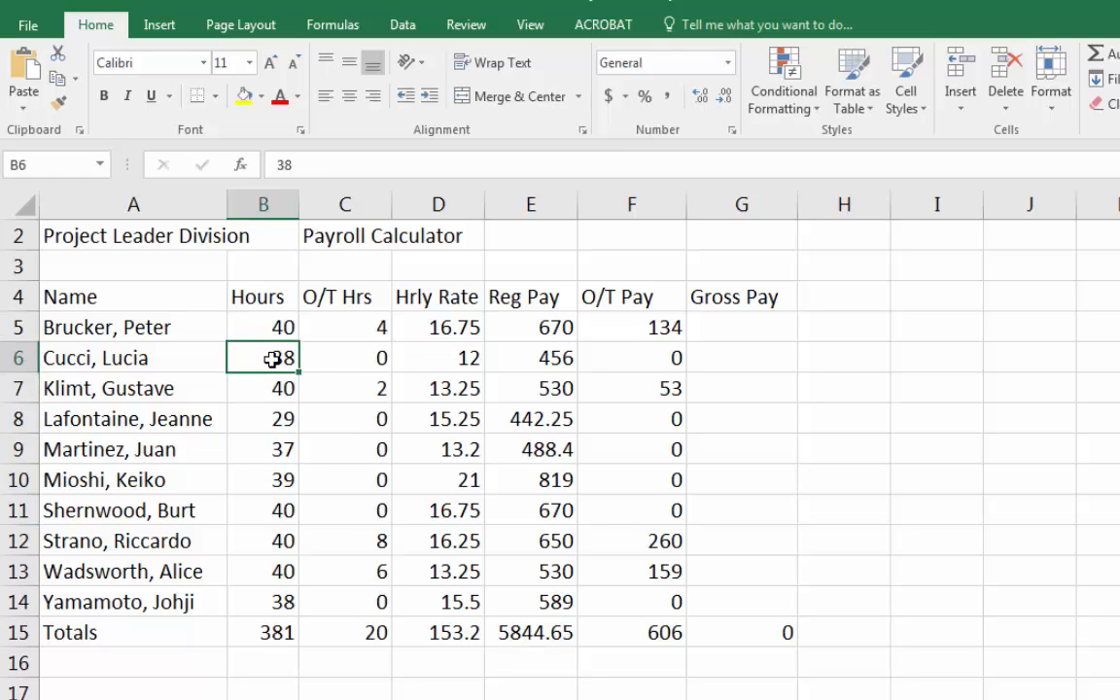
pyautogui.click(277, 632)
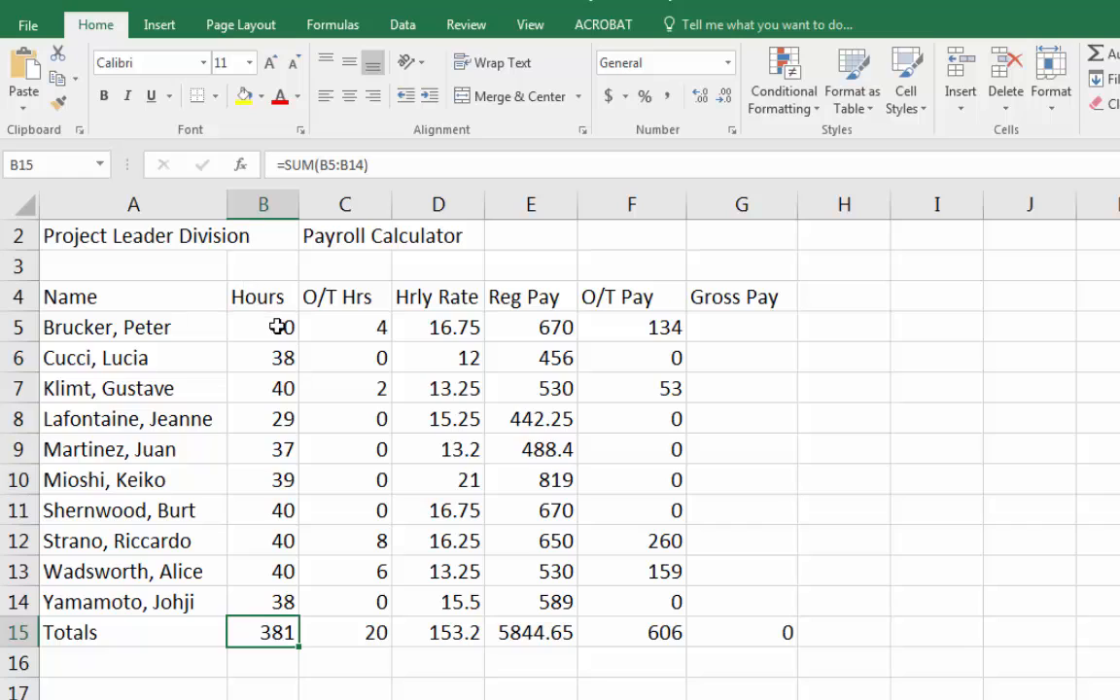
pyautogui.moveTo(277, 327); pyautogui.dragTo(271, 605)
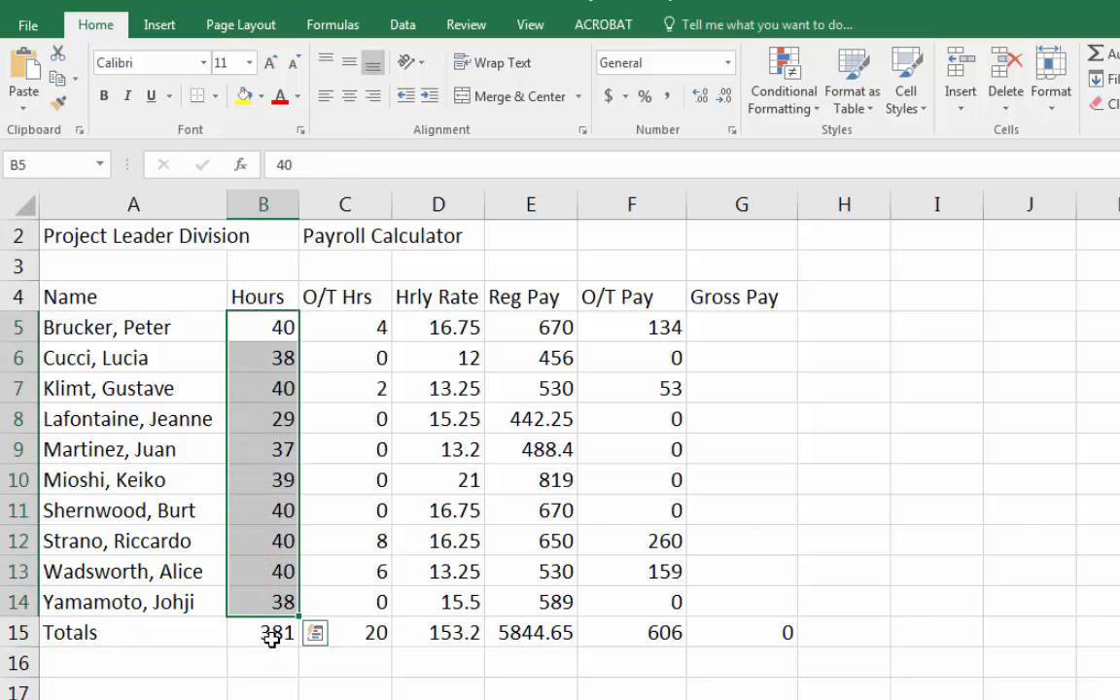
pyautogui.click(271, 634)
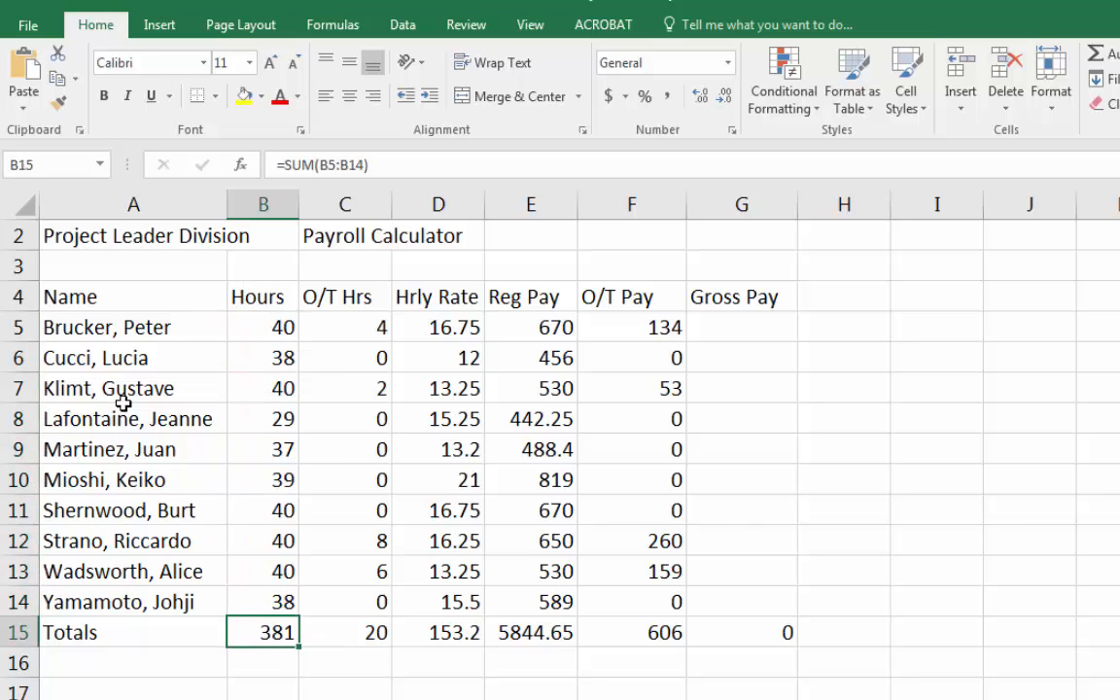
# Edit cell A9 to replace the employee's first name with the corrected first name.
pyautogui.click(149, 448)
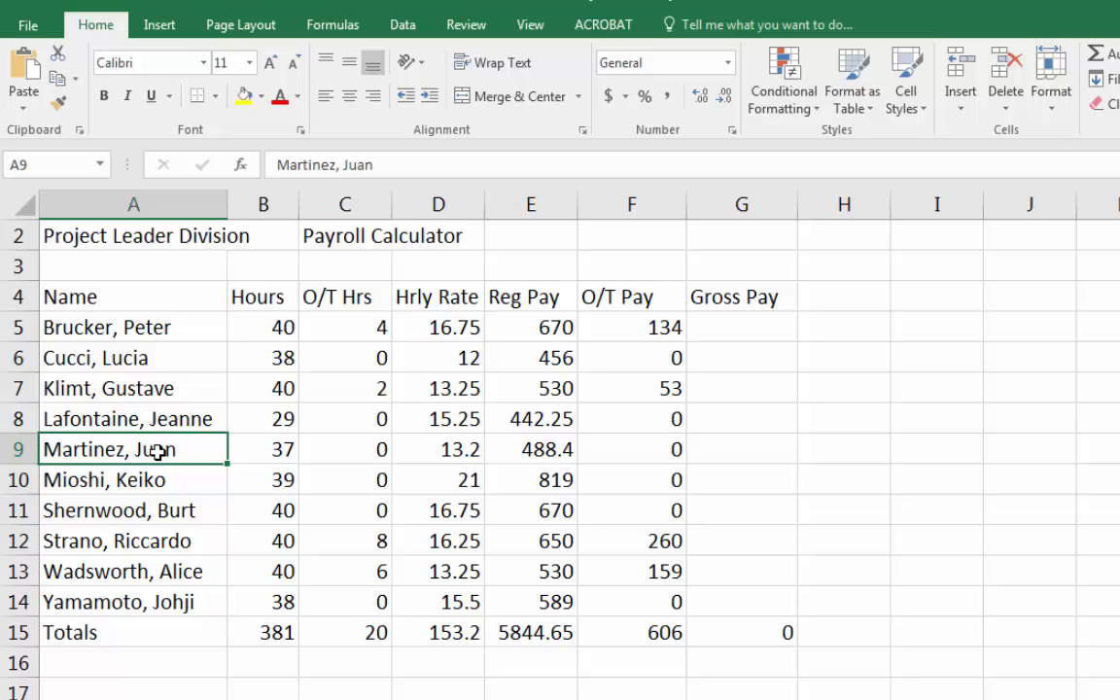
pyautogui.doubleClick(158, 451)
pyautogui.doubleClick(157, 451)
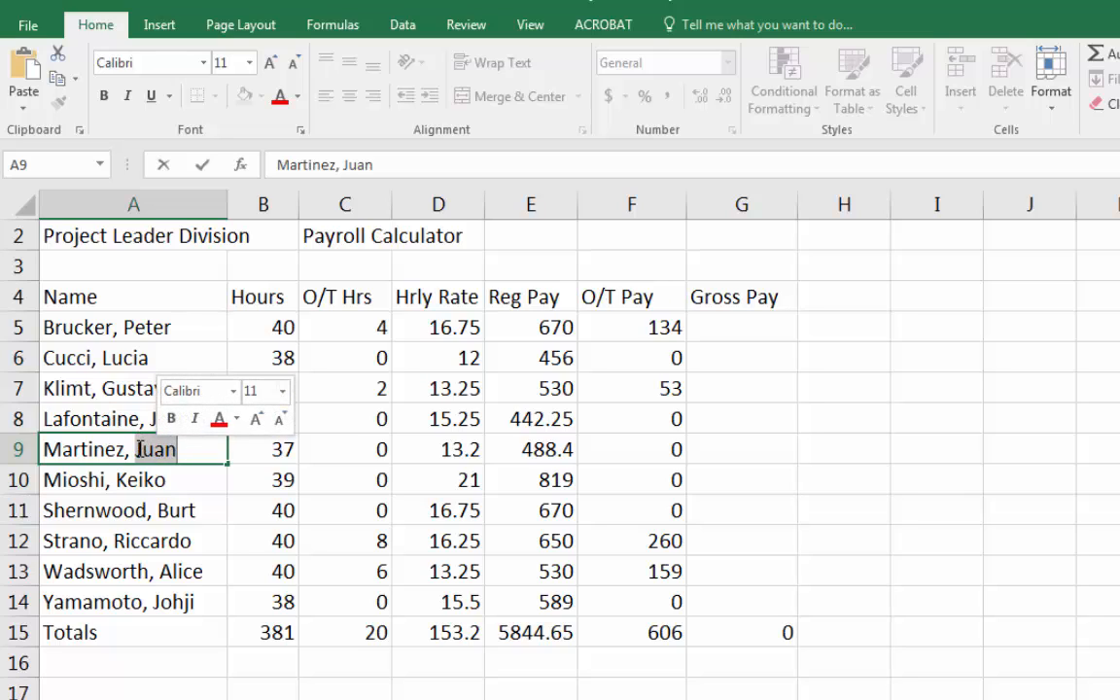
pyautogui.write('Javier')
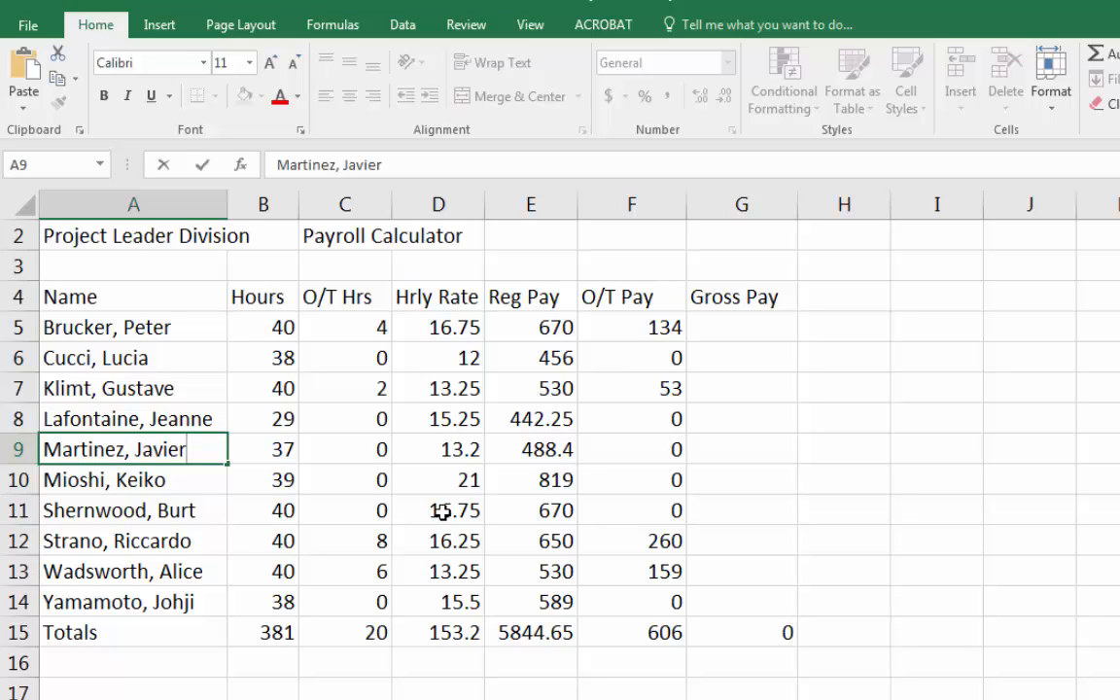
pyautogui.press('Return')
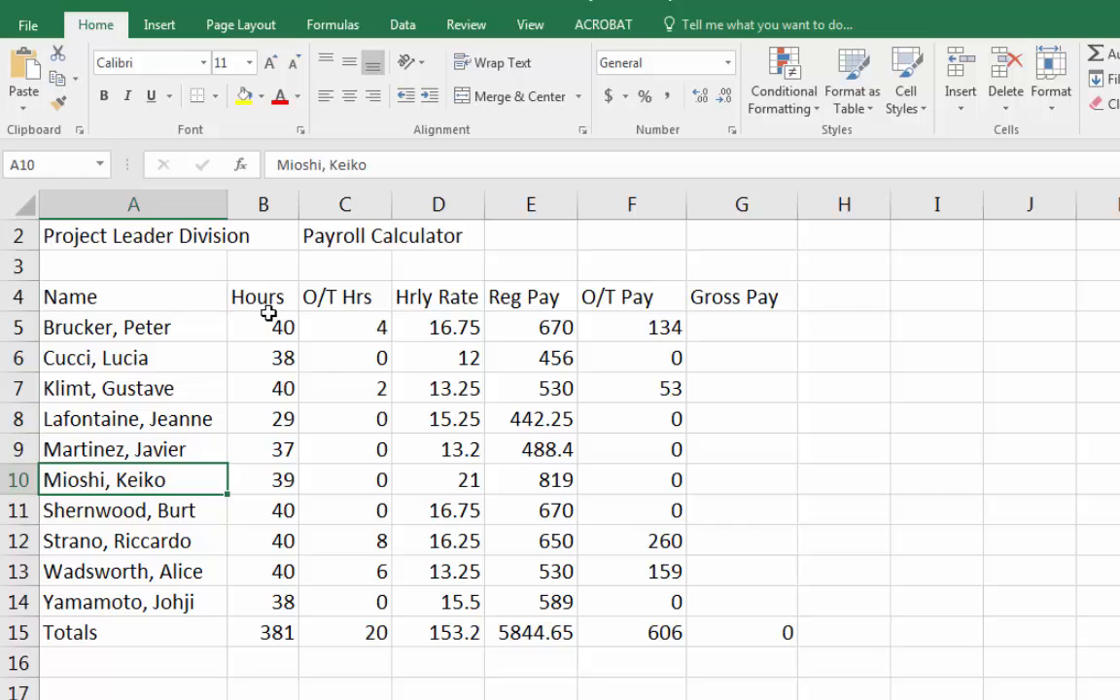
# Change the overtime hours in cell C12 to 4.
pyautogui.doubleClick(379, 549)
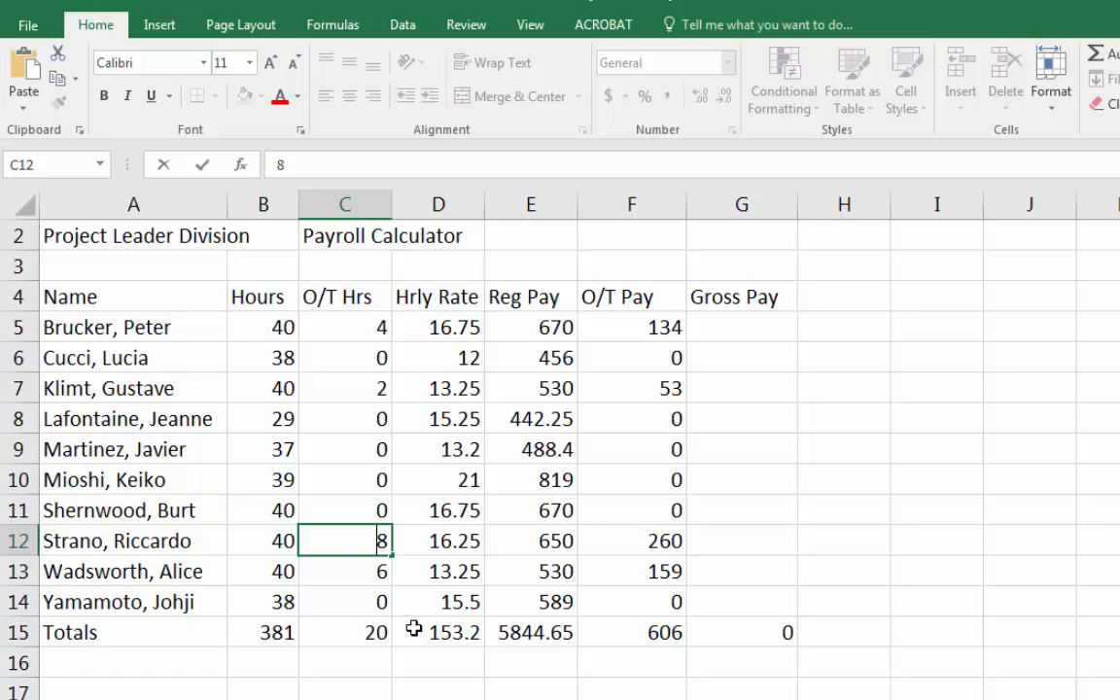
pyautogui.press('BackSpace')
pyautogui.write('4')
pyautogui.press('Return')
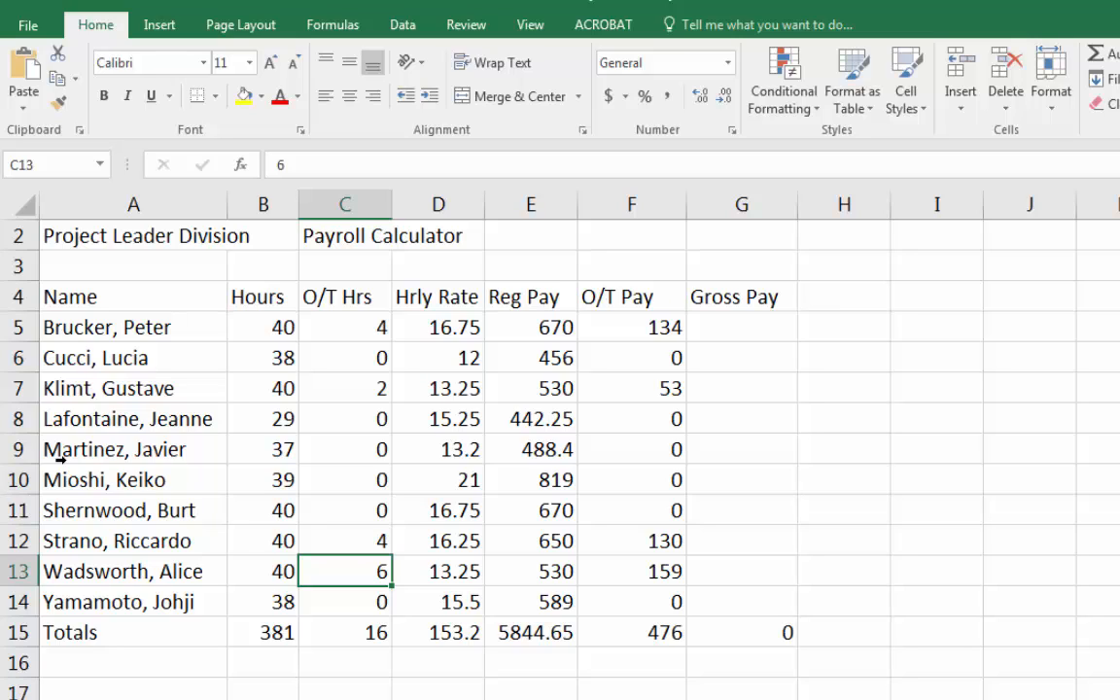
# Narrow column A manually, then AutoFit its width to the longest entry.
pyautogui.click(712, 263)
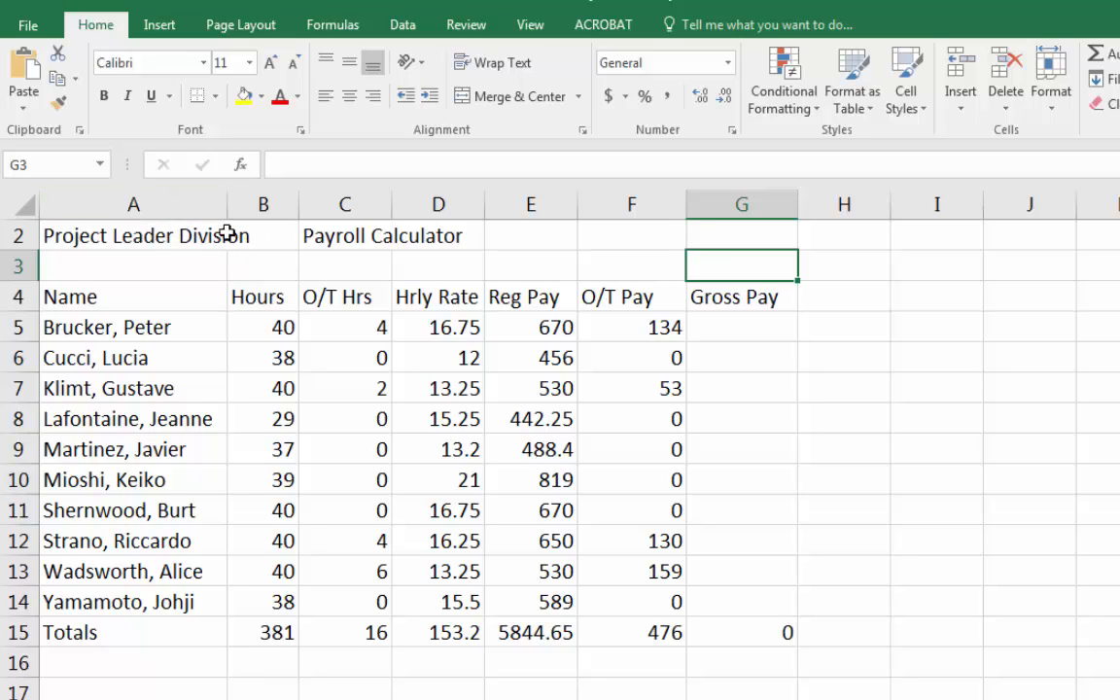
pyautogui.click(92, 236)
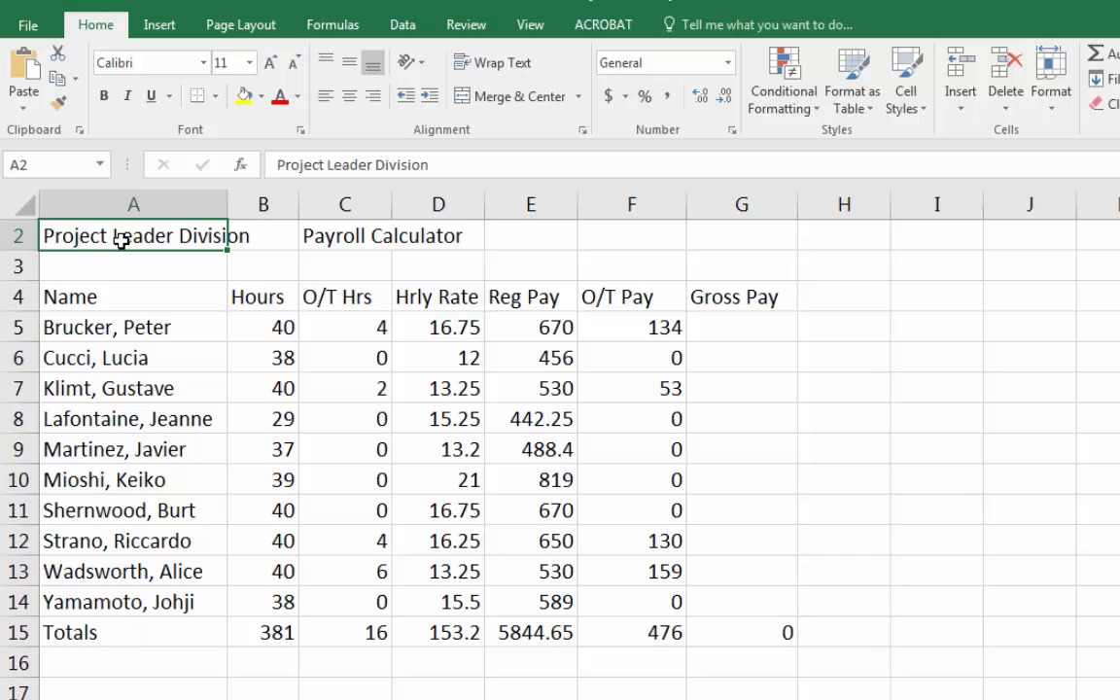
pyautogui.click(255, 233)
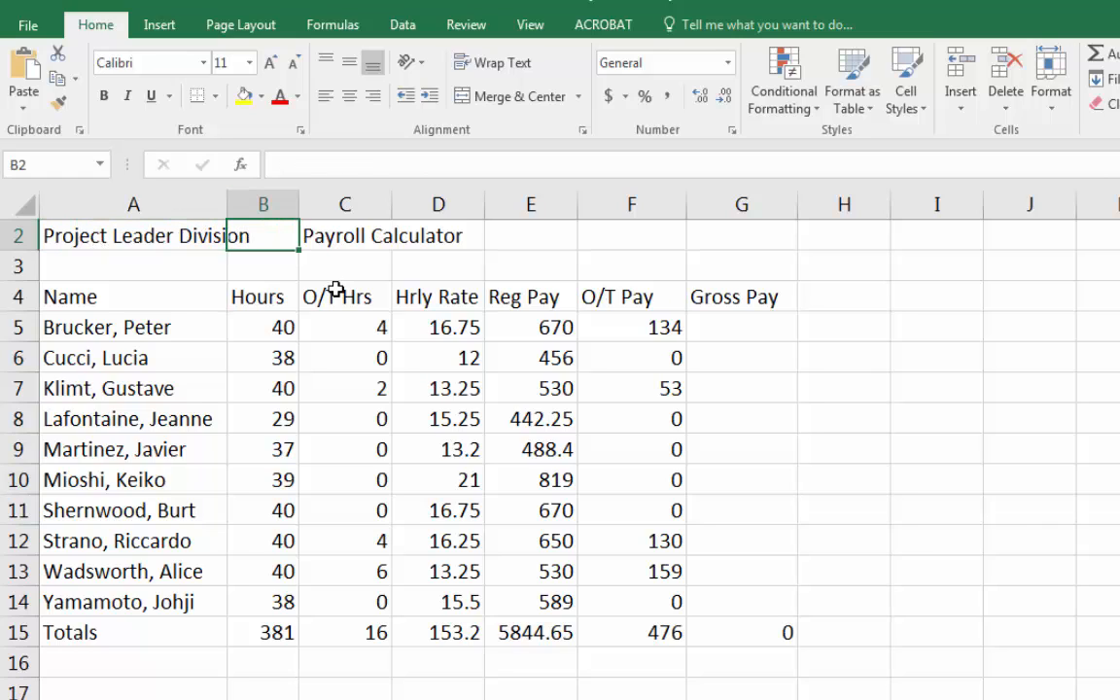
pyautogui.click(204, 255)
pyautogui.click(199, 232)
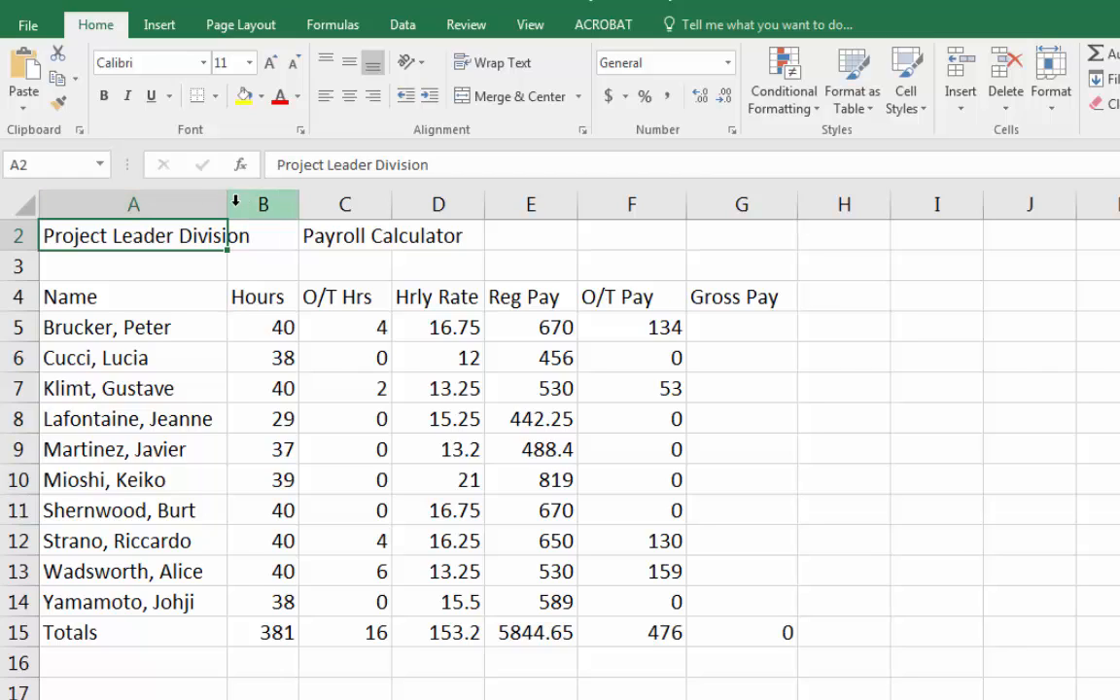
pyautogui.moveTo(228, 204); pyautogui.dragTo(168, 191)
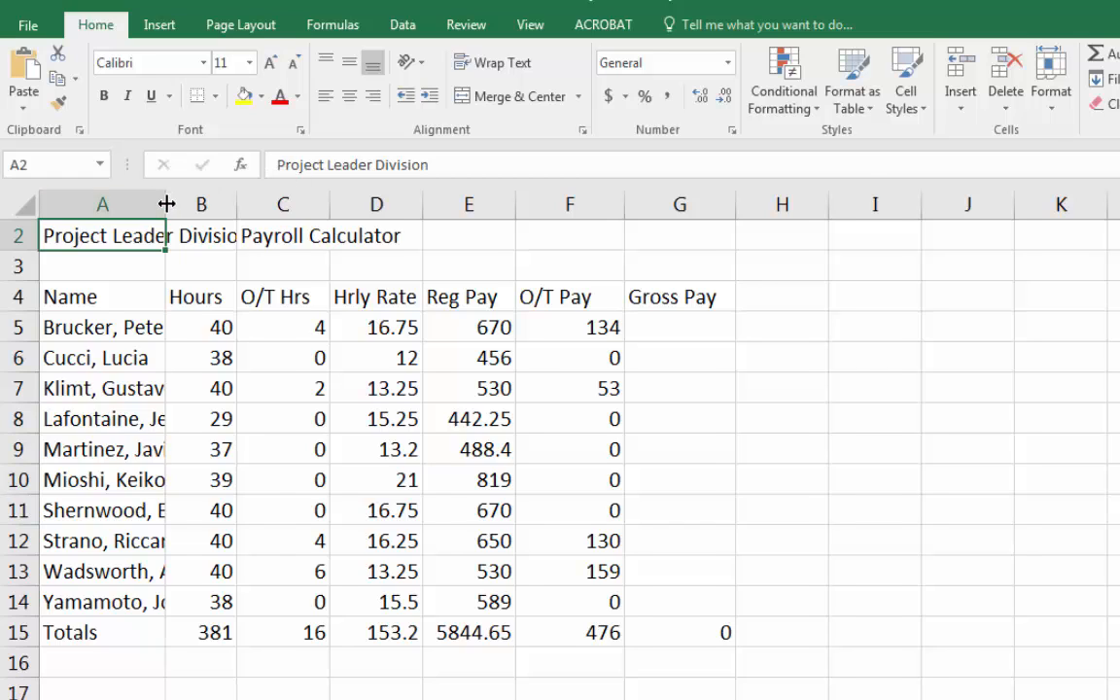
pyautogui.doubleClick(167, 203)
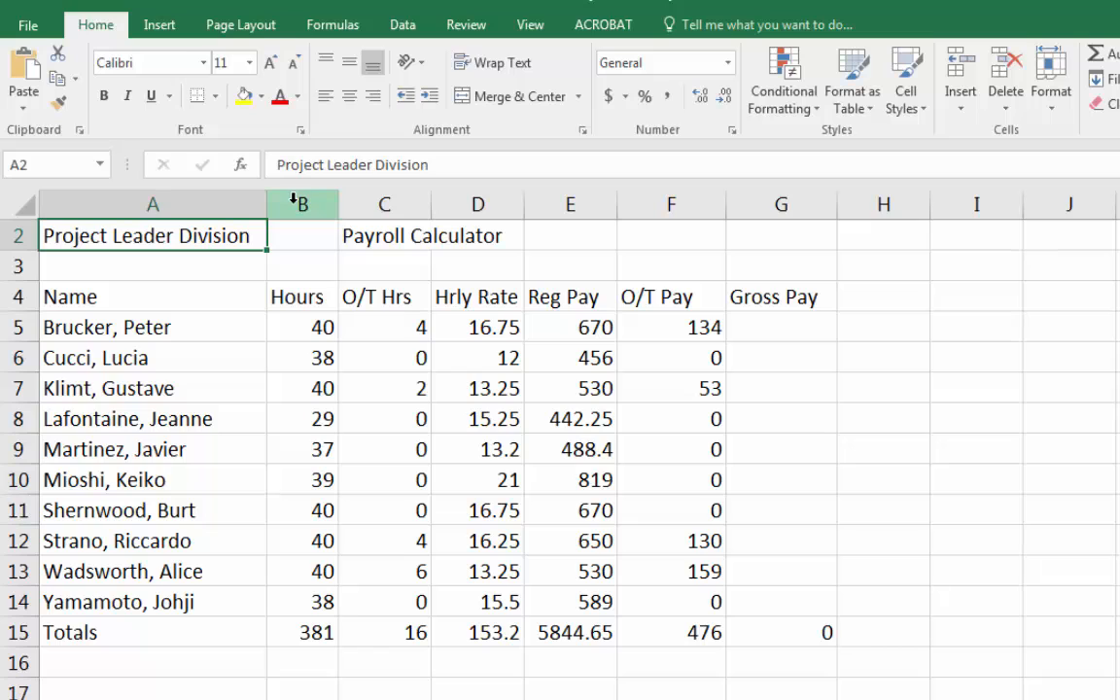
pyautogui.moveTo(265, 204); pyautogui.dragTo(100, 204)
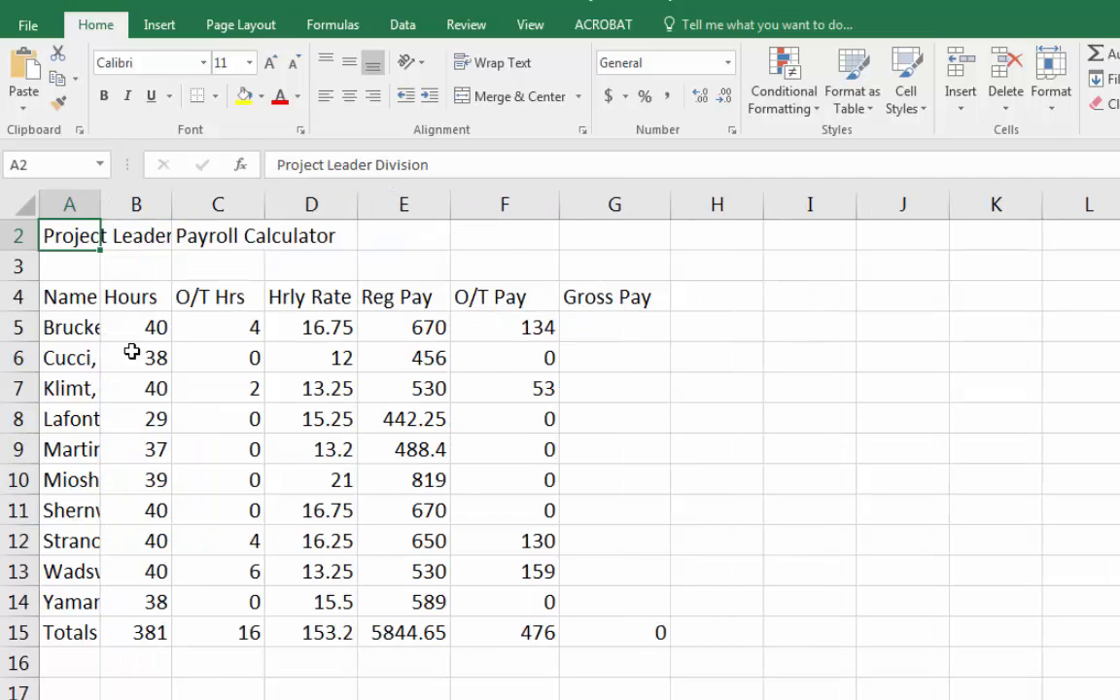
pyautogui.doubleClick(100, 201)
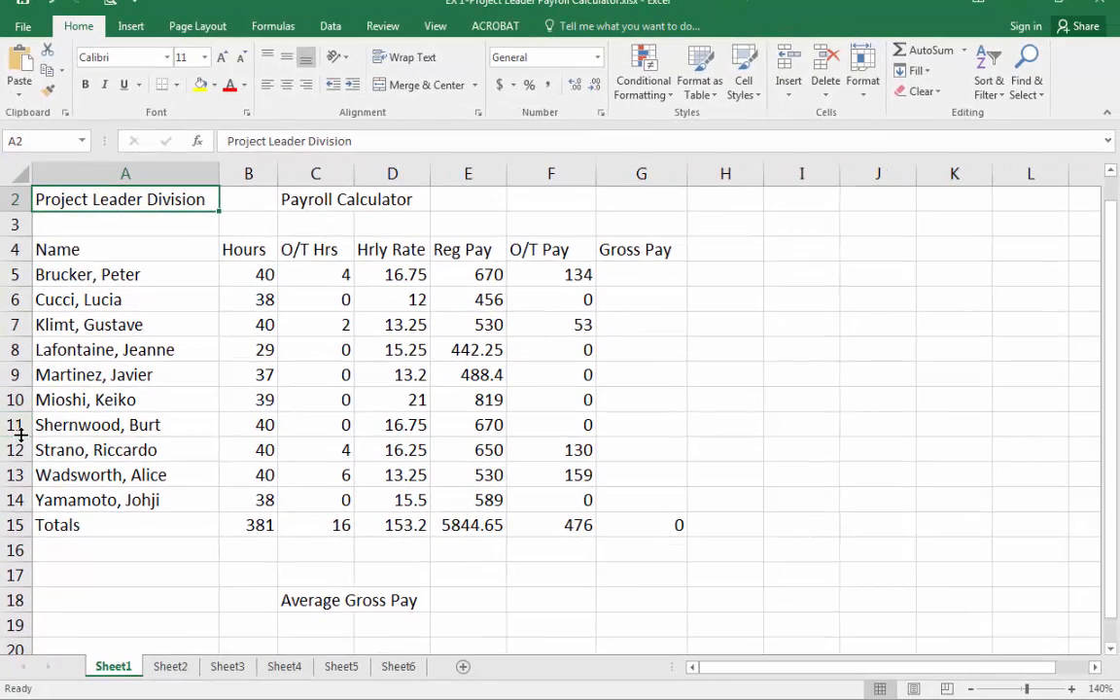
# Enlarge the height of row 11 and undo the change.
pyautogui.moveTo(15, 412); pyautogui.dragTo(18, 583)
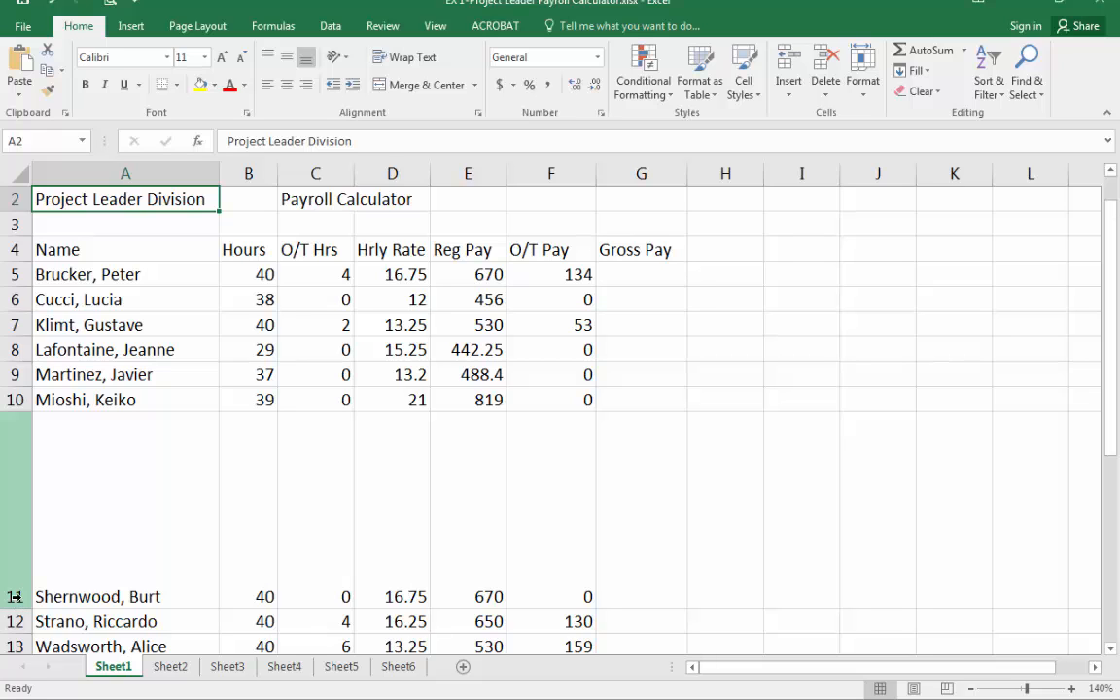
pyautogui.hotkey('ctrl', 'z')
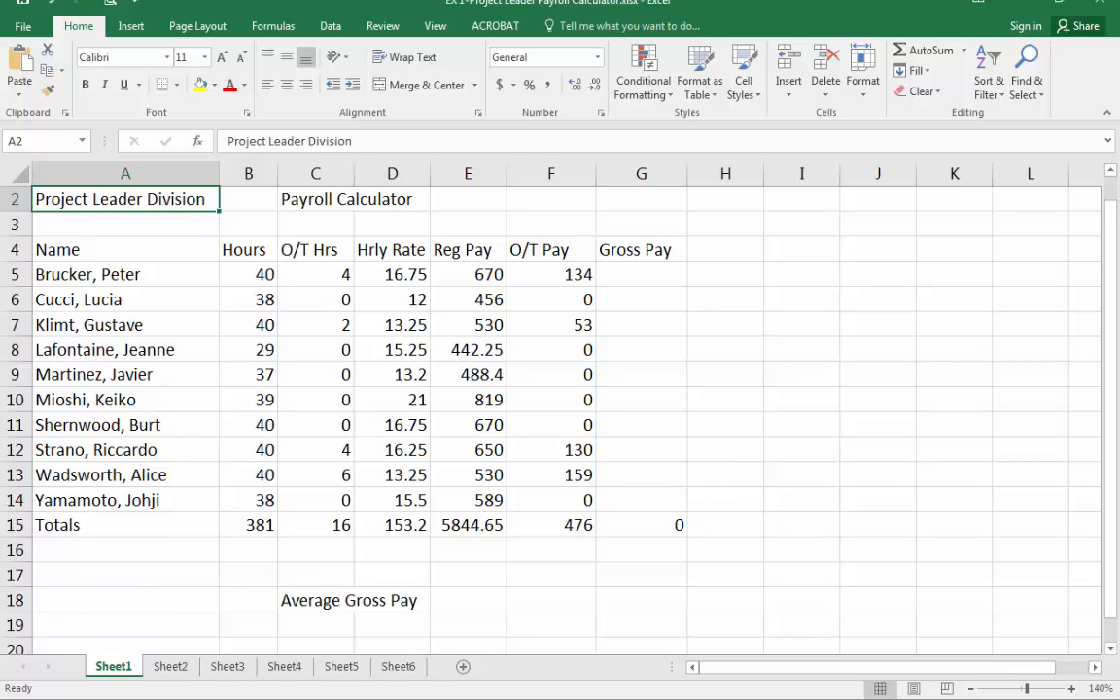
pyautogui.hotkey('alt', 'Tab')
# Select the hours in B5:B14 and name the range STHours.
pyautogui.moveTo(248, 275); pyautogui.dragTo(239, 497)
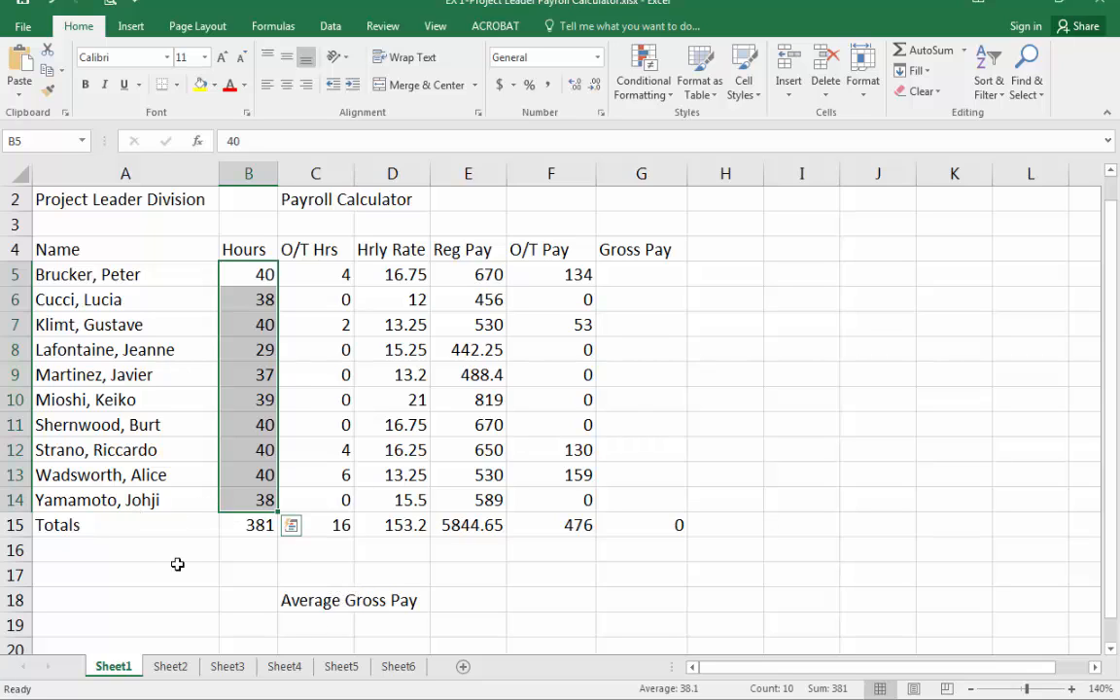
pyautogui.moveTo(248, 276); pyautogui.dragTo(253, 465)
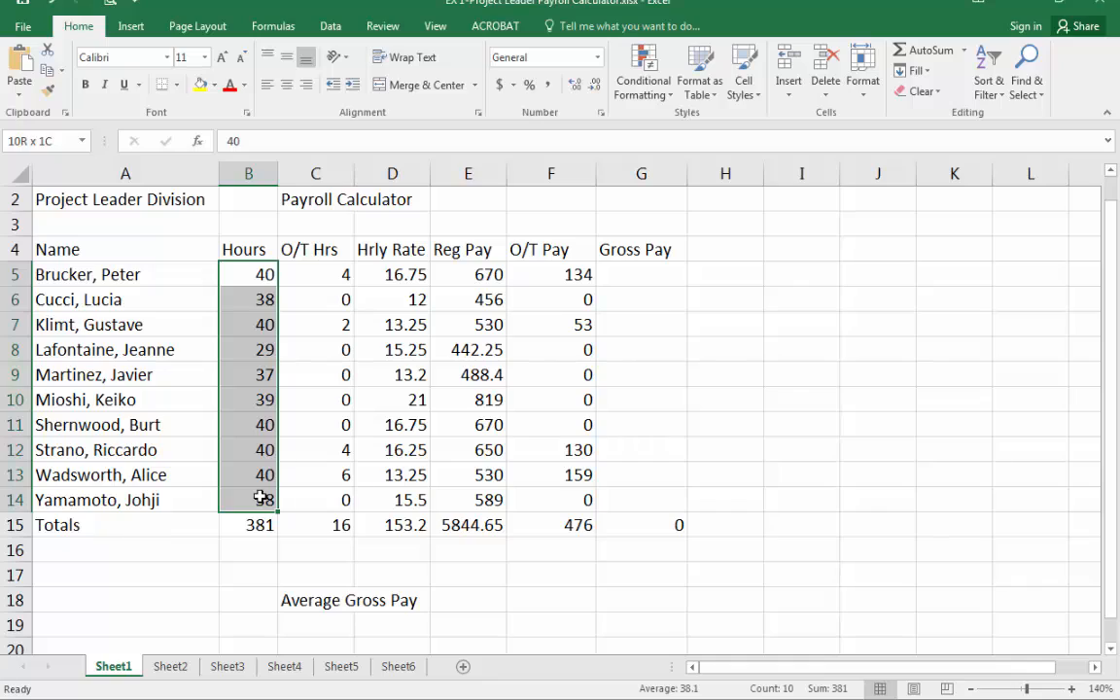
pyautogui.moveTo(261, 498); pyautogui.dragTo(268, 500)
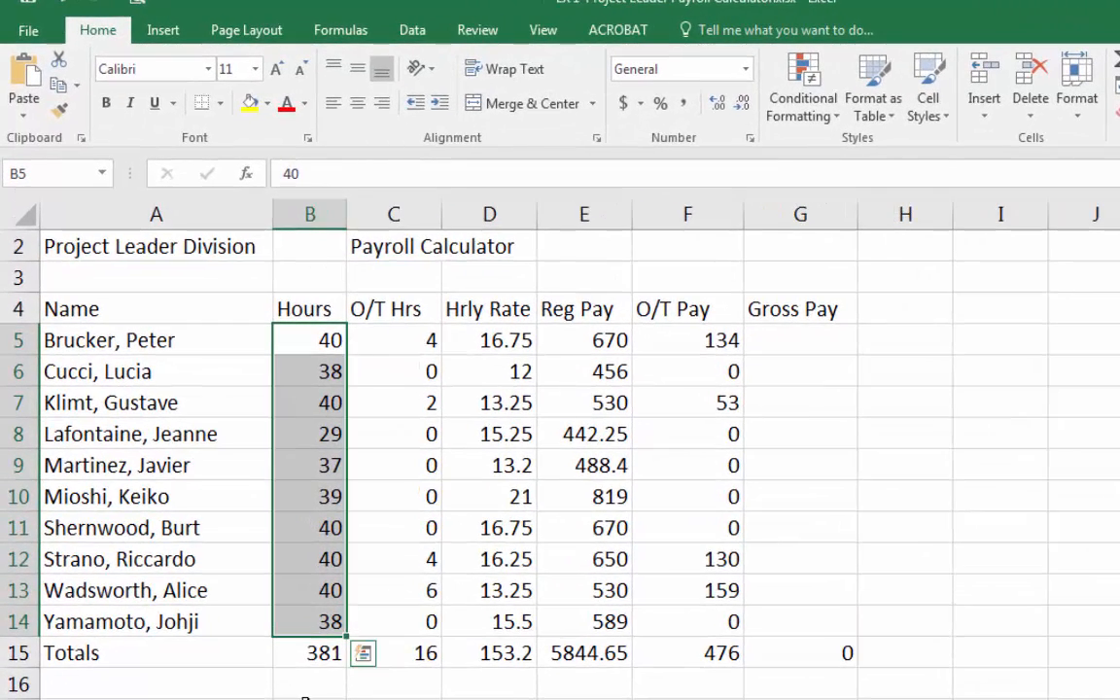
pyautogui.click(55, 172)
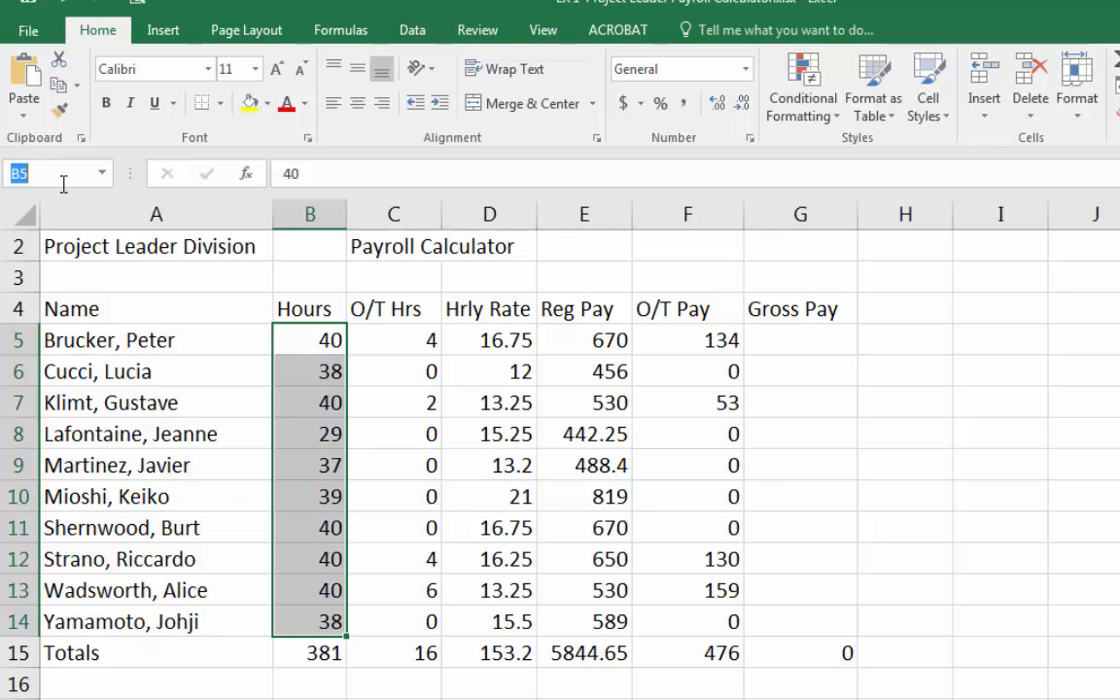
pyautogui.write('STHours')
pyautogui.press('Return')
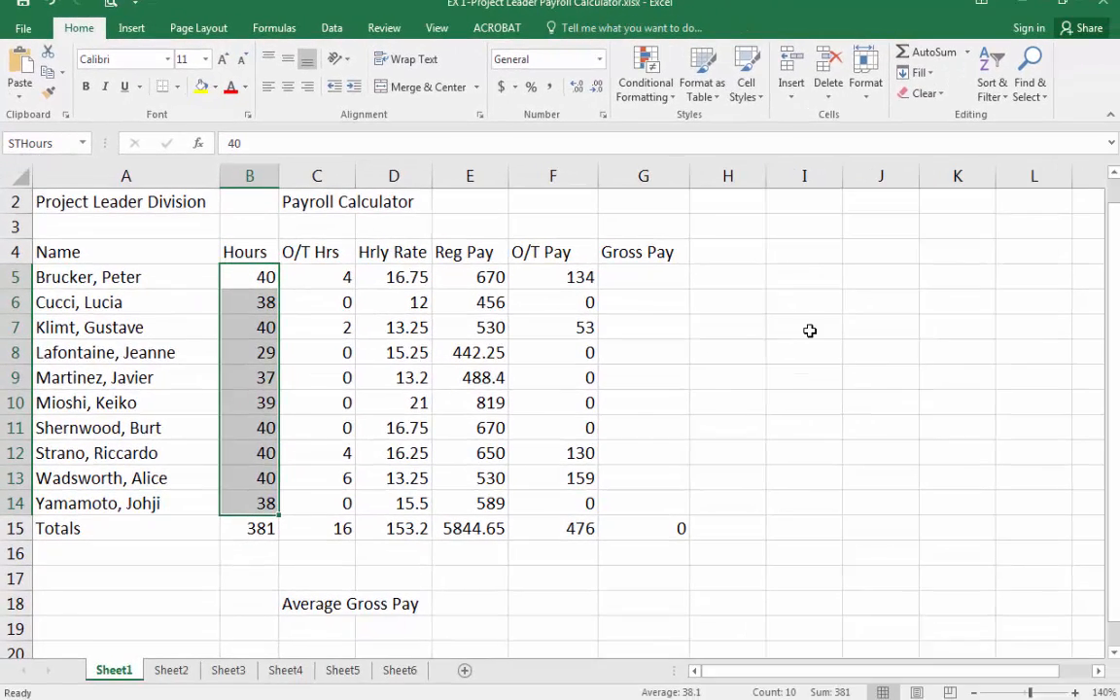
# Enter the formula =average(STHours) in cell I7.
pyautogui.click(810, 331)
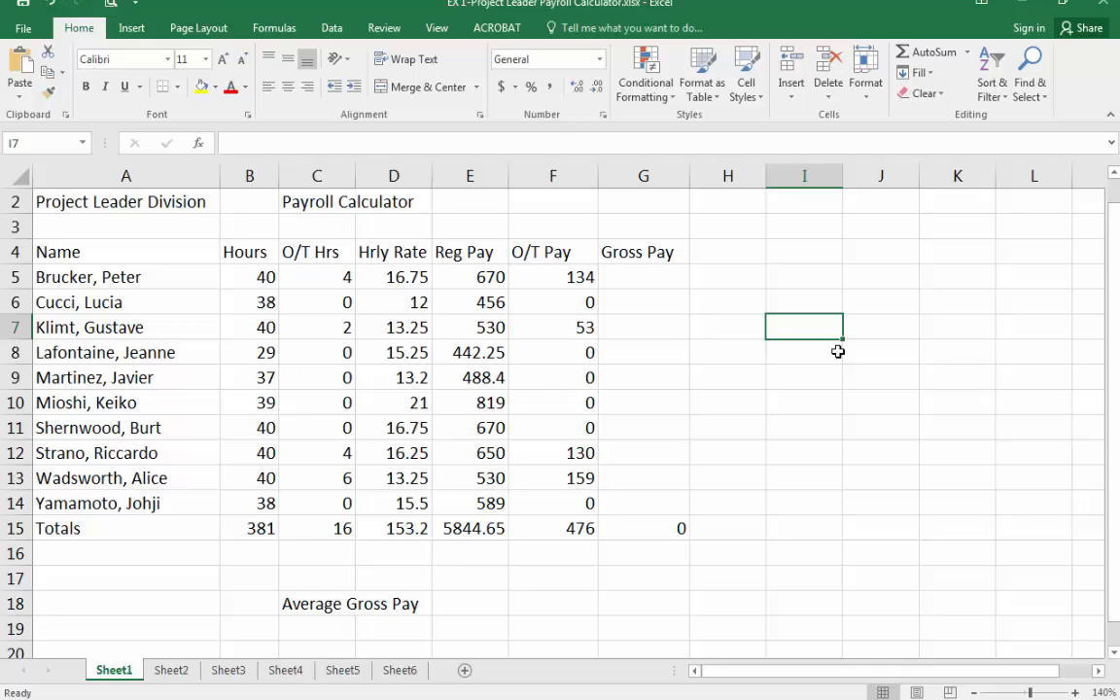
pyautogui.write('=average(')
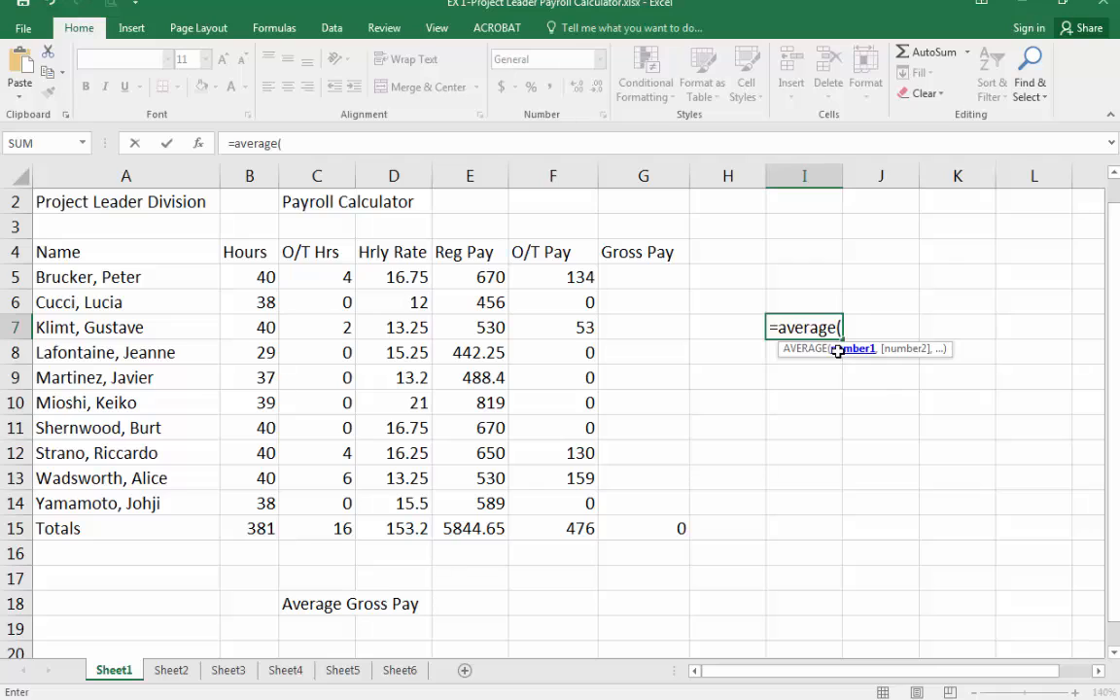
pyautogui.write('STHours')
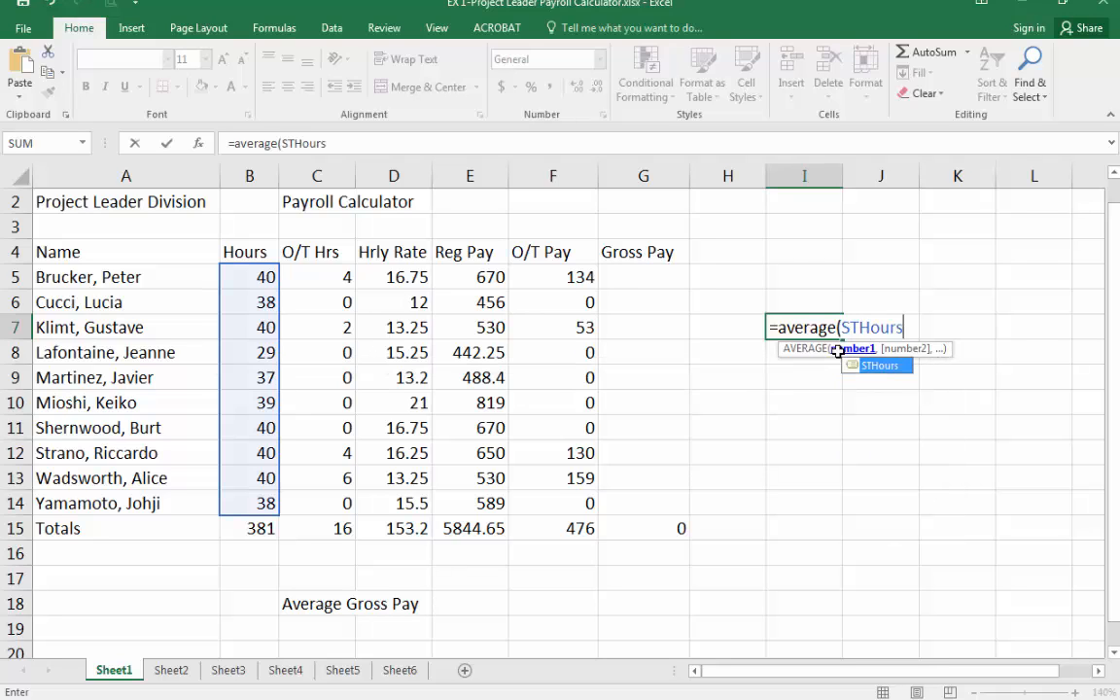
pyautogui.write(')')
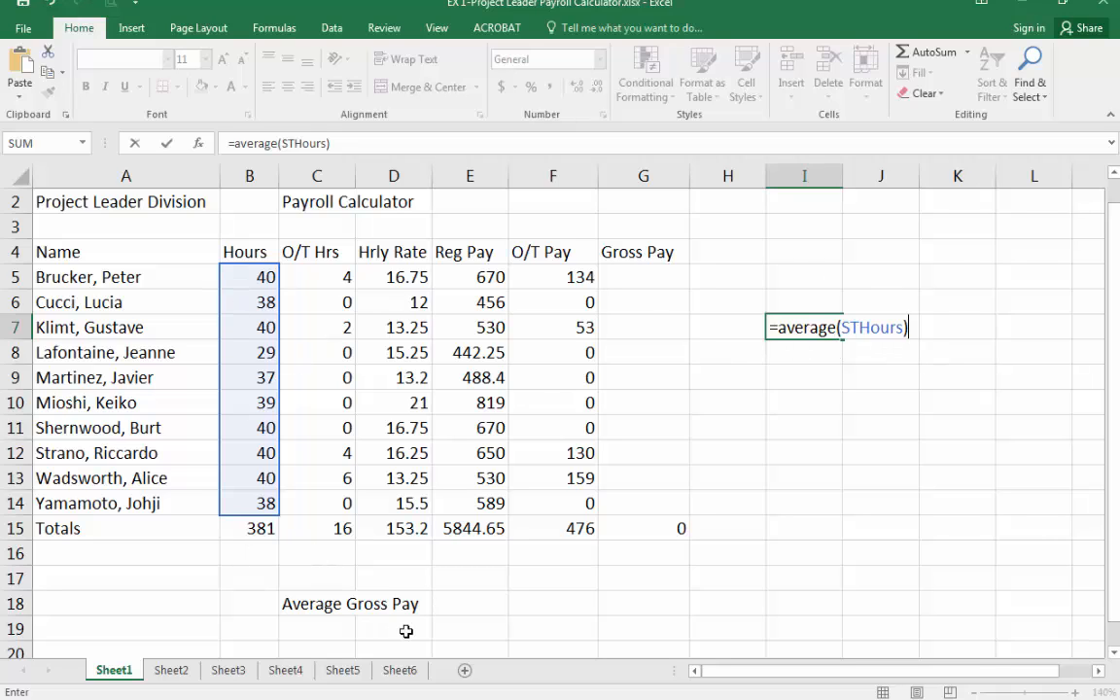
pyautogui.press('Return')
pyautogui.press('Up')
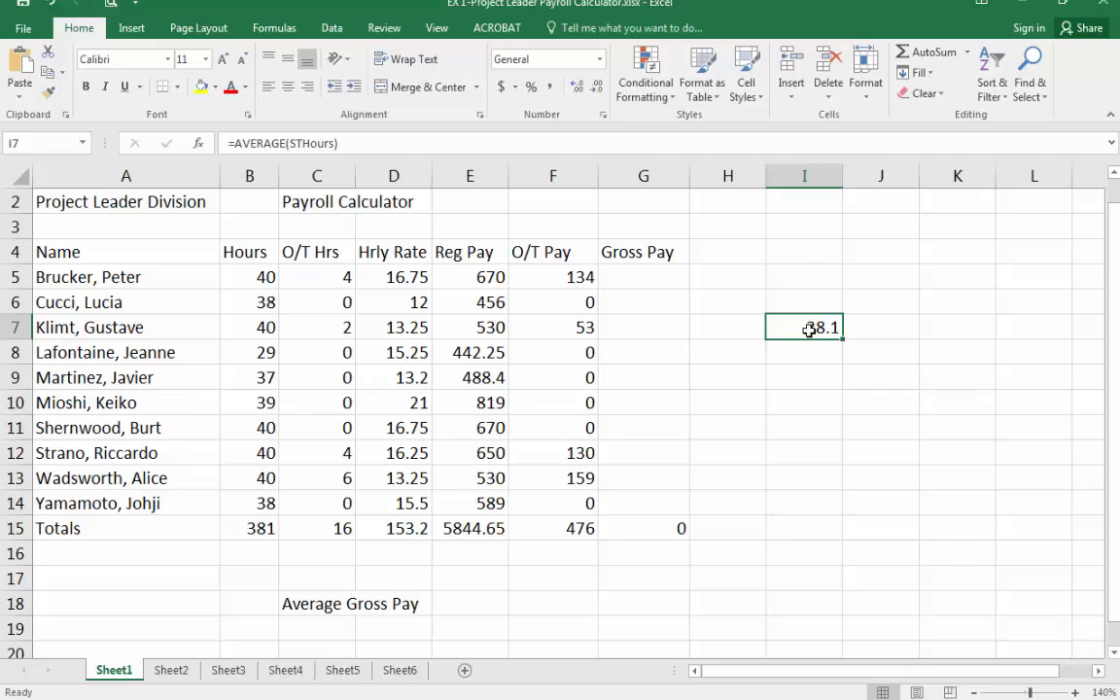
# Replace the range name in cell I7's AVERAGE formula with the cell reference B5:B14.
pyautogui.click(384, 137)
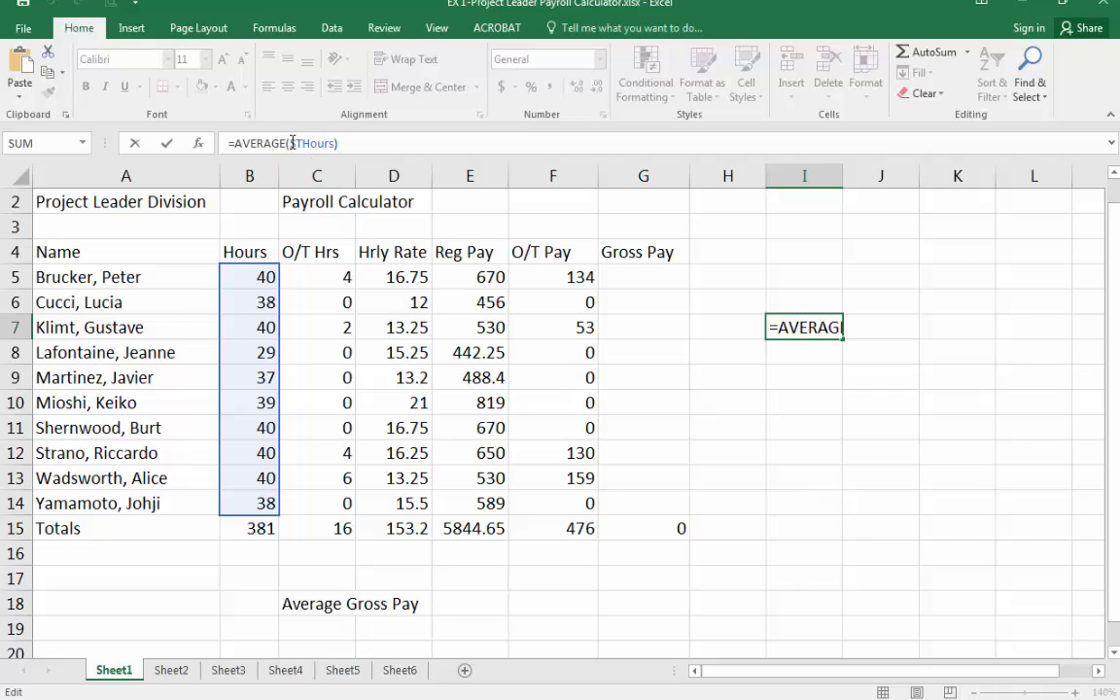
pyautogui.moveTo(290, 143); pyautogui.dragTo(329, 142)
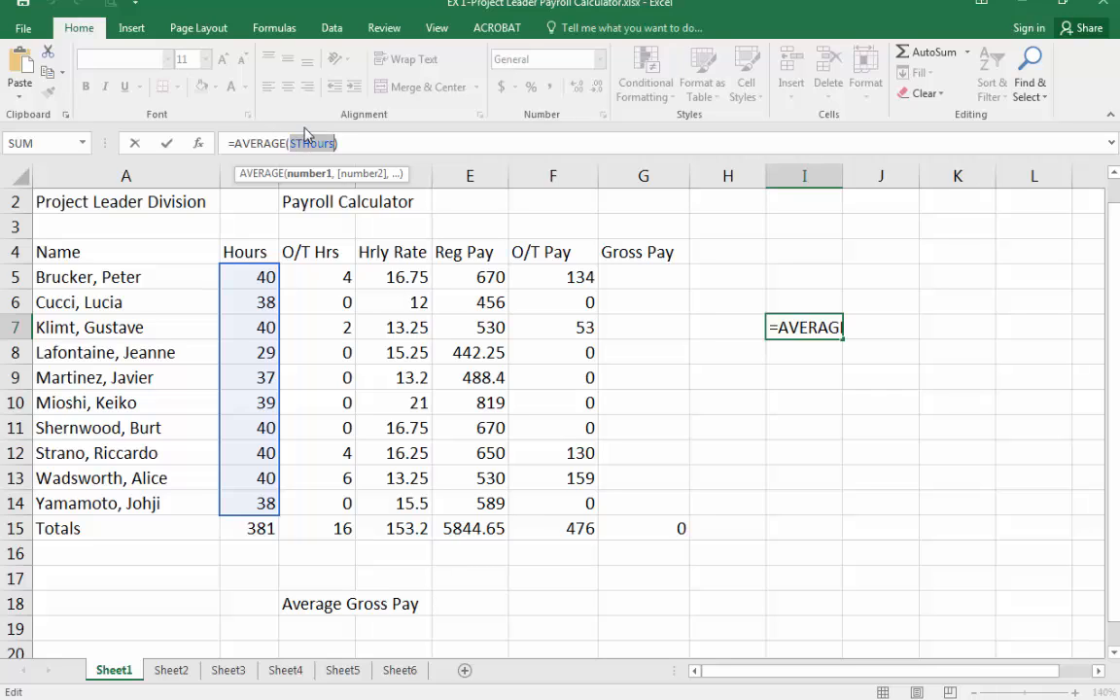
pyautogui.write('B5')
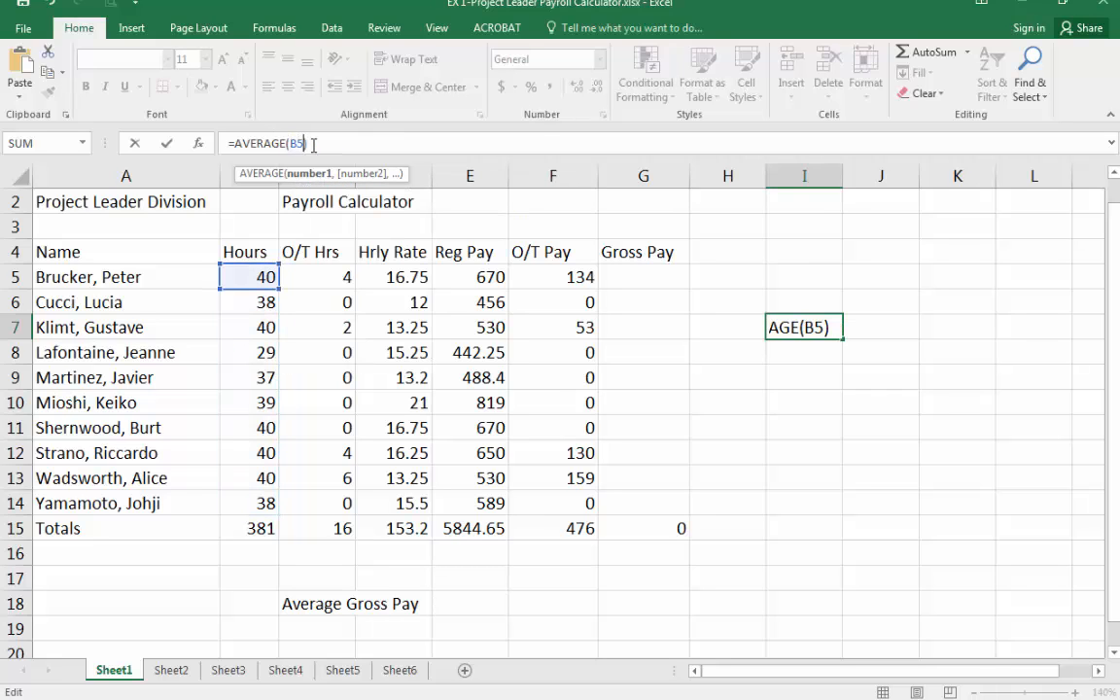
pyautogui.write(':')
pyautogui.write('b14')
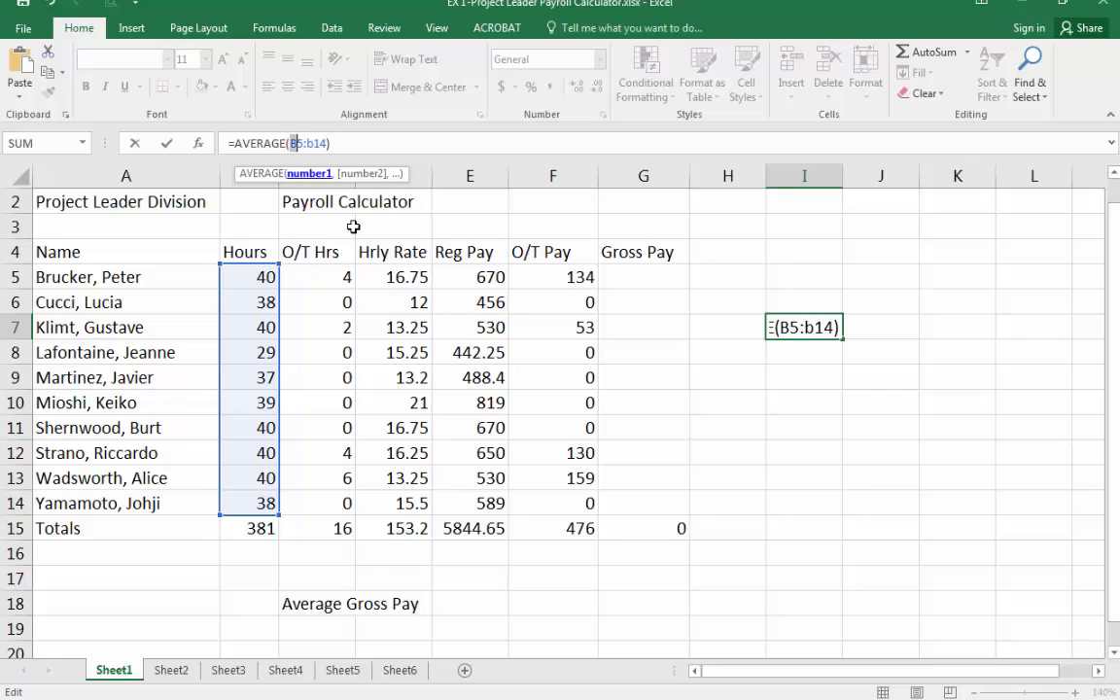
pyautogui.write('b')
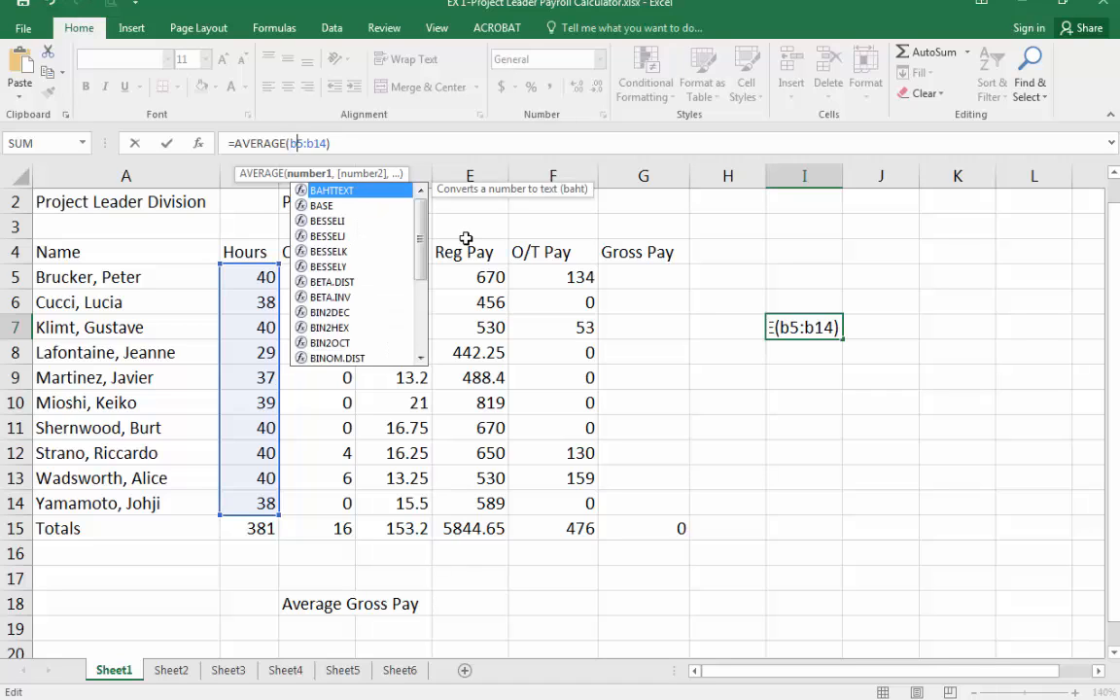
pyautogui.press('Return')
pyautogui.press('Up')
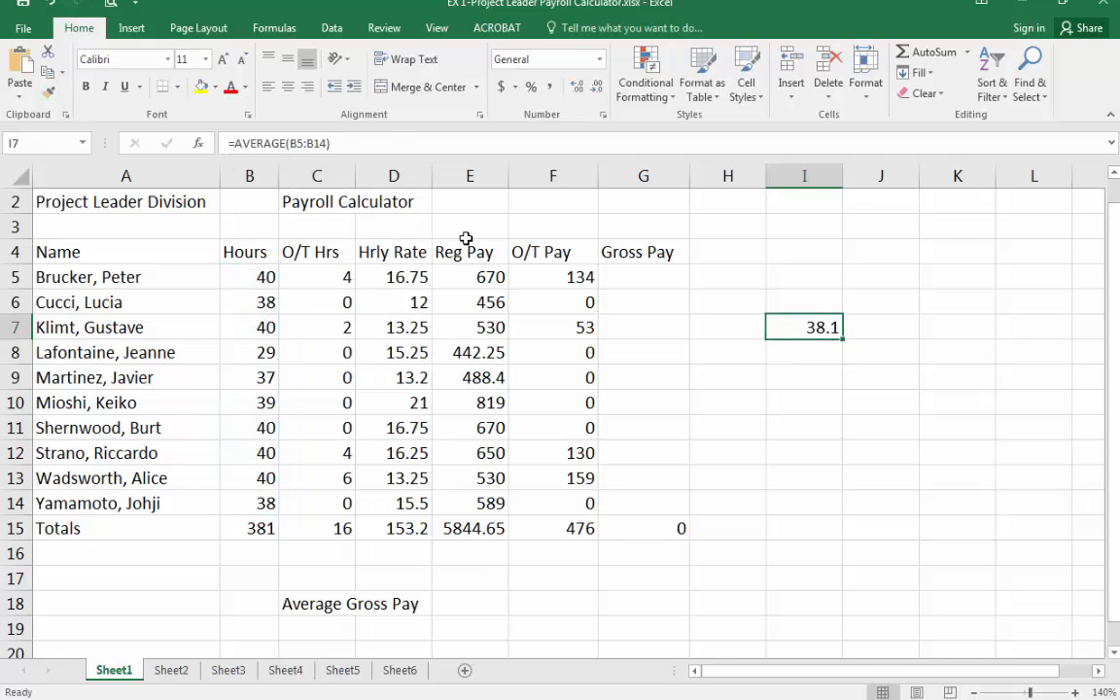
# Put the range name STHours back into I7's formula in place of B5:B14.
pyautogui.moveTo(290, 143); pyautogui.dragTo(327, 143)
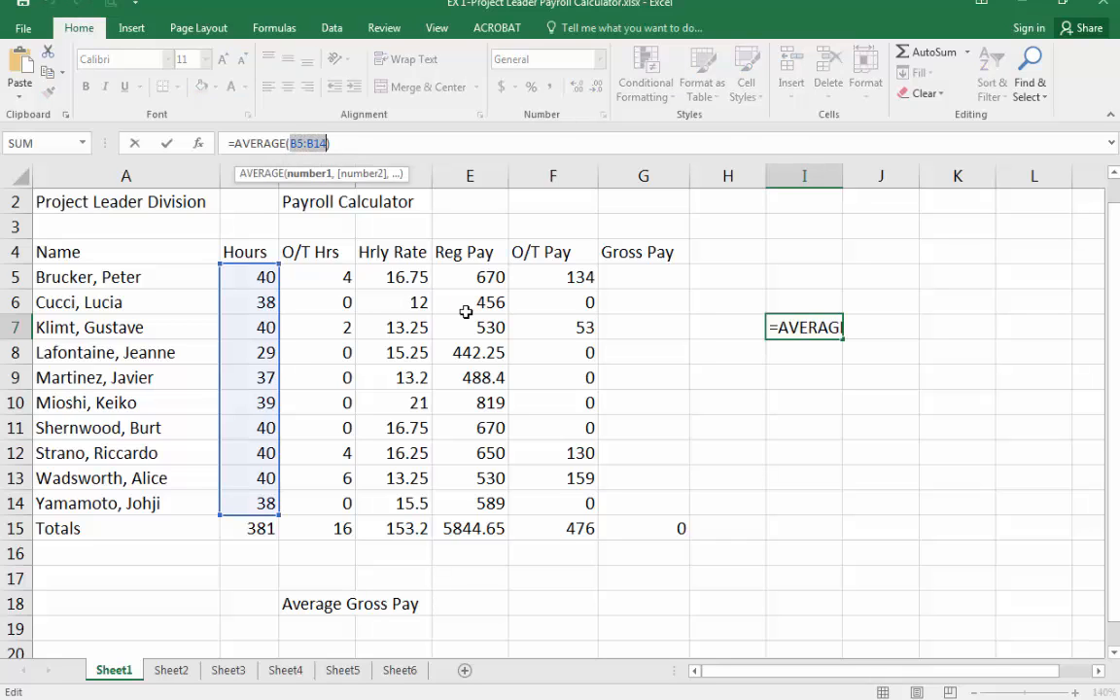
pyautogui.write('STHours')
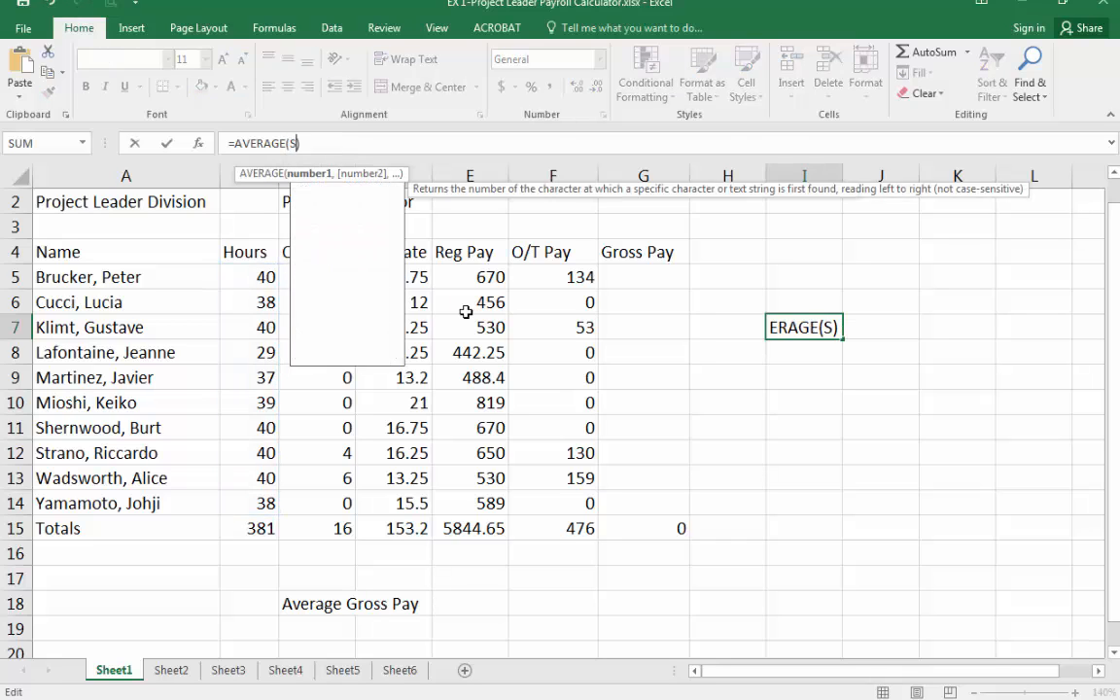
pyautogui.press('Return')
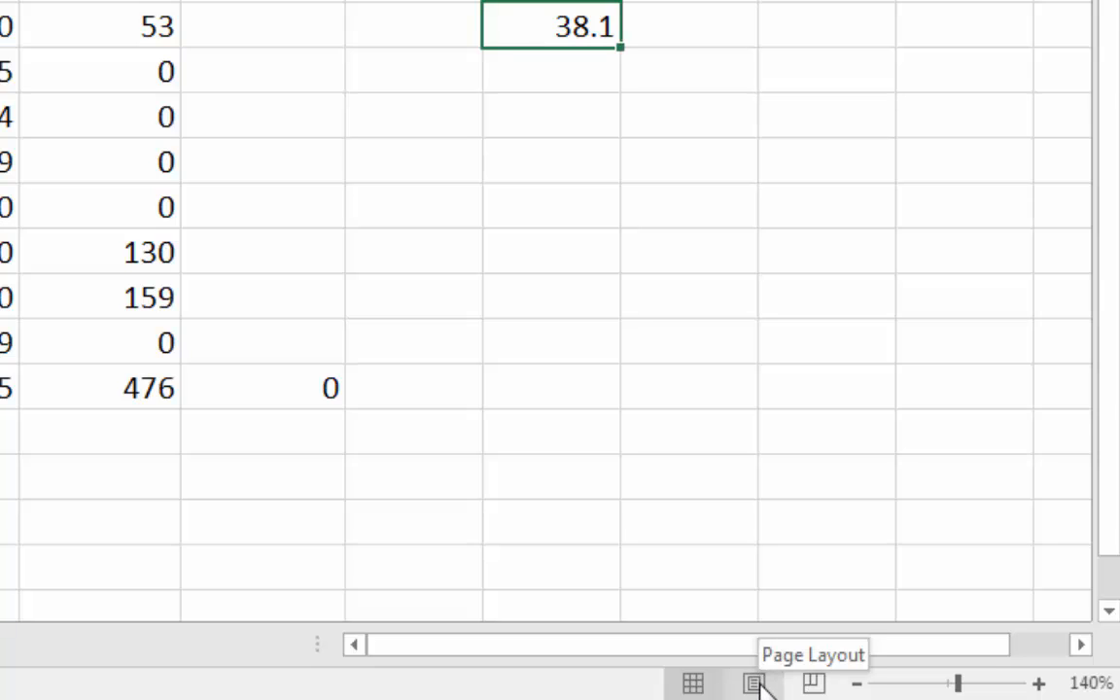
# Switch to Page Layout view and examine the page's header and footer areas.
pyautogui.click(757, 686)
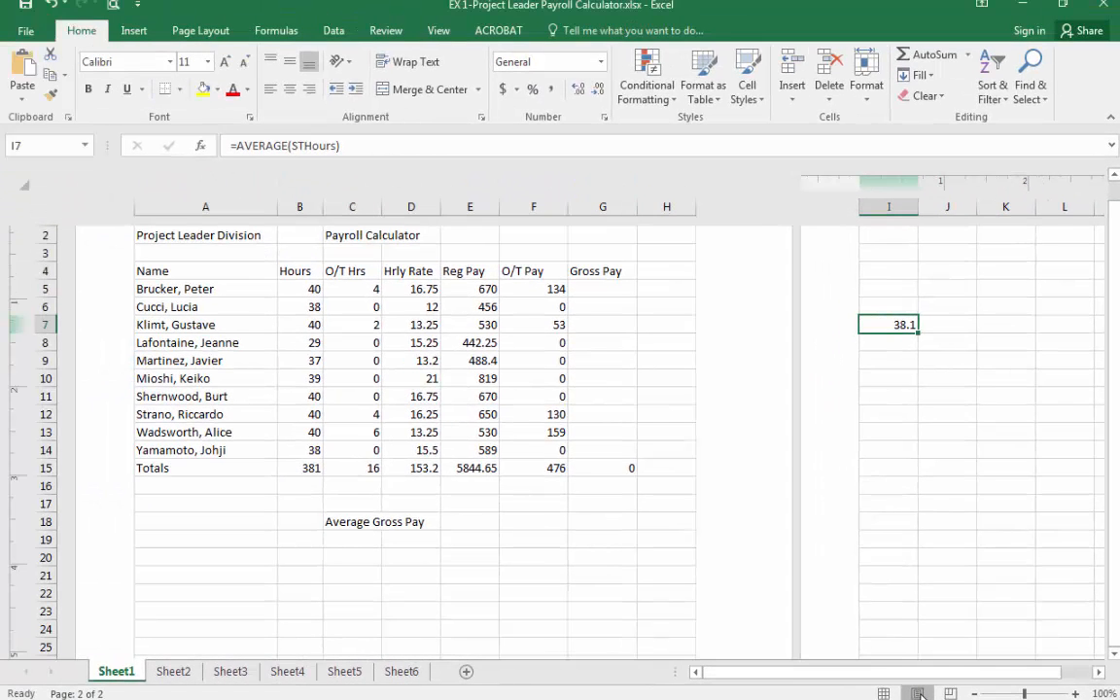
pyautogui.scroll(2, 759, 506)
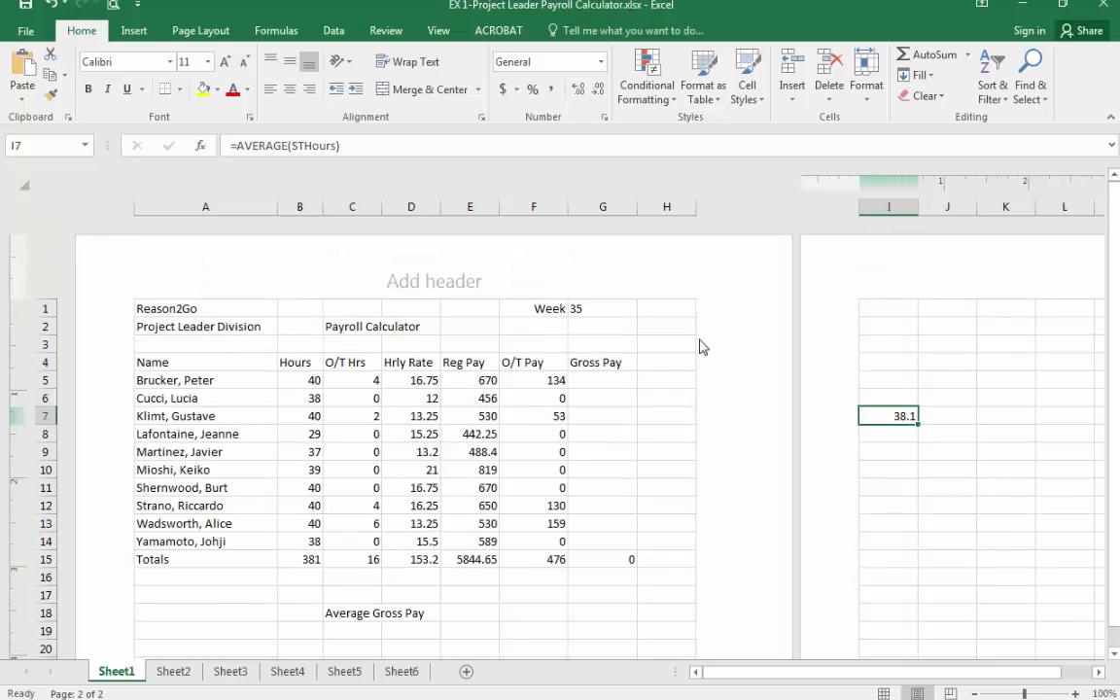
pyautogui.scroll(-10, 705, 350)
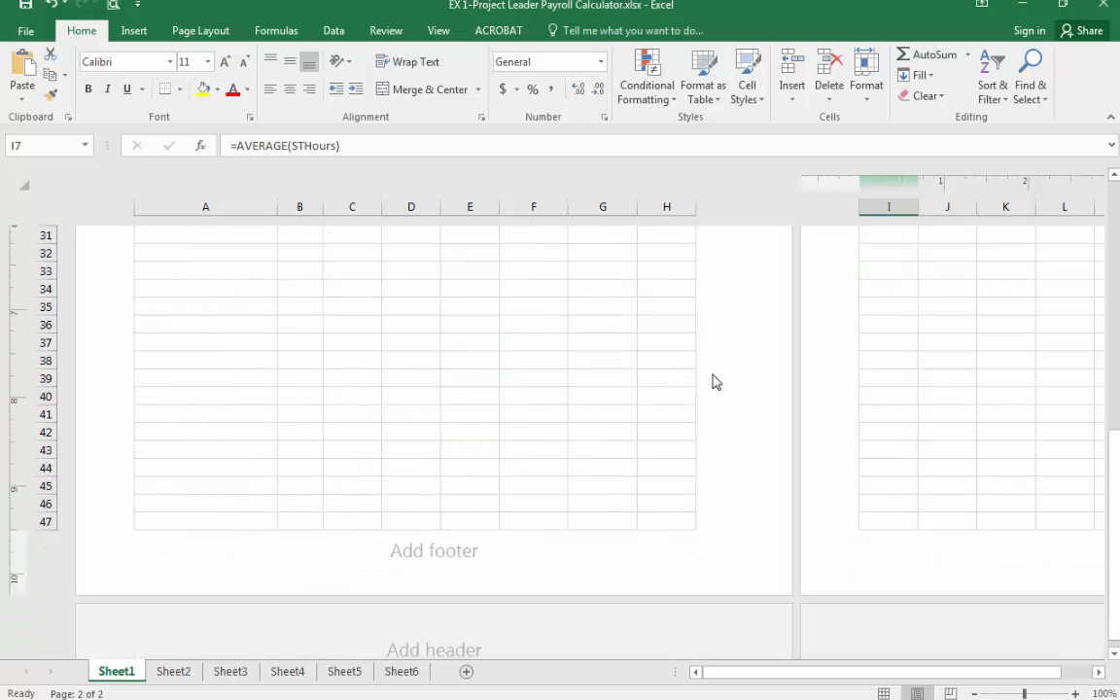
pyautogui.scroll(9, 713, 382)
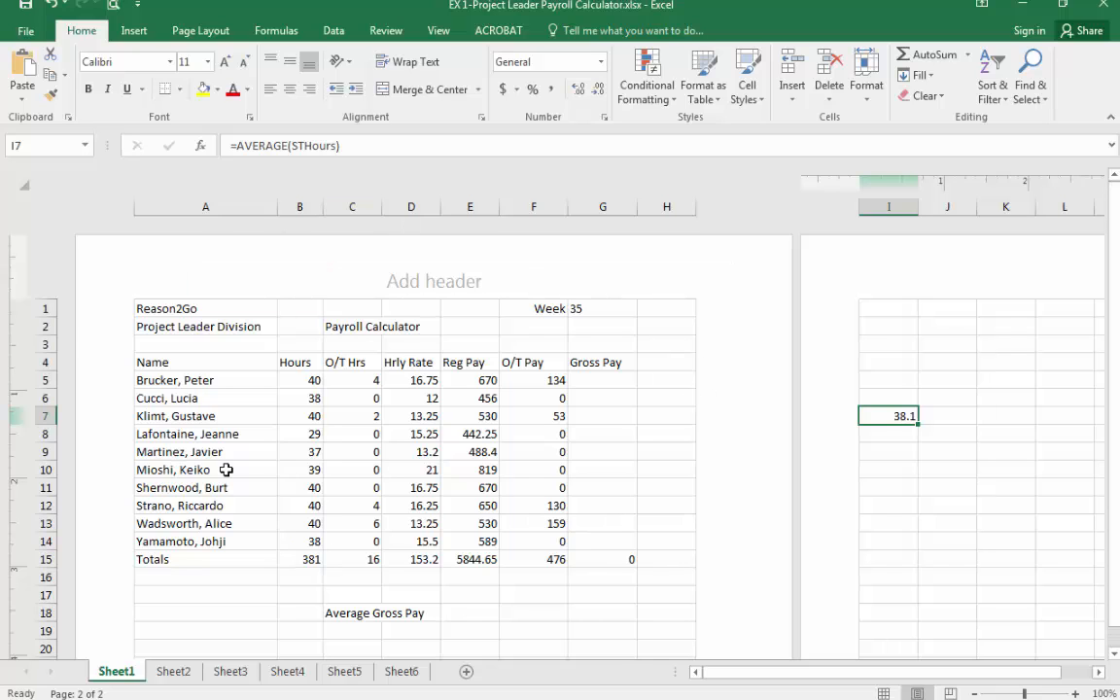
pyautogui.scroll(-2, 442, 325)
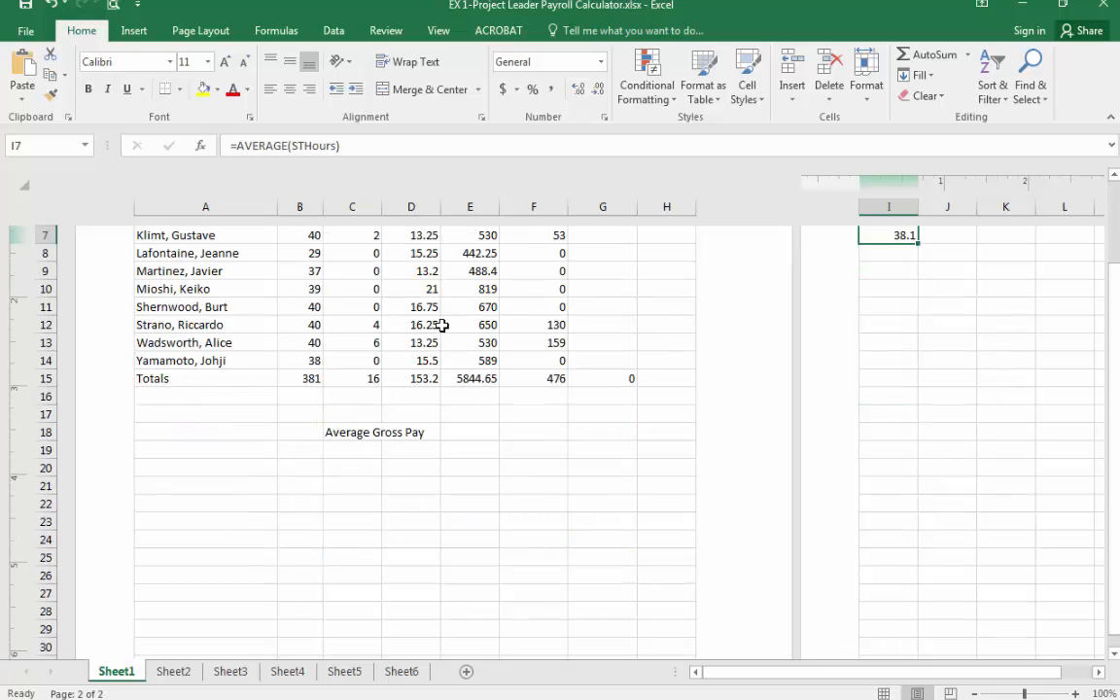
pyautogui.scroll(3, 443, 325)
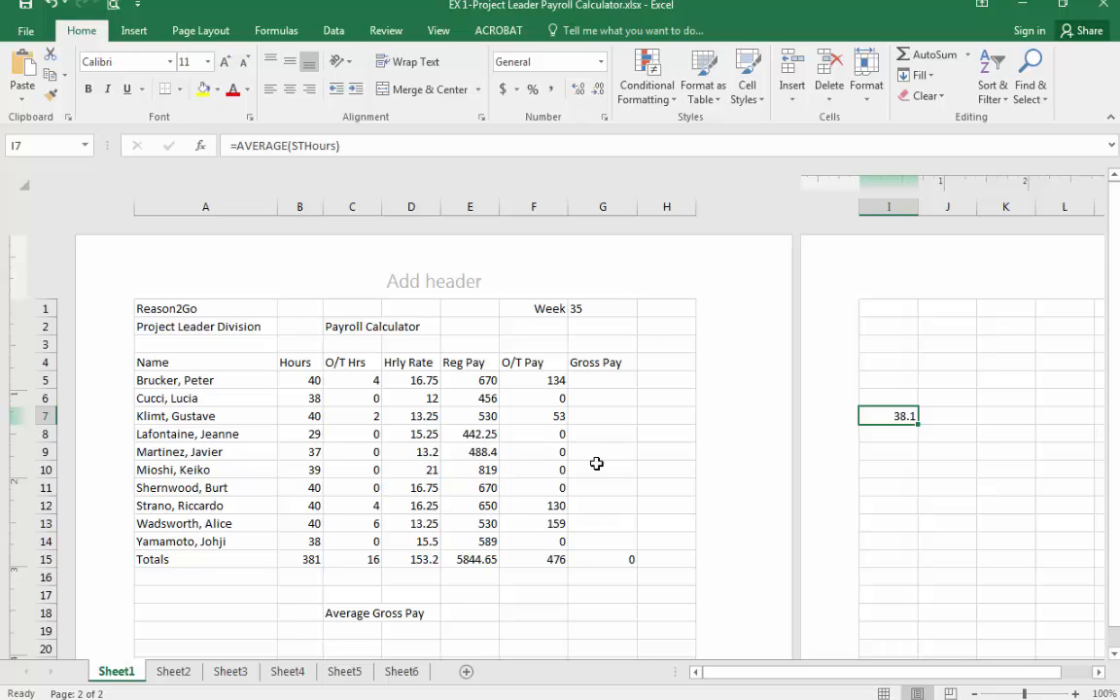
pyautogui.scroll(-3, 626, 468)
pyautogui.scroll(3, 626, 469)
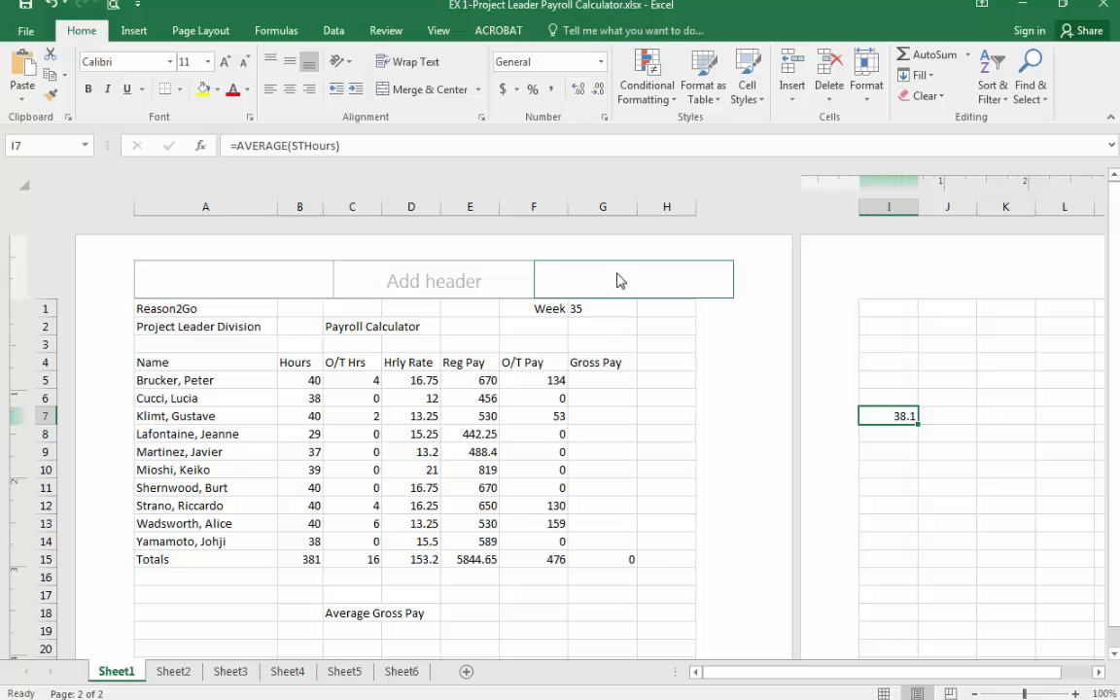
pyautogui.scroll(-12, 617, 281)
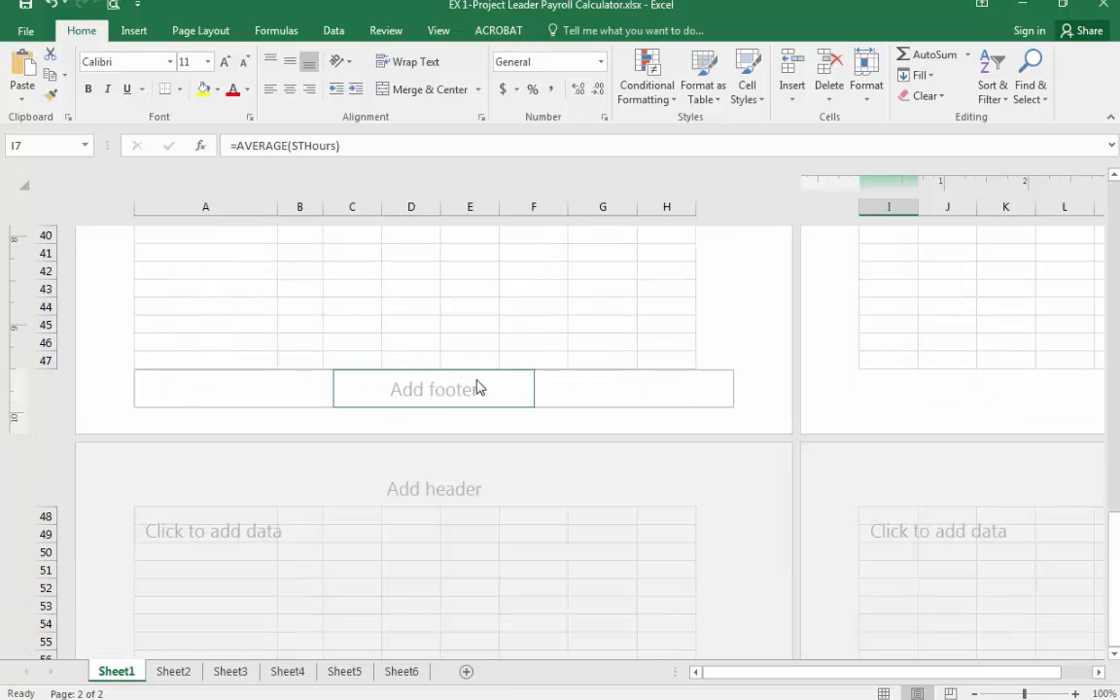
pyautogui.scroll(7, 476, 387)
pyautogui.scroll(7, 477, 387)
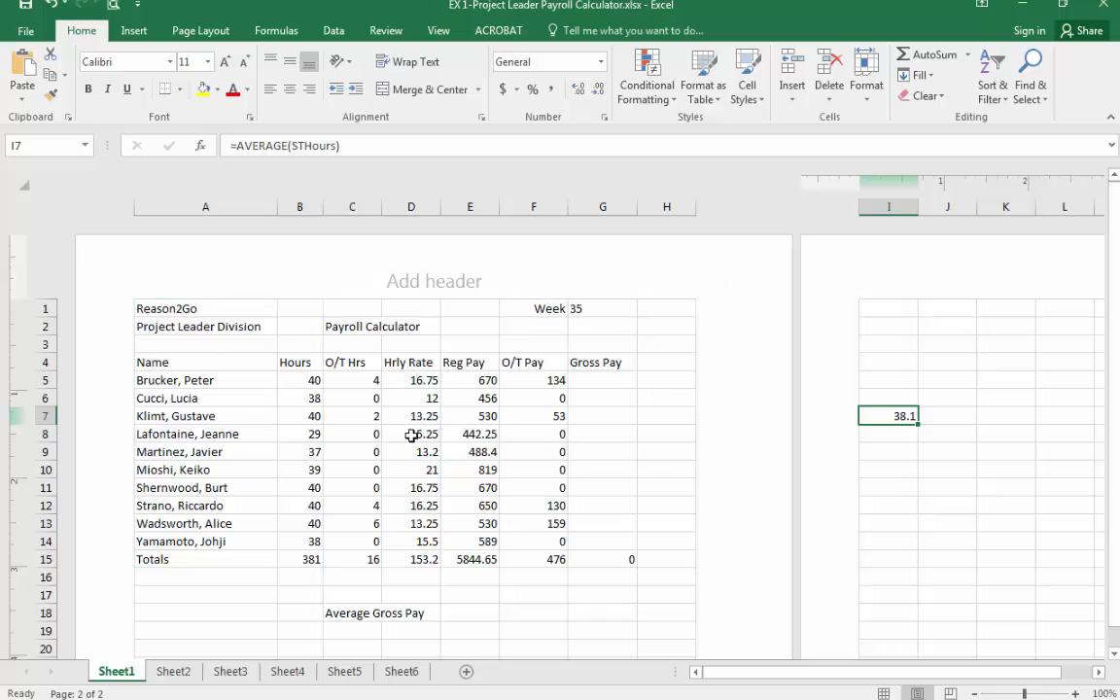
pyautogui.click(426, 284)
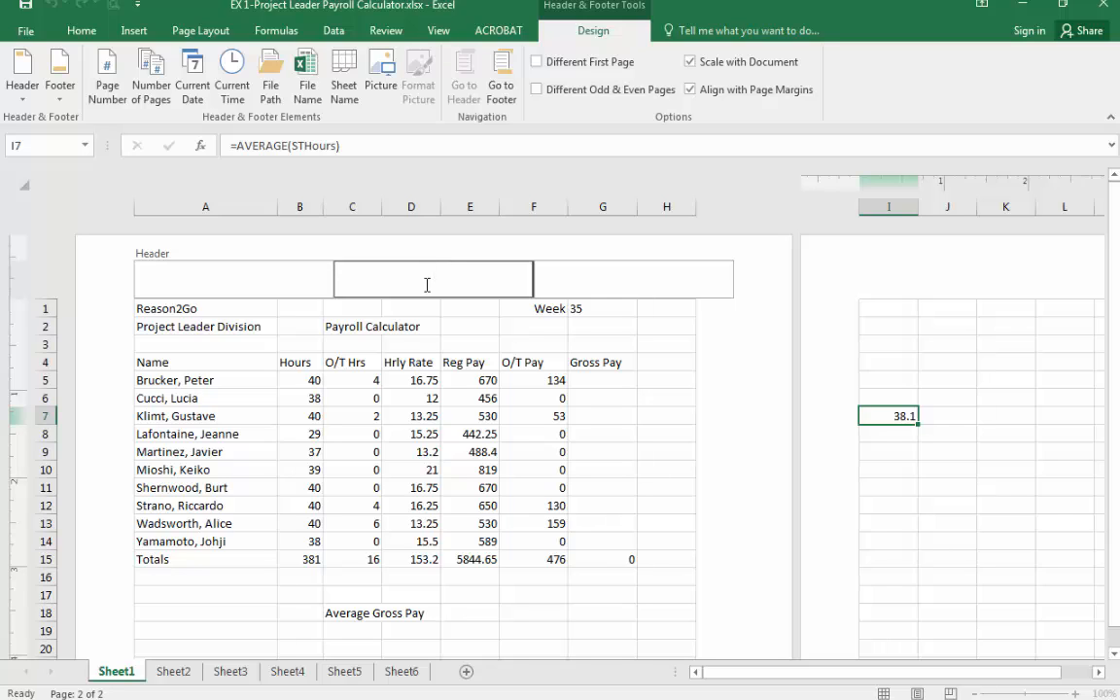
pyautogui.click(602, 380)
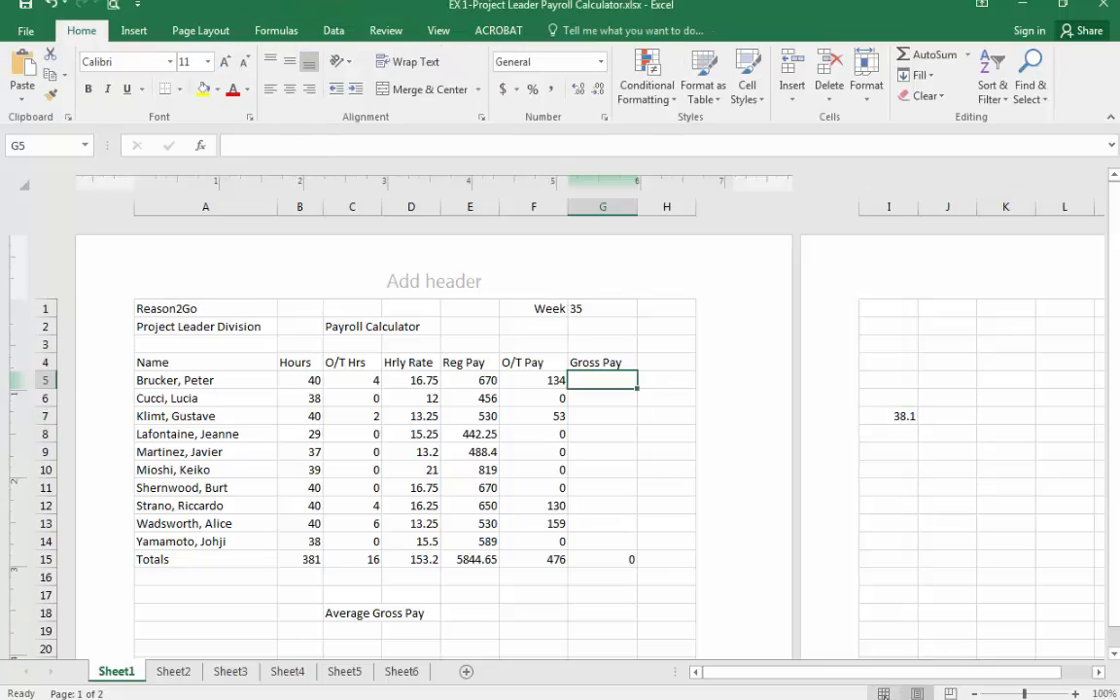
# Switch the sheet through Normal, Page Layout and Page Break Preview views.
pyautogui.click(884, 694)
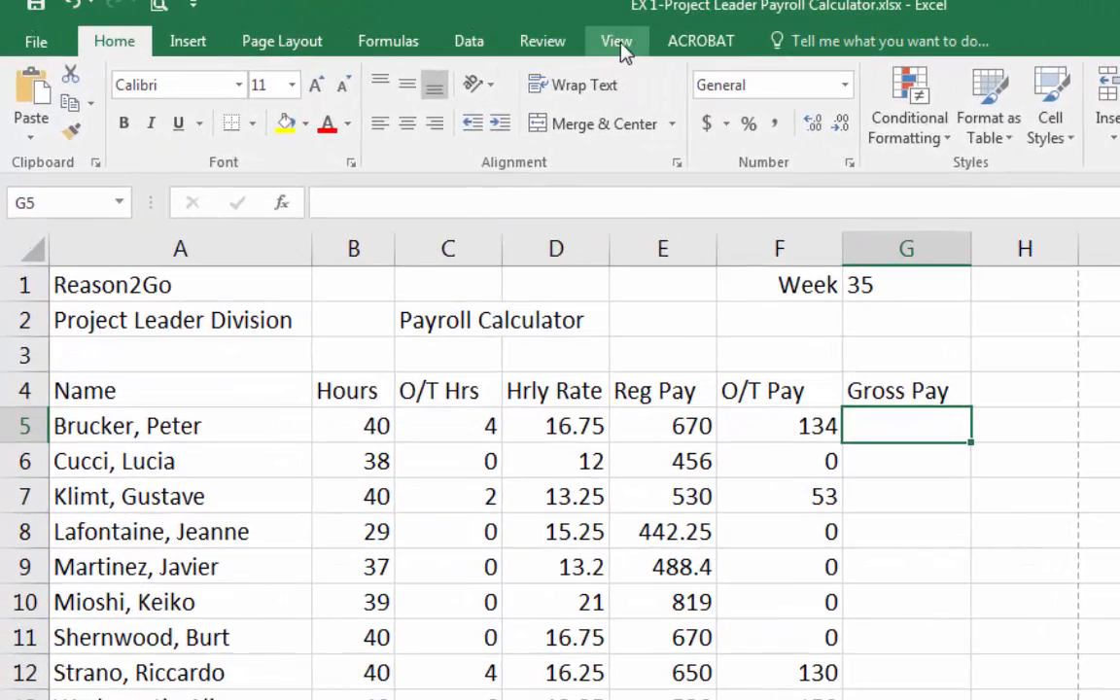
pyautogui.click(605, 41)
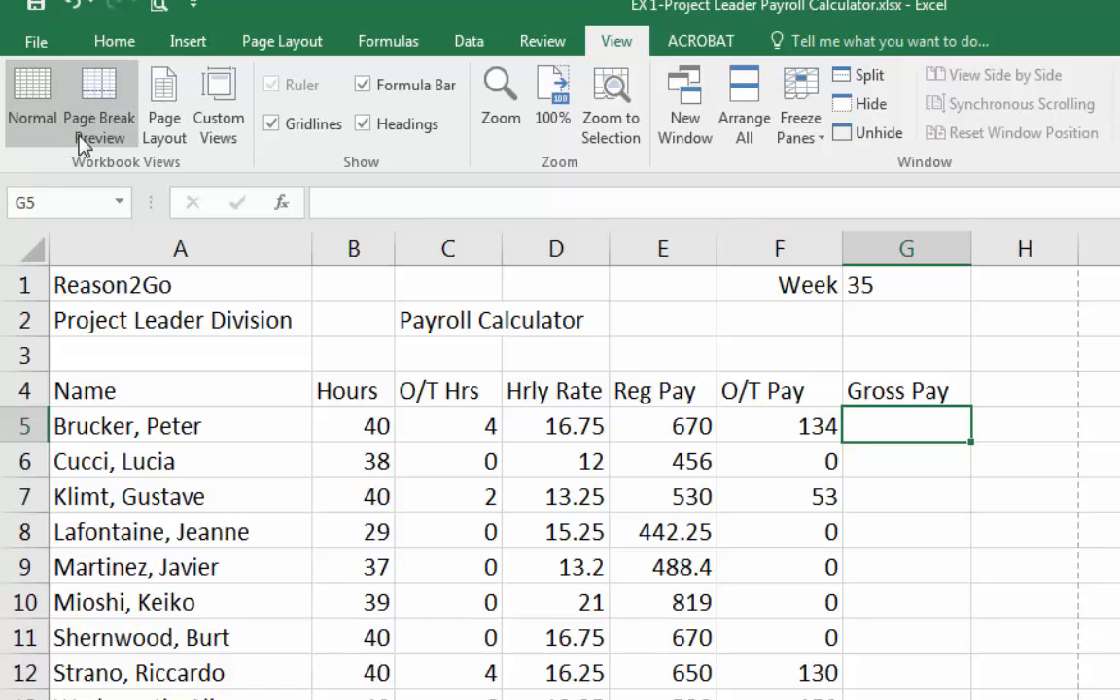
pyautogui.click(169, 125)
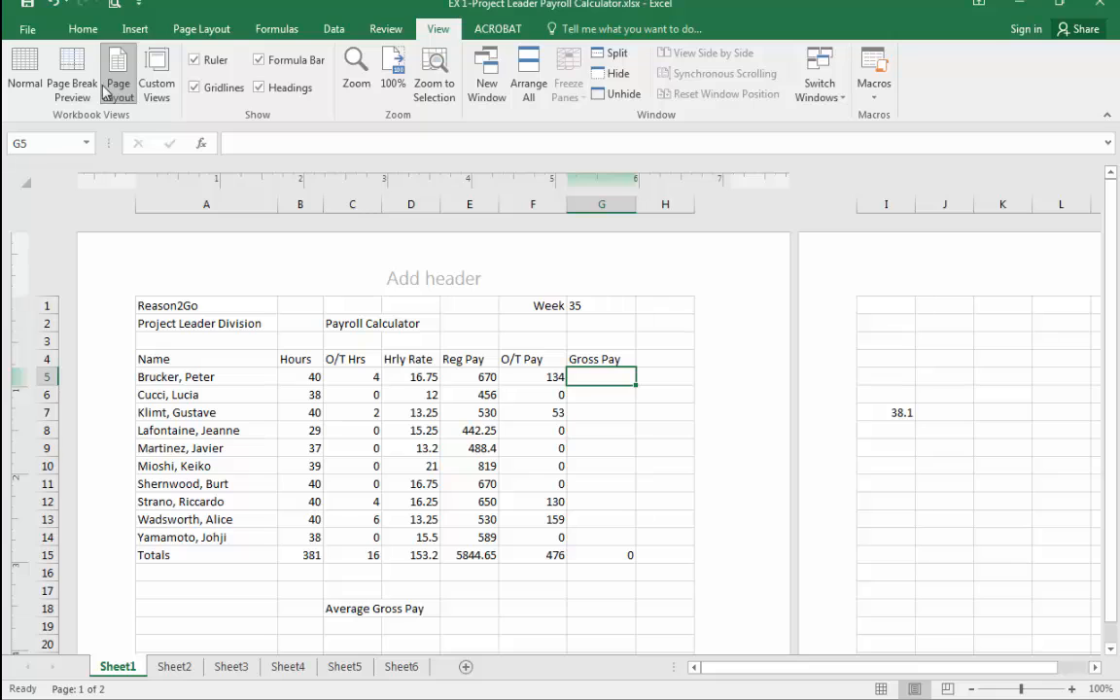
pyautogui.click(62, 88)
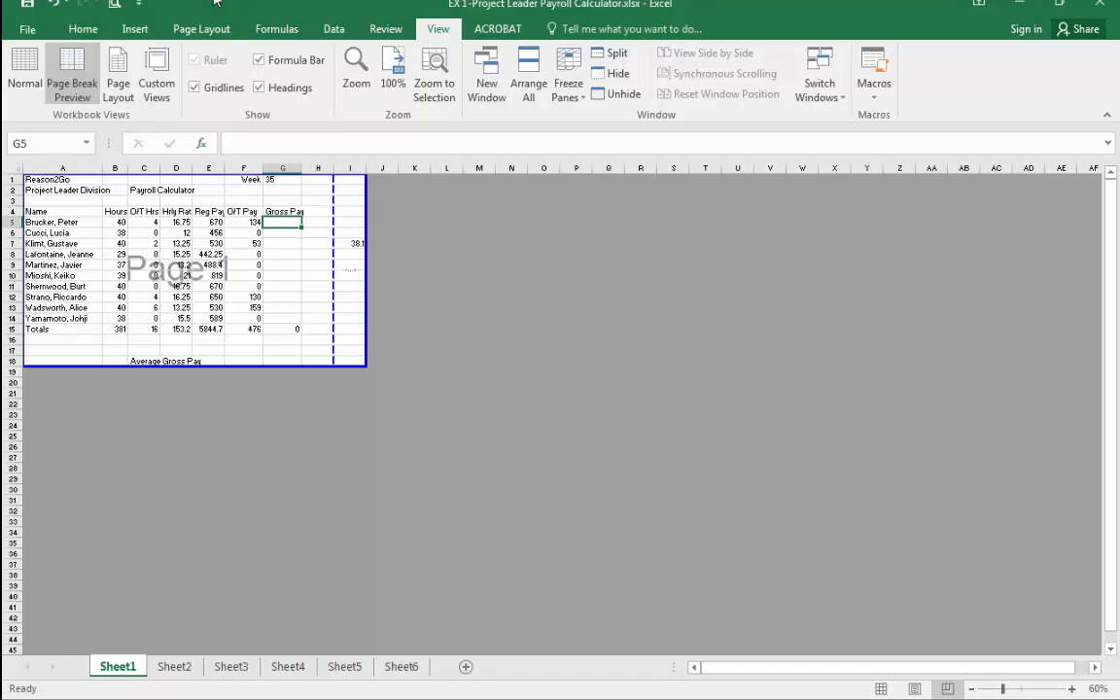
pyautogui.click(78, 31)
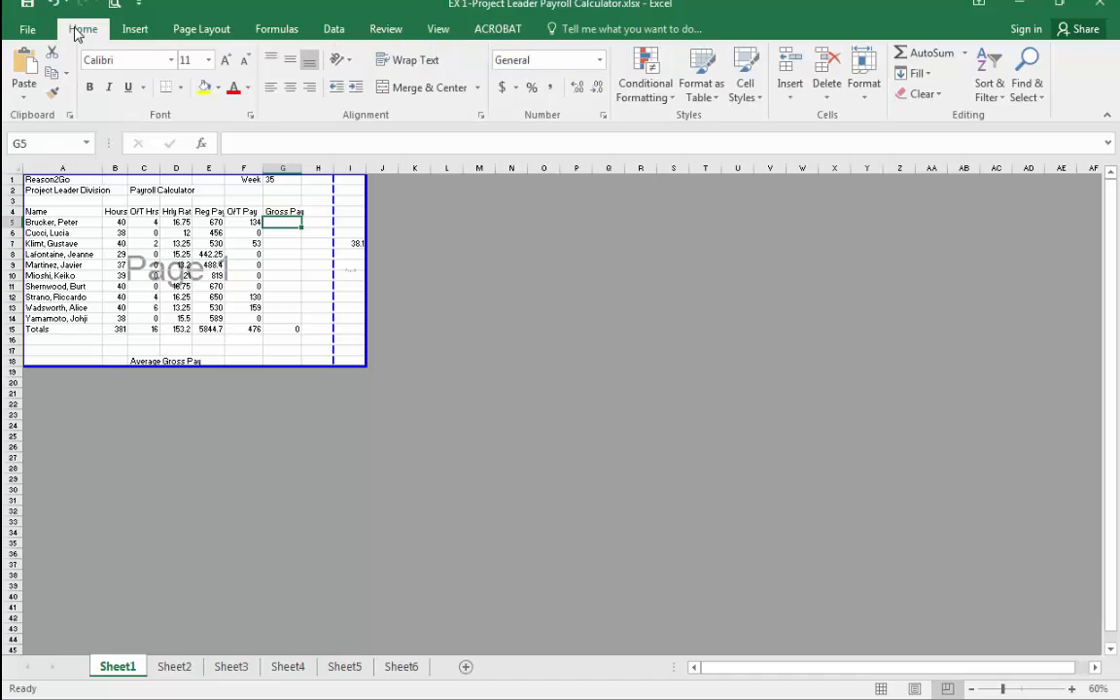
pyautogui.click(222, 30)
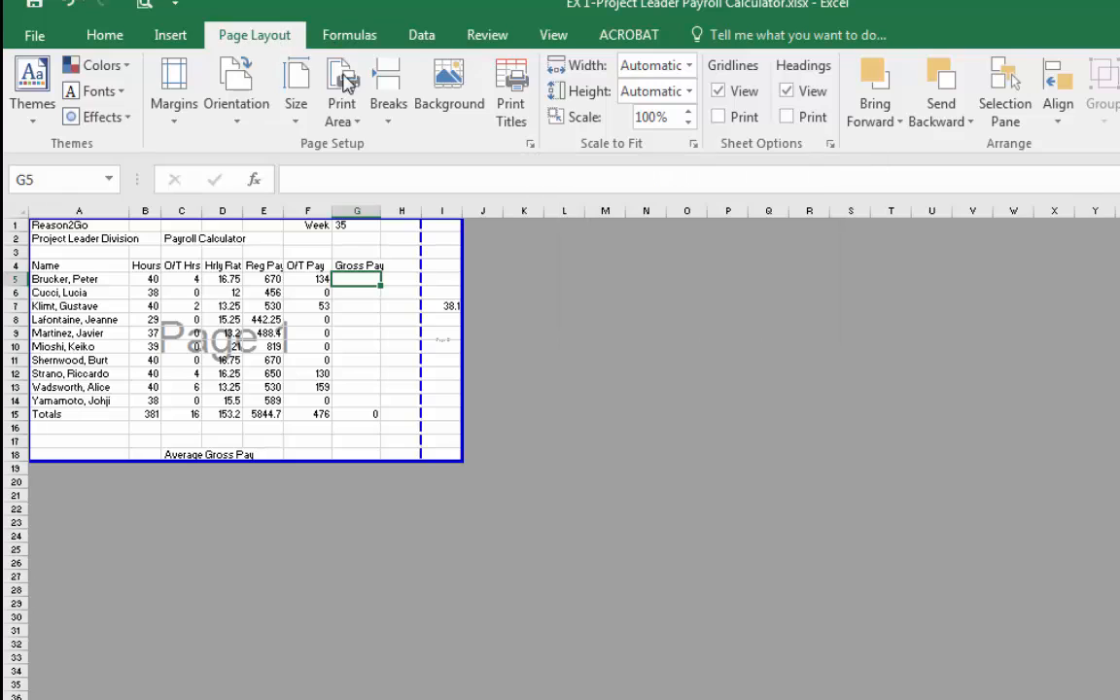
pyautogui.click(114, 39)
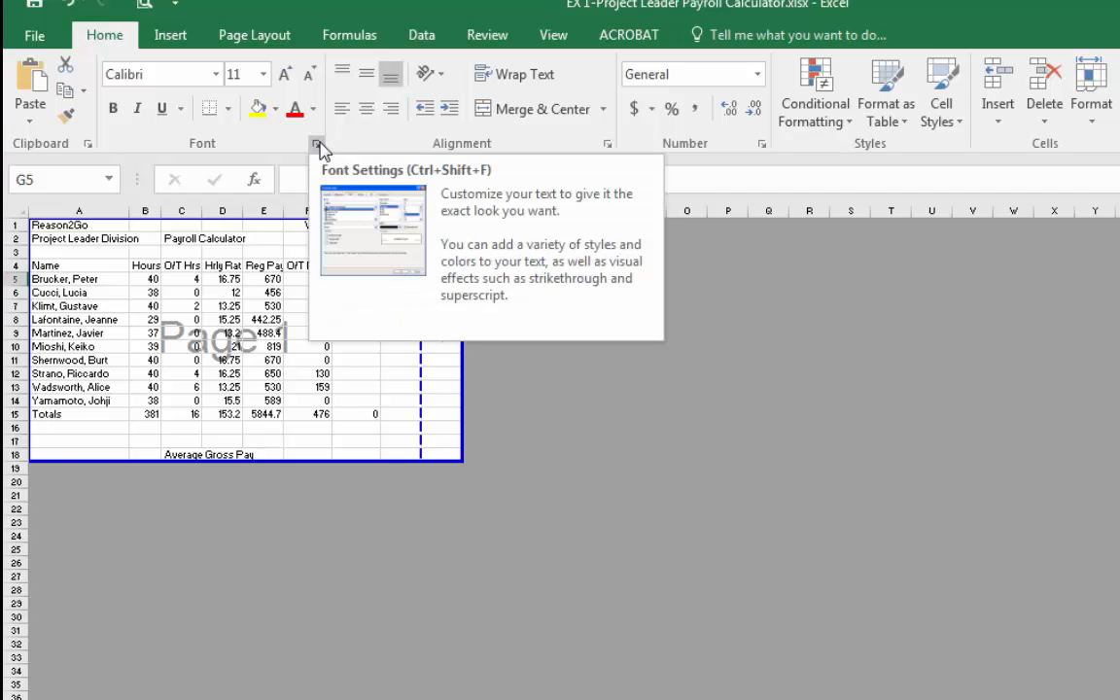
pyautogui.click(256, 39)
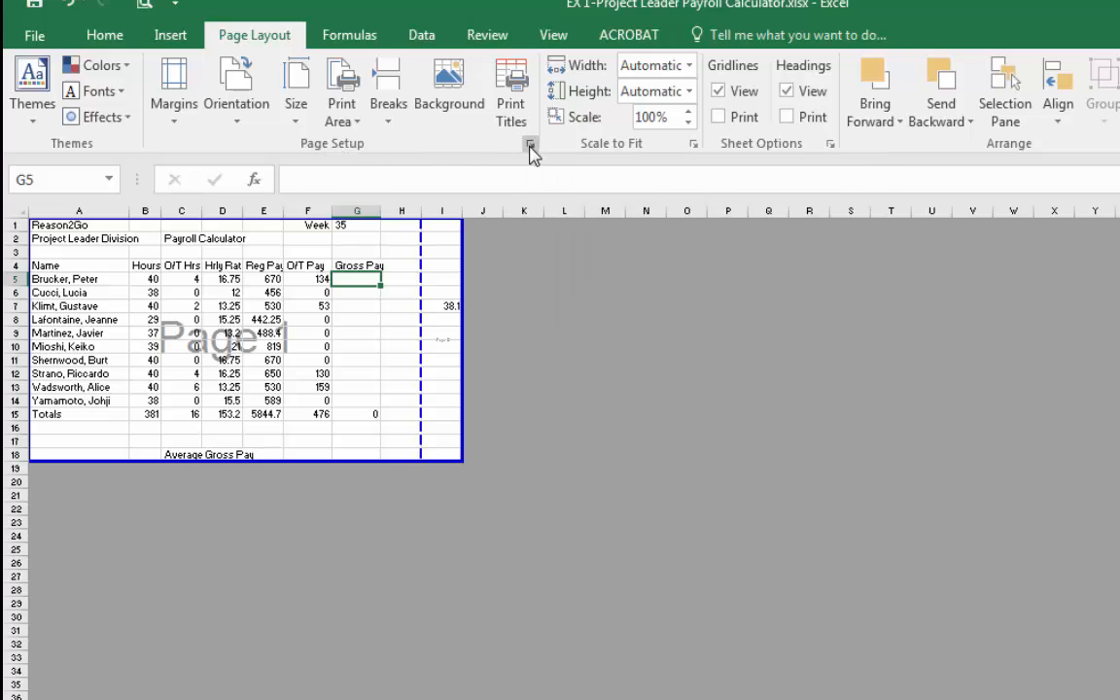
# In Page Setup, set landscape orientation and fit the sheet to 1 page wide by 1 tall.
pyautogui.click(530, 145)
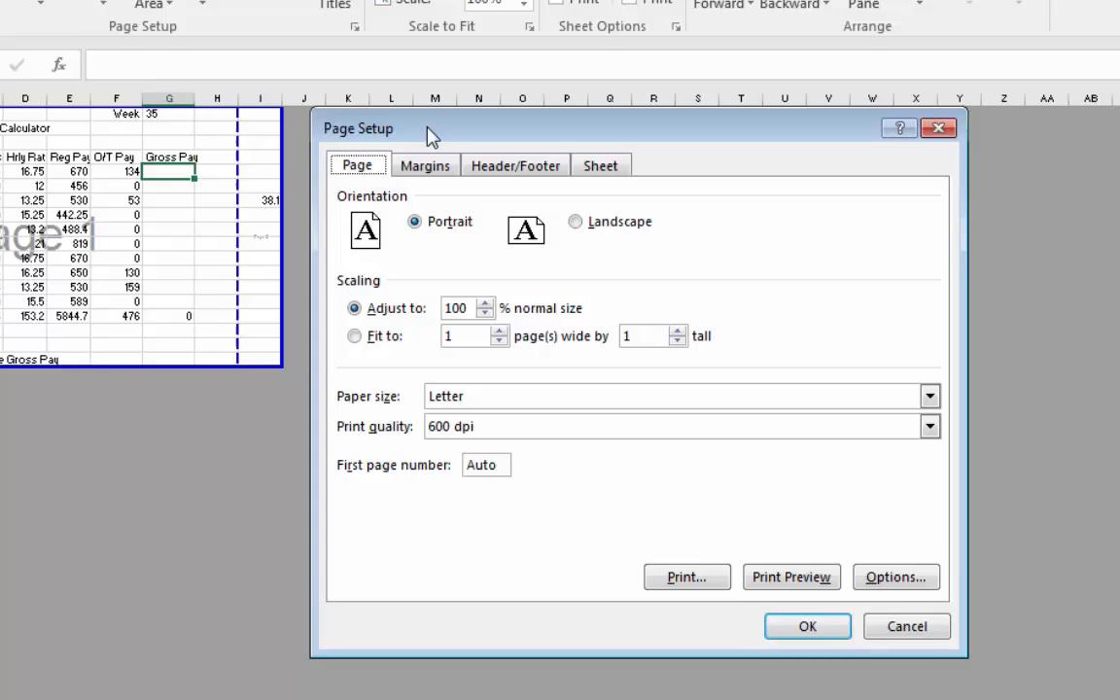
pyautogui.moveTo(365, 64); pyautogui.dragTo(560, 131)
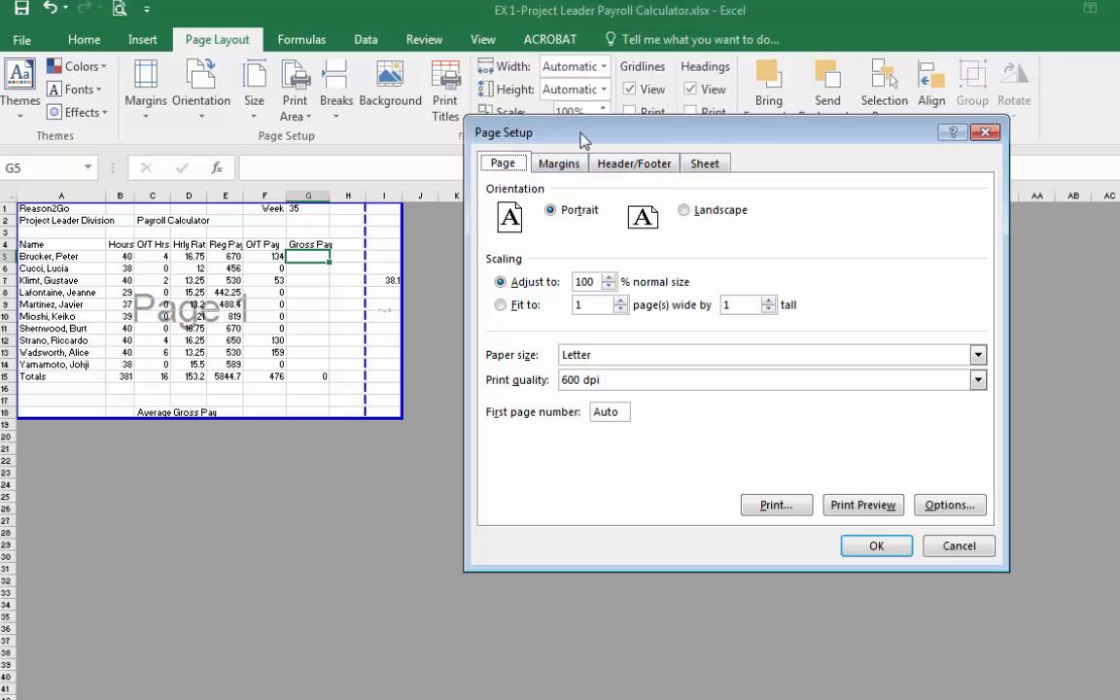
pyautogui.moveTo(583, 140); pyautogui.dragTo(548, 152)
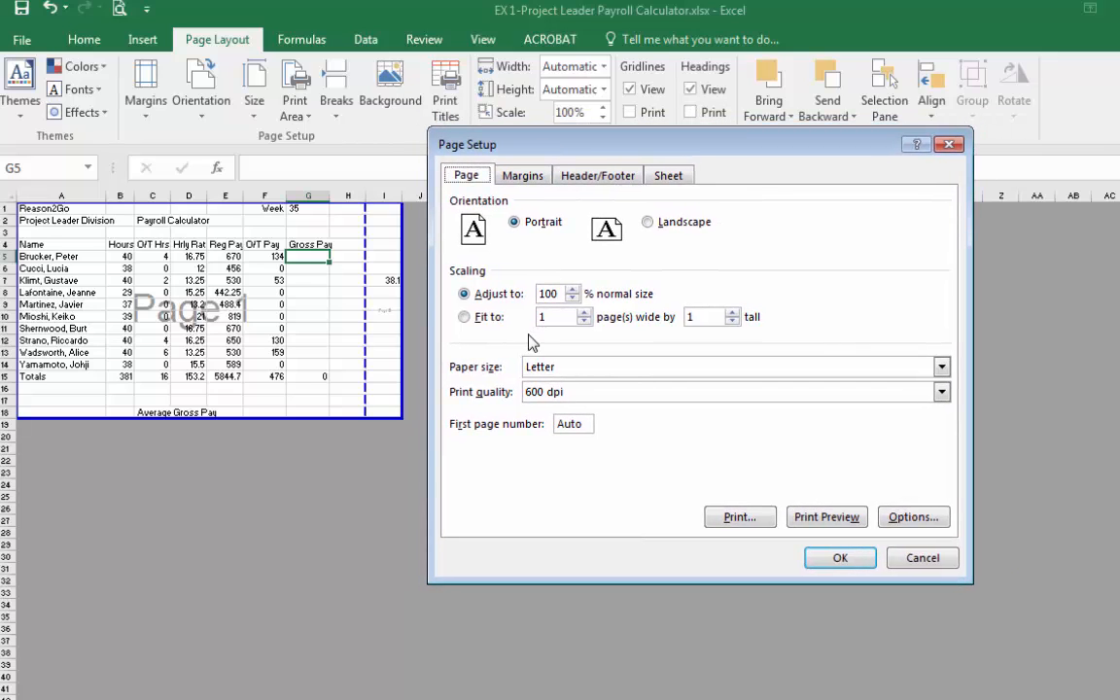
pyautogui.click(466, 317)
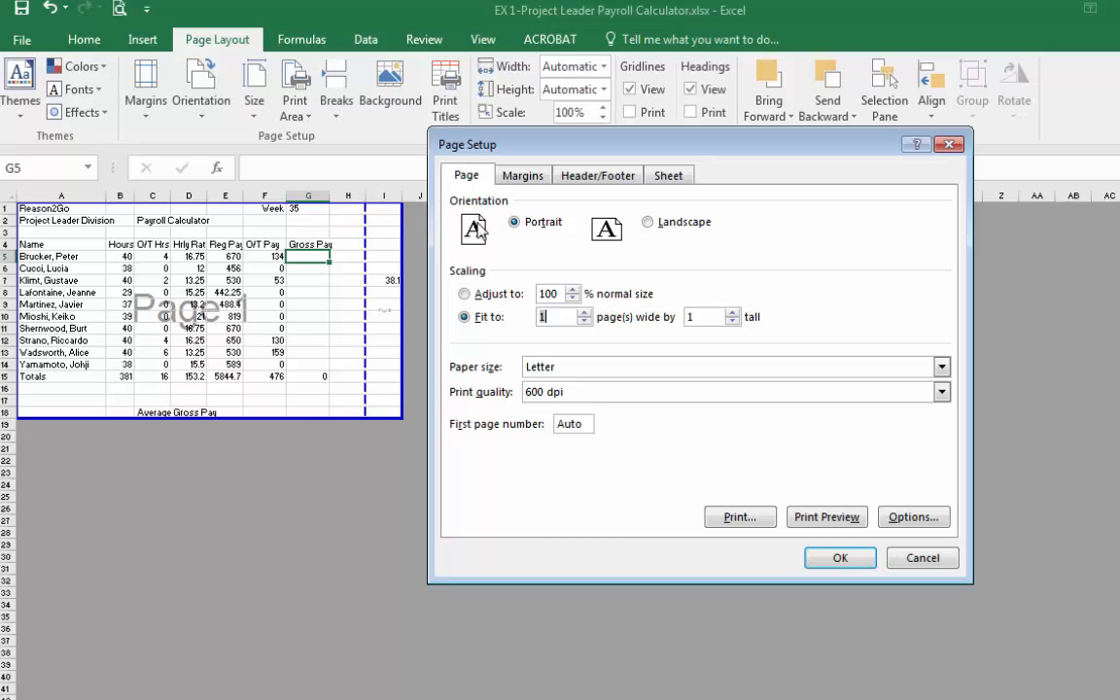
pyautogui.click(650, 221)
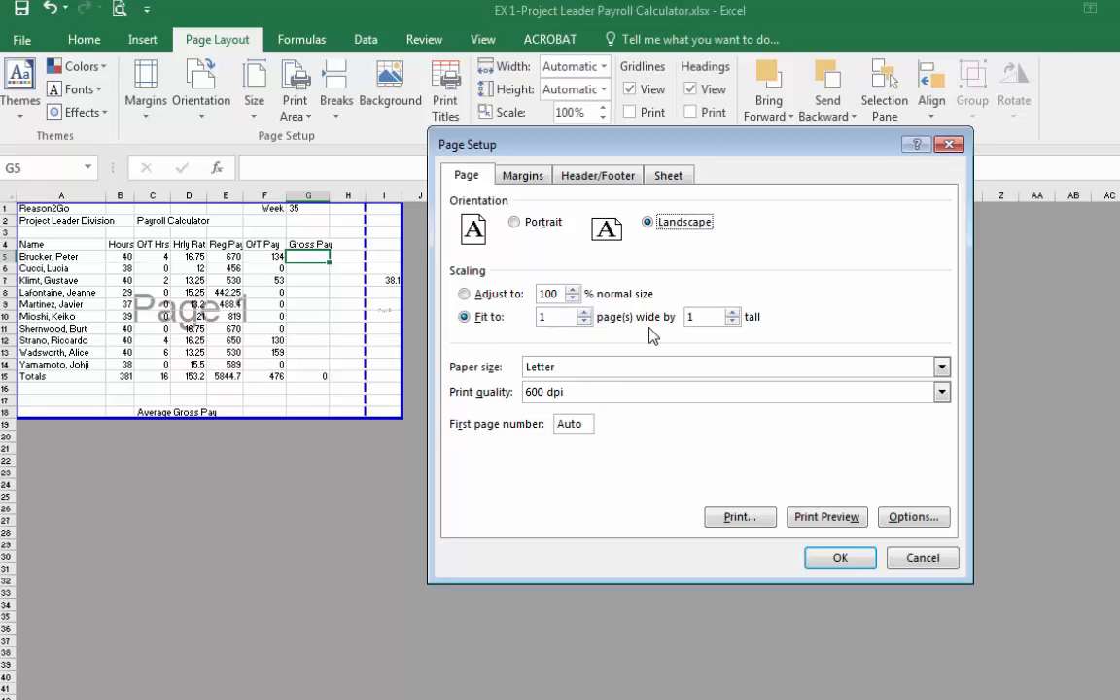
pyautogui.click(706, 319)
pyautogui.click(840, 558)
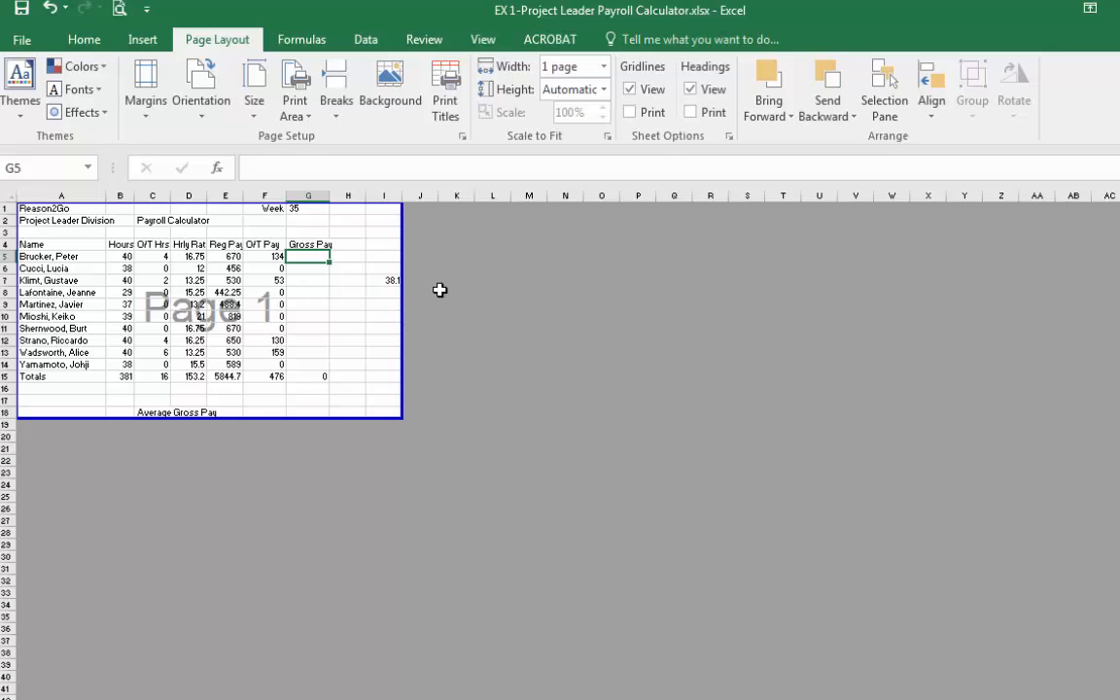
# Open the print preview from Page Setup, then return to the worksheet.
pyautogui.click(463, 141)
pyautogui.click(826, 516)
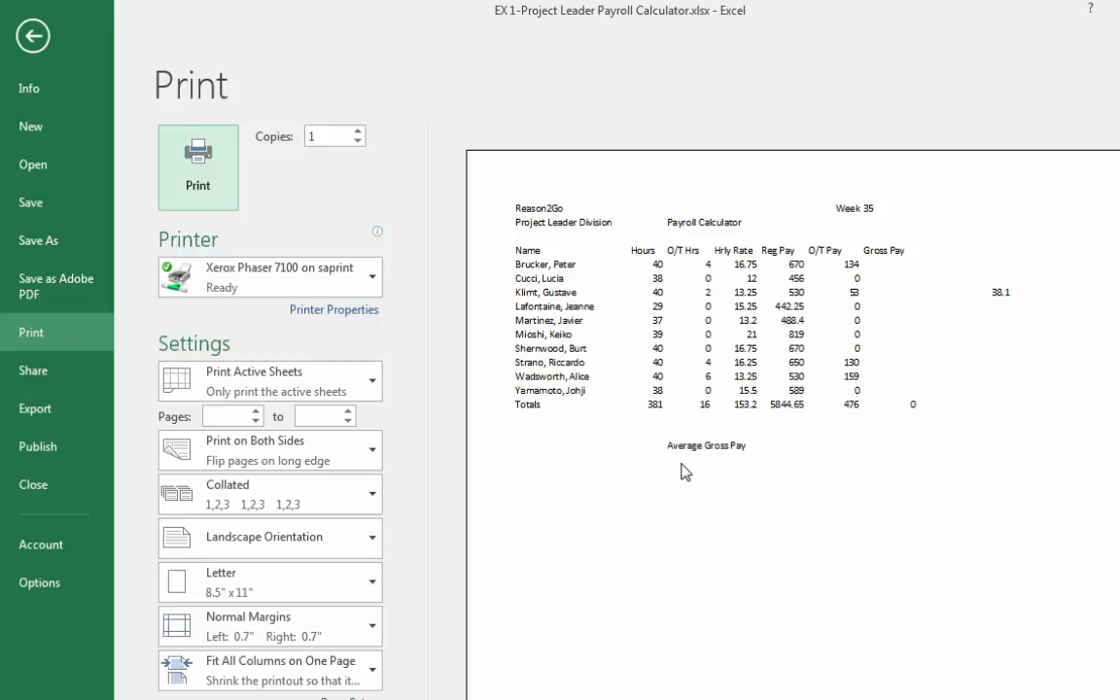
pyautogui.click(35, 39)
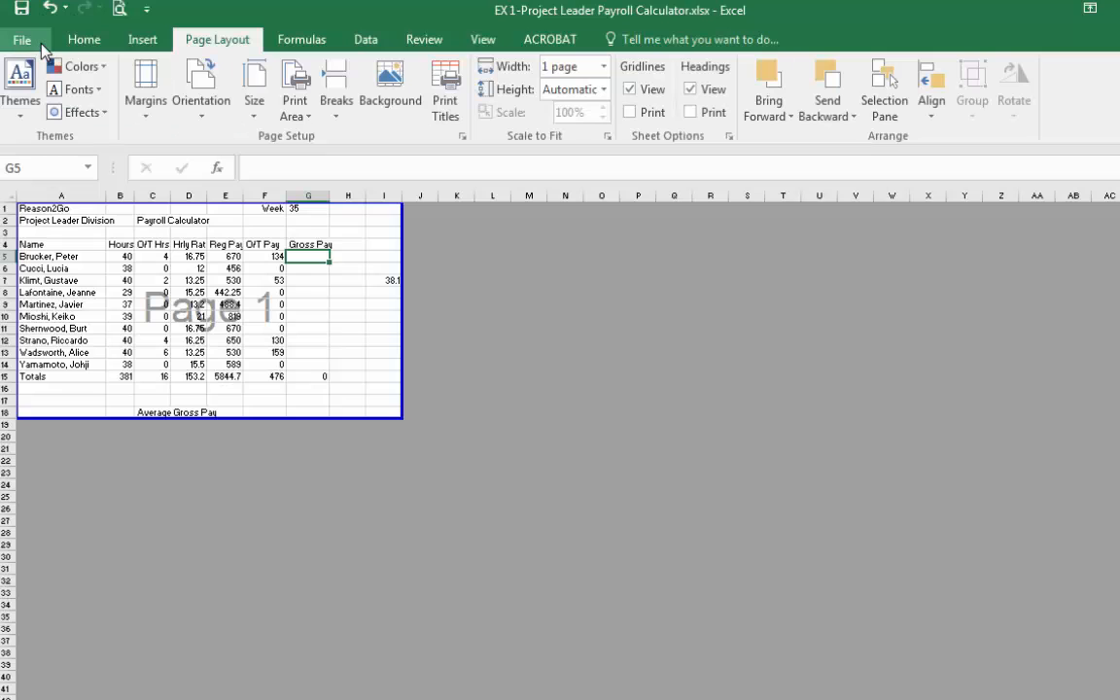
# Open Page Setup's sheet options and preview the landscape printout with gridlines, then return to the worksheet.
pyautogui.click(462, 136)
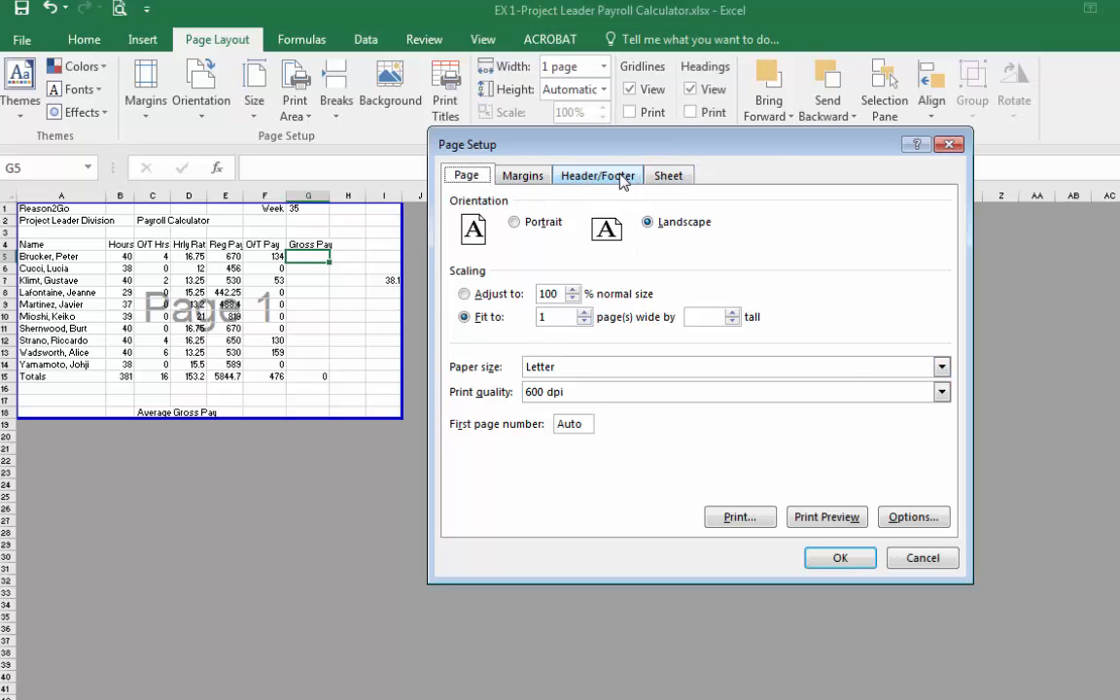
pyautogui.click(667, 176)
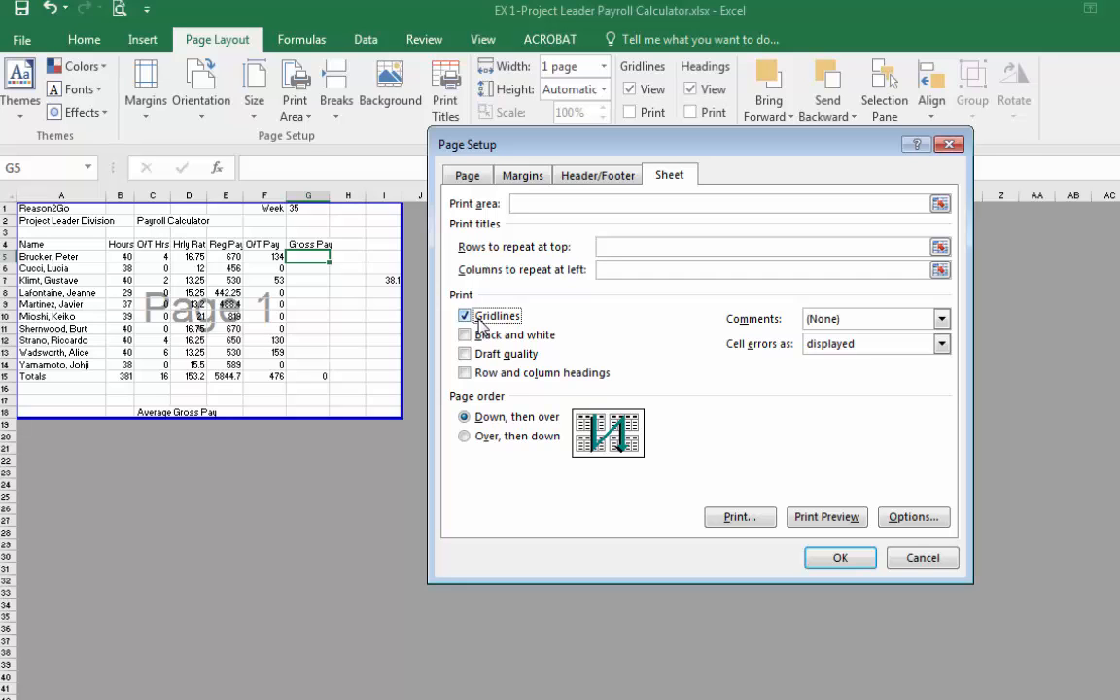
pyautogui.click(812, 516)
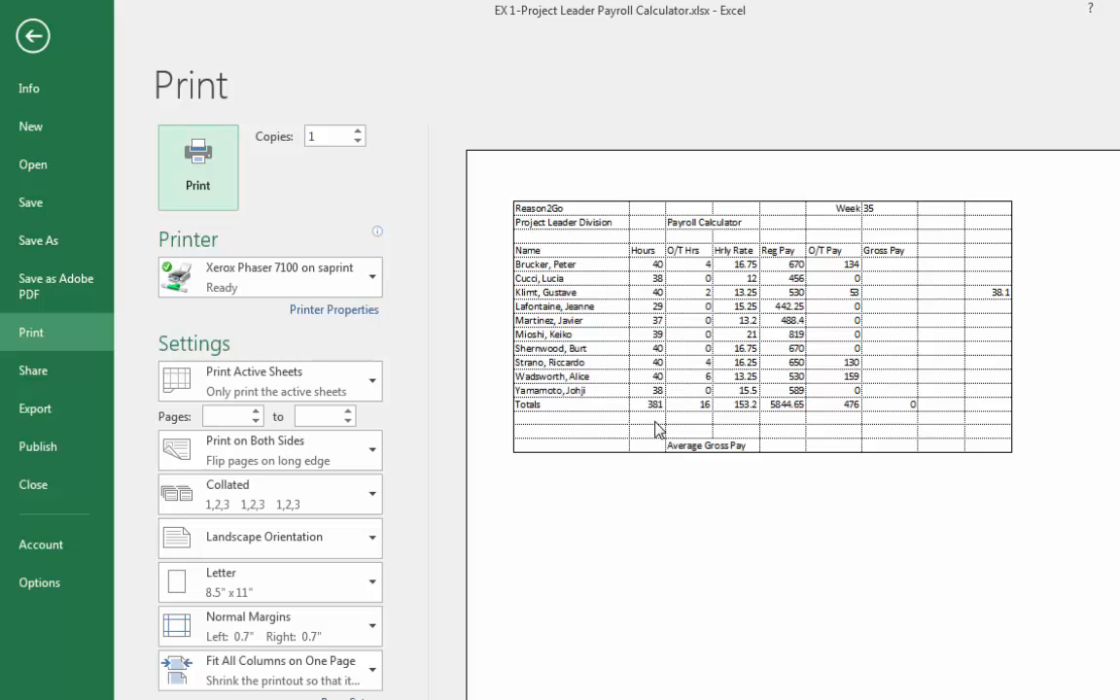
pyautogui.click(33, 37)
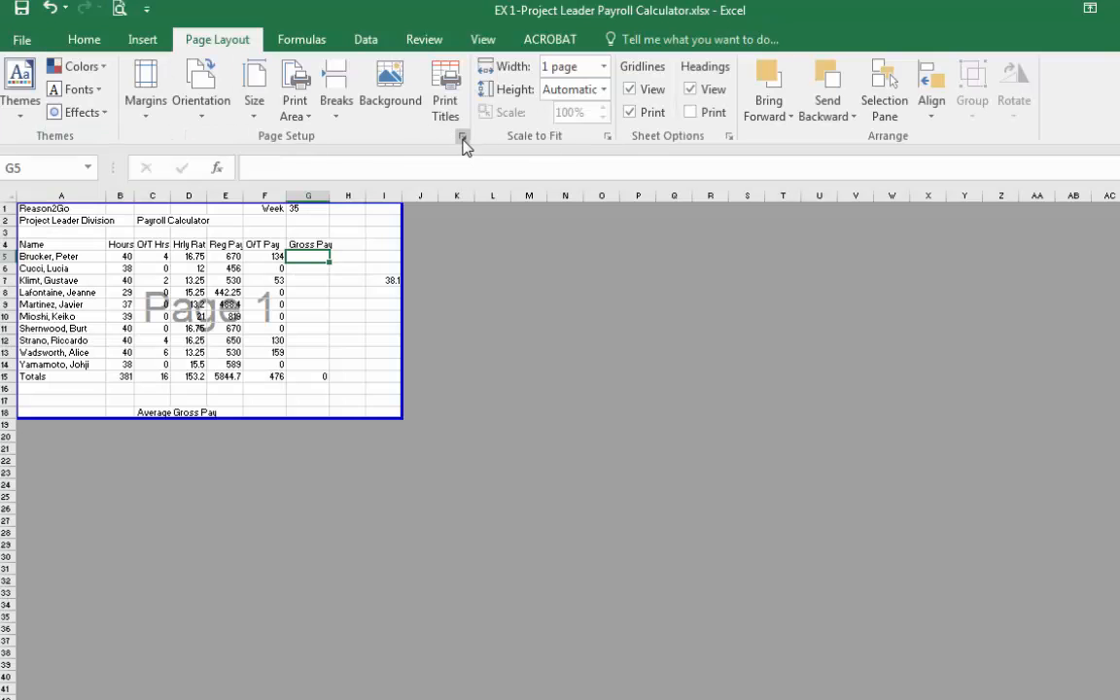
# In Page Setup, turn off gridline printing, review the margins and page settings, and confirm.
pyautogui.click(463, 138)
pyautogui.click(658, 175)
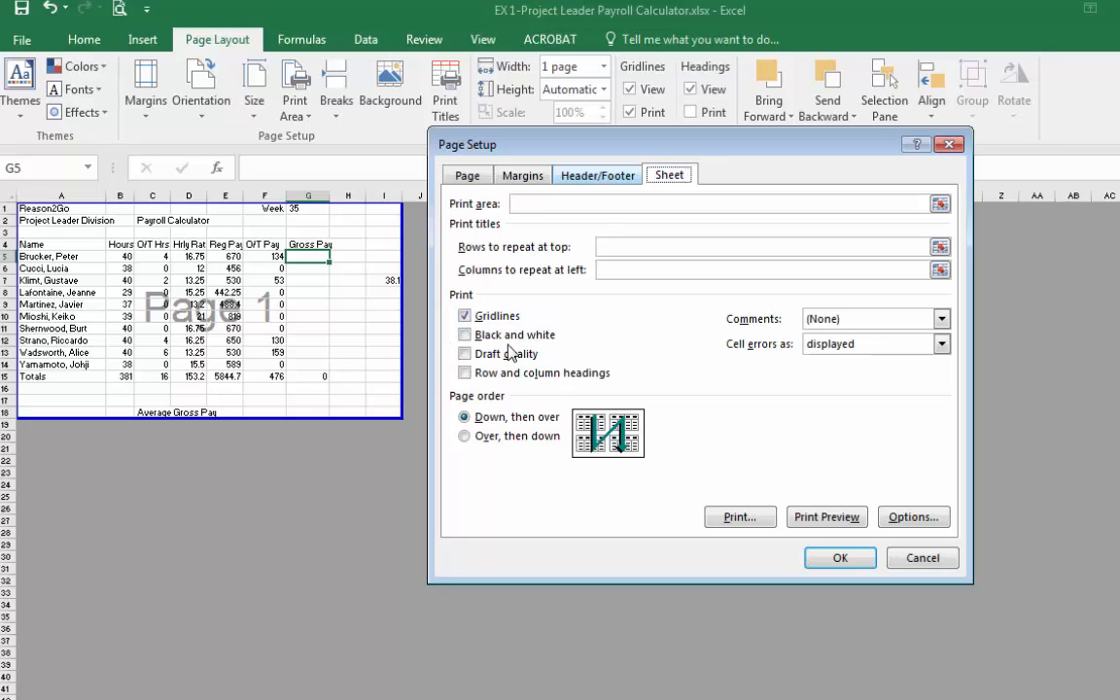
pyautogui.click(464, 317)
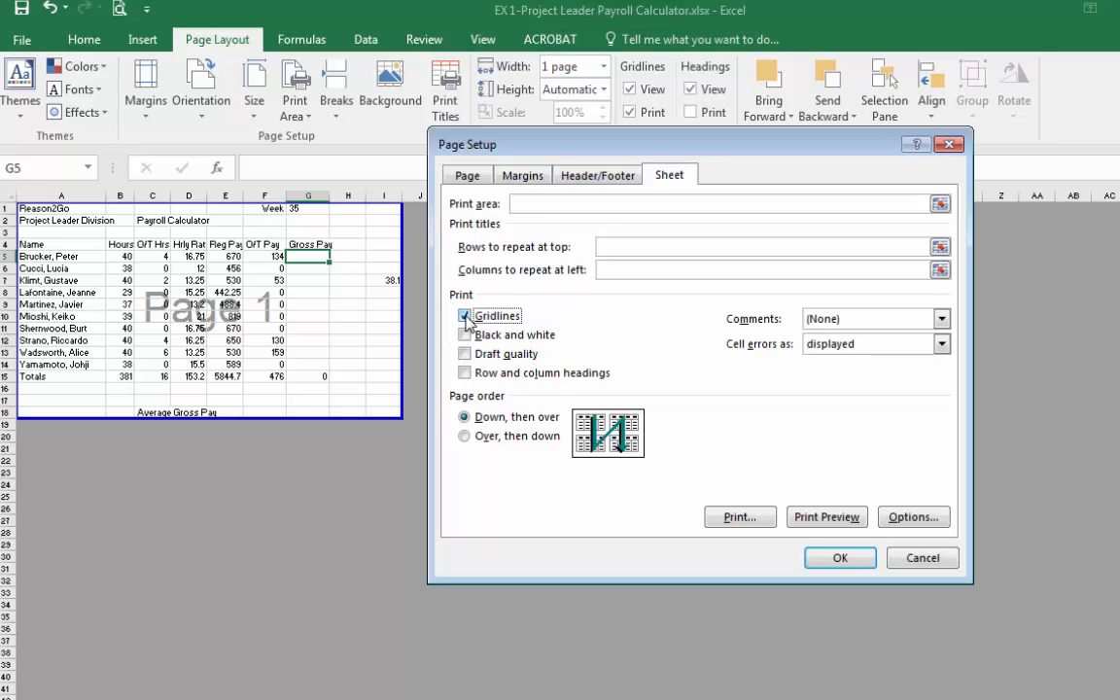
pyautogui.click(525, 176)
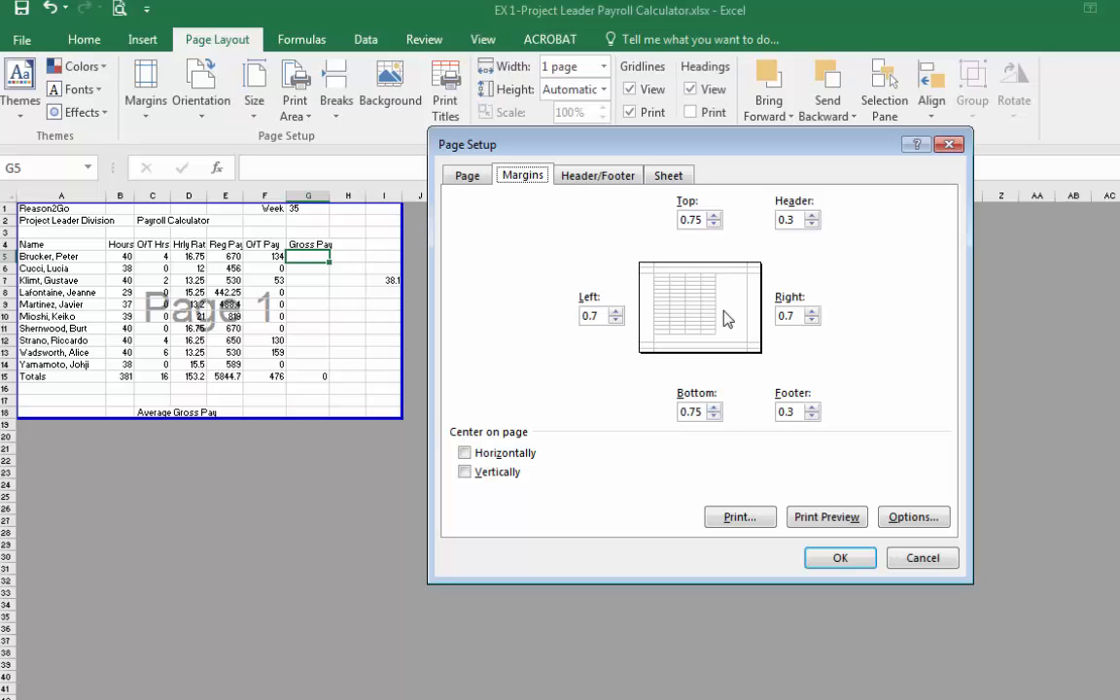
pyautogui.click(487, 180)
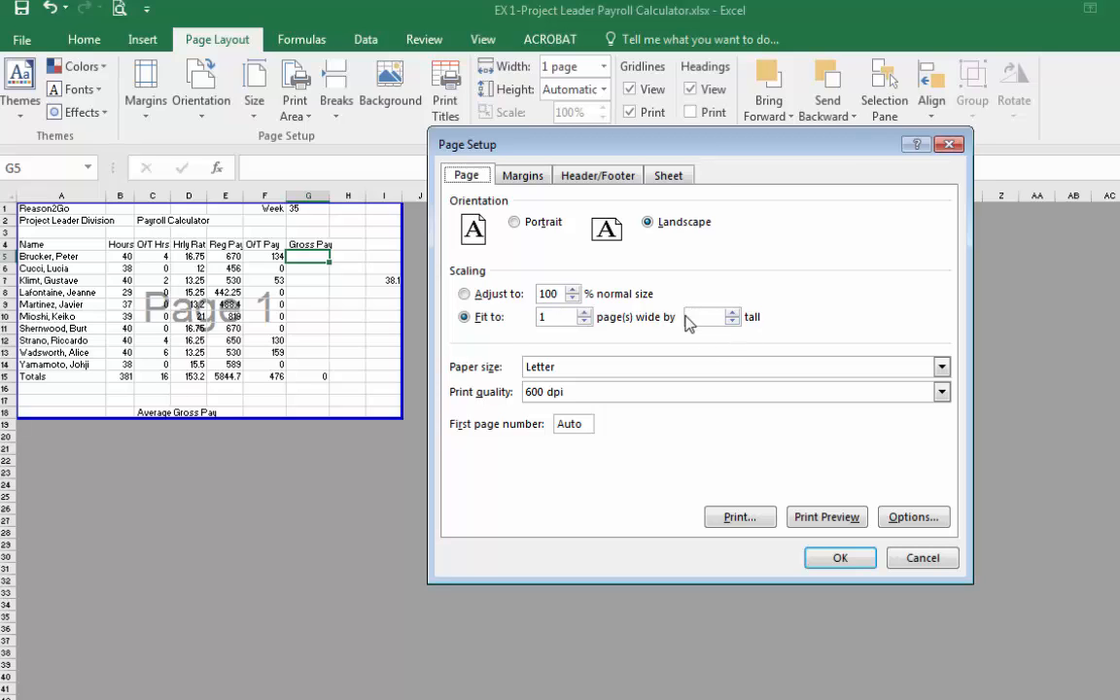
pyautogui.click(838, 559)
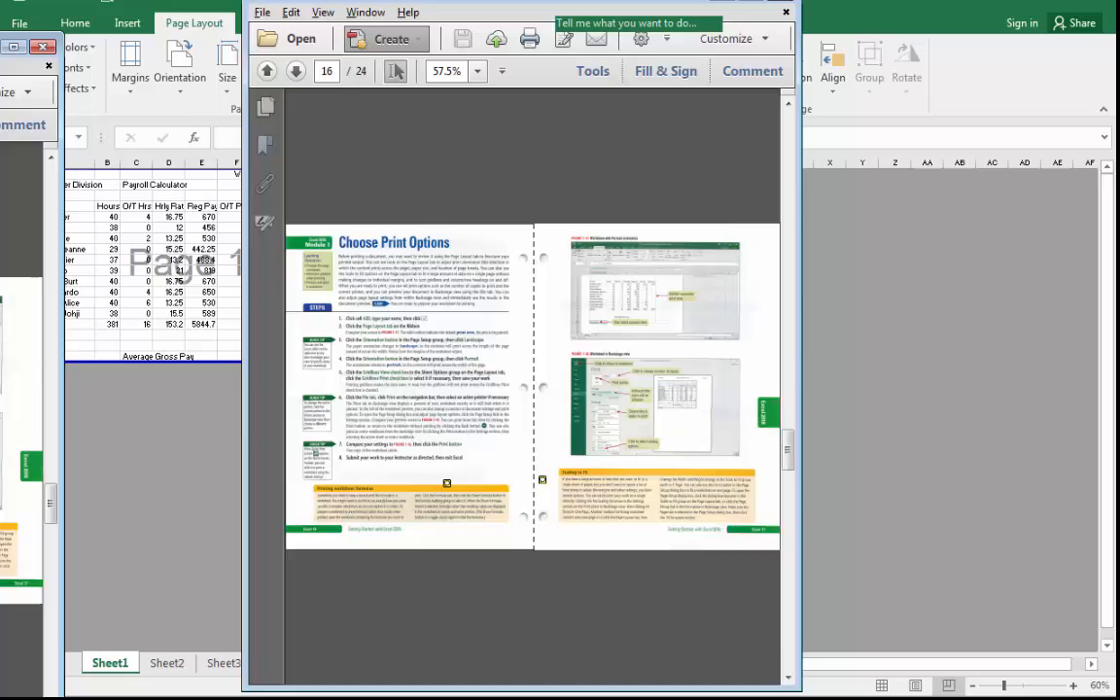
# Check the textbook's print options steps and switch the worksheet back to Normal view.
pyautogui.hotkey('alt', 'Tab')
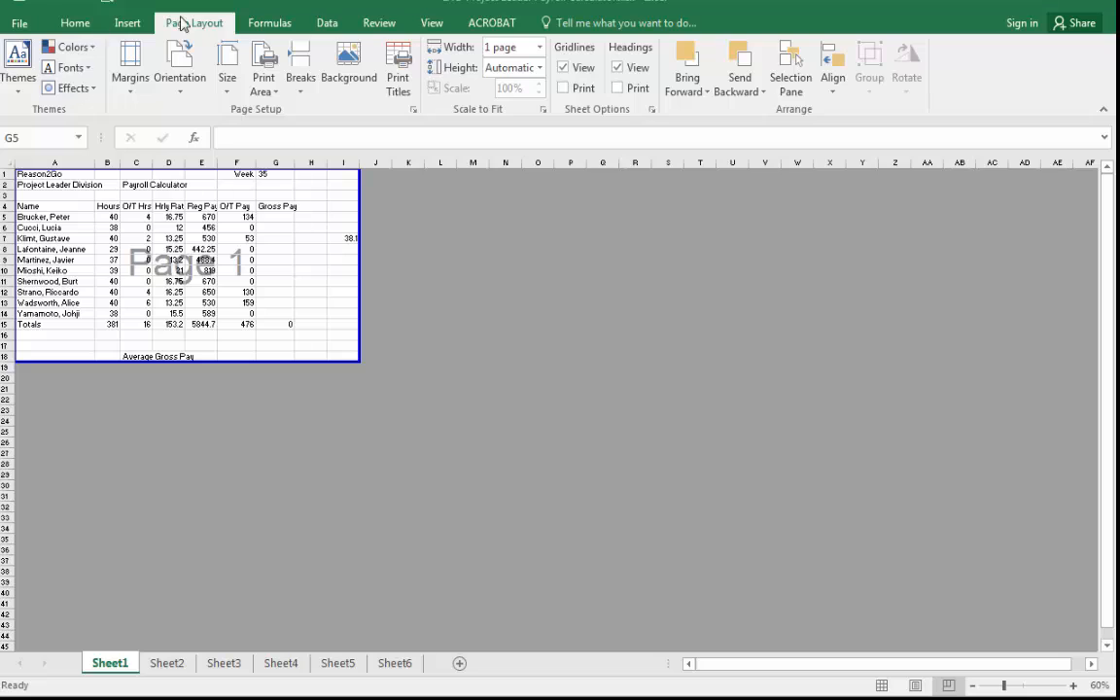
pyautogui.click(428, 22)
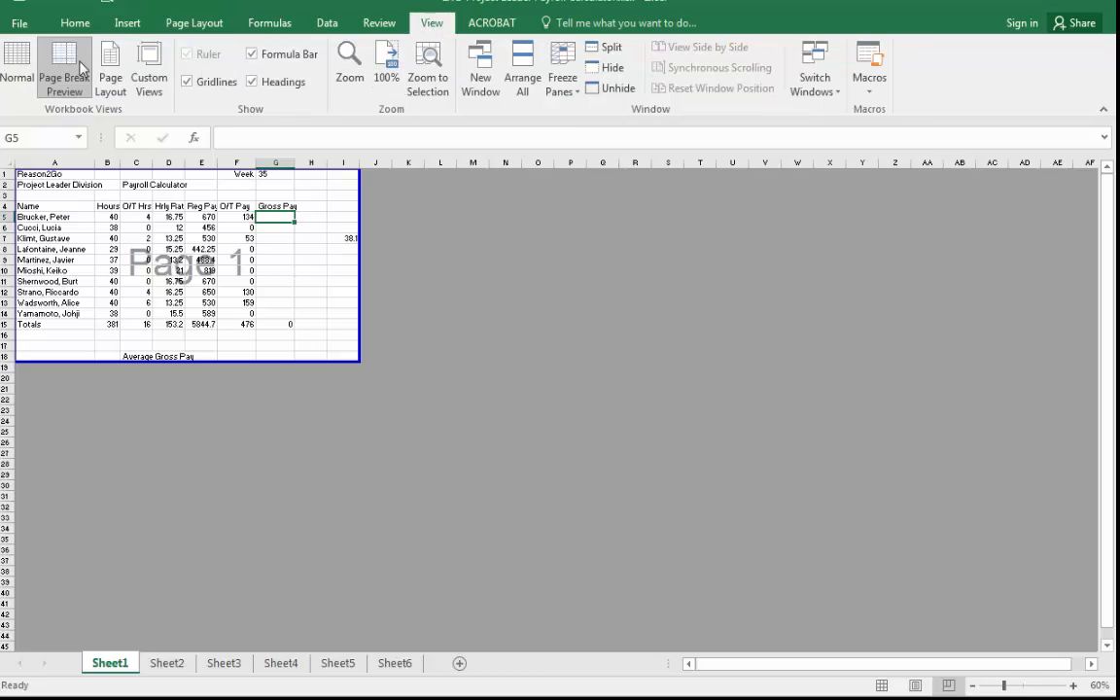
pyautogui.click(18, 65)
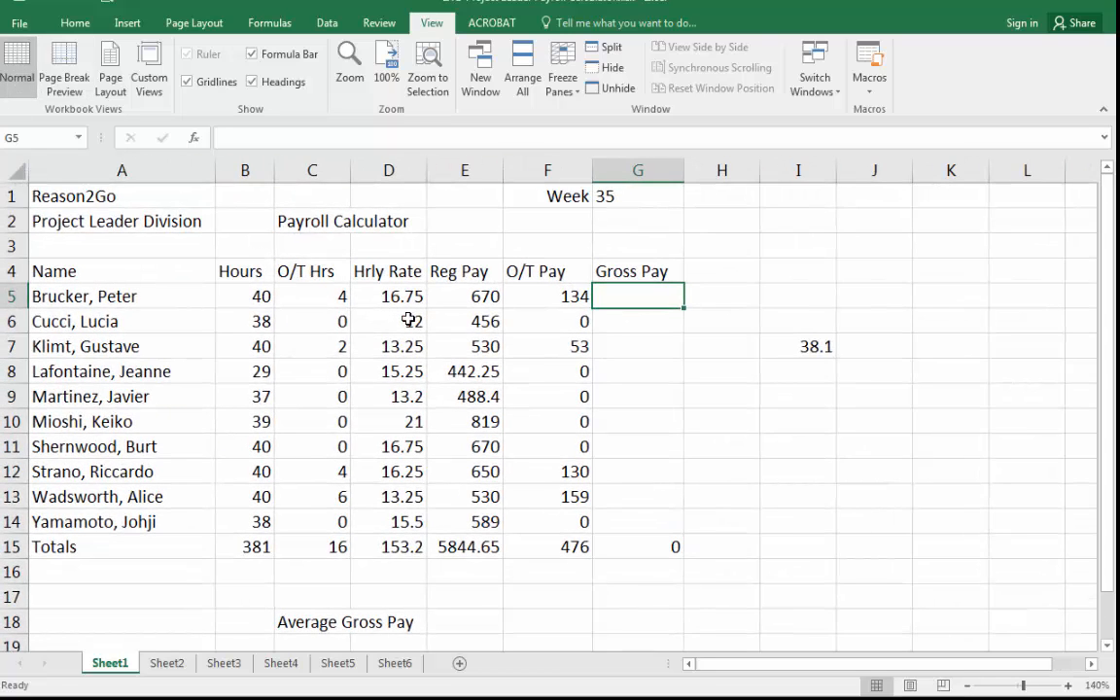
# Display formulas instead of values in the worksheet cells and scroll across to see them all.
pyautogui.click(75, 22)
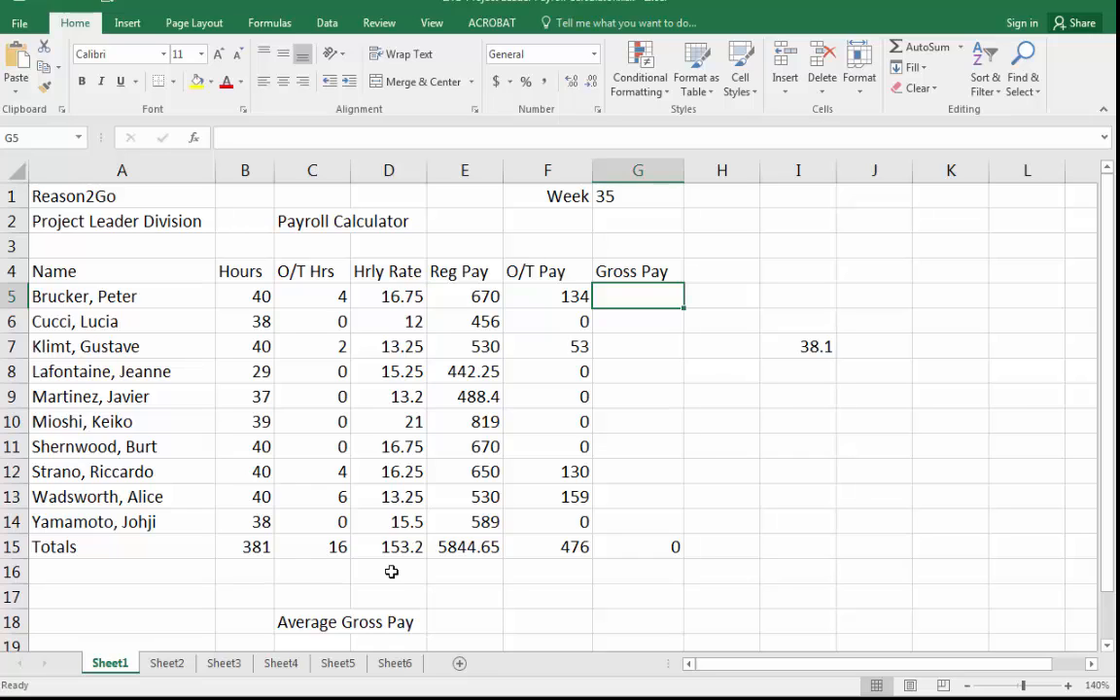
pyautogui.click(269, 23)
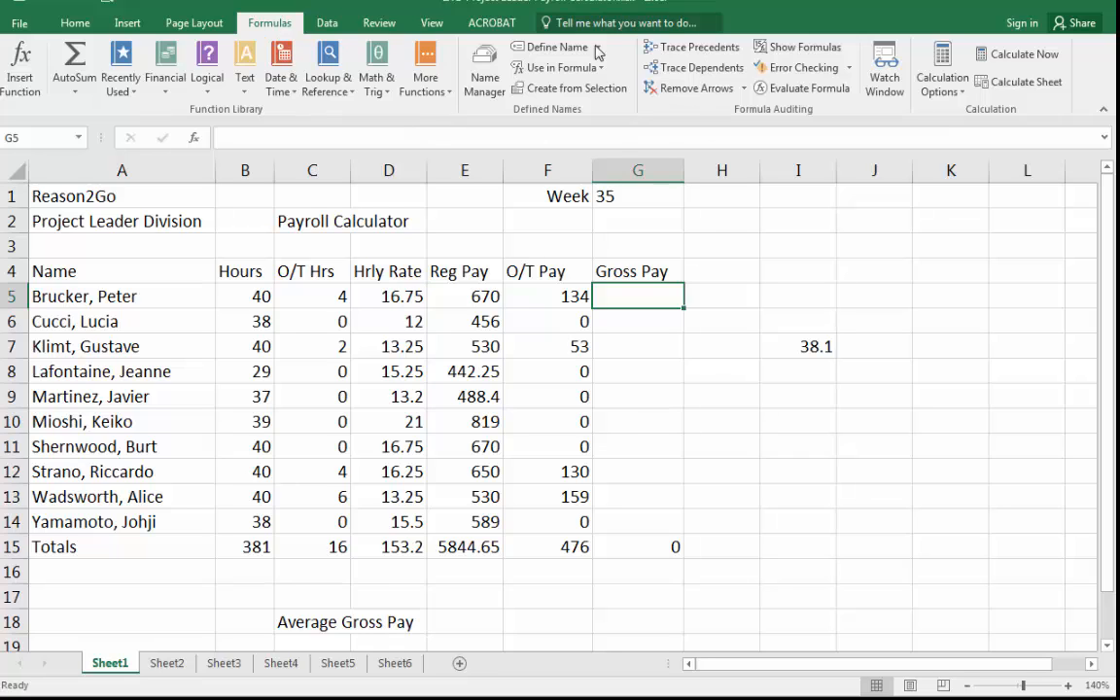
pyautogui.click(805, 47)
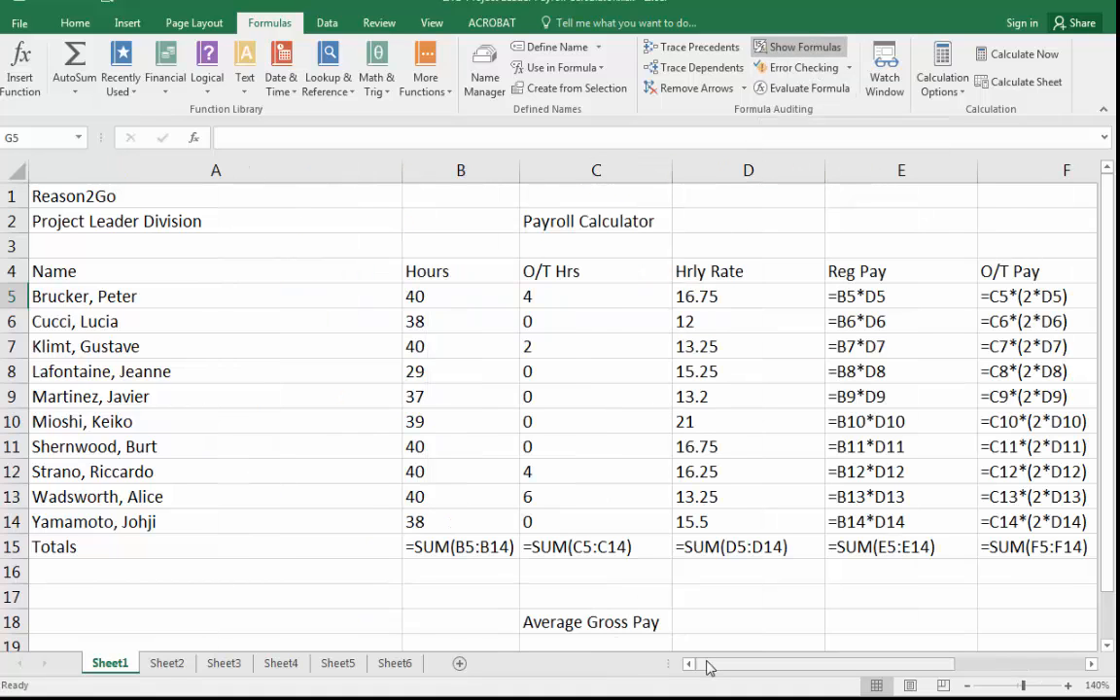
pyautogui.moveTo(708, 667); pyautogui.dragTo(775, 668)
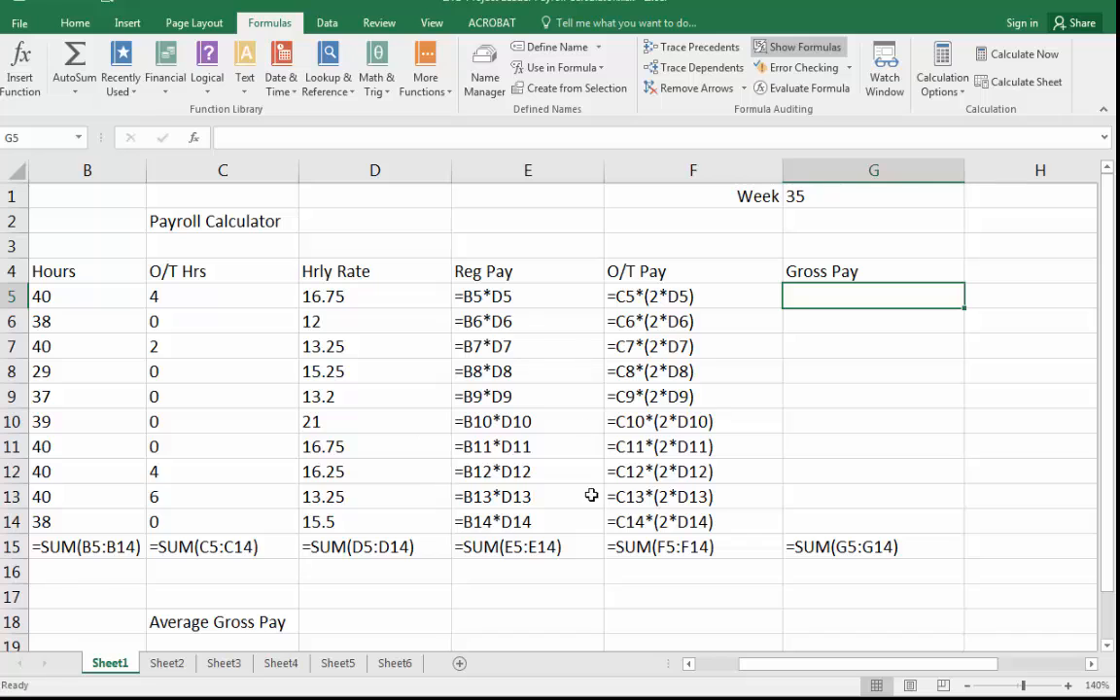
# Preview how the formulas print, then switch the sheet back to showing values.
pyautogui.hotkey('ctrl', 'p')
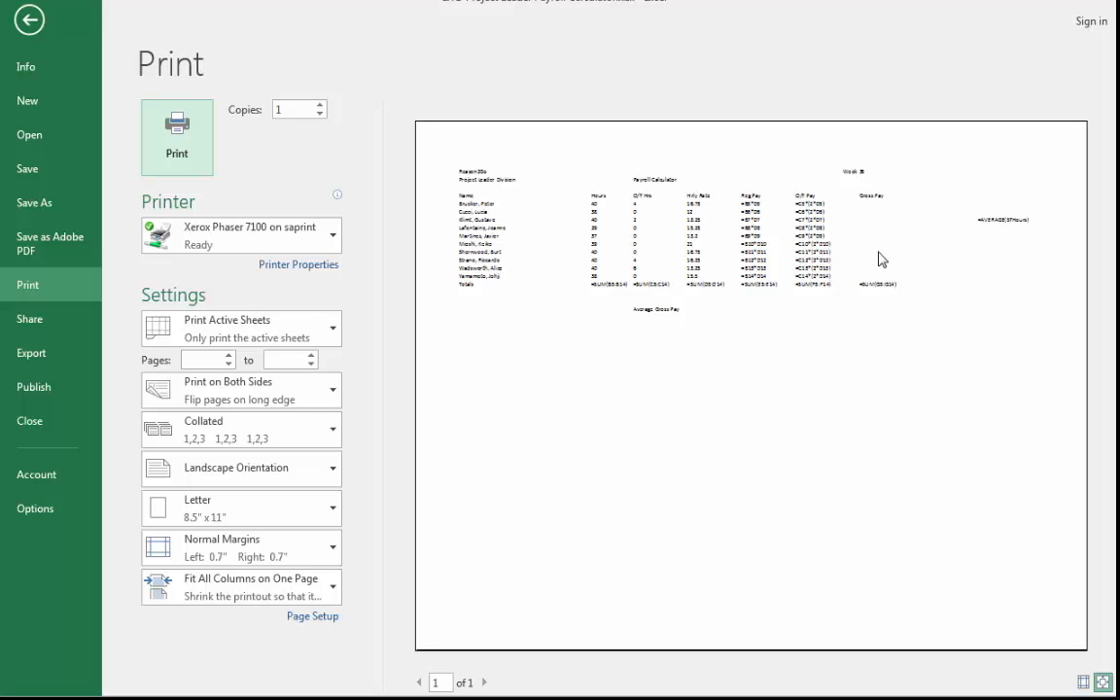
pyautogui.click(29, 18)
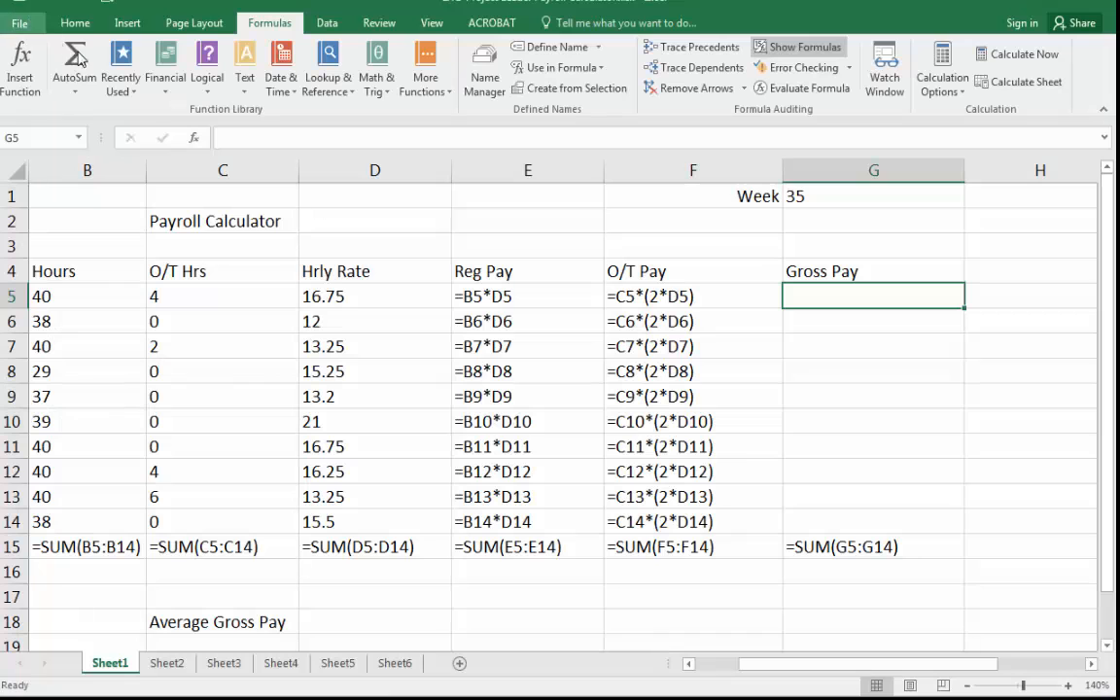
pyautogui.click(800, 49)
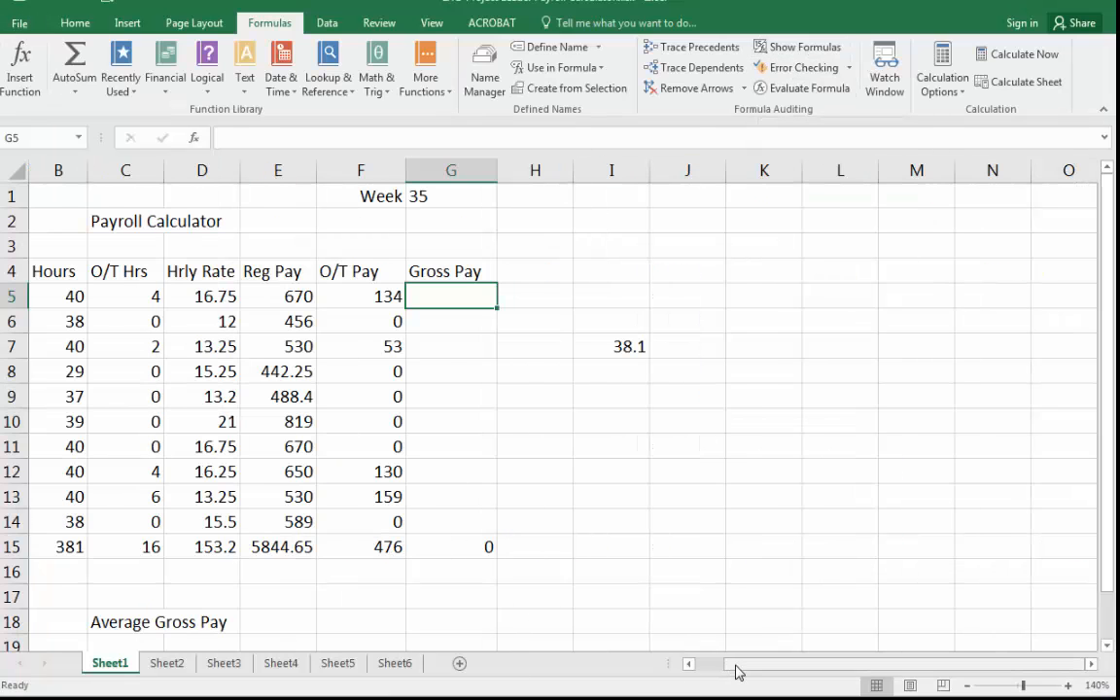
pyautogui.moveTo(736, 671); pyautogui.dragTo(692, 670)
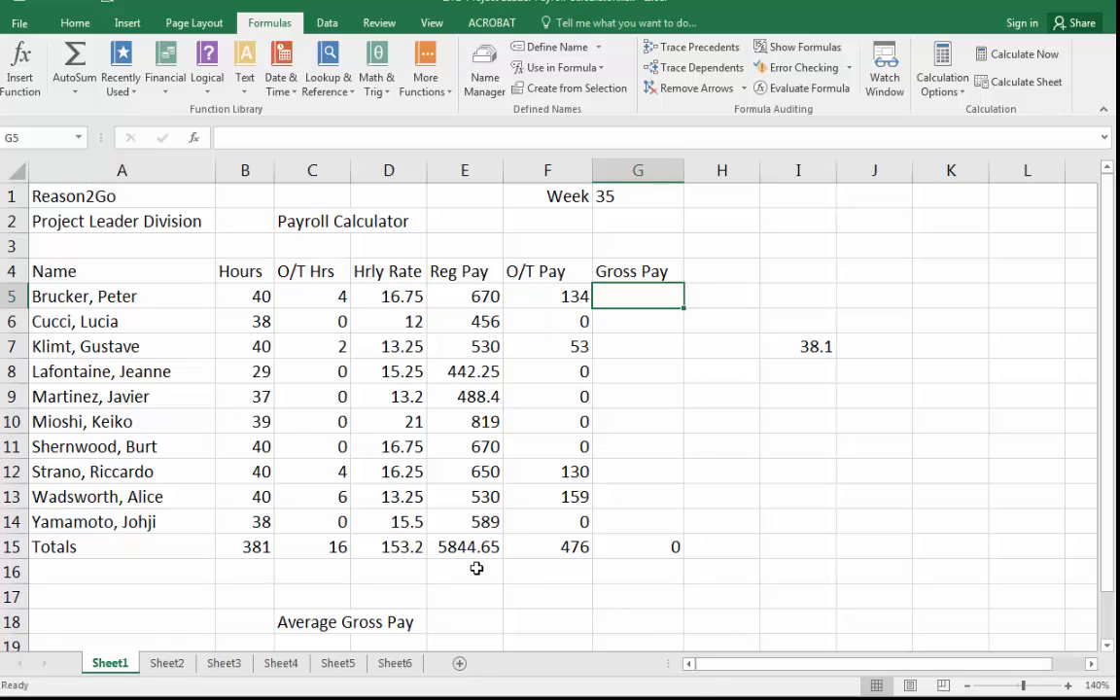